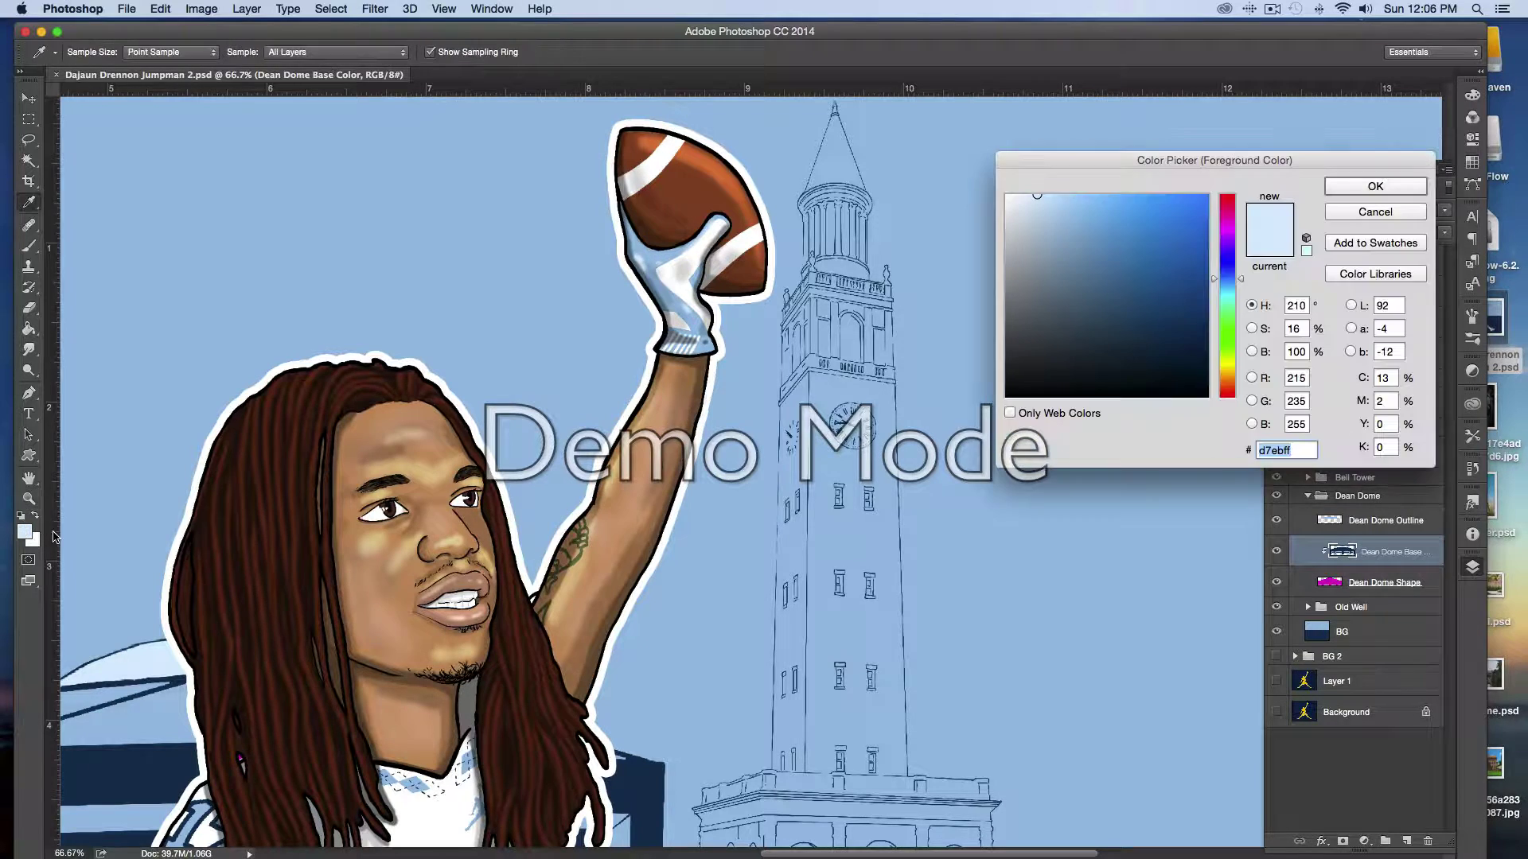
- Sample the dark navy of the dome building as the foreground colour, #143153
{"action": "left_click", "coordinate": [651, 792]}
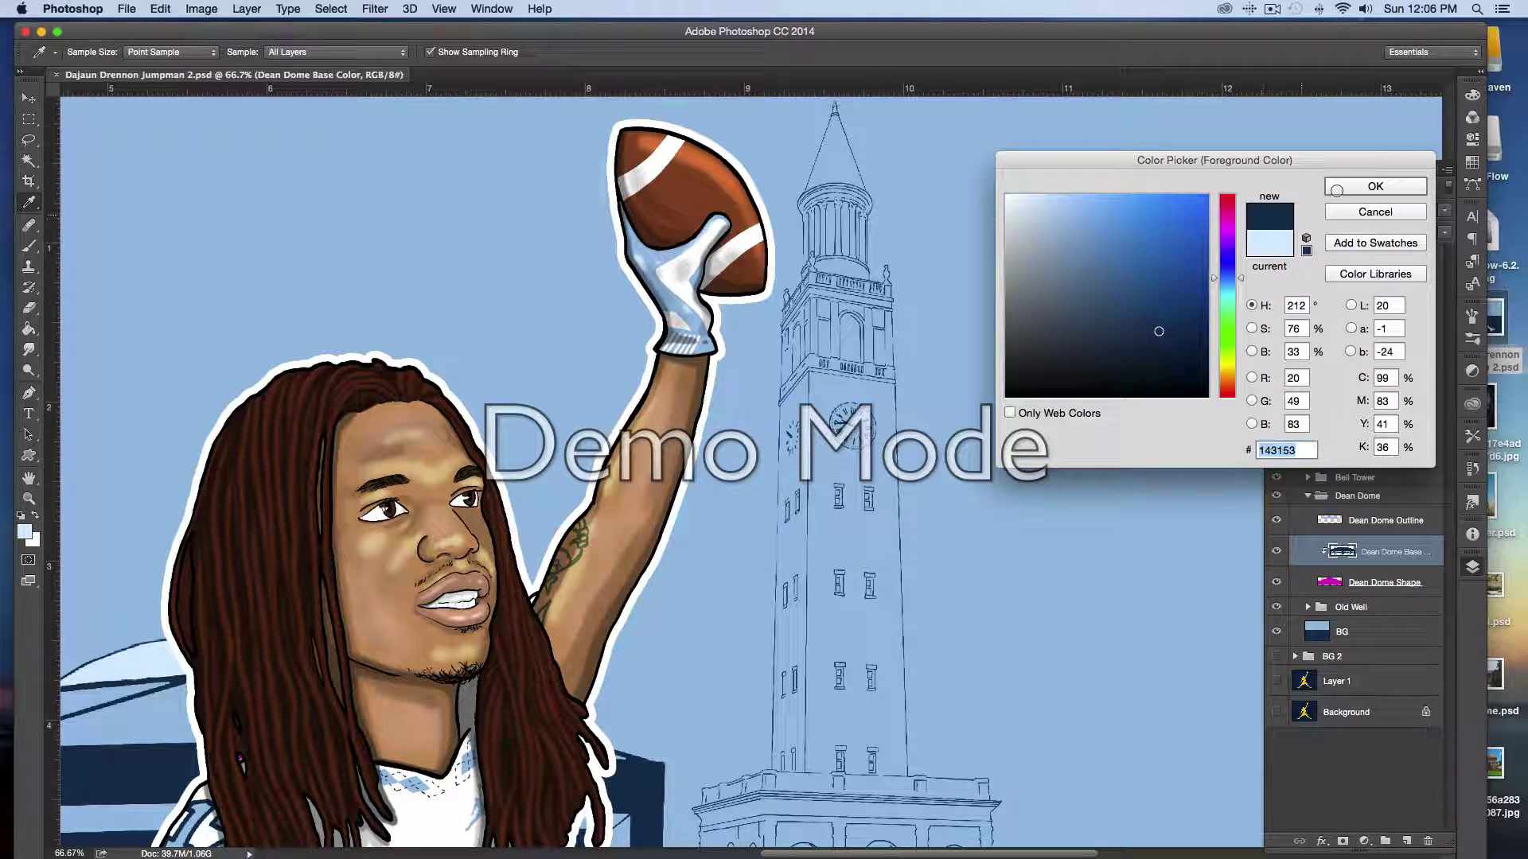
{"action": "key", "text": "Return"}
{"action": "key", "text": "z"}
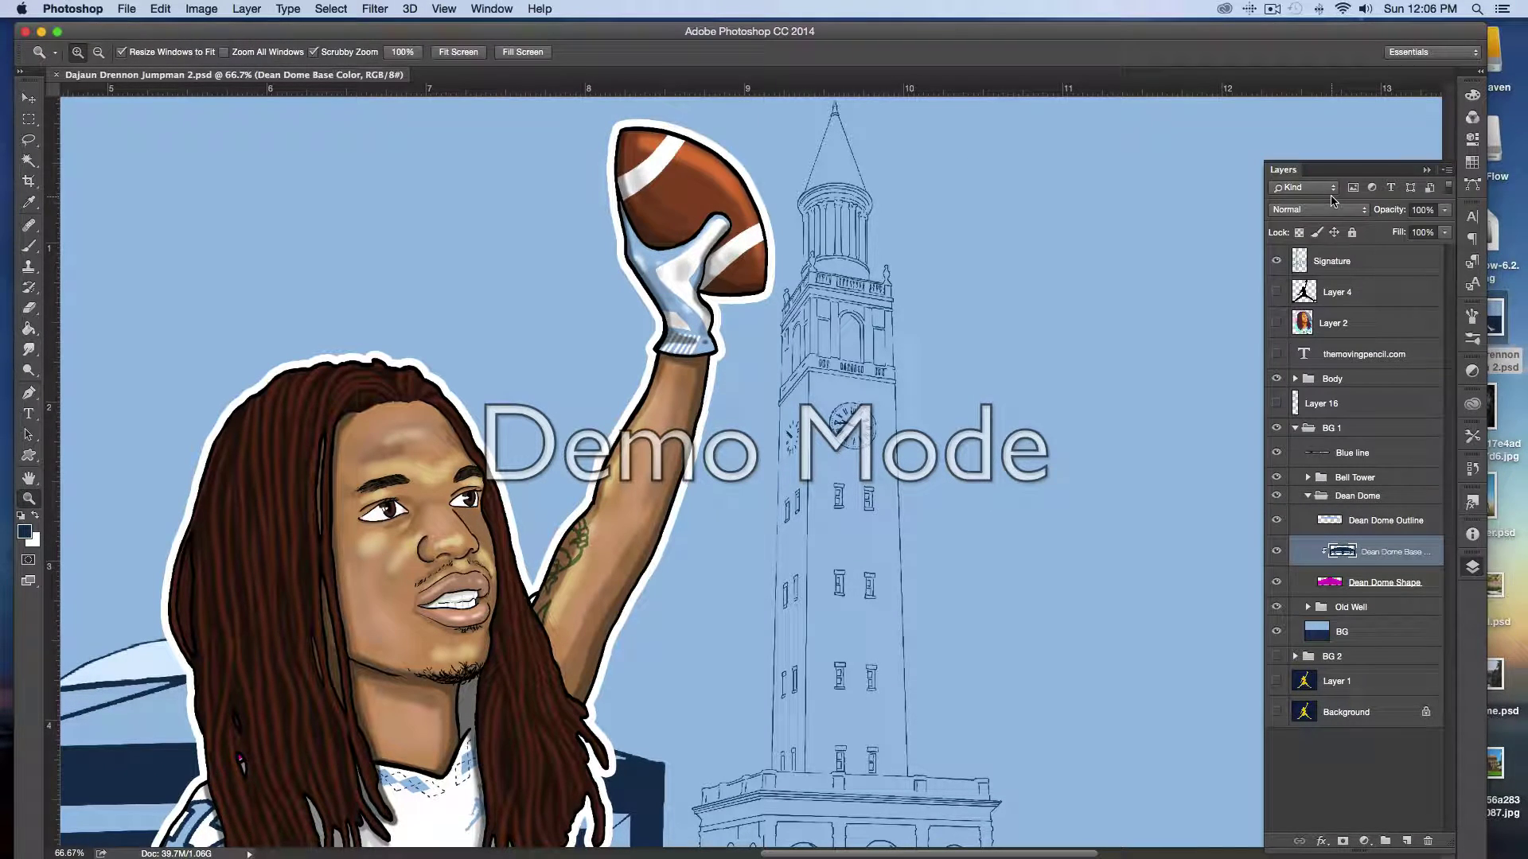
- Collapse the Dean Dome layer group and expand the Bell Tower group
{"action": "left_click", "coordinate": [1321, 496]}
{"action": "left_click", "coordinate": [1307, 495]}
{"action": "left_click", "coordinate": [1308, 477]}
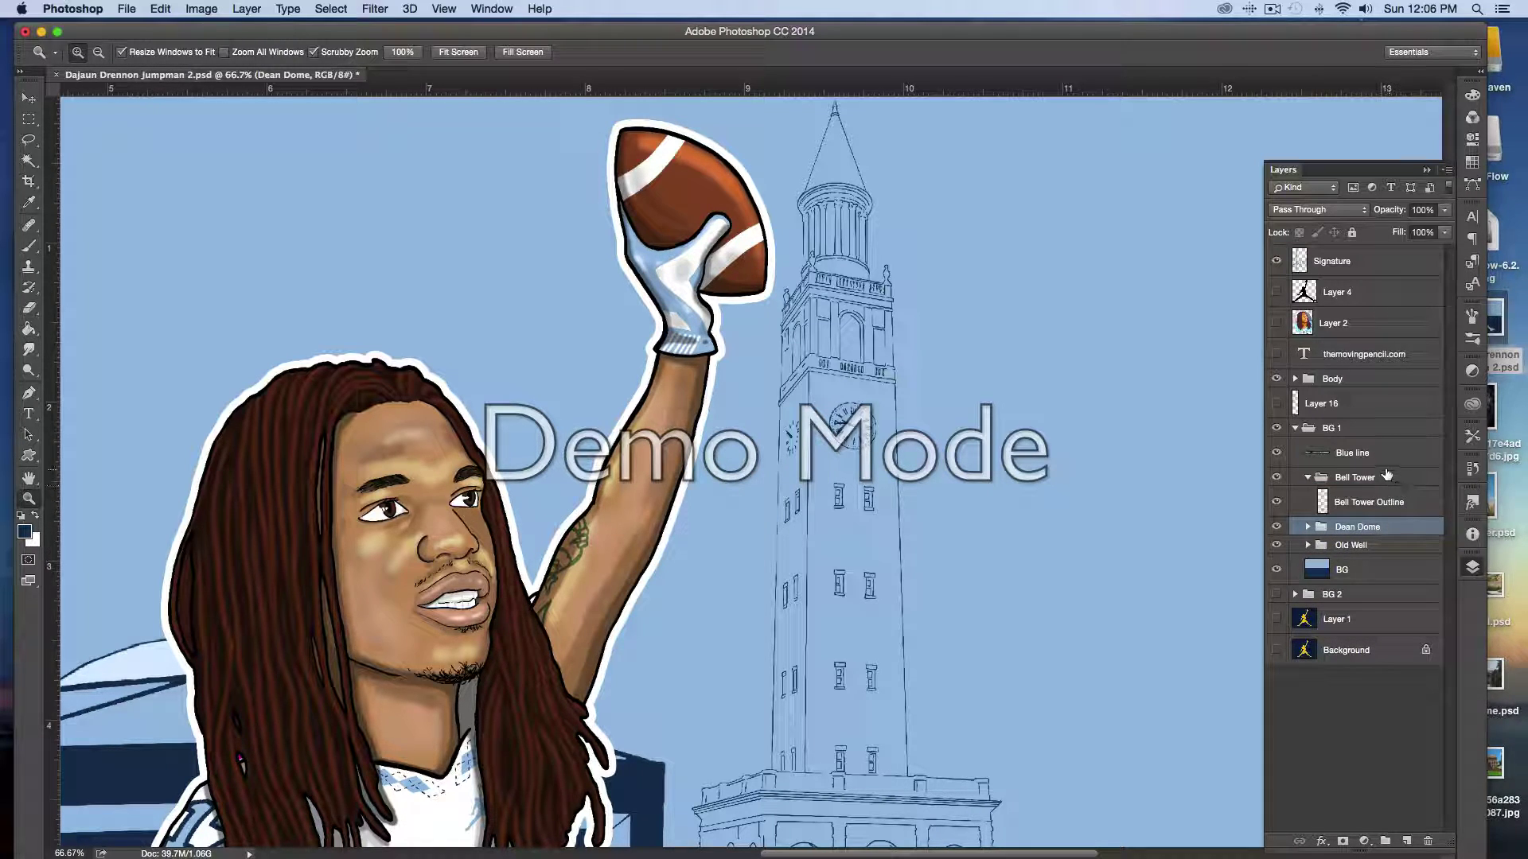
- Check the BG 1 group's visibility, then move the BG layer out of it to just below the BG 2 group
{"action": "left_click", "coordinate": [1275, 430]}
{"action": "left_click", "coordinate": [1275, 430]}
{"action": "left_click", "coordinate": [1275, 429]}
{"action": "left_click_drag", "start_coordinate": [1413, 574], "coordinate": [1385, 601]}
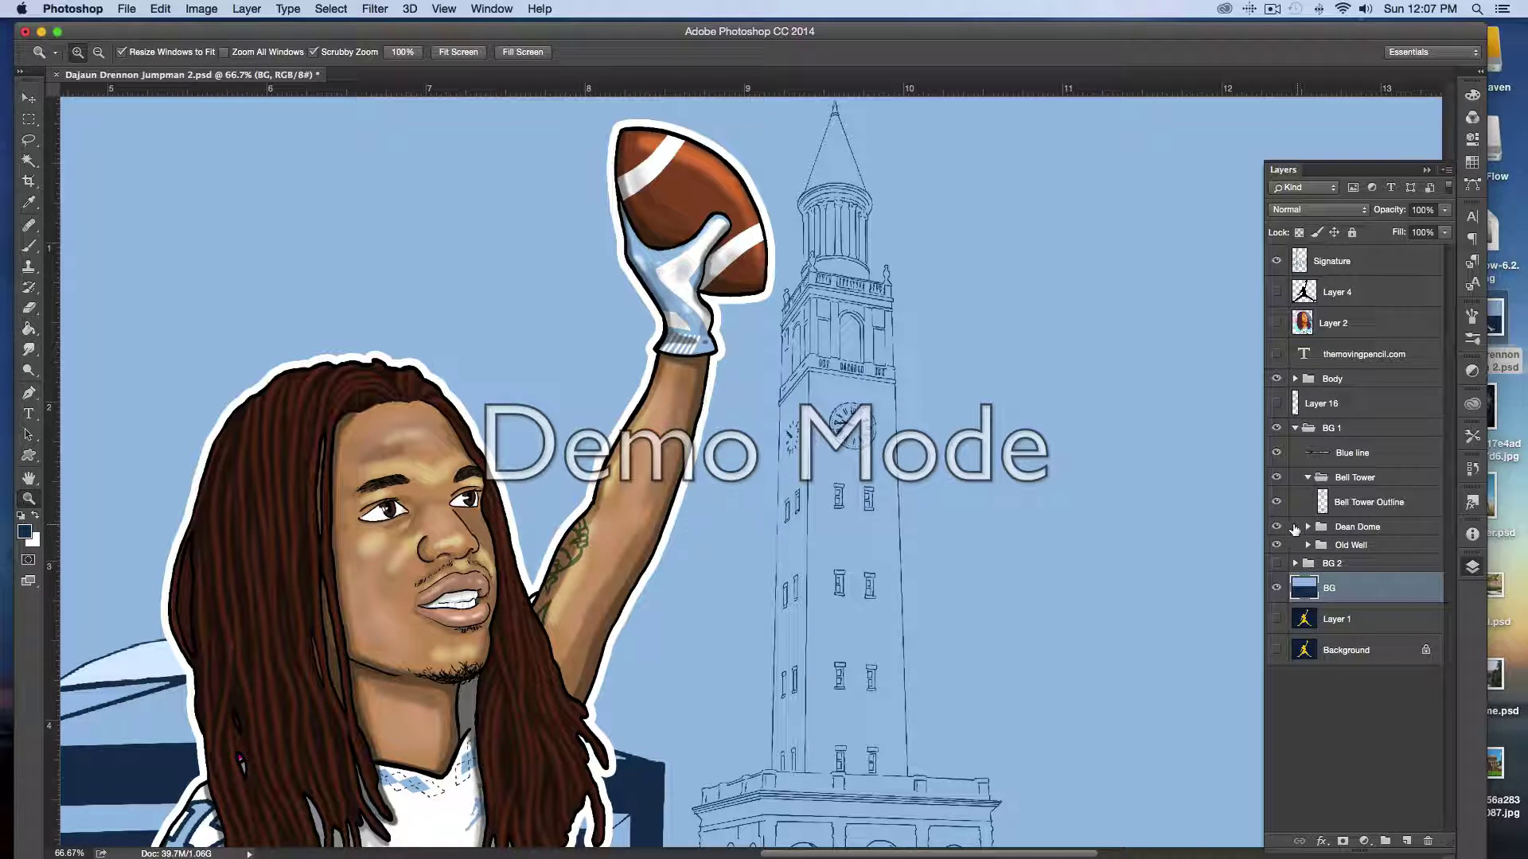
- Select the Bell Tower Outline layer and prepare the Brush tool at size 8 for close-up work on the tower
{"action": "left_click", "coordinate": [1354, 513]}
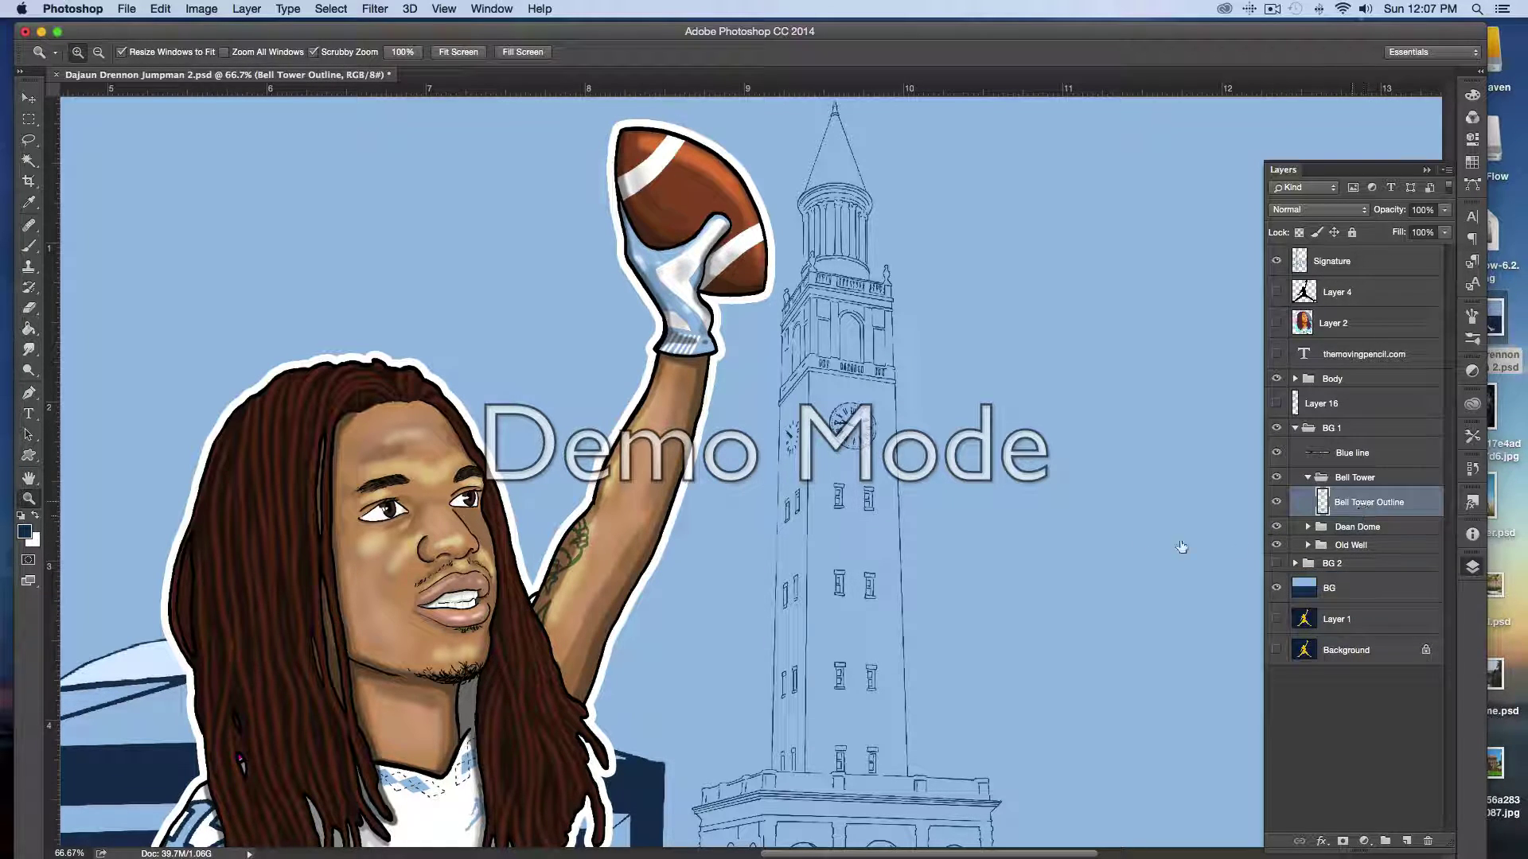
{"action": "left_click", "coordinate": [29, 246]}
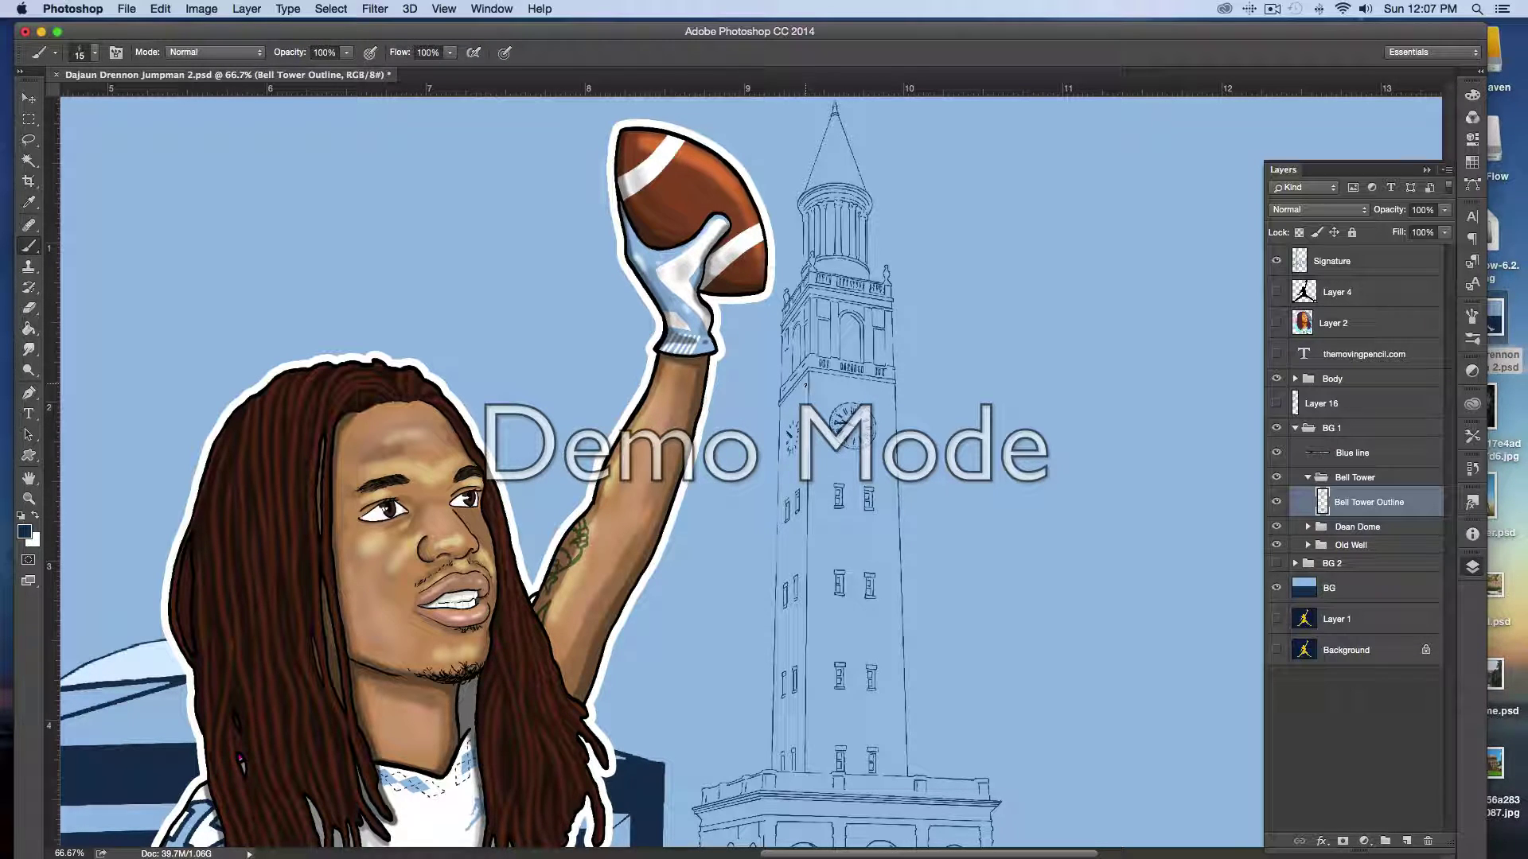
{"action": "left_click", "coordinate": [29, 499]}
{"action": "left_click", "coordinate": [783, 385]}
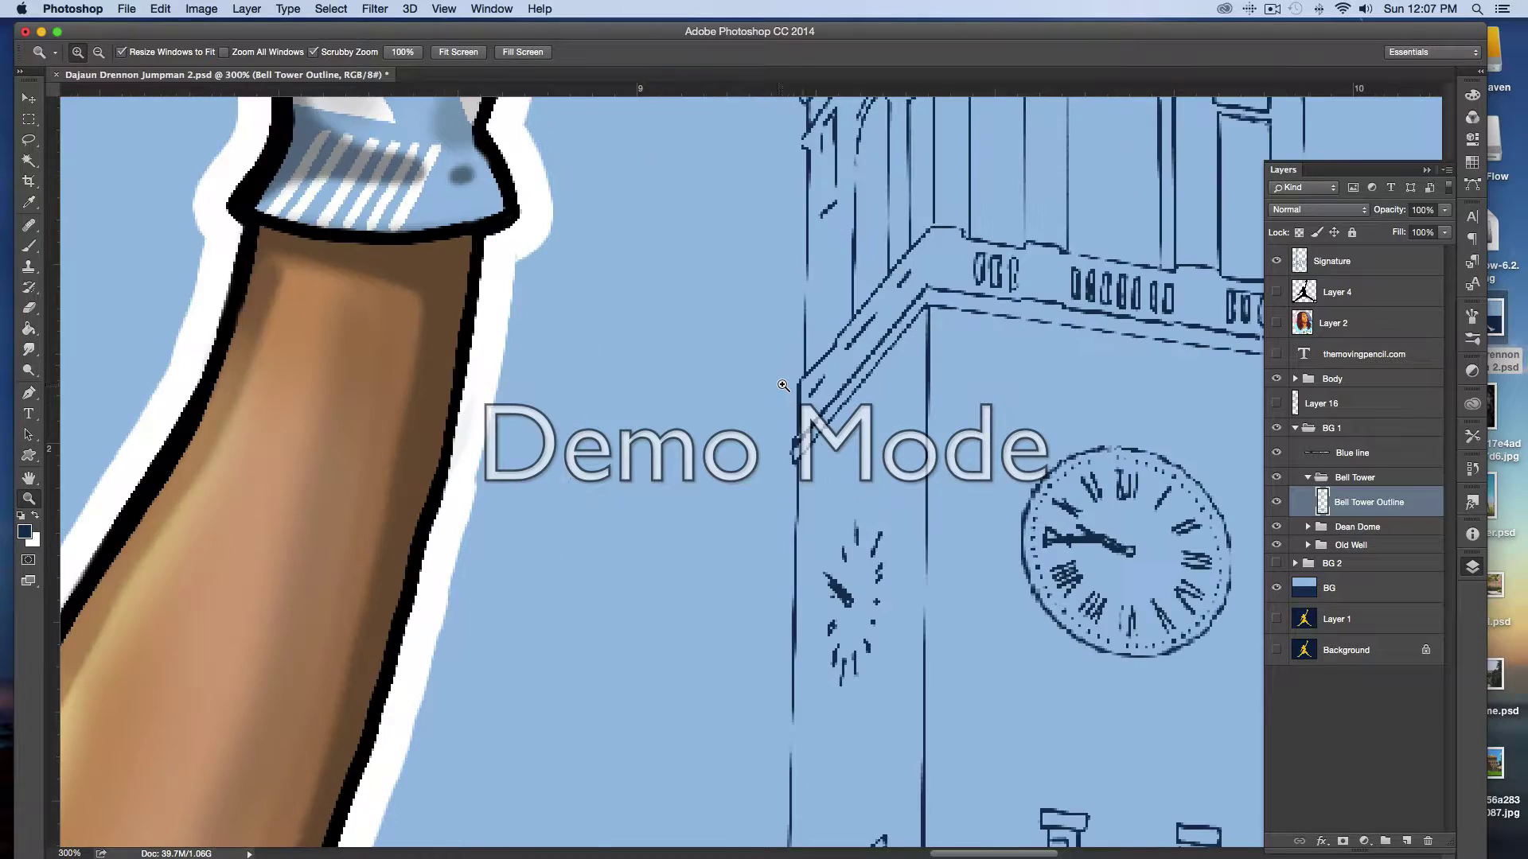
{"action": "scroll", "coordinate": [783, 385], "scroll_direction": "down", "scroll_amount": 3}
{"action": "key", "text": "b"}
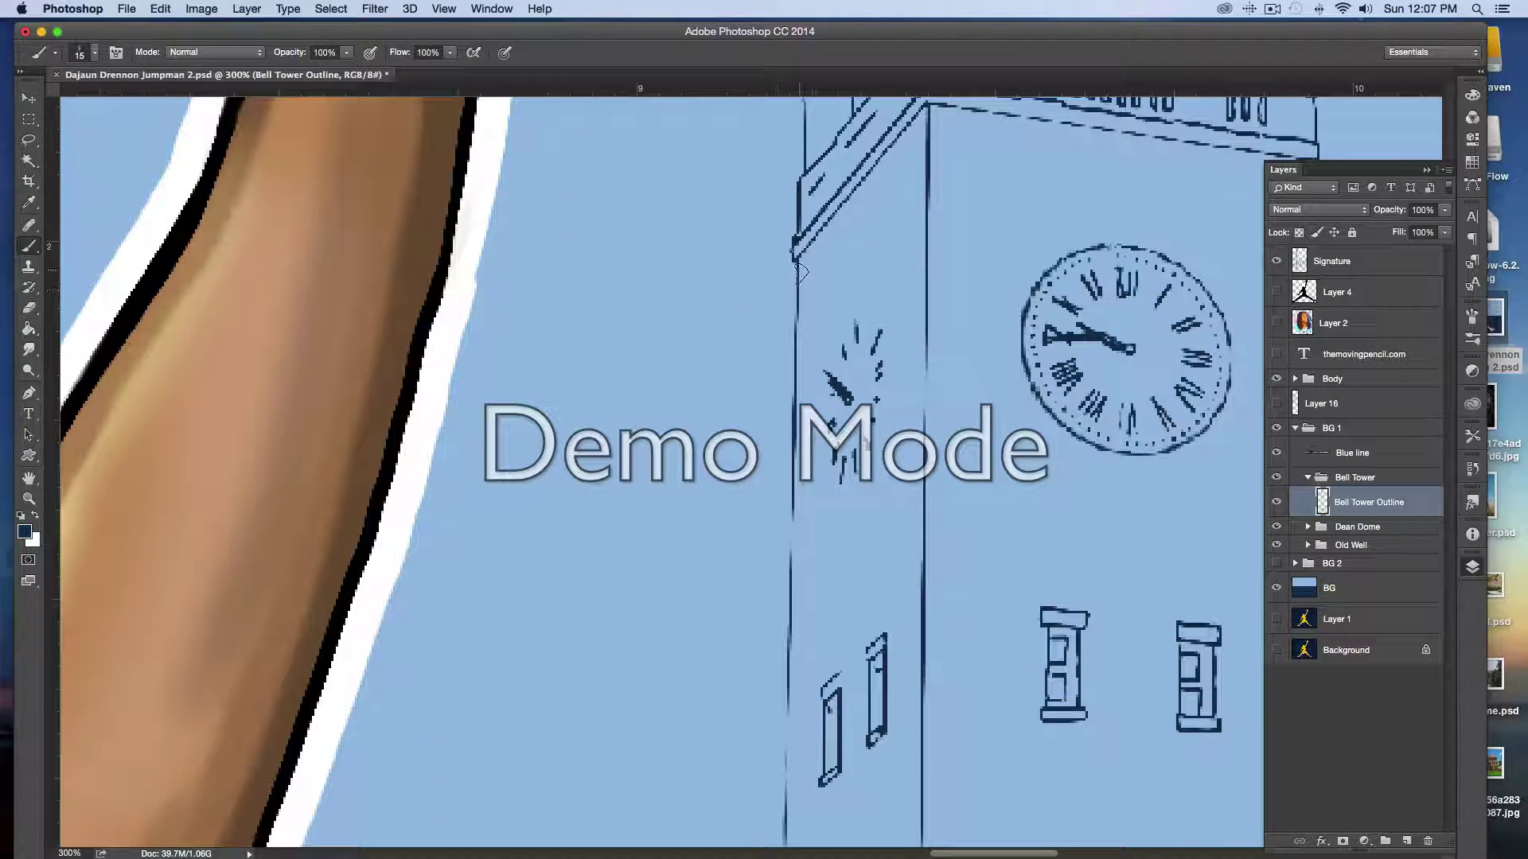
{"action": "key", "text": "bracketleft"}
{"action": "key", "text": "bracketleft"}
{"action": "key", "text": "bracketleft"}
- Thicken the left edge of the tower shaft with a straight brush line from the base up to the ledge beside the clock
{"action": "scroll", "coordinate": [787, 319], "scroll_direction": "down", "scroll_amount": 7}
{"action": "scroll", "coordinate": [788, 318], "scroll_direction": "left", "scroll_amount": 2}
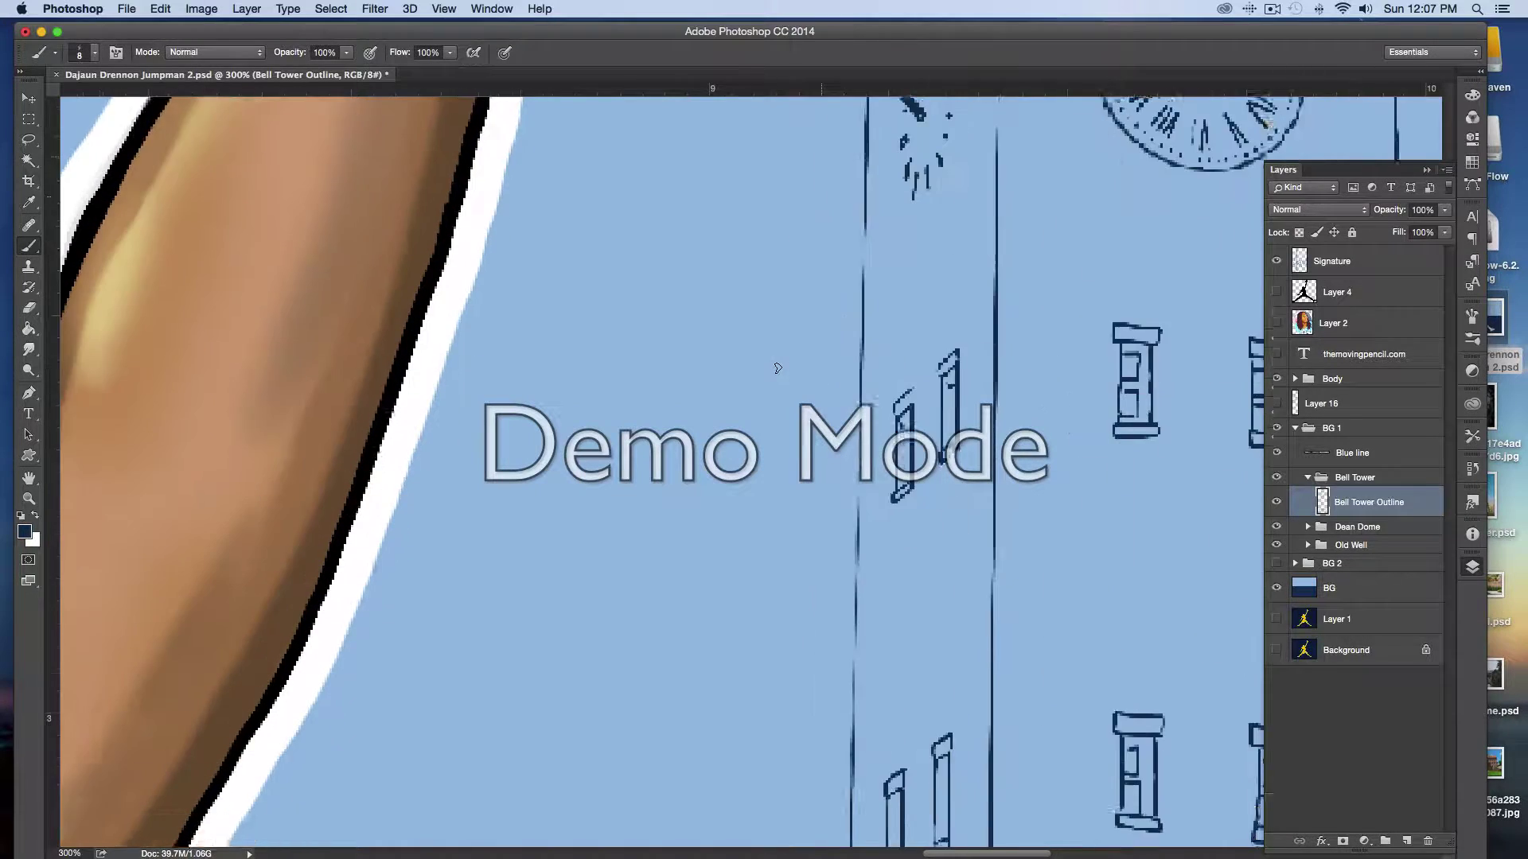
{"action": "scroll", "coordinate": [777, 368], "scroll_direction": "down", "scroll_amount": 3}
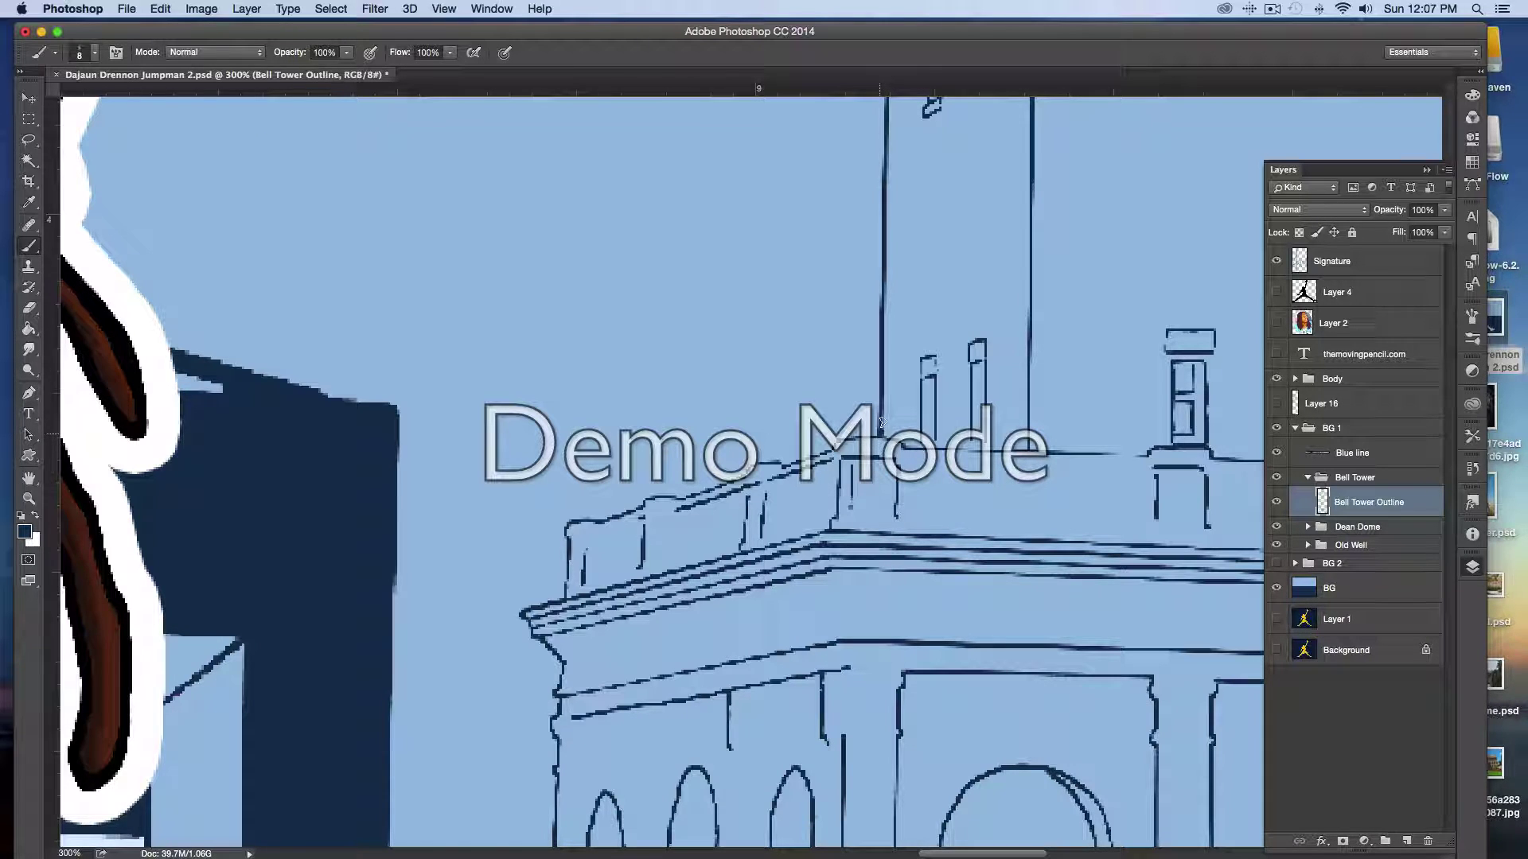
{"action": "scroll", "coordinate": [884, 371], "scroll_direction": "up", "scroll_amount": 15}
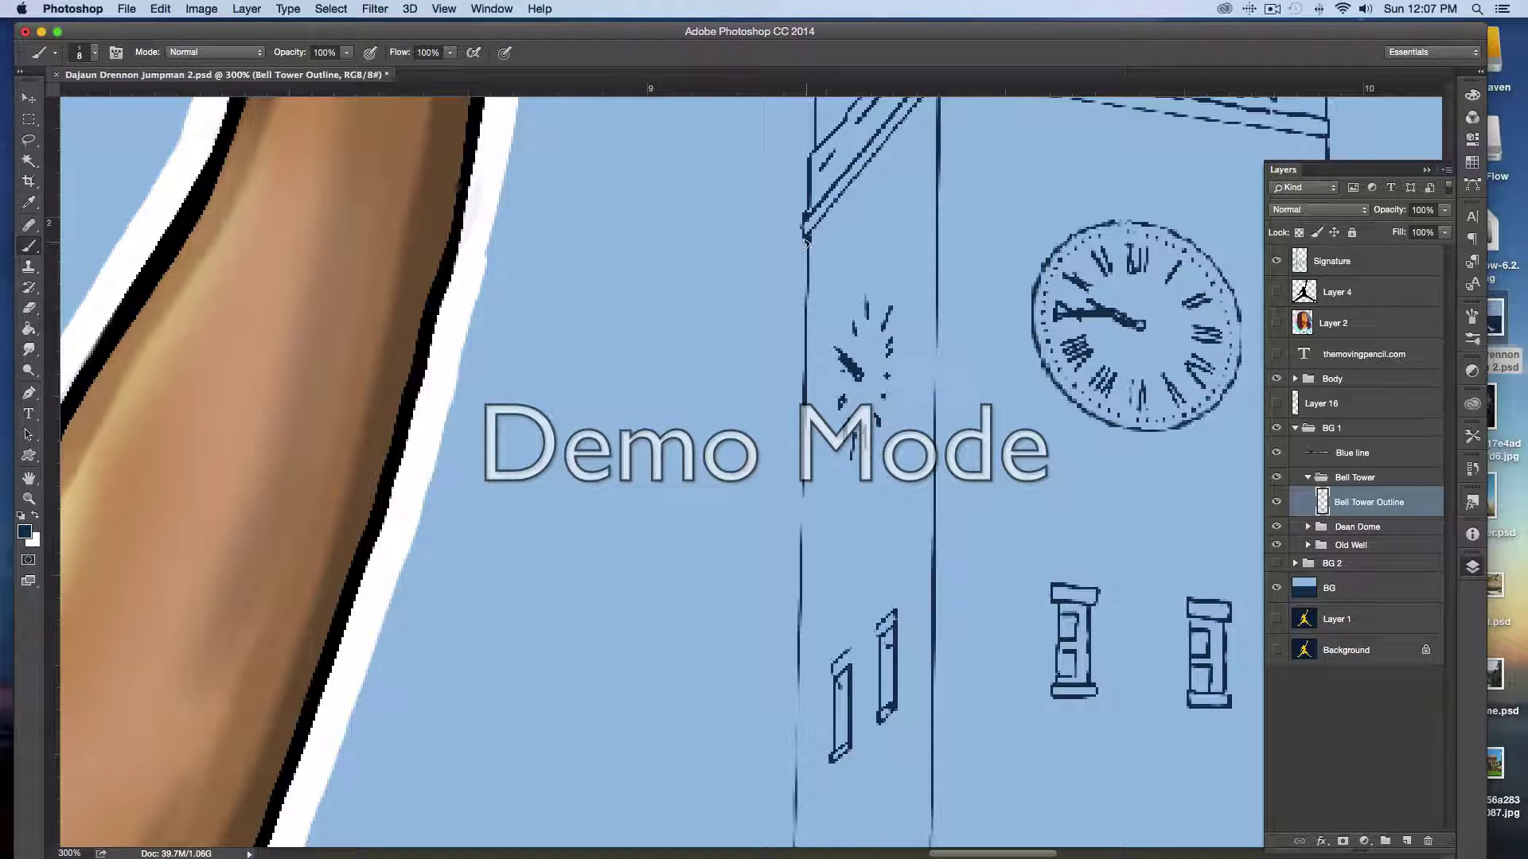
{"action": "left_click", "coordinate": [807, 239], "text": "shift"}
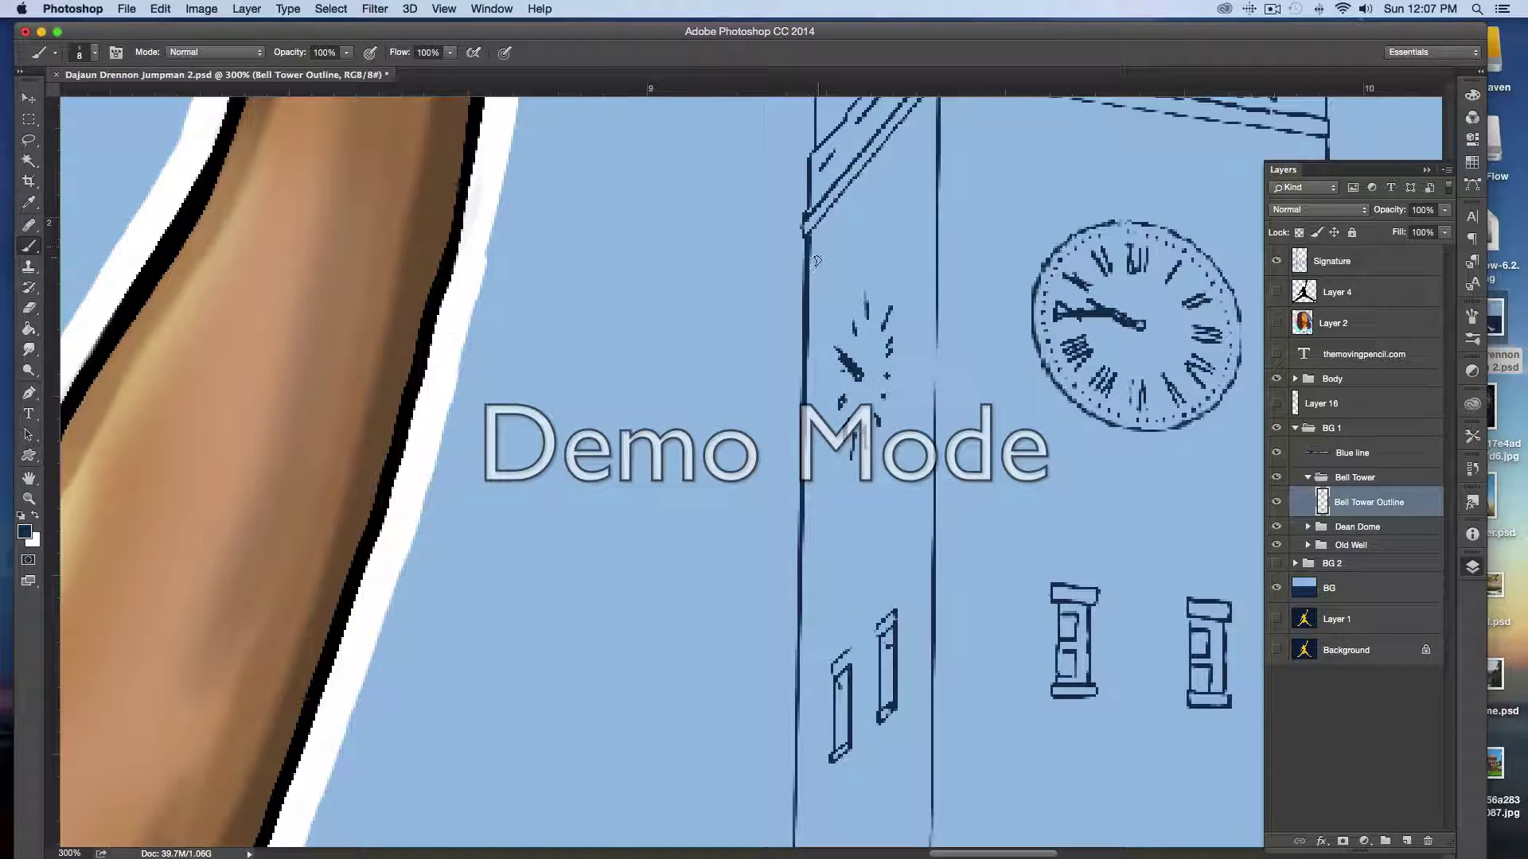
{"action": "scroll", "coordinate": [817, 261], "scroll_direction": "down", "scroll_amount": 10}
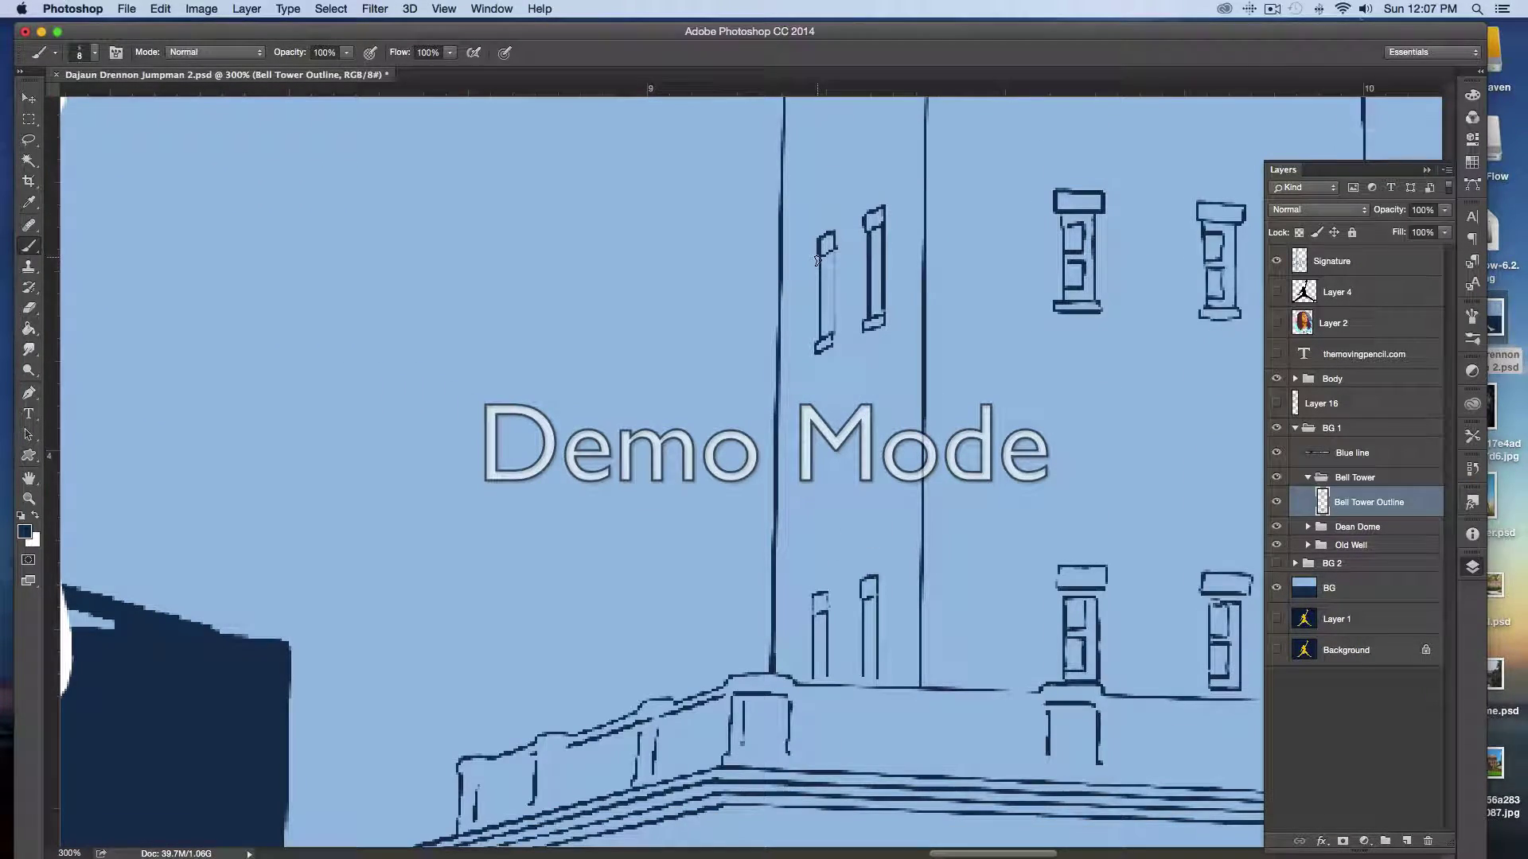
- Using a smaller brush, thicken the left outline of the tower base along the parapet, cornice and corner pillar down to the ground
{"action": "key", "text": "bracketleft"}
{"action": "key", "text": "bracketleft"}
{"action": "key", "text": "bracketleft"}
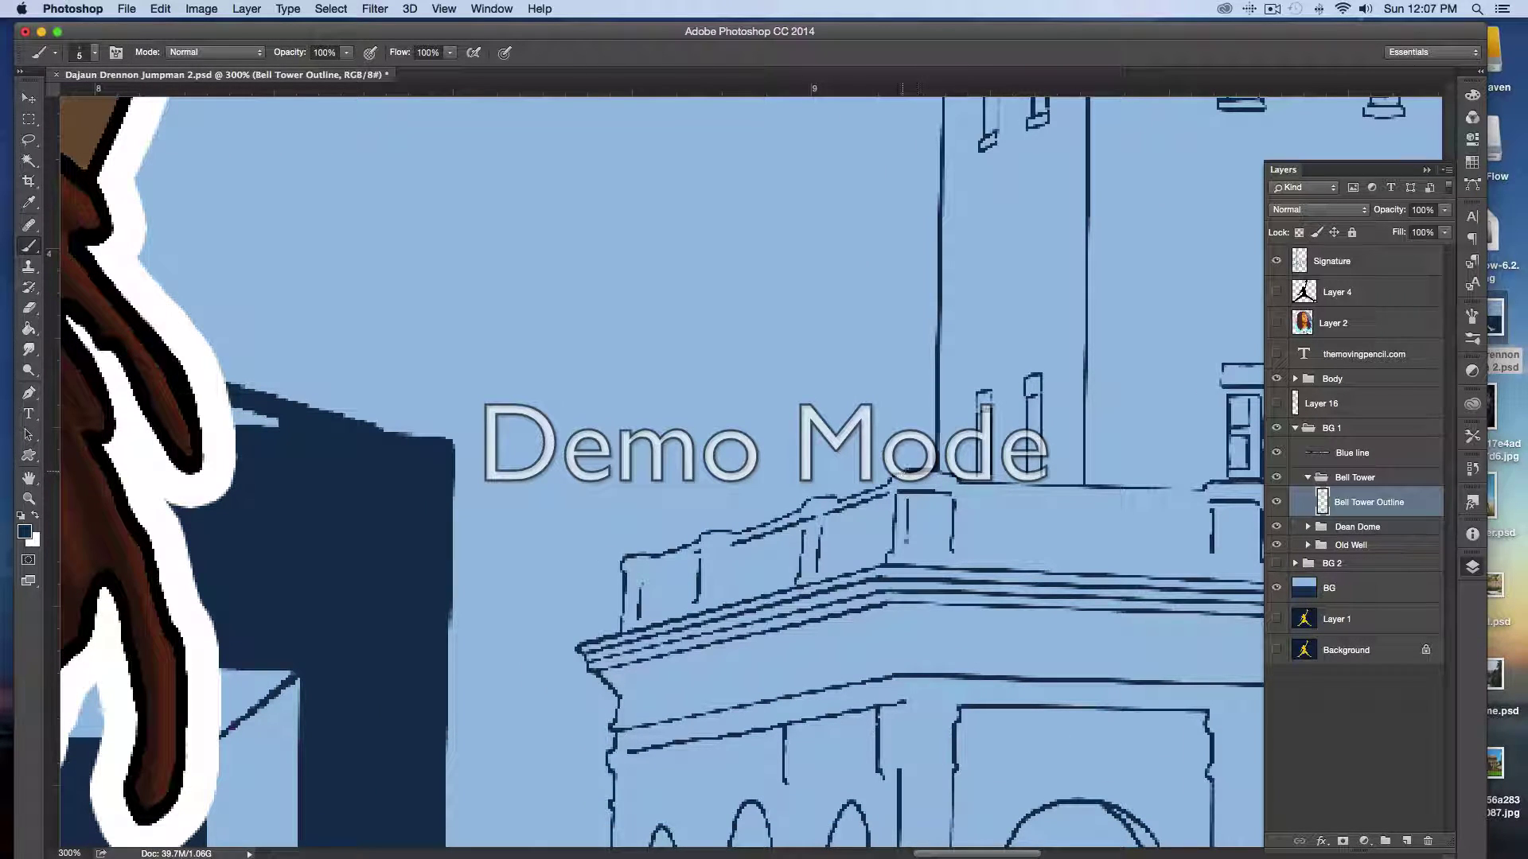
{"action": "mouse_move", "coordinate": [877, 487]}
{"action": "left_mouse_down"}
{"action": "mouse_move", "coordinate": [622, 556]}
{"action": "mouse_move", "coordinate": [624, 627]}
{"action": "left_mouse_up"}
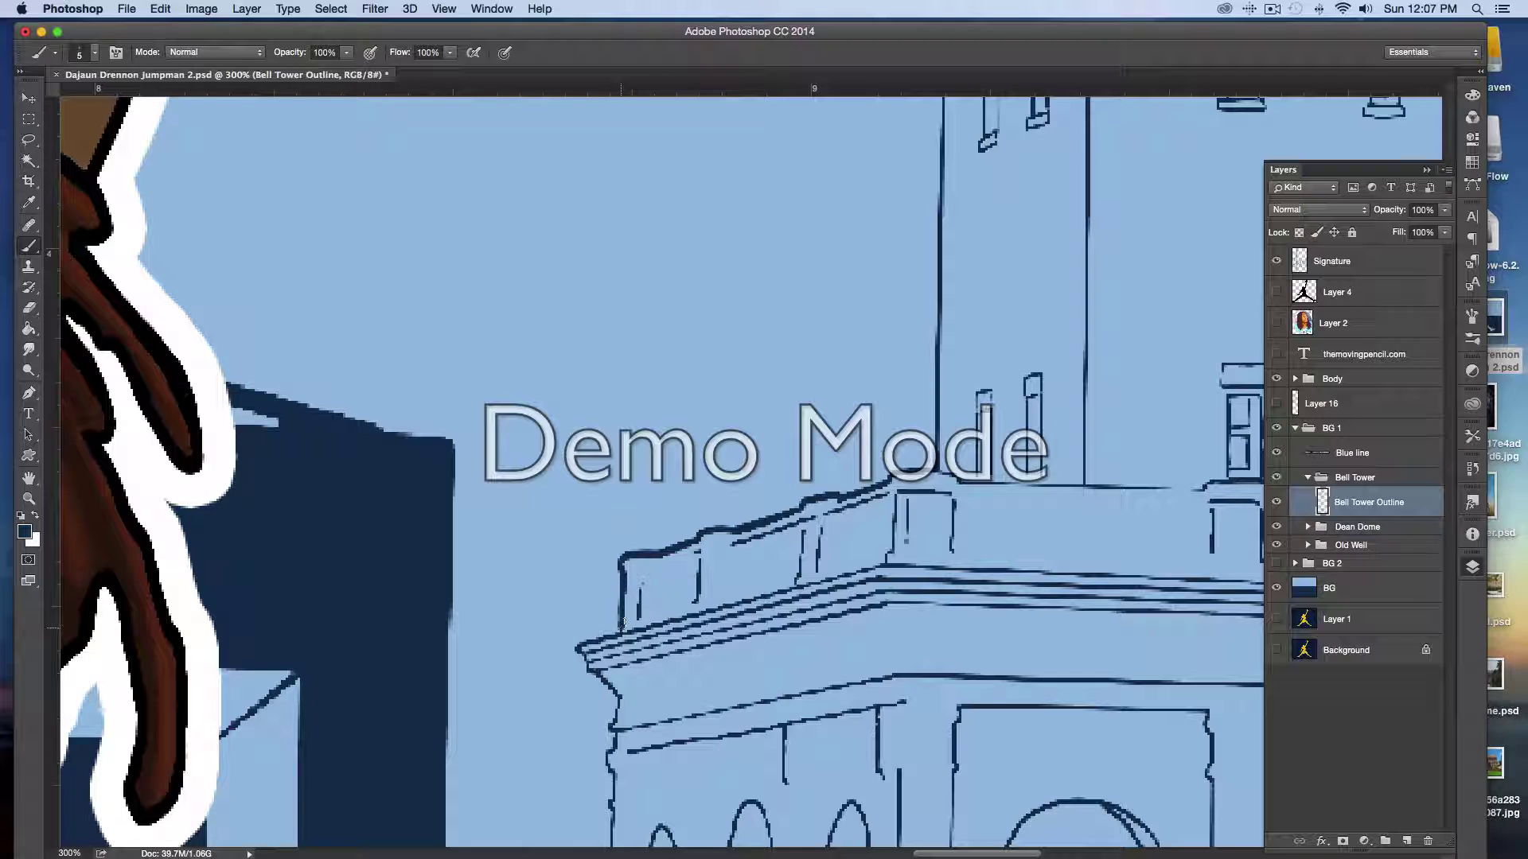
{"action": "left_click_drag", "start_coordinate": [596, 682], "coordinate": [617, 700]}
{"action": "scroll", "coordinate": [625, 694], "scroll_direction": "down", "scroll_amount": 5}
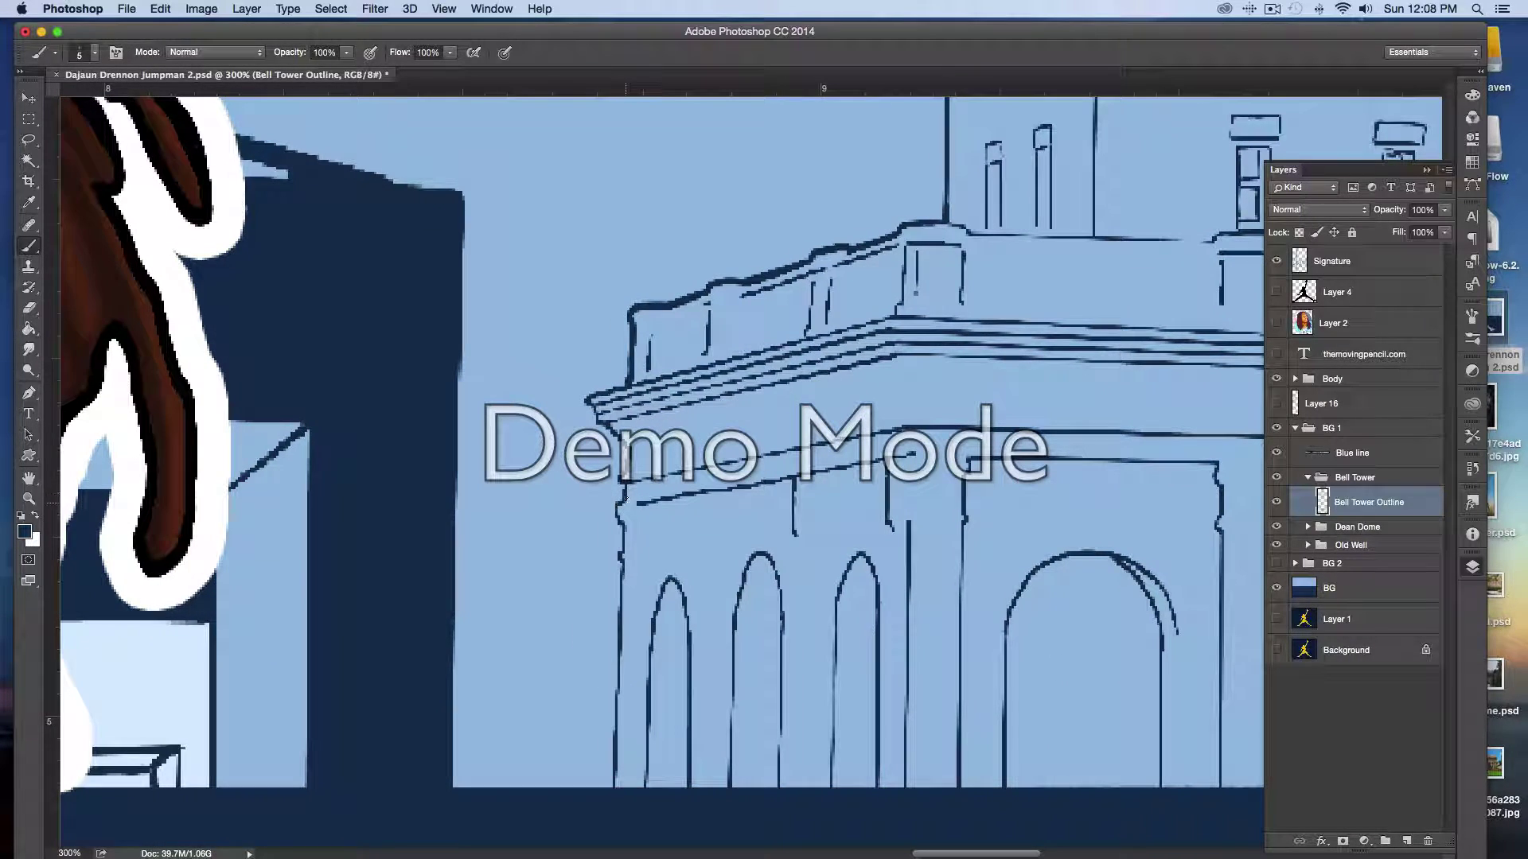
{"action": "left_click_drag", "start_coordinate": [617, 504], "coordinate": [611, 796]}
- Thicken the right outline of the tower base and the parapet's top edge back to the shaft
{"action": "scroll", "coordinate": [609, 798], "scroll_direction": "right", "scroll_amount": 3}
{"action": "scroll", "coordinate": [609, 798], "scroll_direction": "right", "scroll_amount": 12}
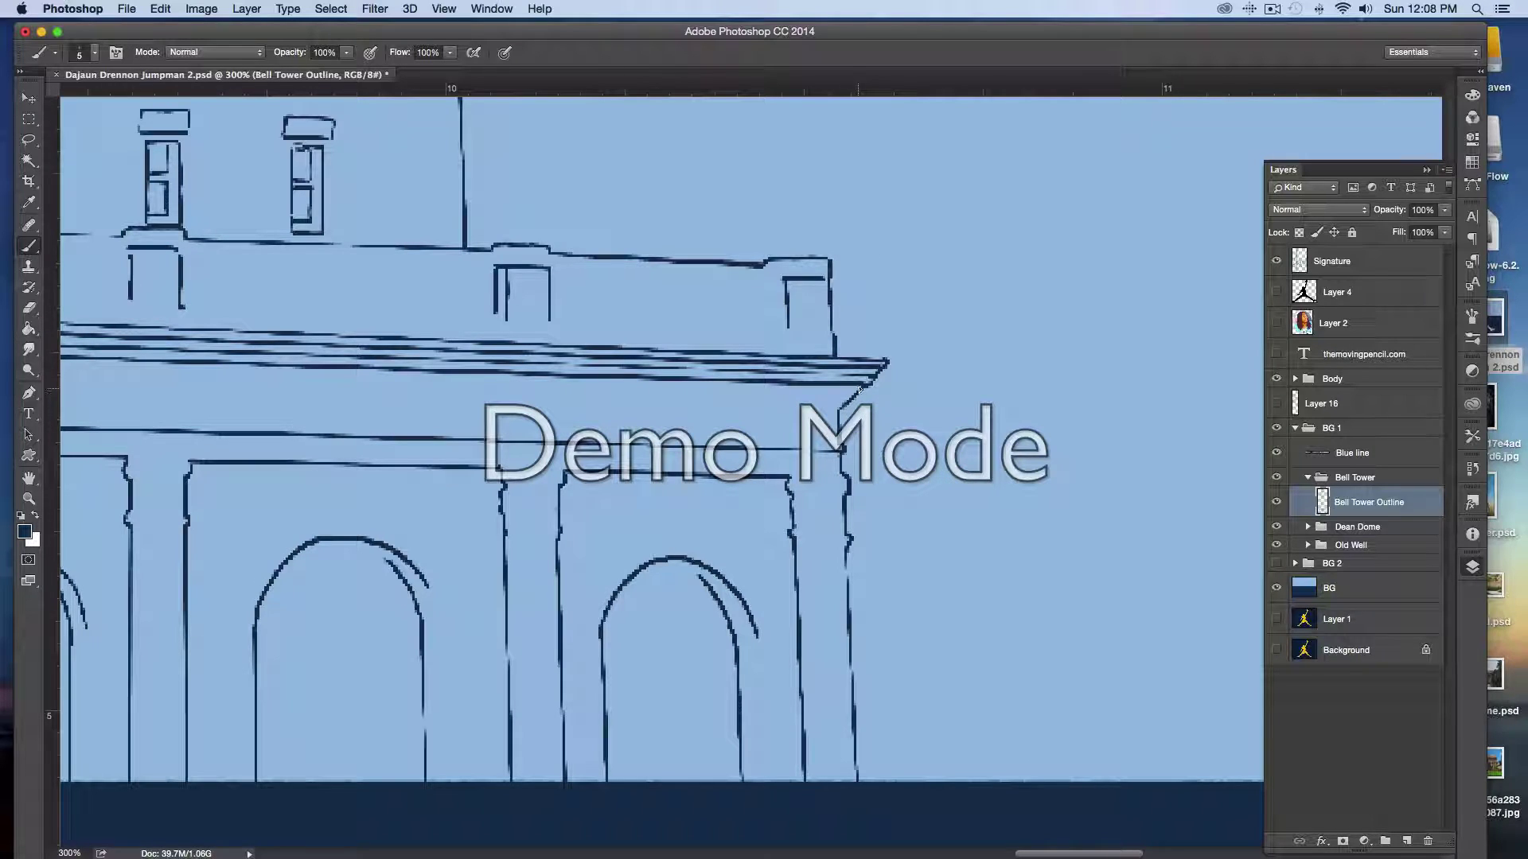
{"action": "mouse_move", "coordinate": [862, 385]}
{"action": "left_mouse_down"}
{"action": "mouse_move", "coordinate": [827, 444]}
{"action": "mouse_move", "coordinate": [838, 412]}
{"action": "mouse_move", "coordinate": [858, 785]}
{"action": "left_mouse_up"}
{"action": "left_click_drag", "start_coordinate": [829, 259], "coordinate": [830, 329]}
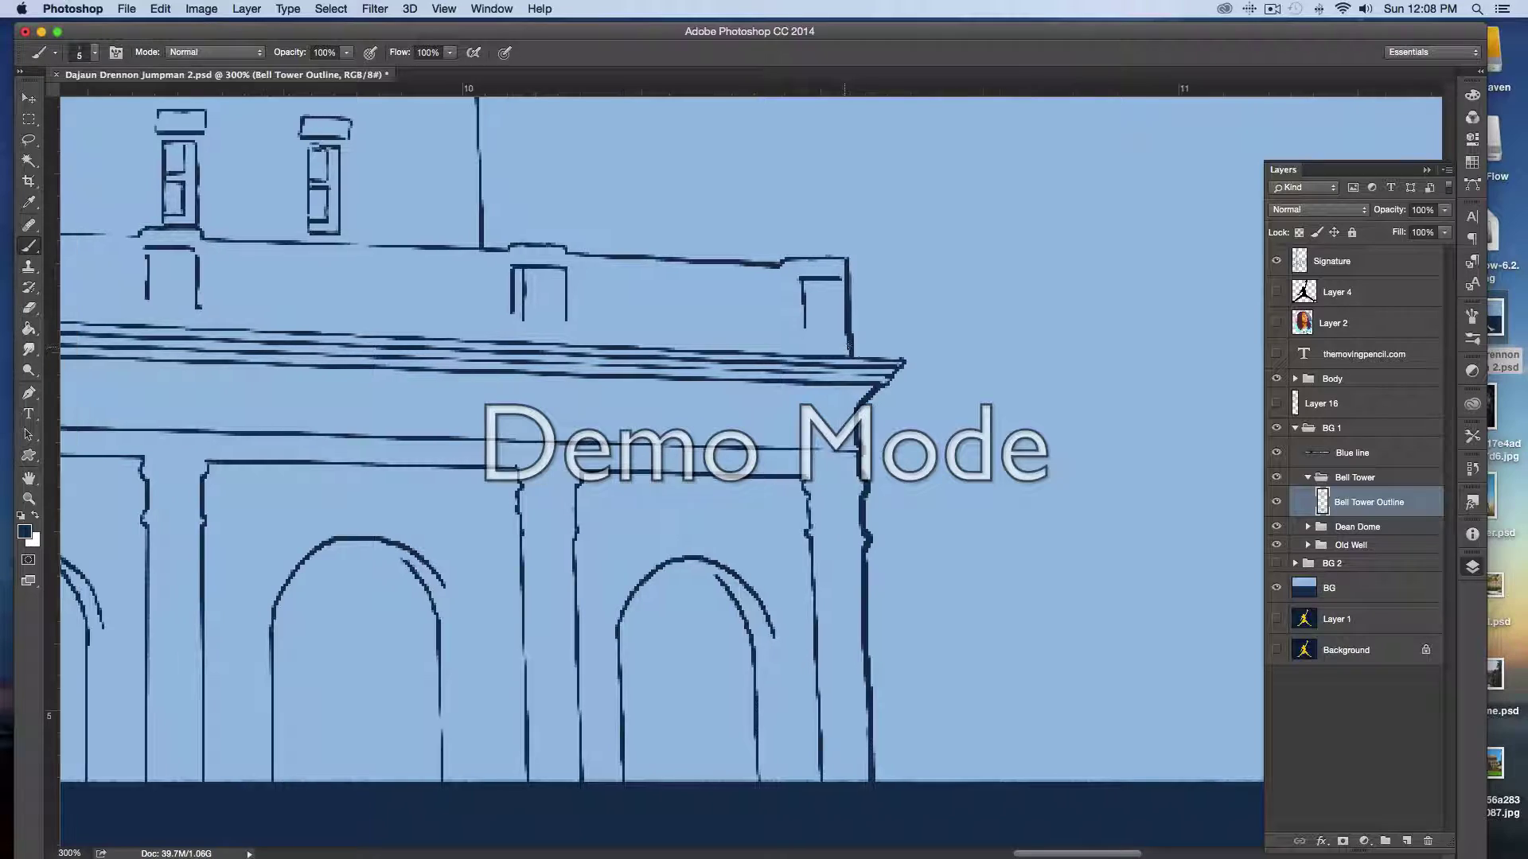
{"action": "scroll", "coordinate": [883, 255], "scroll_direction": "left", "scroll_amount": 3}
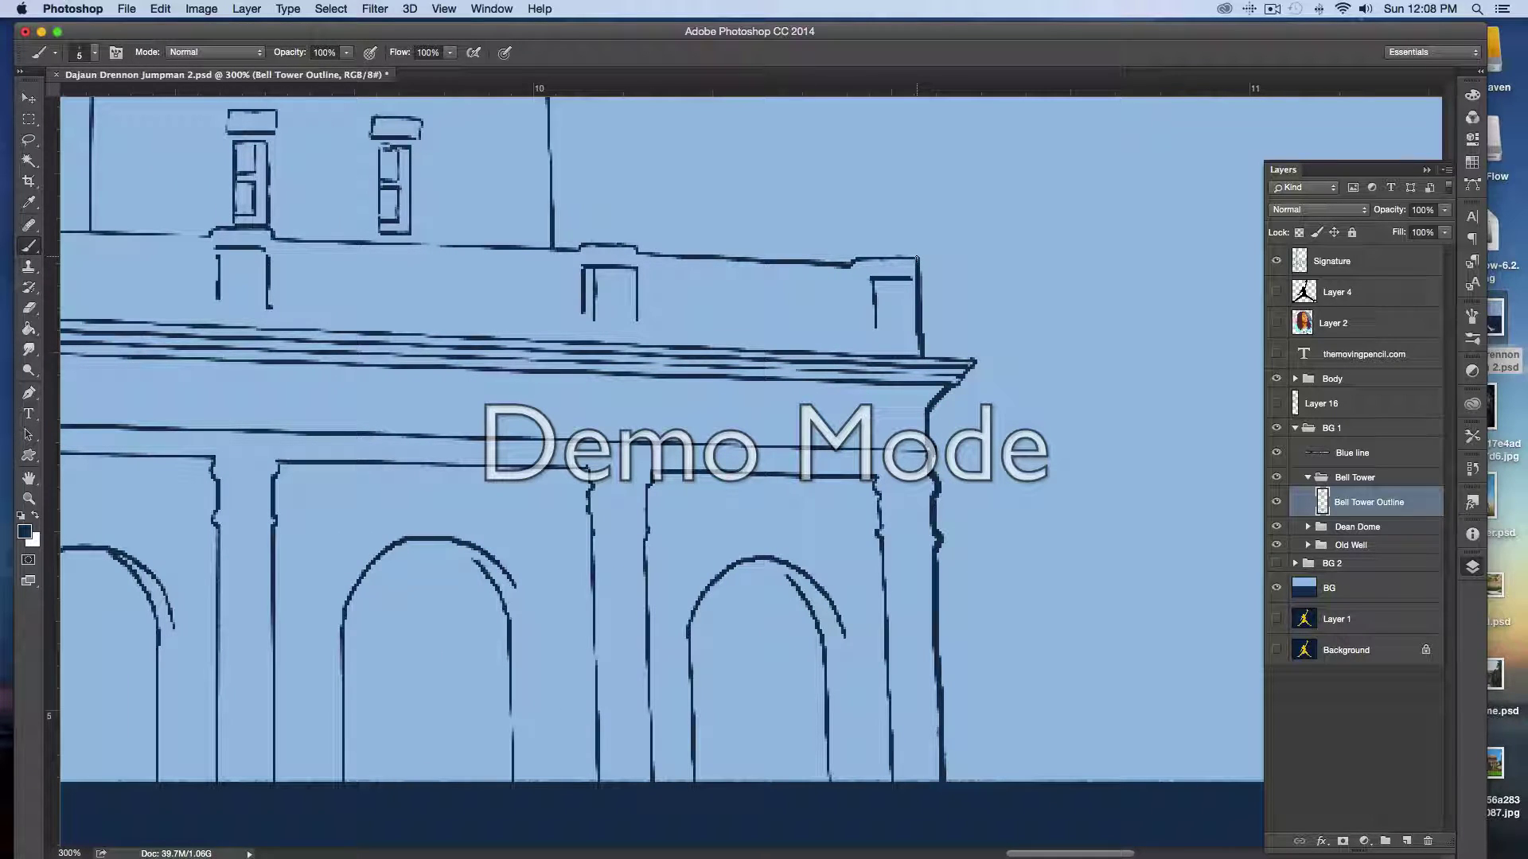
{"action": "mouse_move", "coordinate": [917, 258]}
{"action": "left_mouse_down"}
{"action": "mouse_move", "coordinate": [635, 255]}
{"action": "mouse_move", "coordinate": [652, 268]}
{"action": "mouse_move", "coordinate": [553, 249]}
{"action": "left_mouse_up"}
- Thicken the right edge of the tower shaft with a straight brush line from the clock section down to the parapet
{"action": "scroll", "coordinate": [597, 244], "scroll_direction": "up", "scroll_amount": 10}
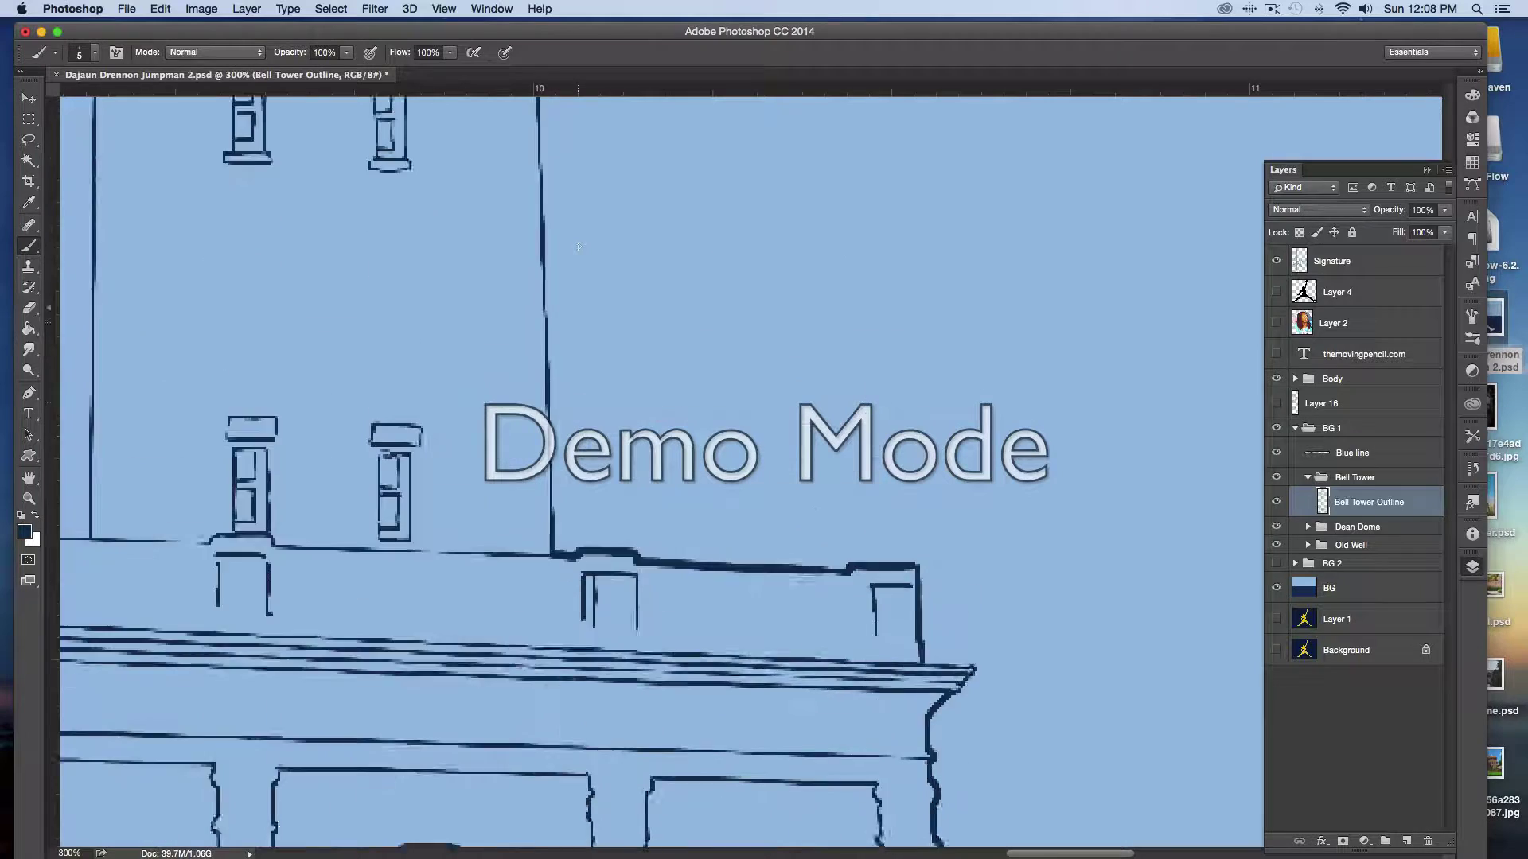
{"action": "scroll", "coordinate": [579, 247], "scroll_direction": "up", "scroll_amount": 10}
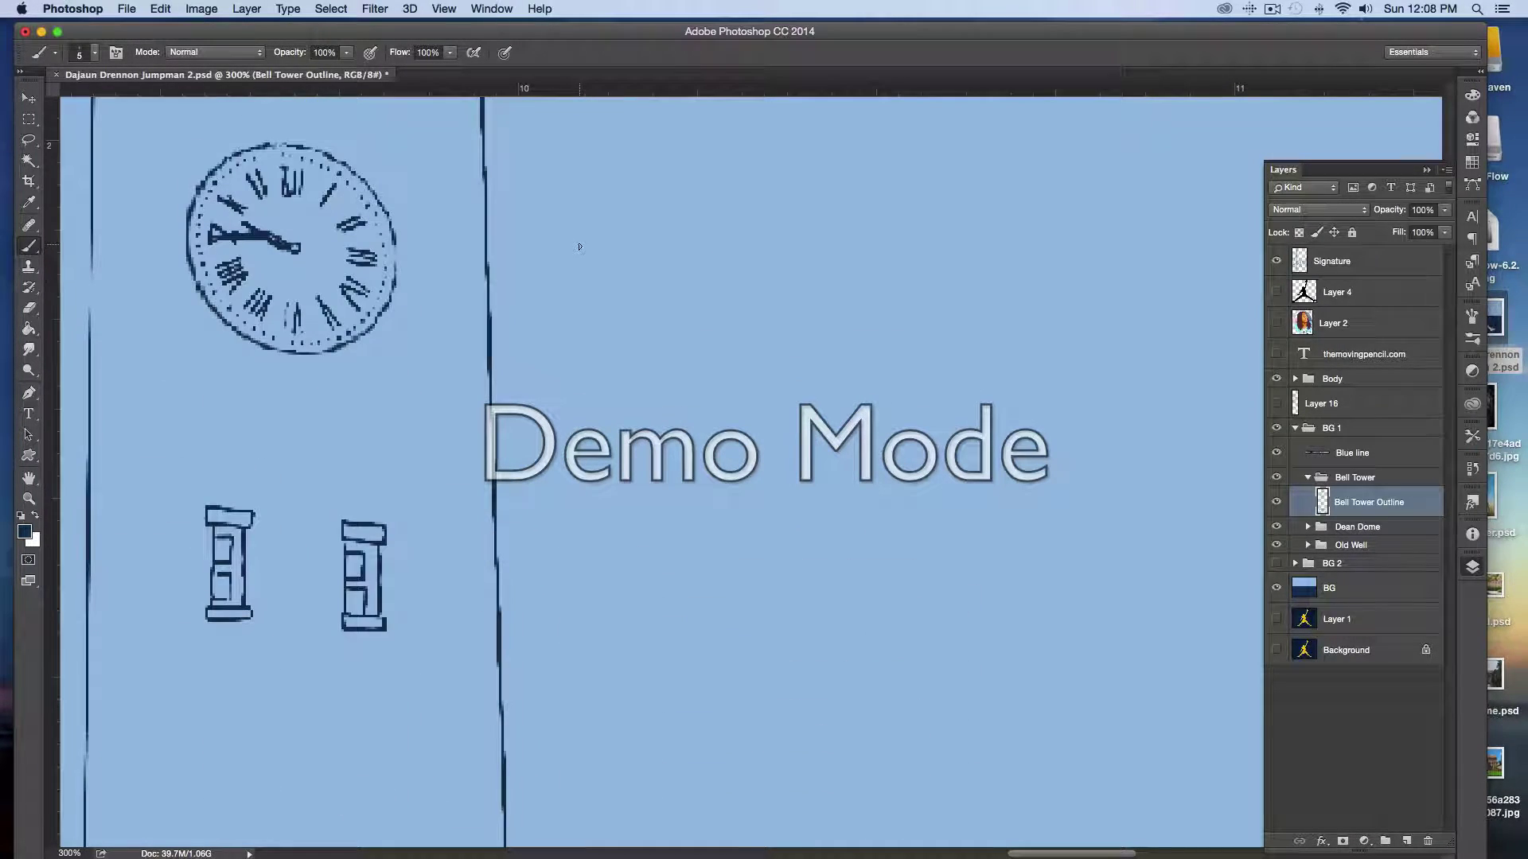
{"action": "scroll", "coordinate": [457, 434], "scroll_direction": "down", "scroll_amount": 1}
{"action": "scroll", "coordinate": [457, 434], "scroll_direction": "down", "scroll_amount": 3}
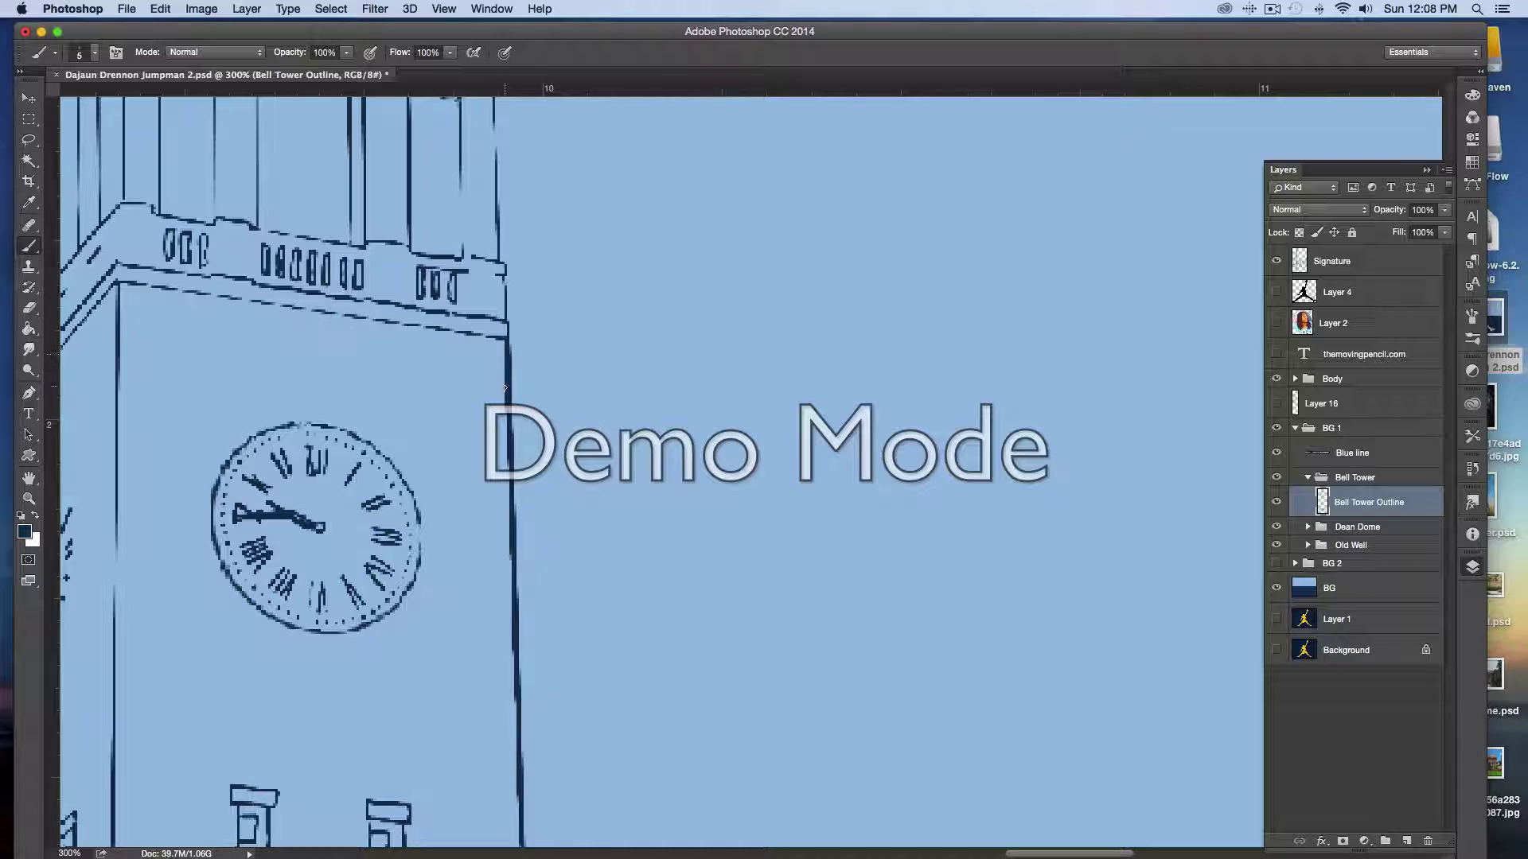
{"action": "scroll", "coordinate": [504, 389], "scroll_direction": "down", "scroll_amount": 12}
{"action": "scroll", "coordinate": [504, 389], "scroll_direction": "down", "scroll_amount": 15}
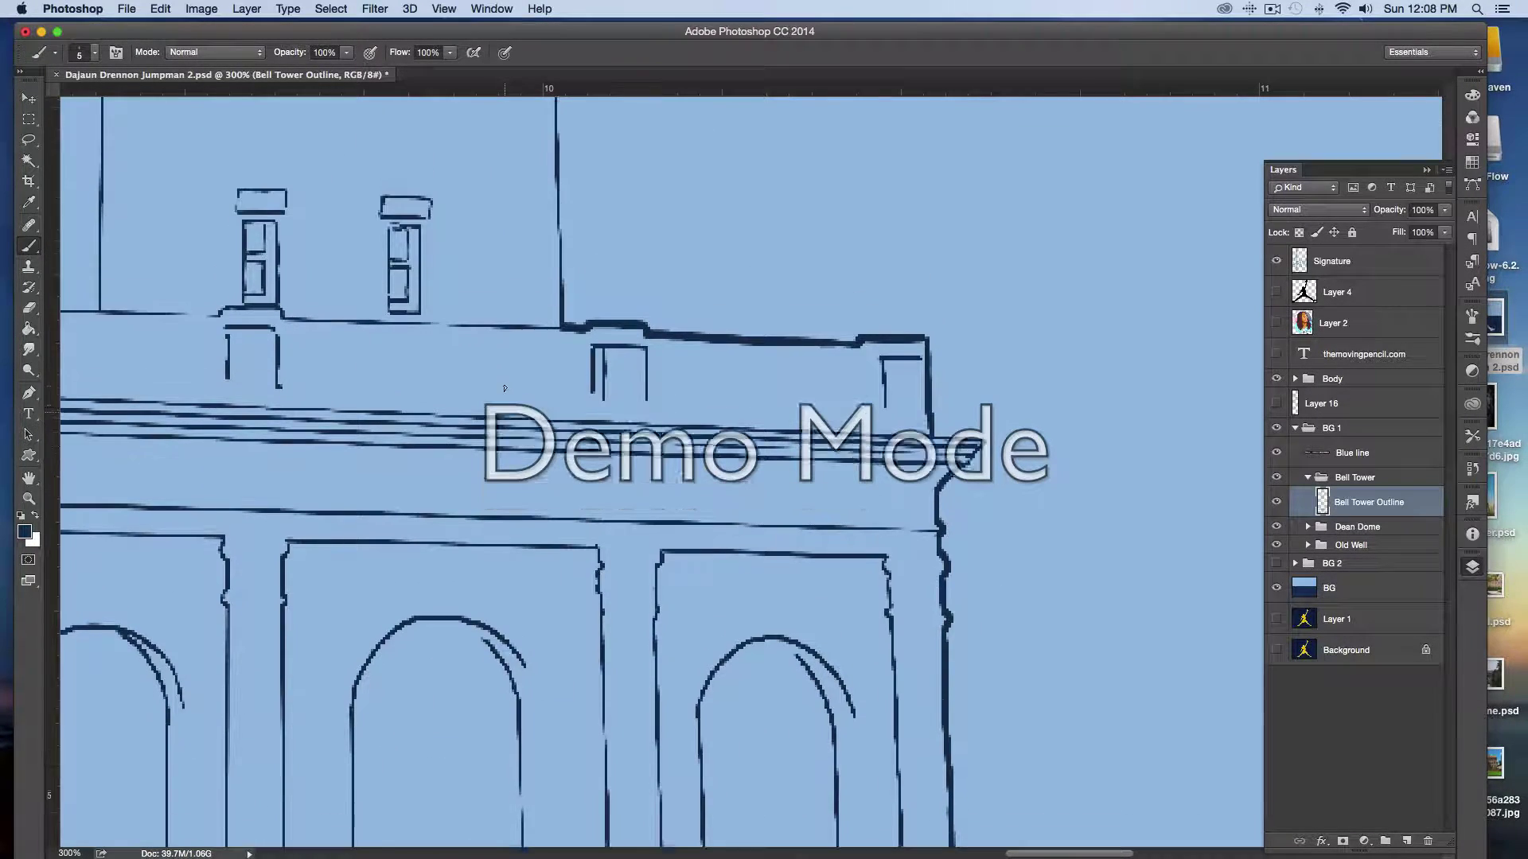
{"action": "left_click", "coordinate": [561, 375], "text": "shift"}
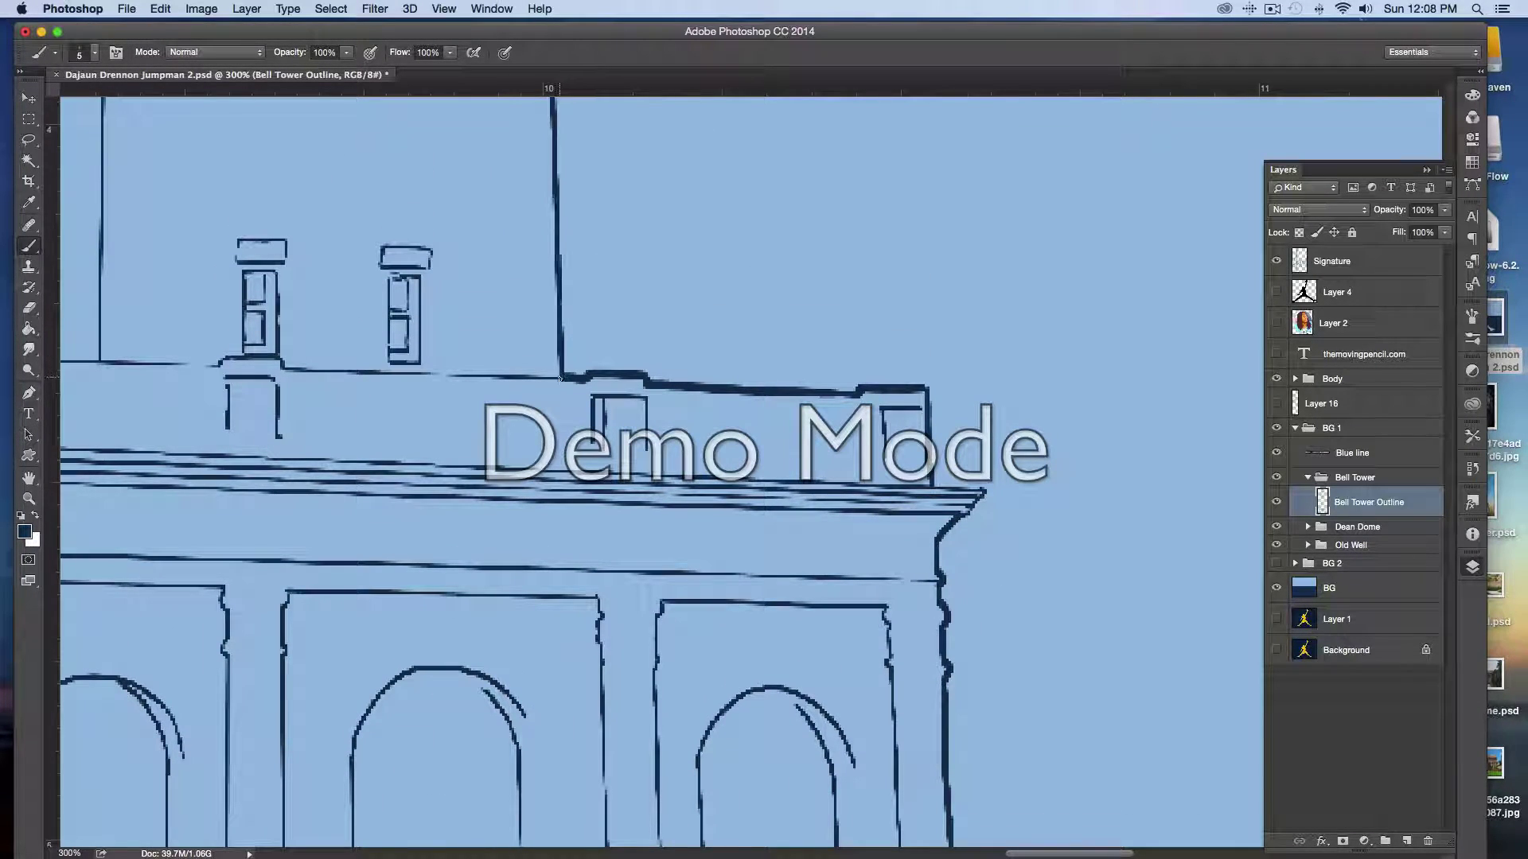
- Thicken the right outline of the belfry section above the clock, including its cornice and the corner urn
{"action": "scroll", "coordinate": [561, 384], "scroll_direction": "up", "scroll_amount": 20}
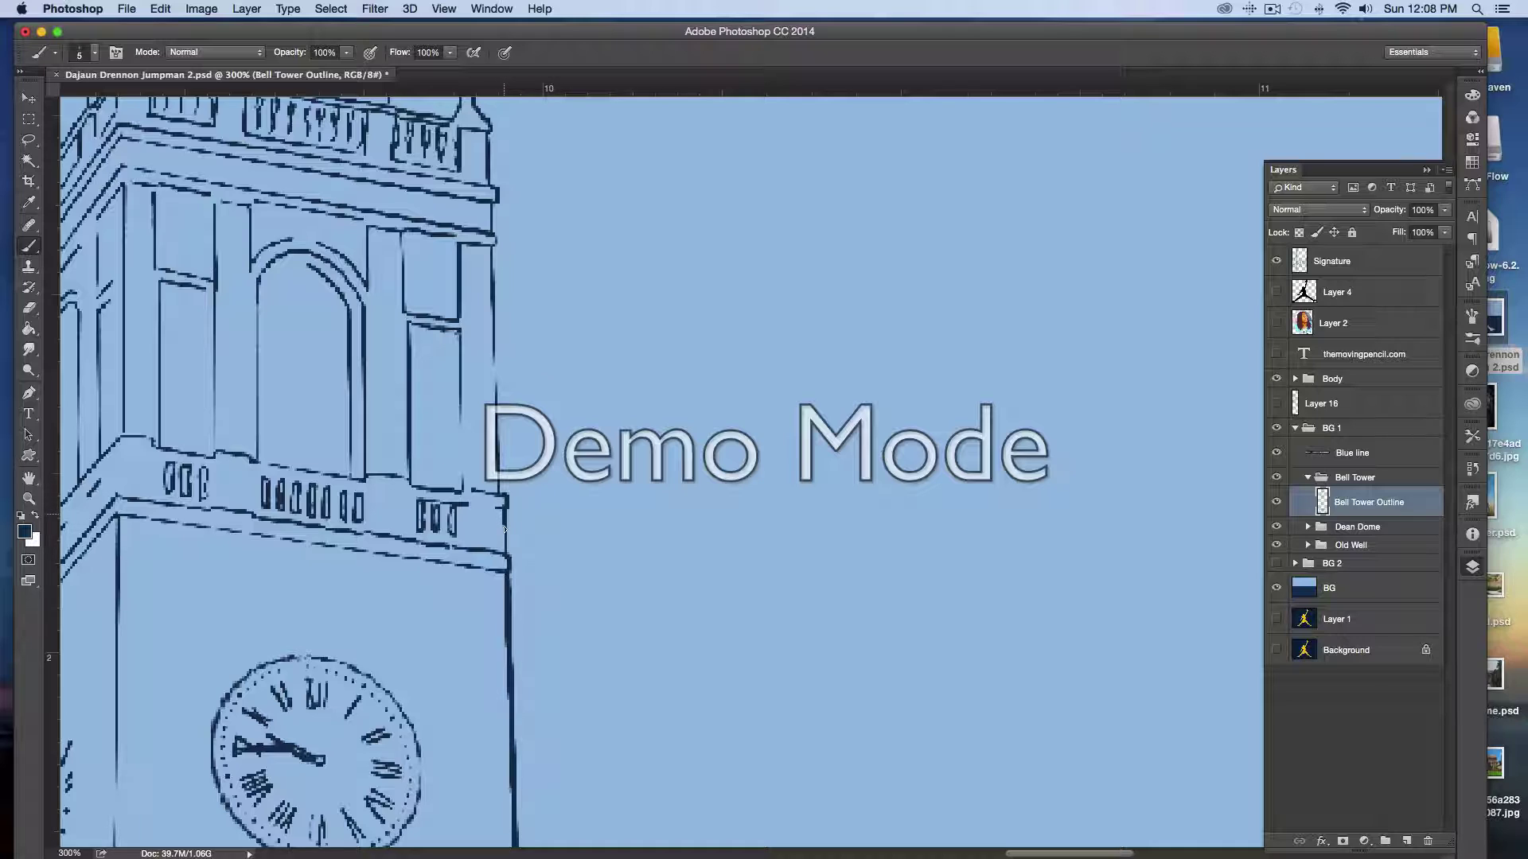
{"action": "scroll", "coordinate": [509, 553], "scroll_direction": "up", "scroll_amount": 5}
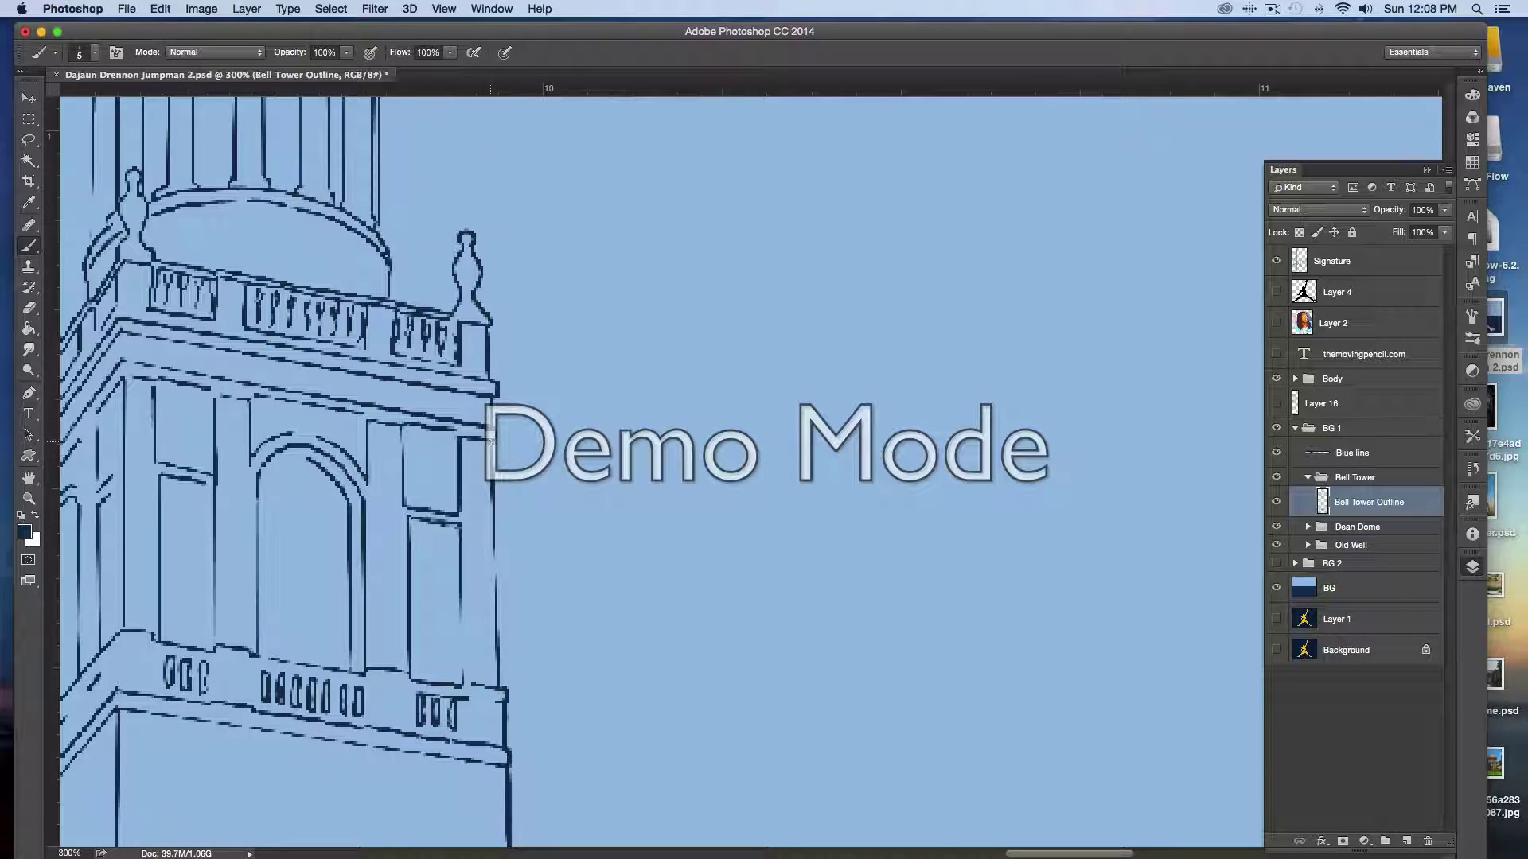
{"action": "left_click_drag", "start_coordinate": [500, 696], "coordinate": [498, 689]}
{"action": "left_click_drag", "start_coordinate": [487, 442], "coordinate": [498, 695]}
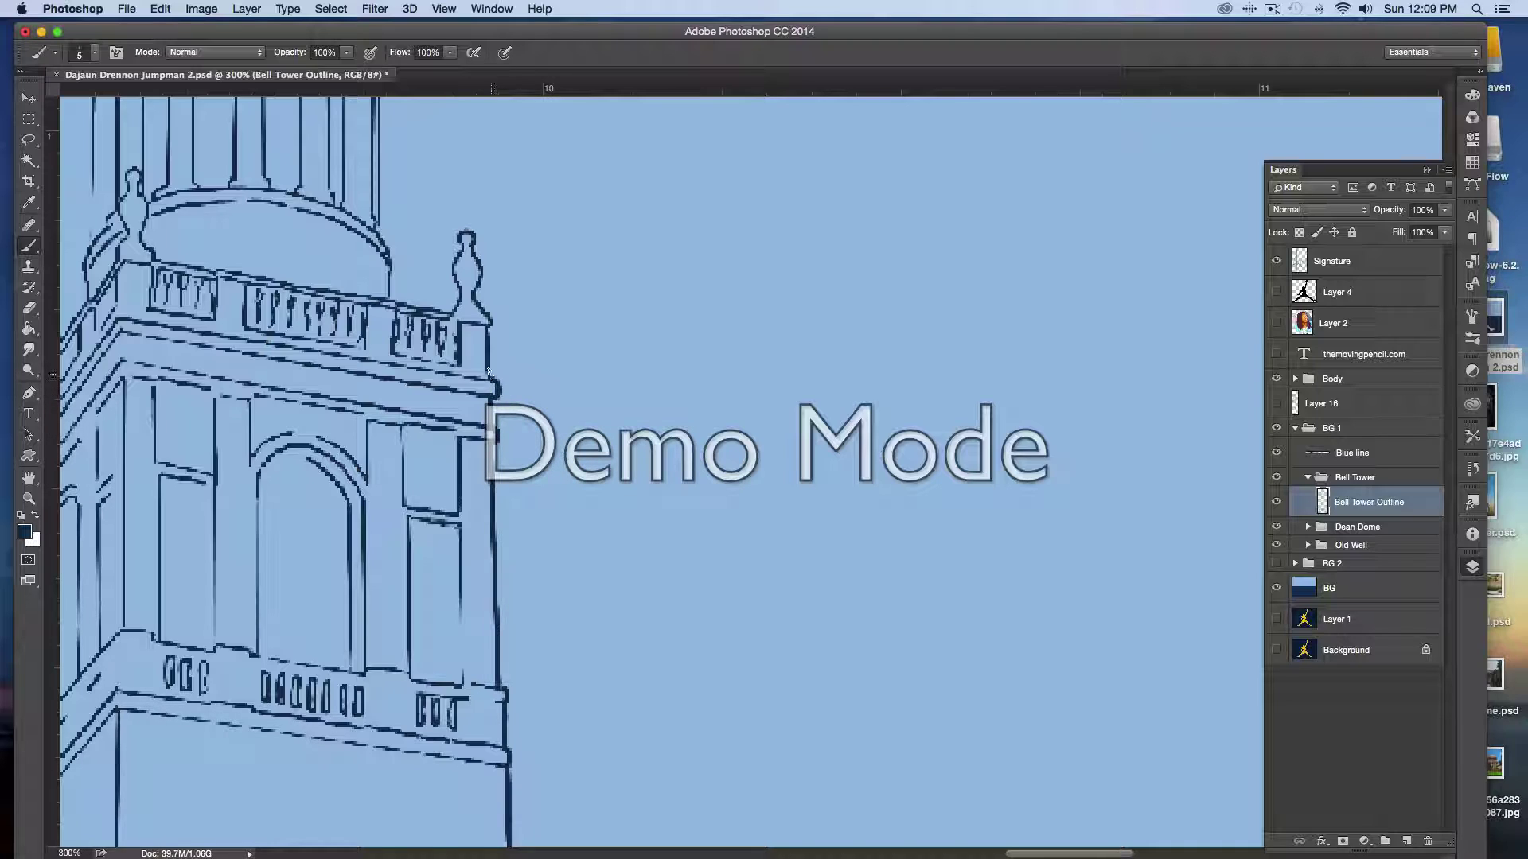
{"action": "mouse_move", "coordinate": [487, 327]}
{"action": "left_mouse_down"}
{"action": "mouse_move", "coordinate": [489, 371]}
{"action": "mouse_move", "coordinate": [475, 239]}
{"action": "mouse_move", "coordinate": [457, 242]}
{"action": "mouse_move", "coordinate": [462, 321]}
{"action": "left_mouse_up"}
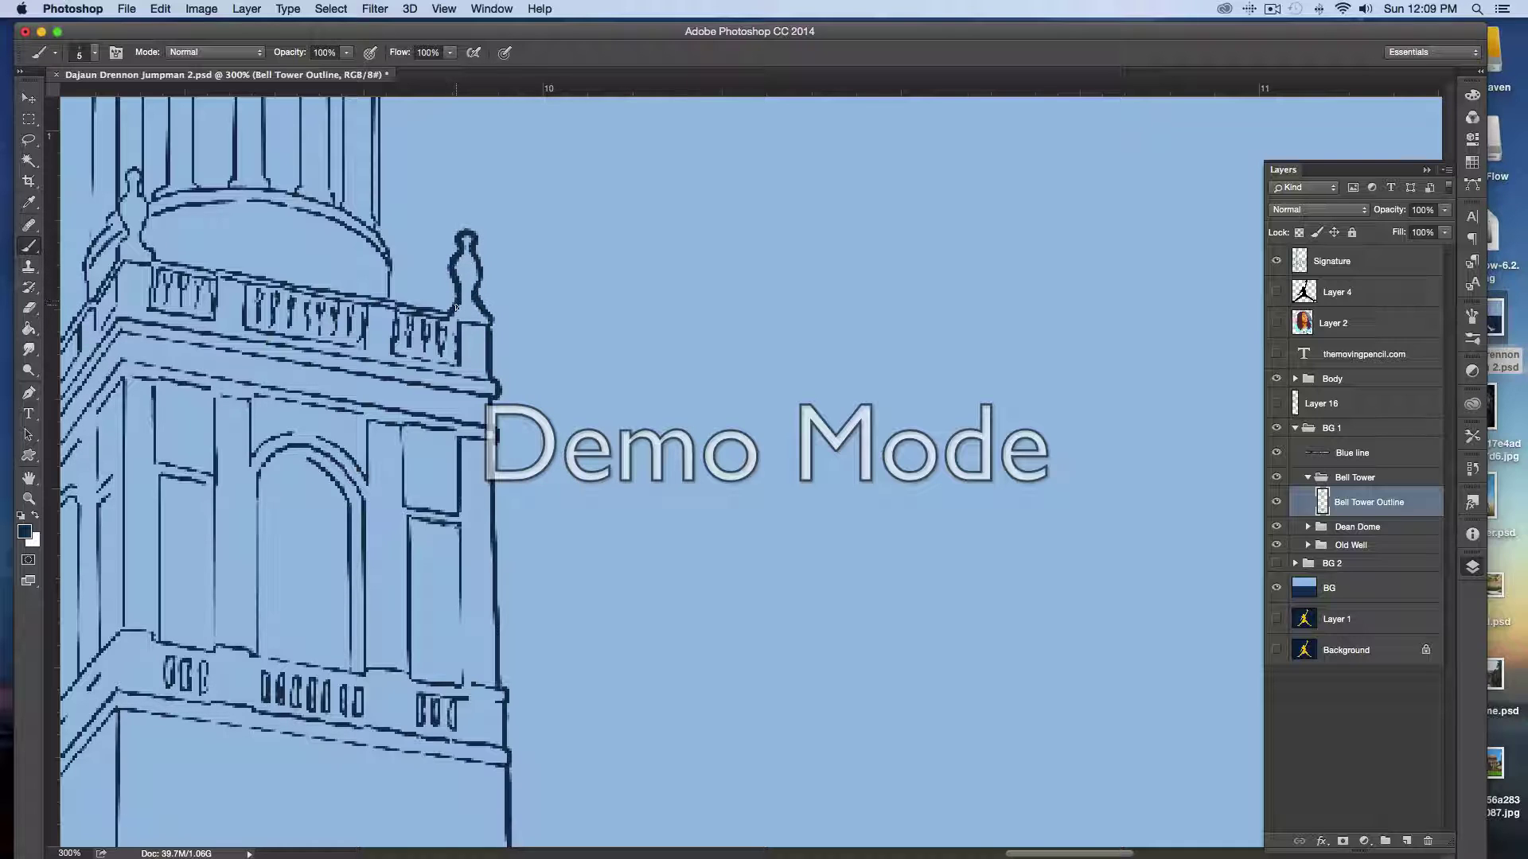
- Thicken the balustrade's top edge beside the right urn and the right outline of the round column section
{"action": "scroll", "coordinate": [598, 268], "scroll_direction": "left", "scroll_amount": 5}
{"action": "mouse_move", "coordinate": [585, 265]}
{"action": "left_mouse_down"}
{"action": "mouse_move", "coordinate": [590, 300]}
{"action": "mouse_move", "coordinate": [619, 308]}
{"action": "mouse_move", "coordinate": [603, 304]}
{"action": "left_mouse_up"}
{"action": "scroll", "coordinate": [292, 243], "scroll_direction": "up", "scroll_amount": 5}
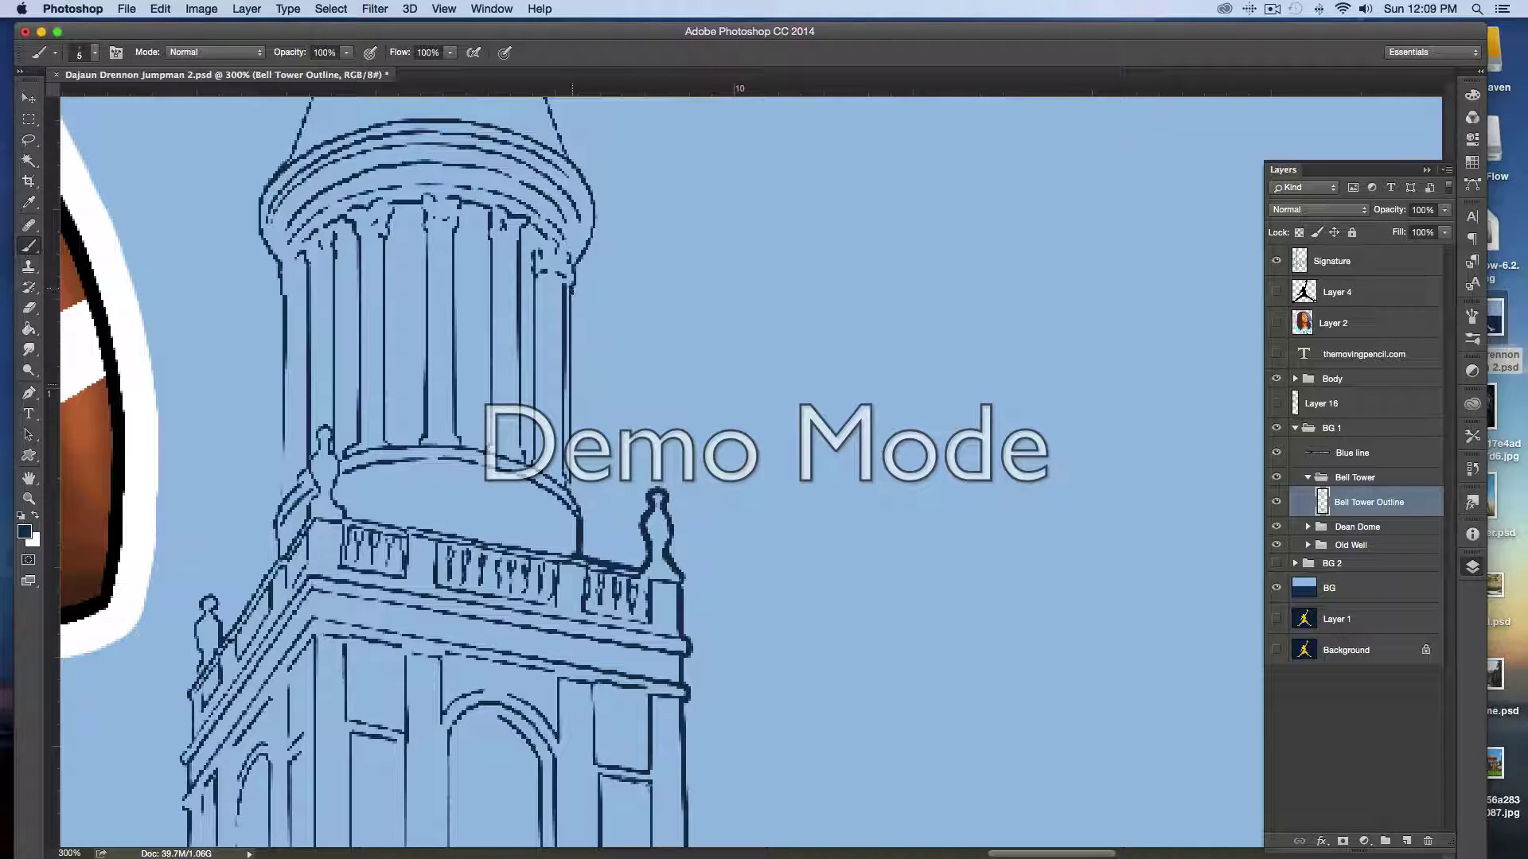
{"action": "left_click_drag", "start_coordinate": [569, 307], "coordinate": [570, 291]}
{"action": "left_click_drag", "start_coordinate": [581, 511], "coordinate": [580, 550]}
- Thicken the left outline of the tower from the round column section past the balustrade and along the belfry's edge
{"action": "left_click_drag", "start_coordinate": [284, 435], "coordinate": [283, 498]}
{"action": "left_click_drag", "start_coordinate": [284, 299], "coordinate": [285, 384]}
{"action": "mouse_move", "coordinate": [279, 500]}
{"action": "left_mouse_down"}
{"action": "mouse_move", "coordinate": [476, 562]}
{"action": "mouse_move", "coordinate": [422, 635]}
{"action": "mouse_move", "coordinate": [385, 653]}
{"action": "mouse_move", "coordinate": [394, 681]}
{"action": "mouse_move", "coordinate": [397, 604]}
{"action": "mouse_move", "coordinate": [419, 634]}
{"action": "mouse_move", "coordinate": [382, 719]}
{"action": "mouse_move", "coordinate": [391, 679]}
{"action": "mouse_move", "coordinate": [383, 696]}
{"action": "mouse_move", "coordinate": [378, 804]}
{"action": "mouse_move", "coordinate": [394, 812]}
{"action": "mouse_move", "coordinate": [424, 551]}
{"action": "mouse_move", "coordinate": [388, 510]}
{"action": "left_mouse_up"}
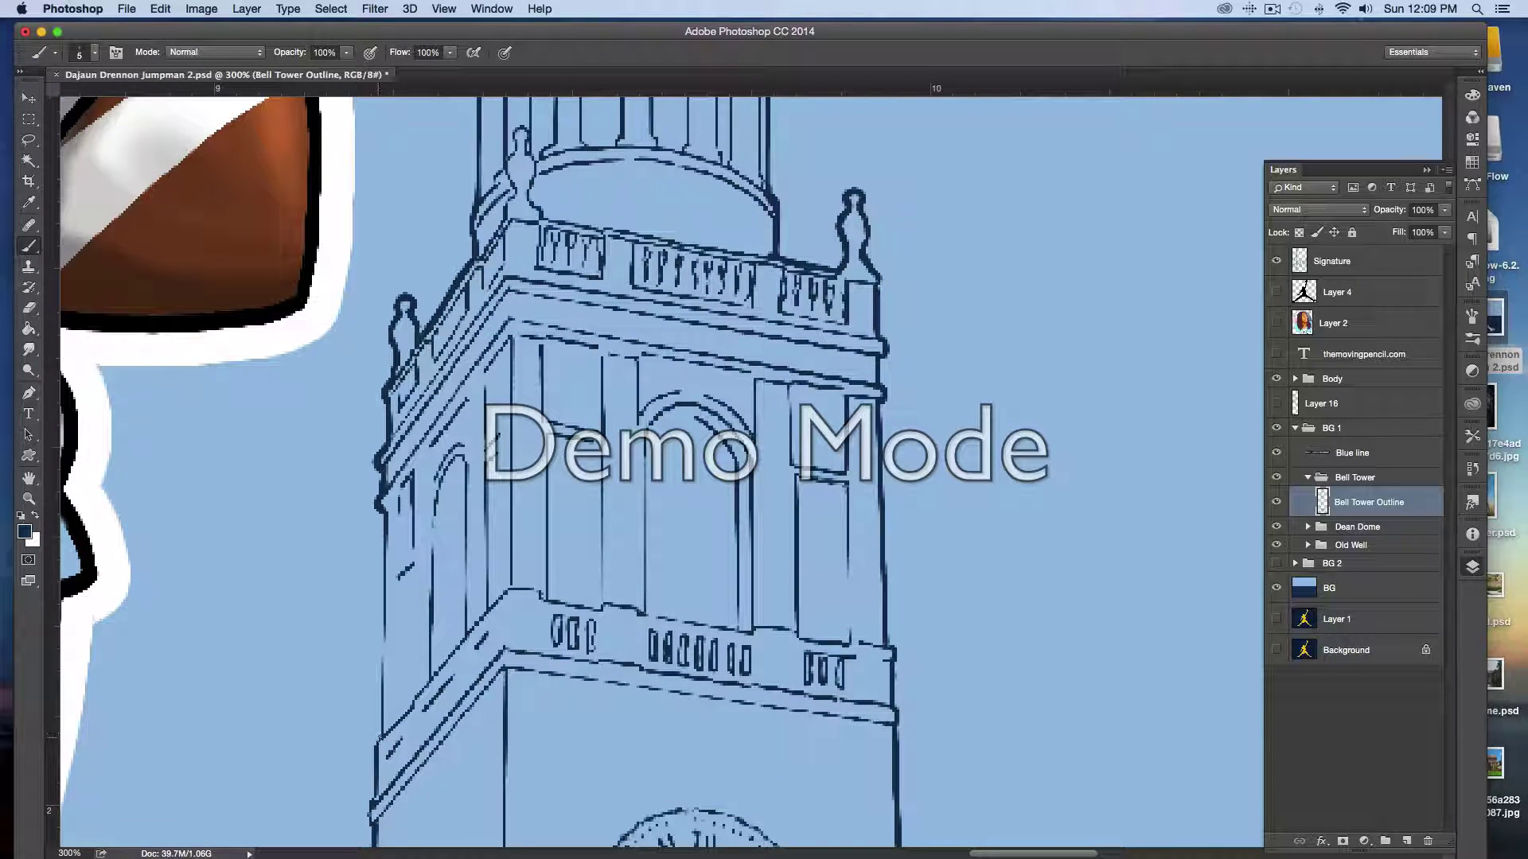
{"action": "left_click", "coordinate": [379, 658], "text": "shift"}
{"action": "left_click", "coordinate": [372, 731], "text": "shift"}
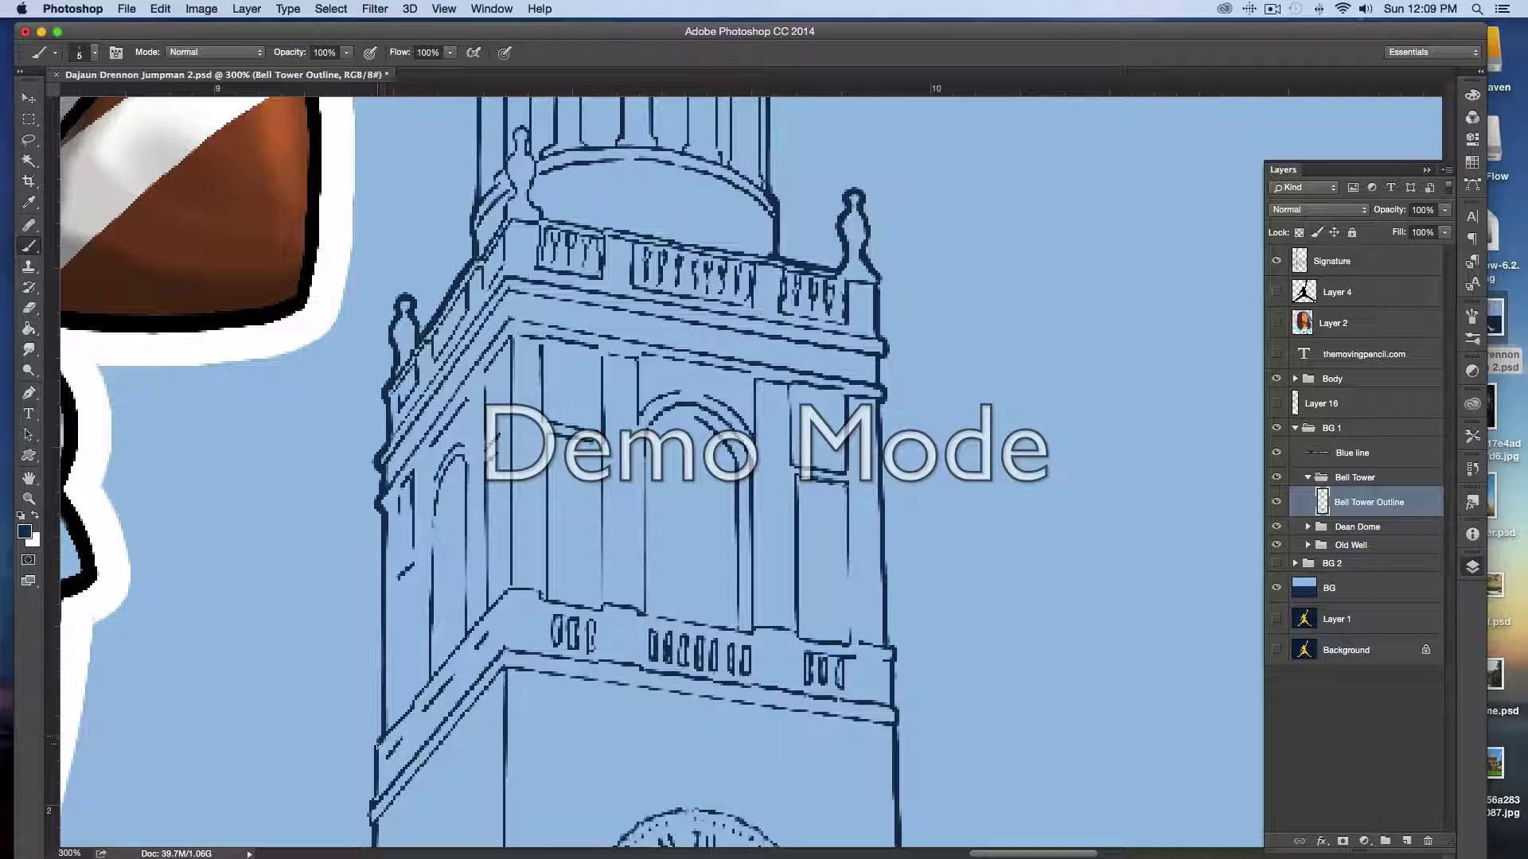
- Thicken the right curve of the round cornice and both slanted sides of the spire
{"action": "scroll", "coordinate": [268, 753], "scroll_direction": "up", "scroll_amount": 10}
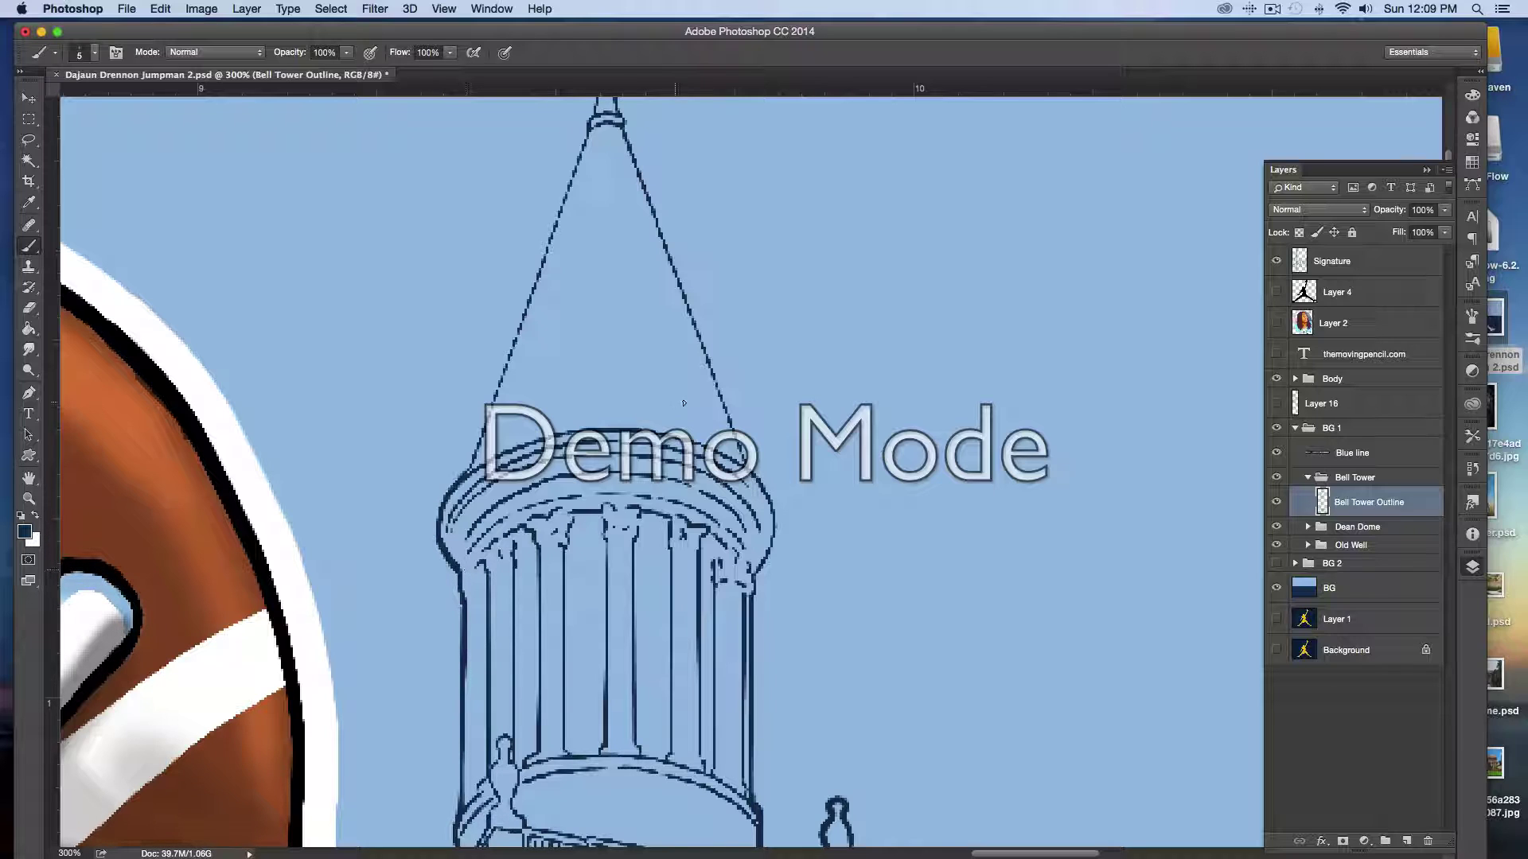
{"action": "mouse_move", "coordinate": [758, 481]}
{"action": "left_mouse_down"}
{"action": "mouse_move", "coordinate": [776, 550]}
{"action": "mouse_move", "coordinate": [764, 566]}
{"action": "left_mouse_up"}
{"action": "scroll", "coordinate": [741, 419], "scroll_direction": "up", "scroll_amount": 5}
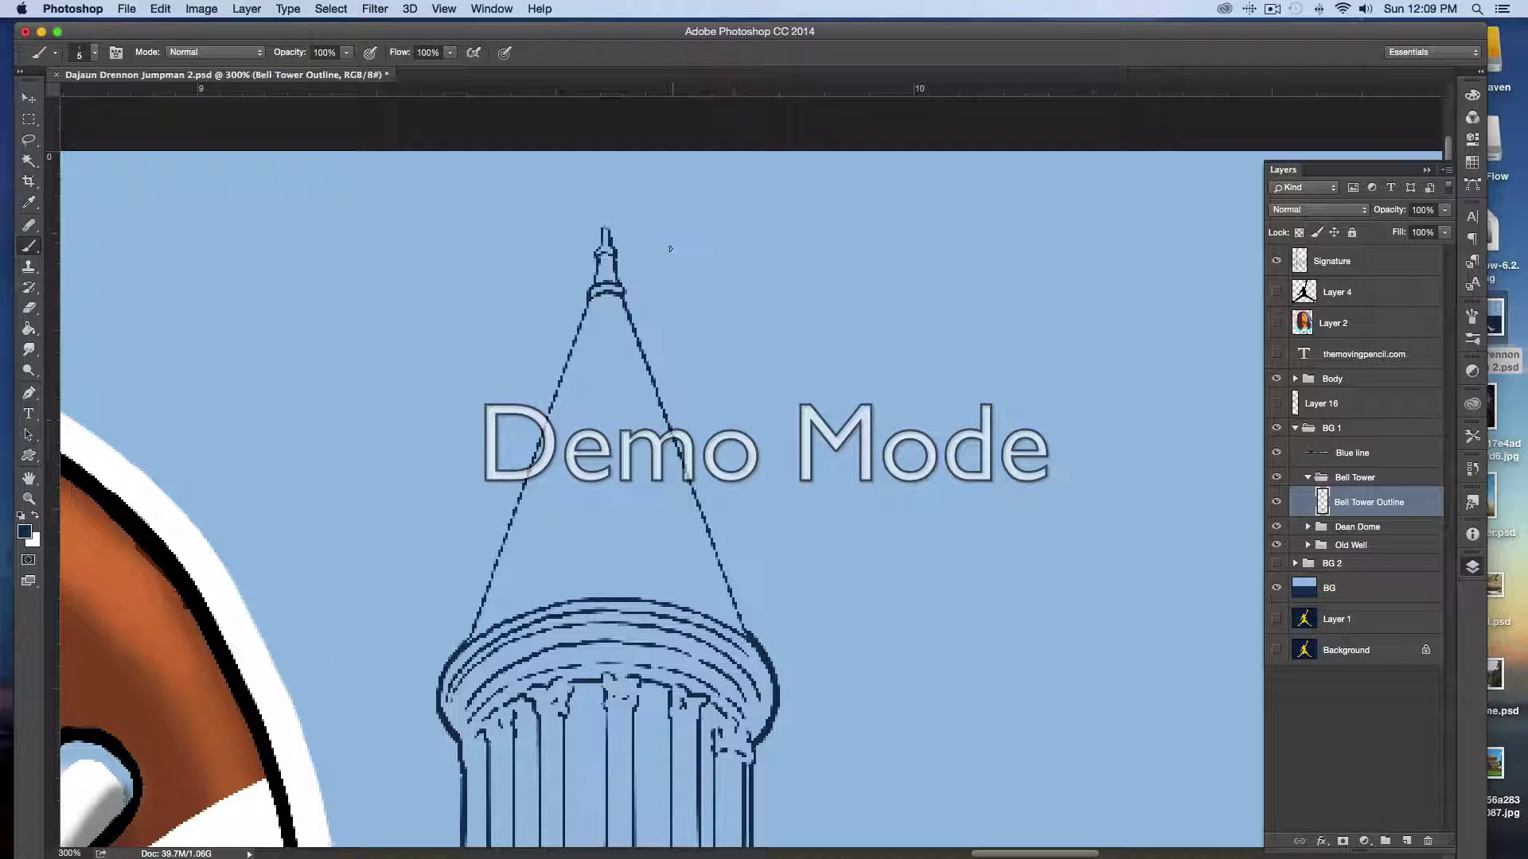
{"action": "left_click_drag", "start_coordinate": [619, 308], "coordinate": [744, 621]}
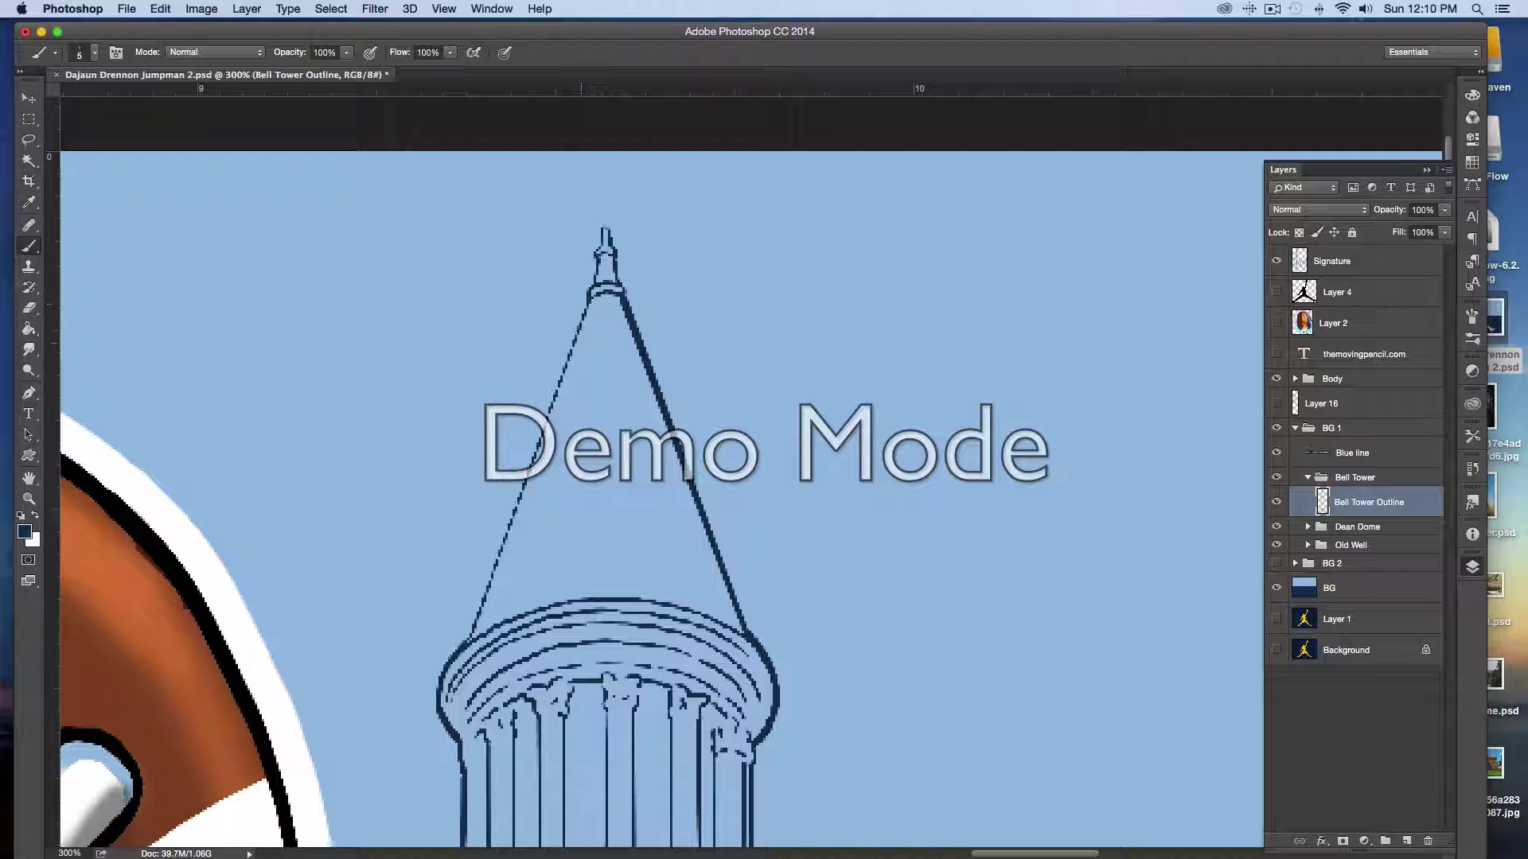
{"action": "left_click", "coordinate": [587, 300], "text": "shift"}
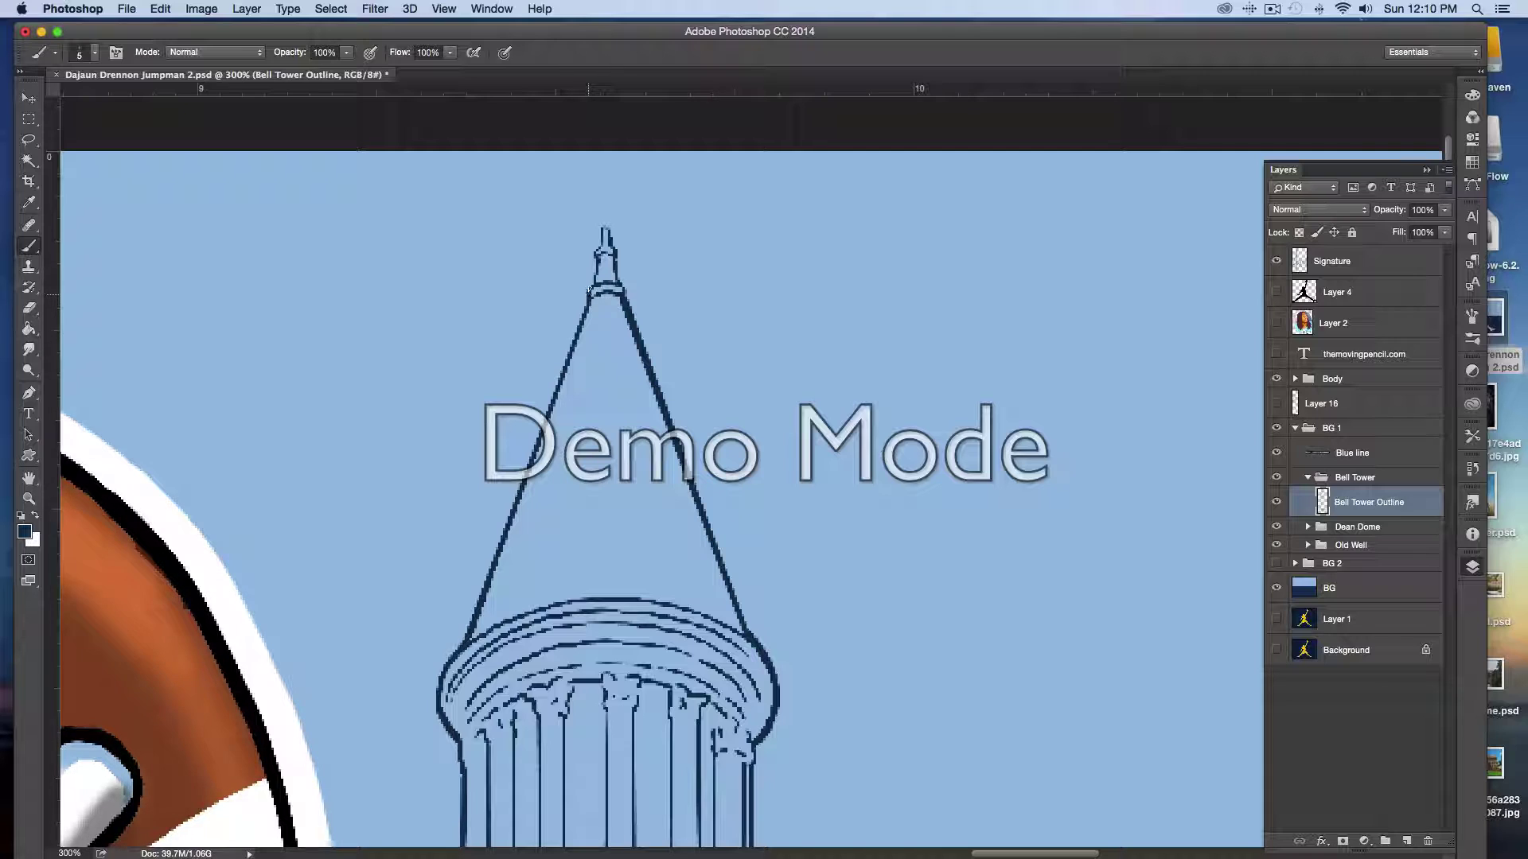
- Thicken the outline of the finial at the tip of the bell tower's spire
{"action": "left_click_drag", "start_coordinate": [597, 250], "coordinate": [600, 231]}
{"action": "left_click", "coordinate": [29, 499]}
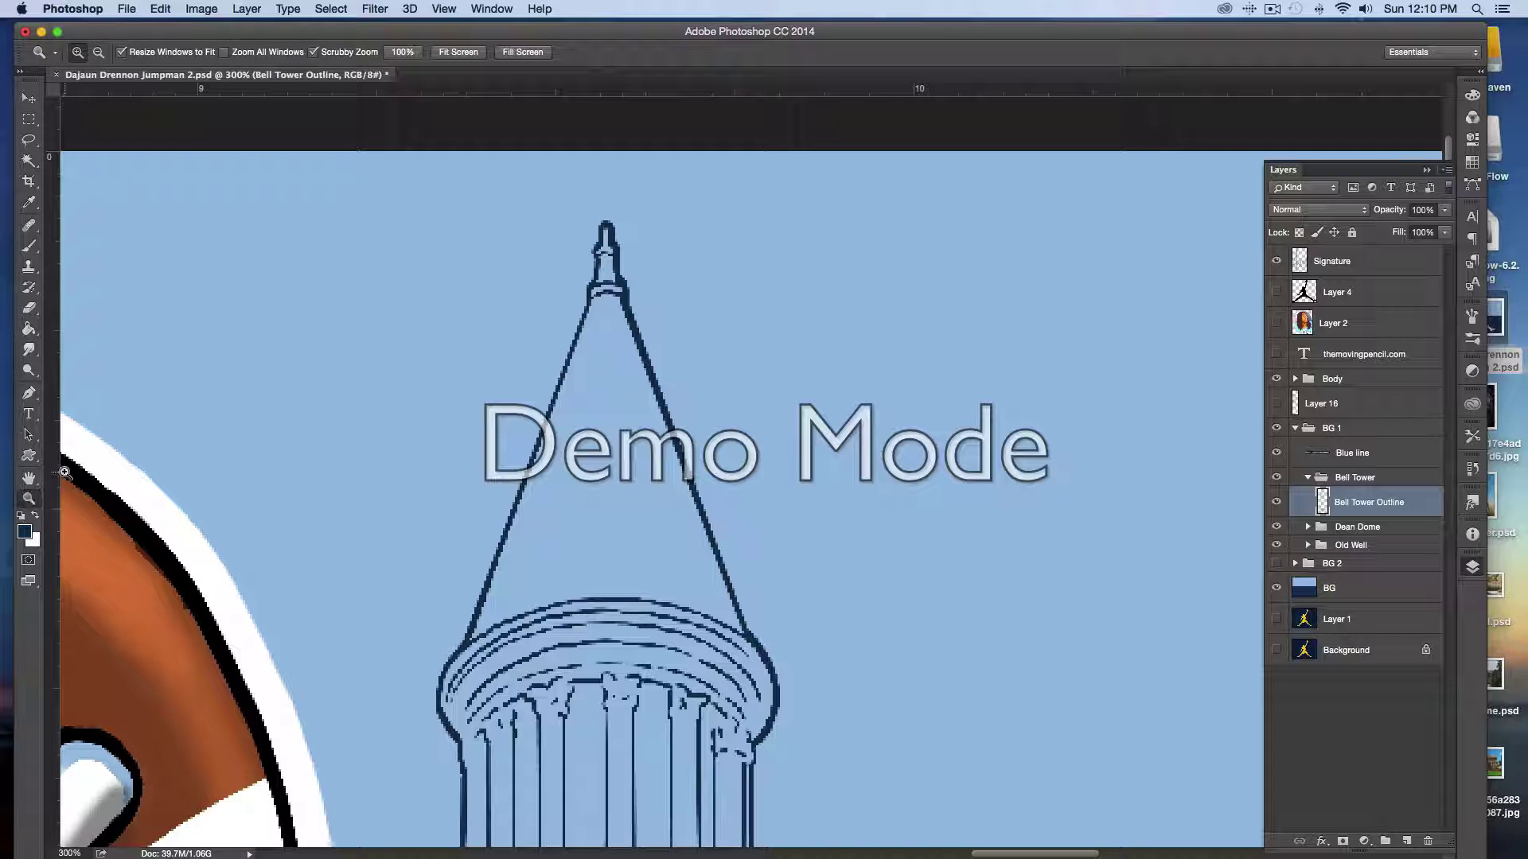
{"action": "left_click", "coordinate": [460, 52]}
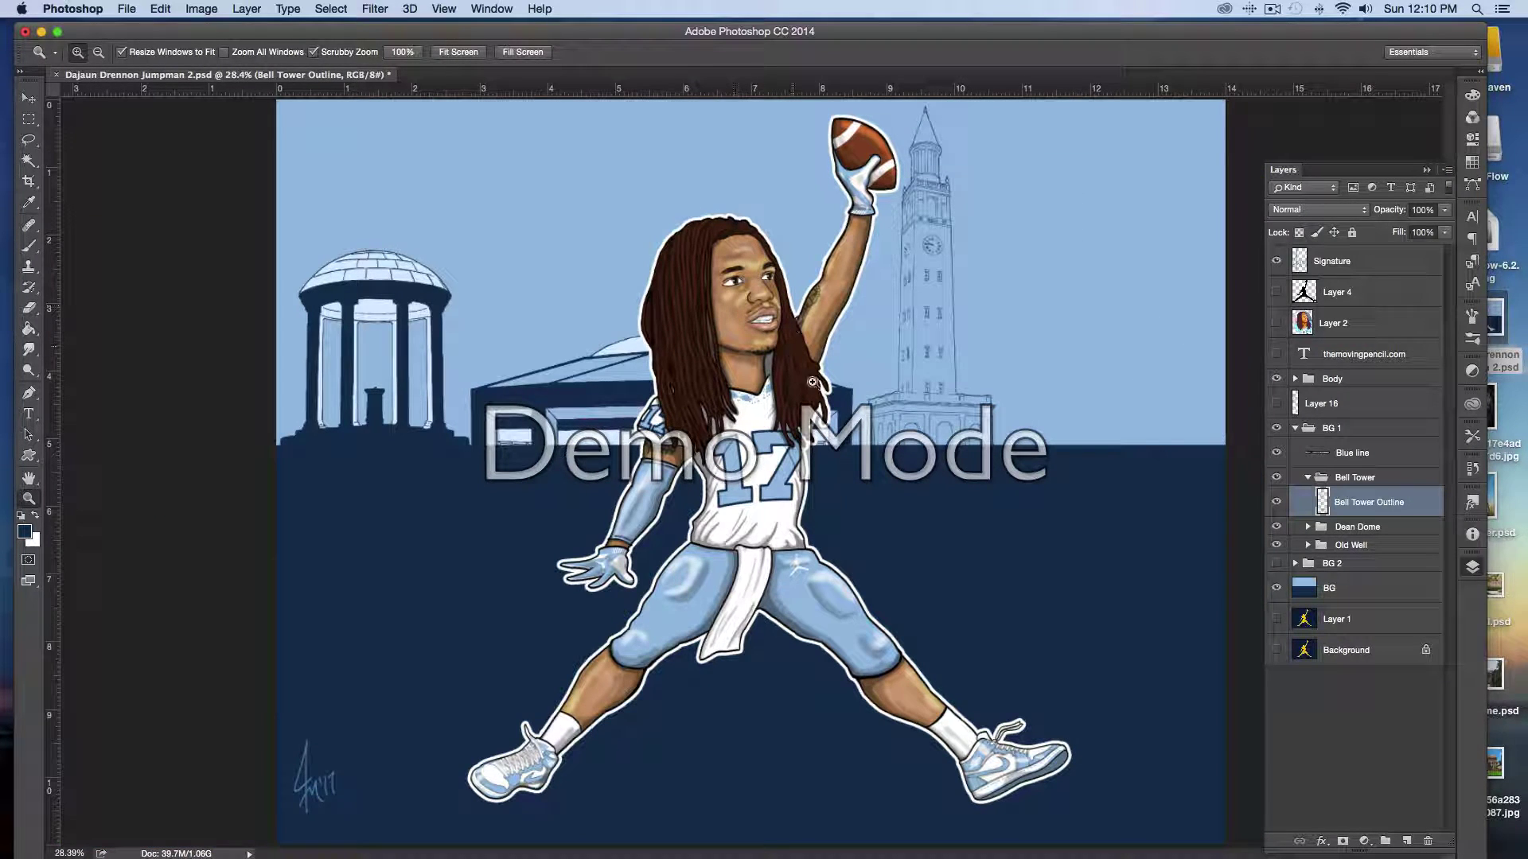
- Select the bell tower's silhouette by selecting the empty area around the line art, inverting the selection and contracting it
{"action": "left_click", "coordinate": [964, 299]}
{"action": "left_click", "coordinate": [965, 283]}
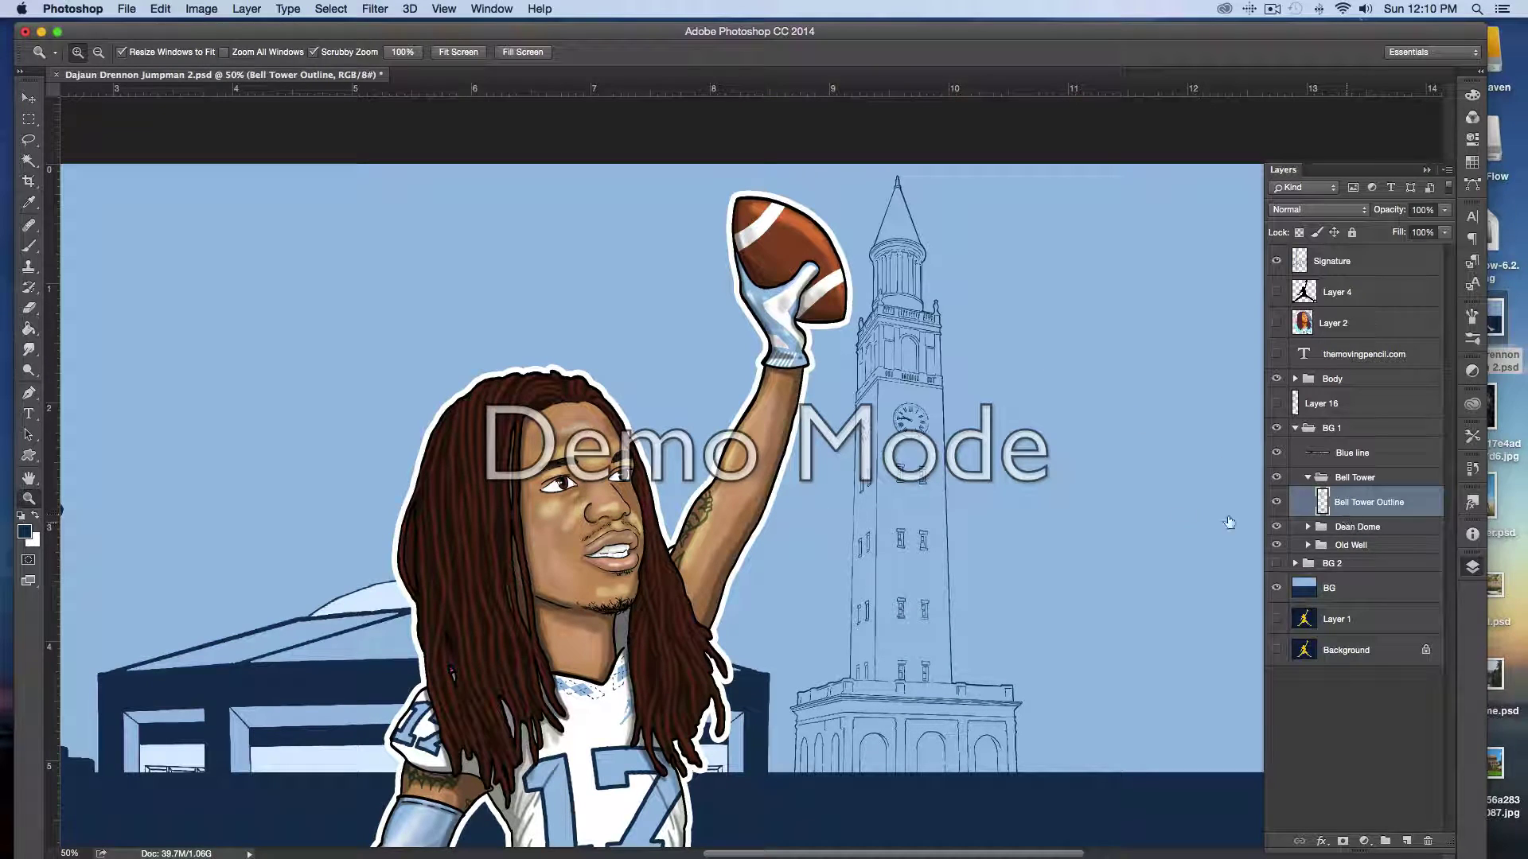
{"action": "key", "text": "w"}
{"action": "left_click", "coordinate": [808, 495]}
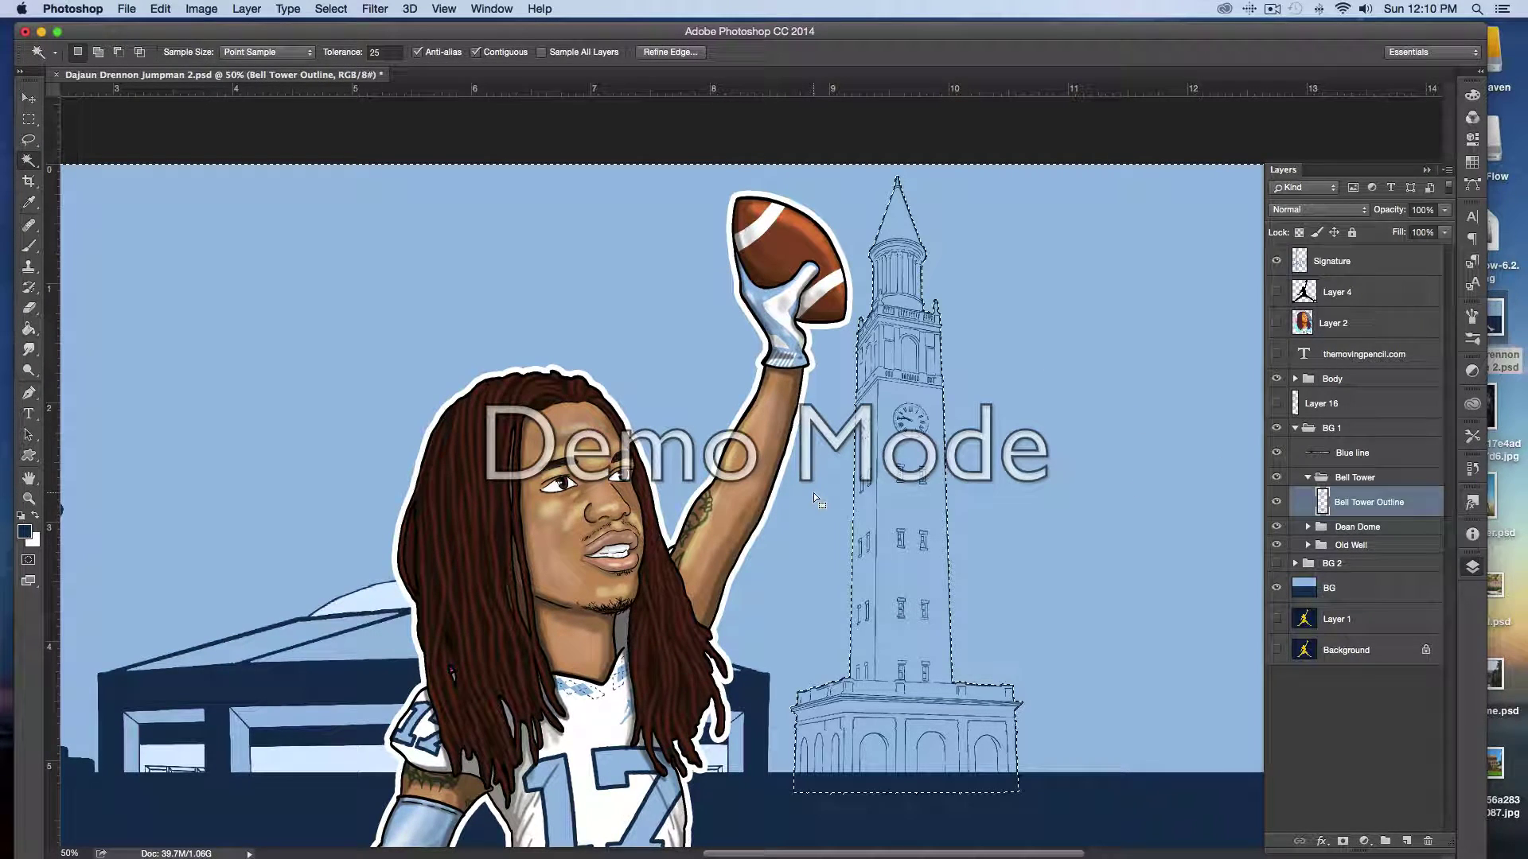
{"action": "left_click", "coordinate": [331, 9]}
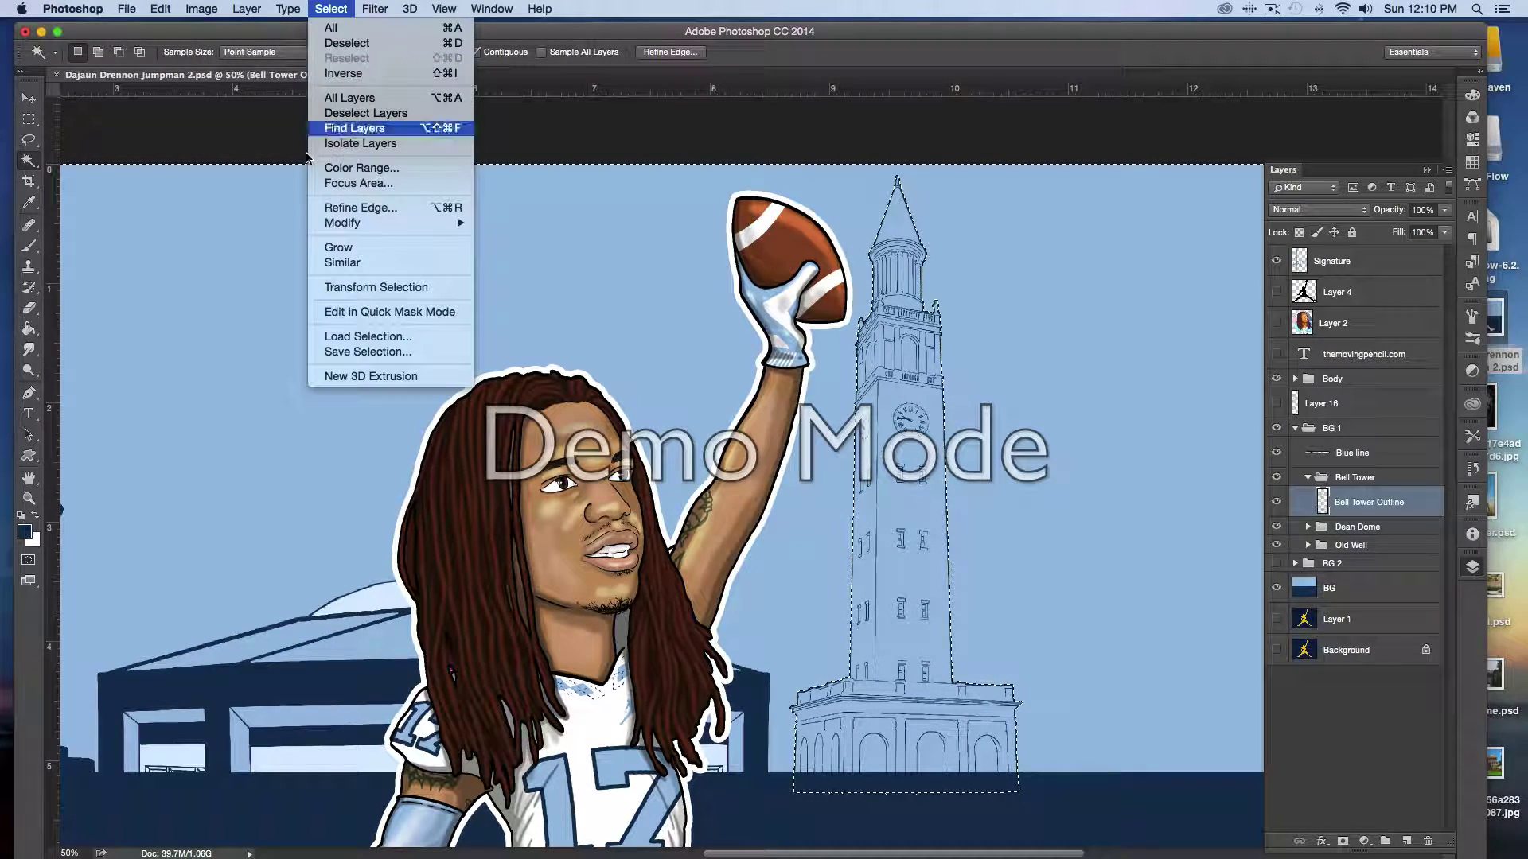
{"action": "left_click", "coordinate": [342, 74]}
{"action": "left_click", "coordinate": [331, 9]}
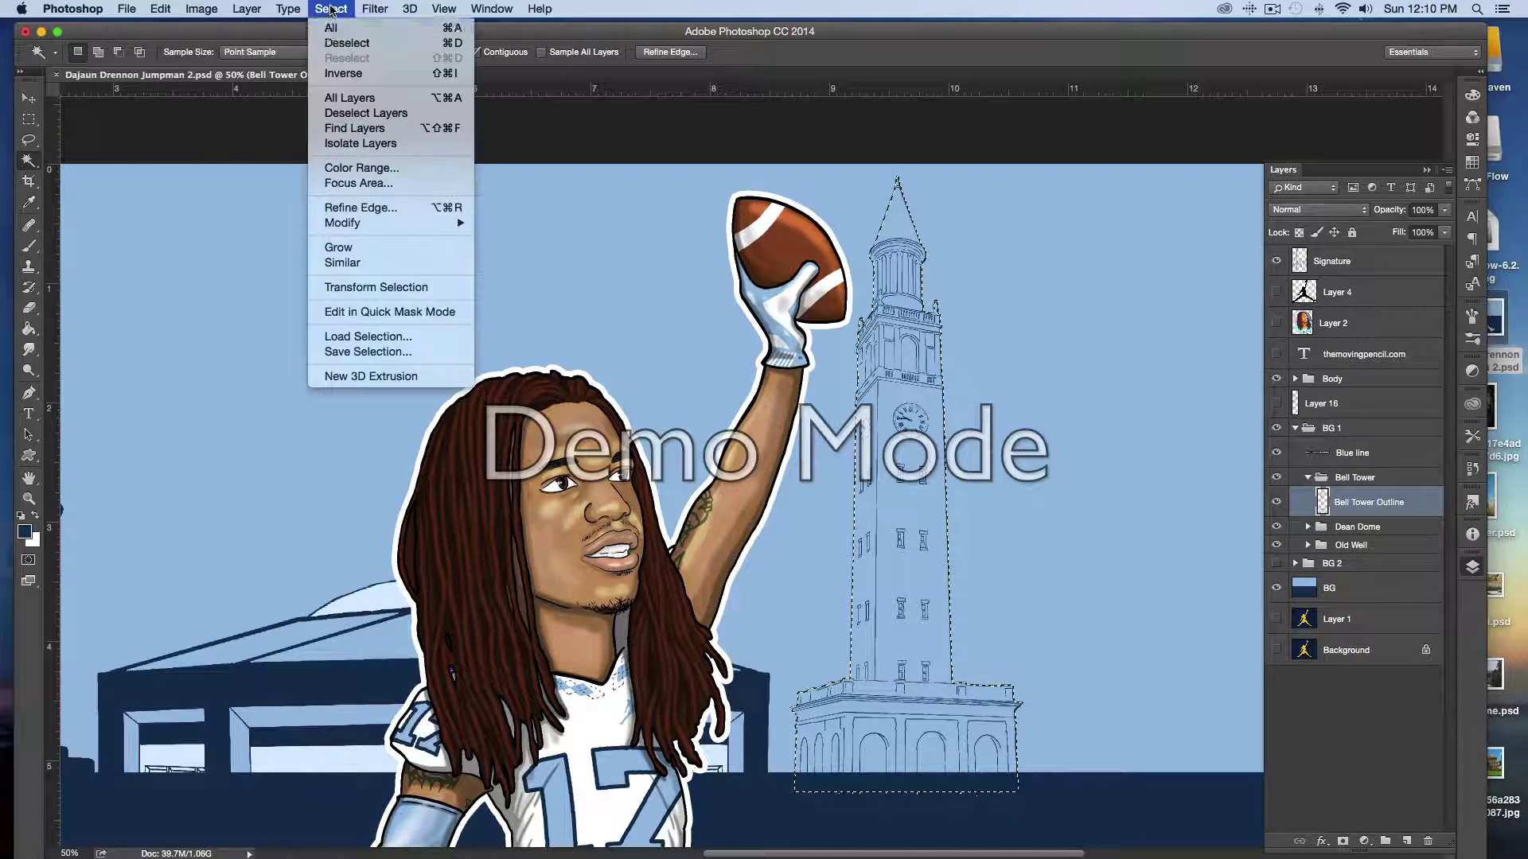
{"action": "mouse_move", "coordinate": [393, 225]}
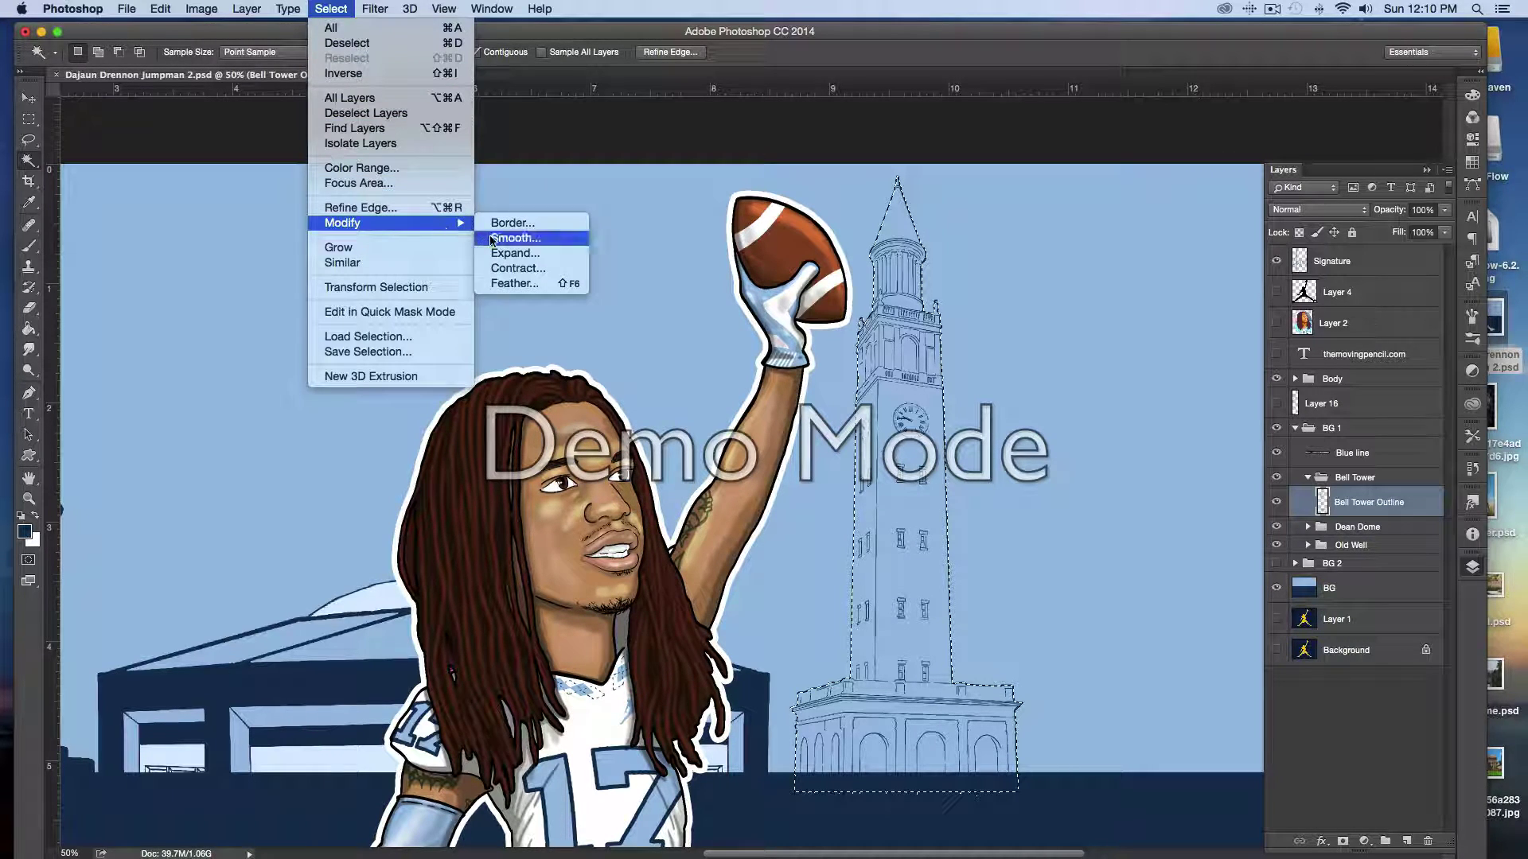
{"action": "left_click", "coordinate": [517, 268]}
{"action": "key", "text": "Return"}
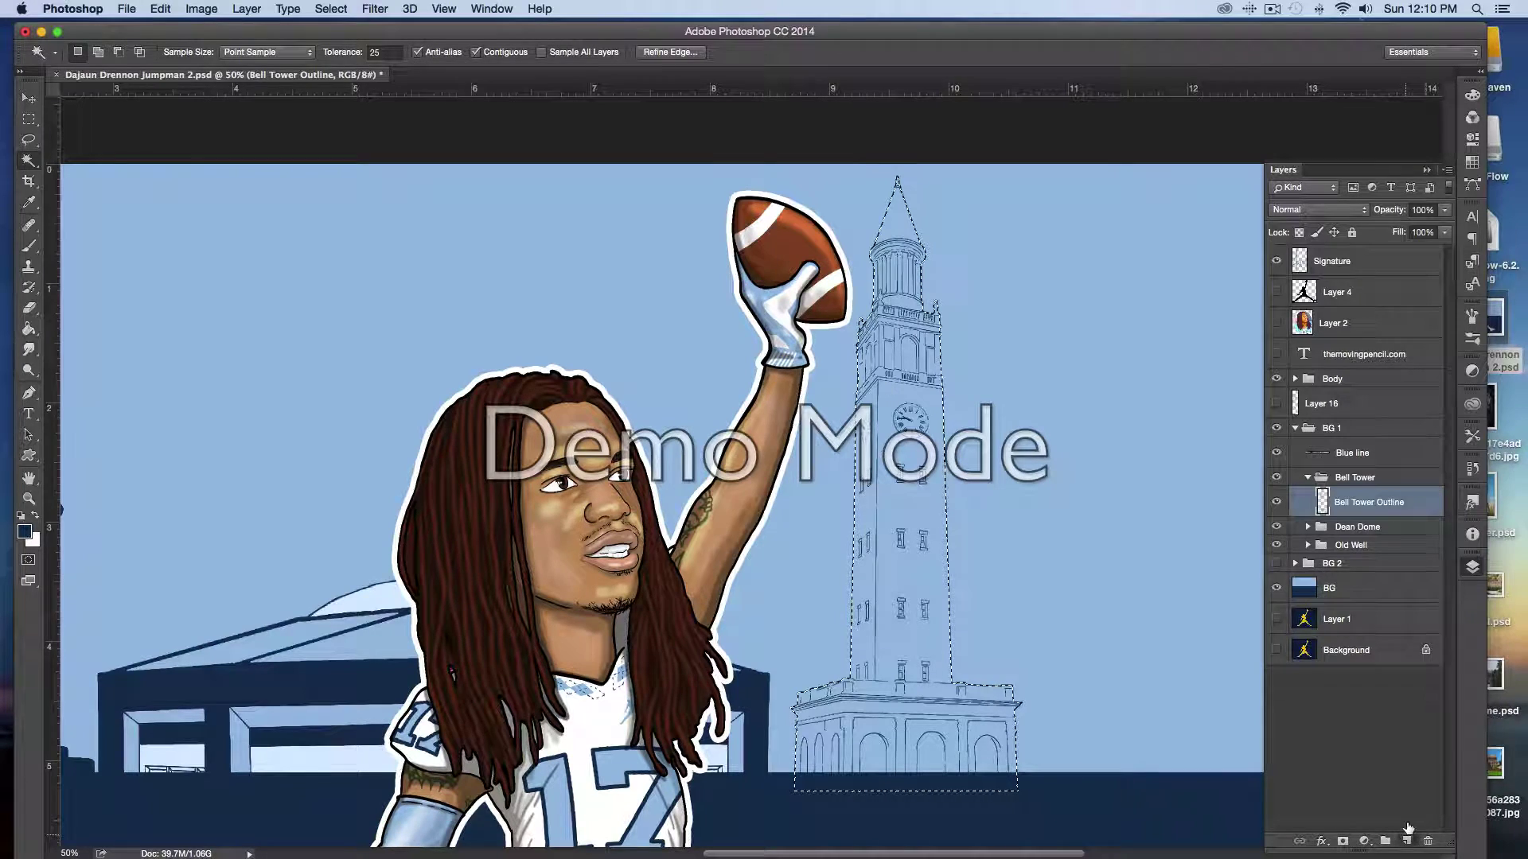
- Add a new layer named "Bel Tower Shape" directly below the Bell Tower Outline layer
{"action": "left_click", "coordinate": [1406, 841]}
{"action": "left_click_drag", "start_coordinate": [1368, 502], "coordinate": [1370, 549]}
{"action": "double_click", "coordinate": [1363, 534]}
{"action": "type", "text": "Be"}
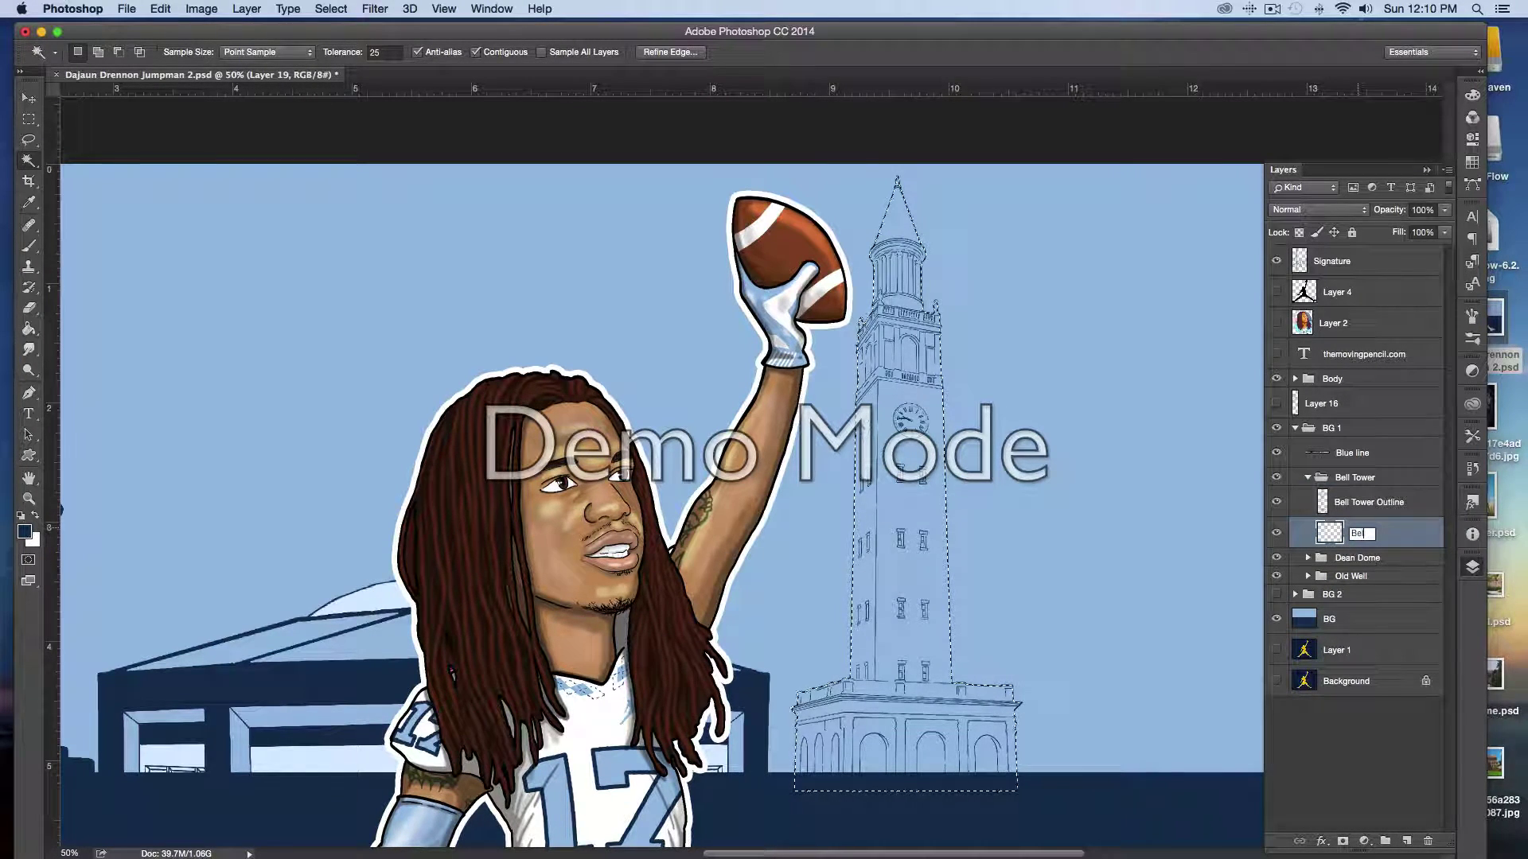
{"action": "type", "text": "l Tower"}
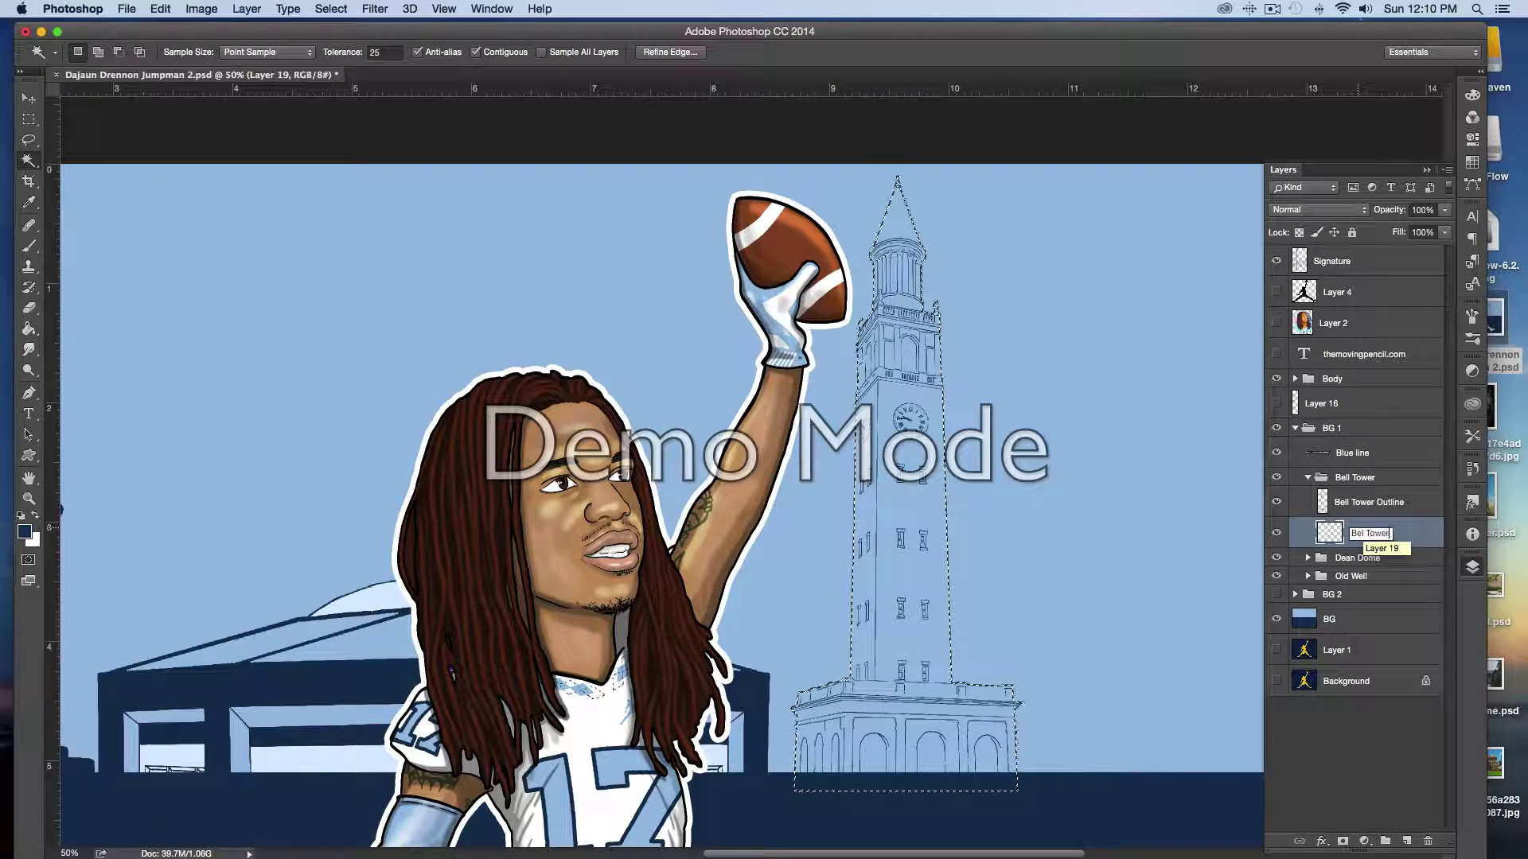
{"action": "type", "text": " Shape"}
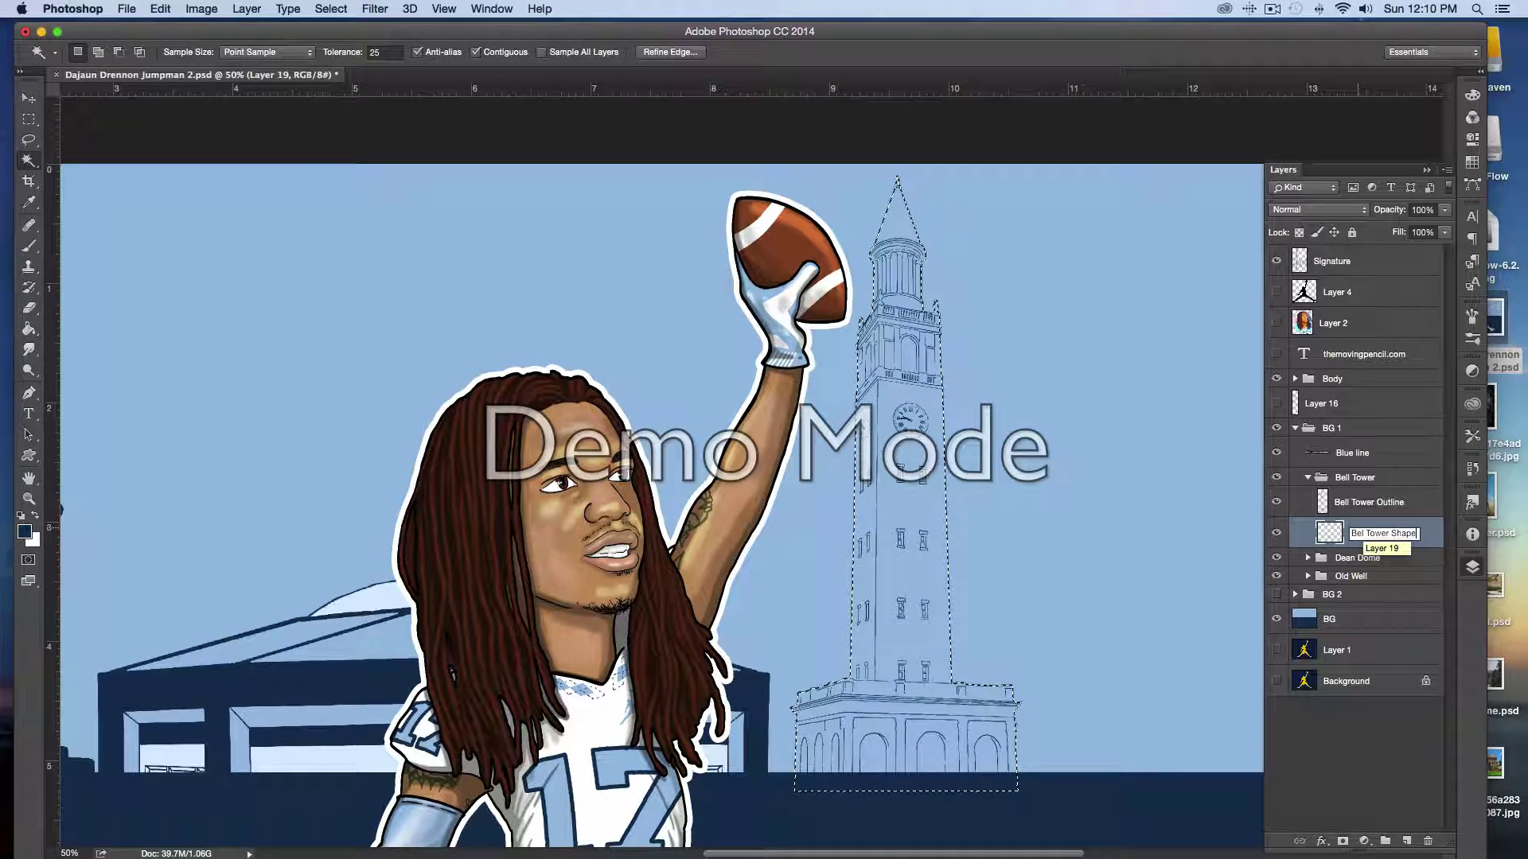
{"action": "key", "text": "Return"}
- Fill the tower selection with magenta at 100% opacity in Normal mode, and deselect it
{"action": "left_click", "coordinate": [27, 532]}
{"action": "left_click", "coordinate": [1227, 225]}
{"action": "left_click", "coordinate": [1206, 227]}
{"action": "left_click", "coordinate": [1363, 188]}
{"action": "key", "text": "w"}
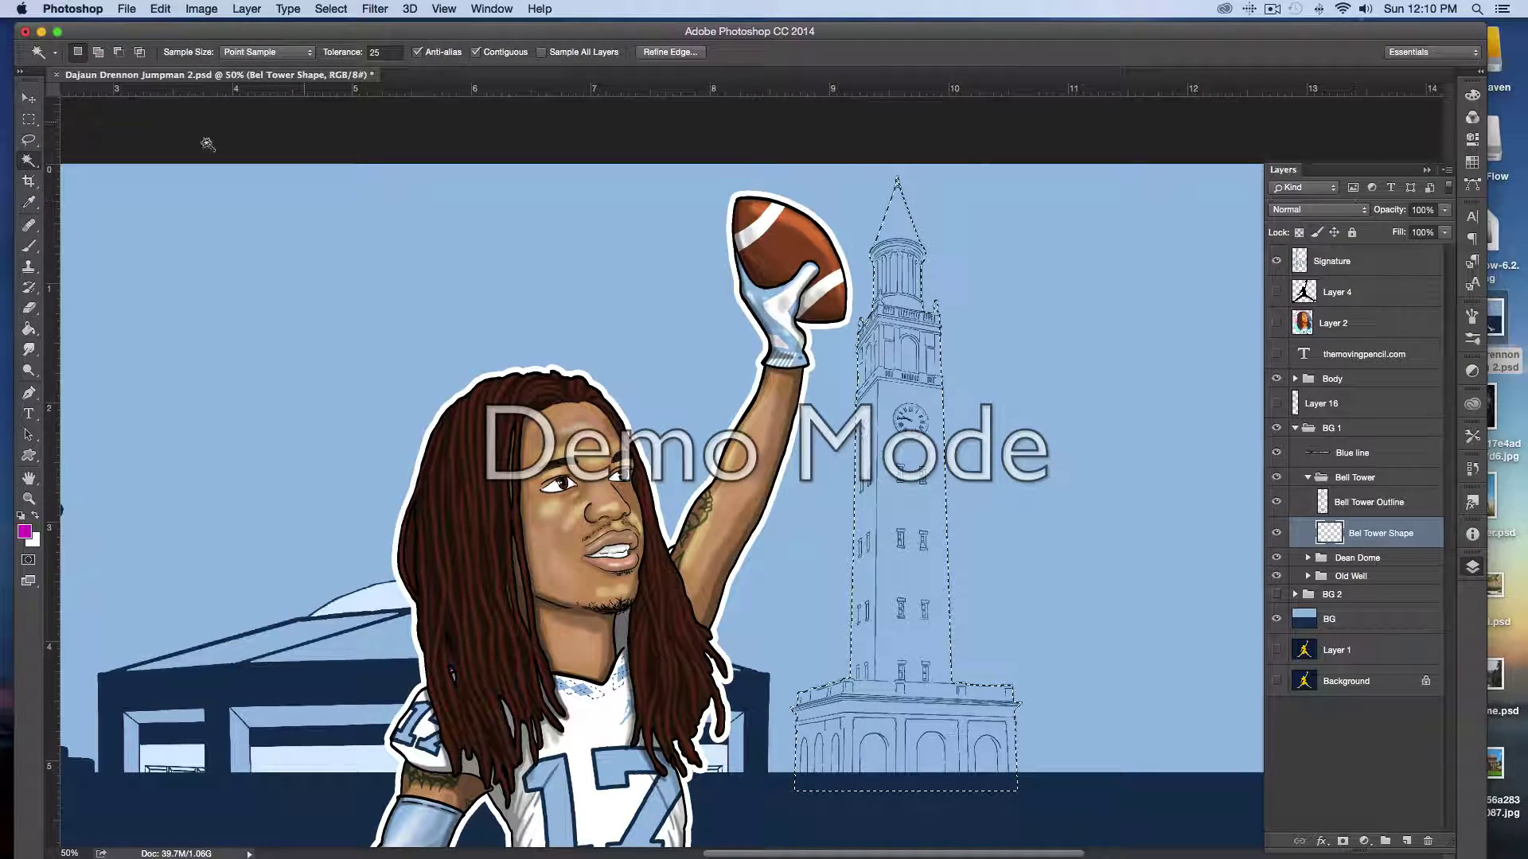
{"action": "left_click", "coordinate": [163, 9]}
{"action": "left_click", "coordinate": [263, 245]}
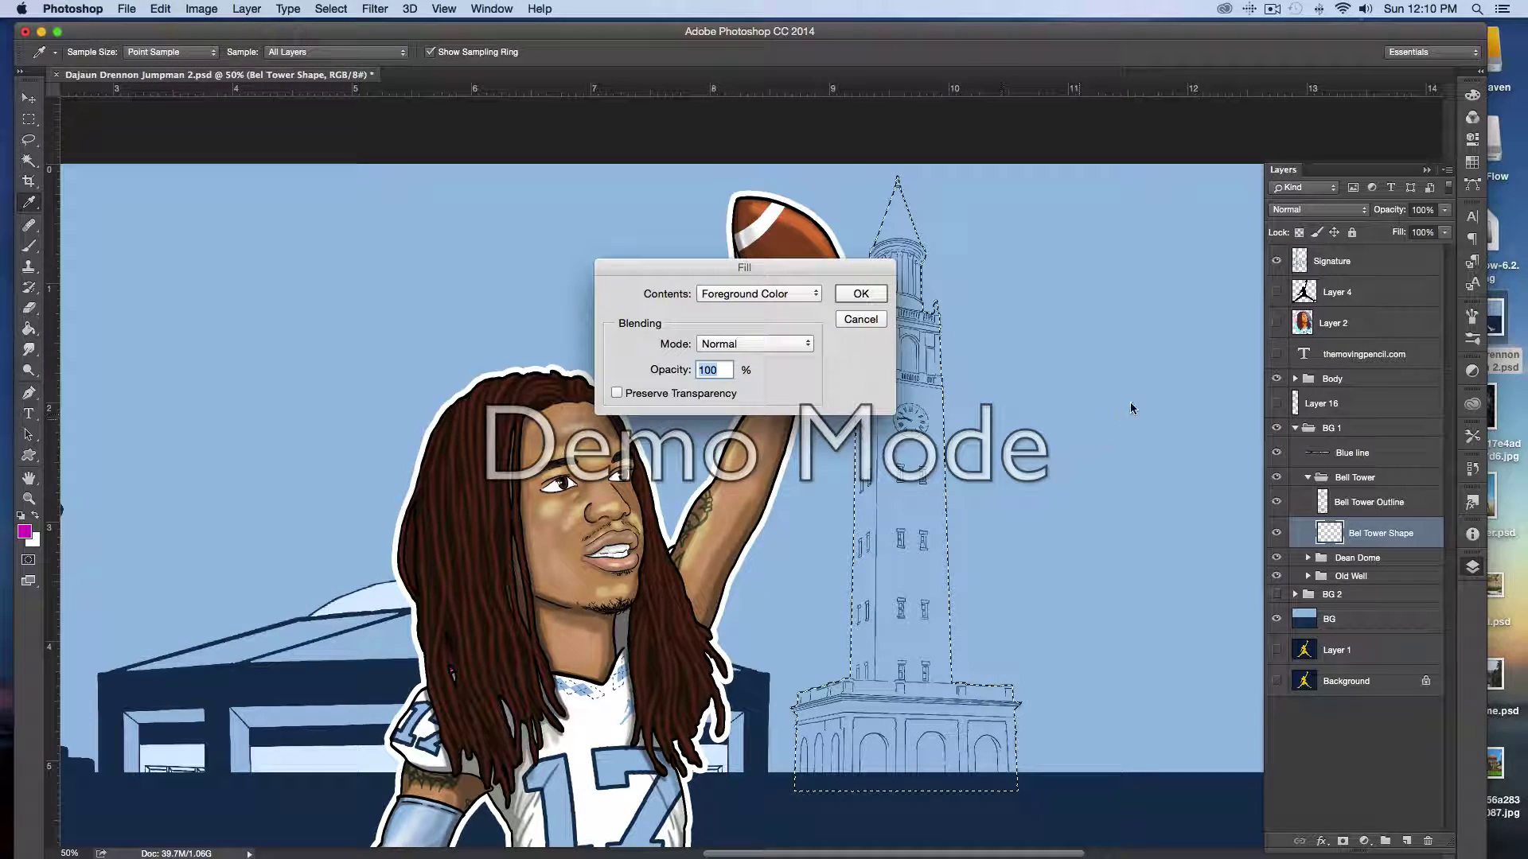
{"action": "left_click", "coordinate": [860, 294]}
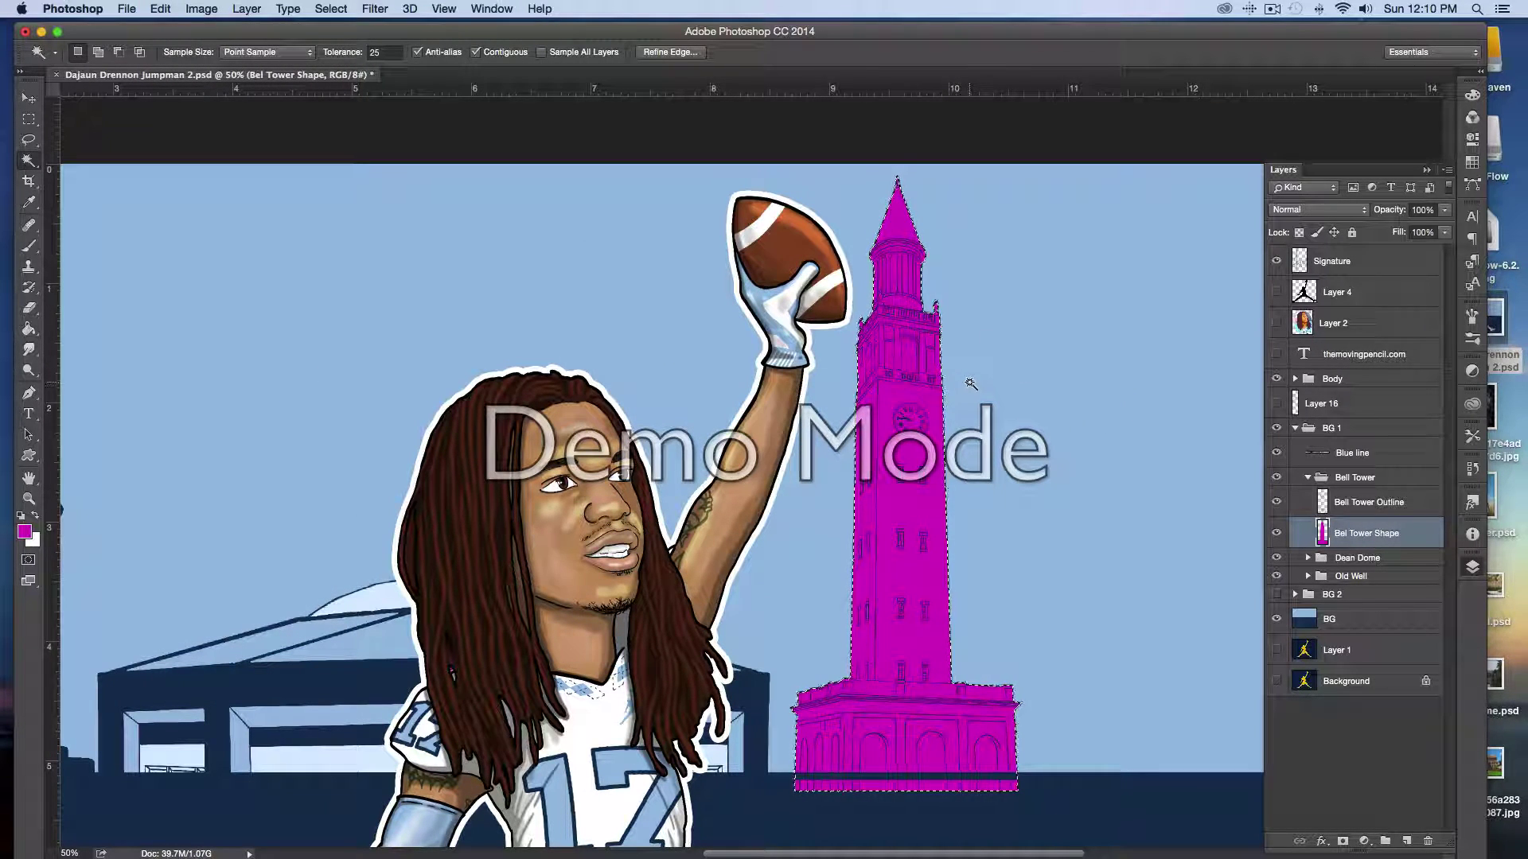
{"action": "key", "text": "super+d"}
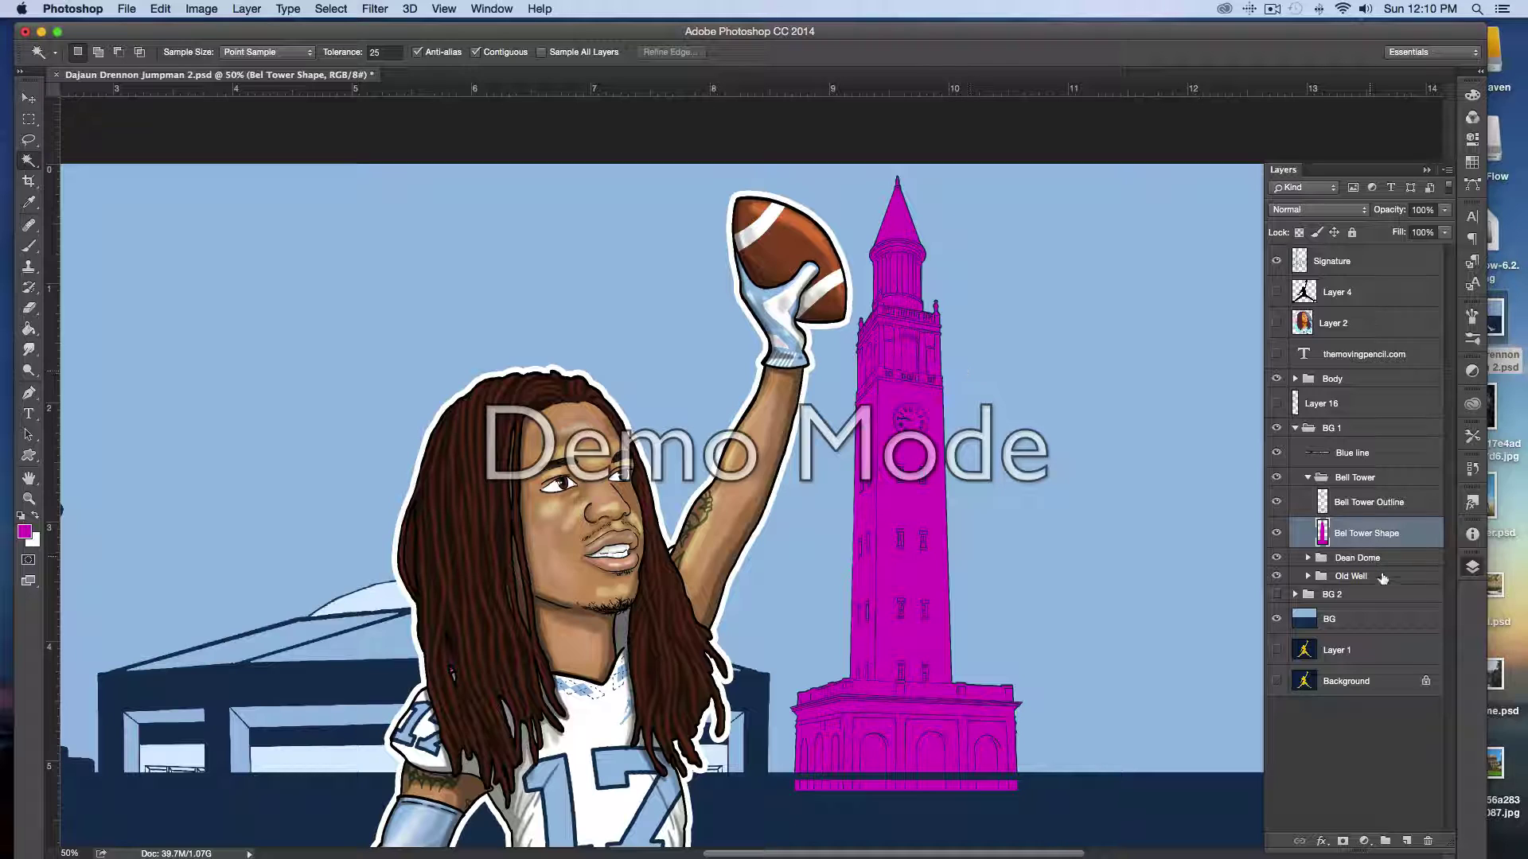
- Add a layer named "Bell Tower Base Color" above Bel Tower Shape and clip it to that shape
{"action": "left_click", "coordinate": [1407, 841]}
{"action": "double_click", "coordinate": [1370, 531]}
{"action": "type", "text": "Bell Tower Ba"}
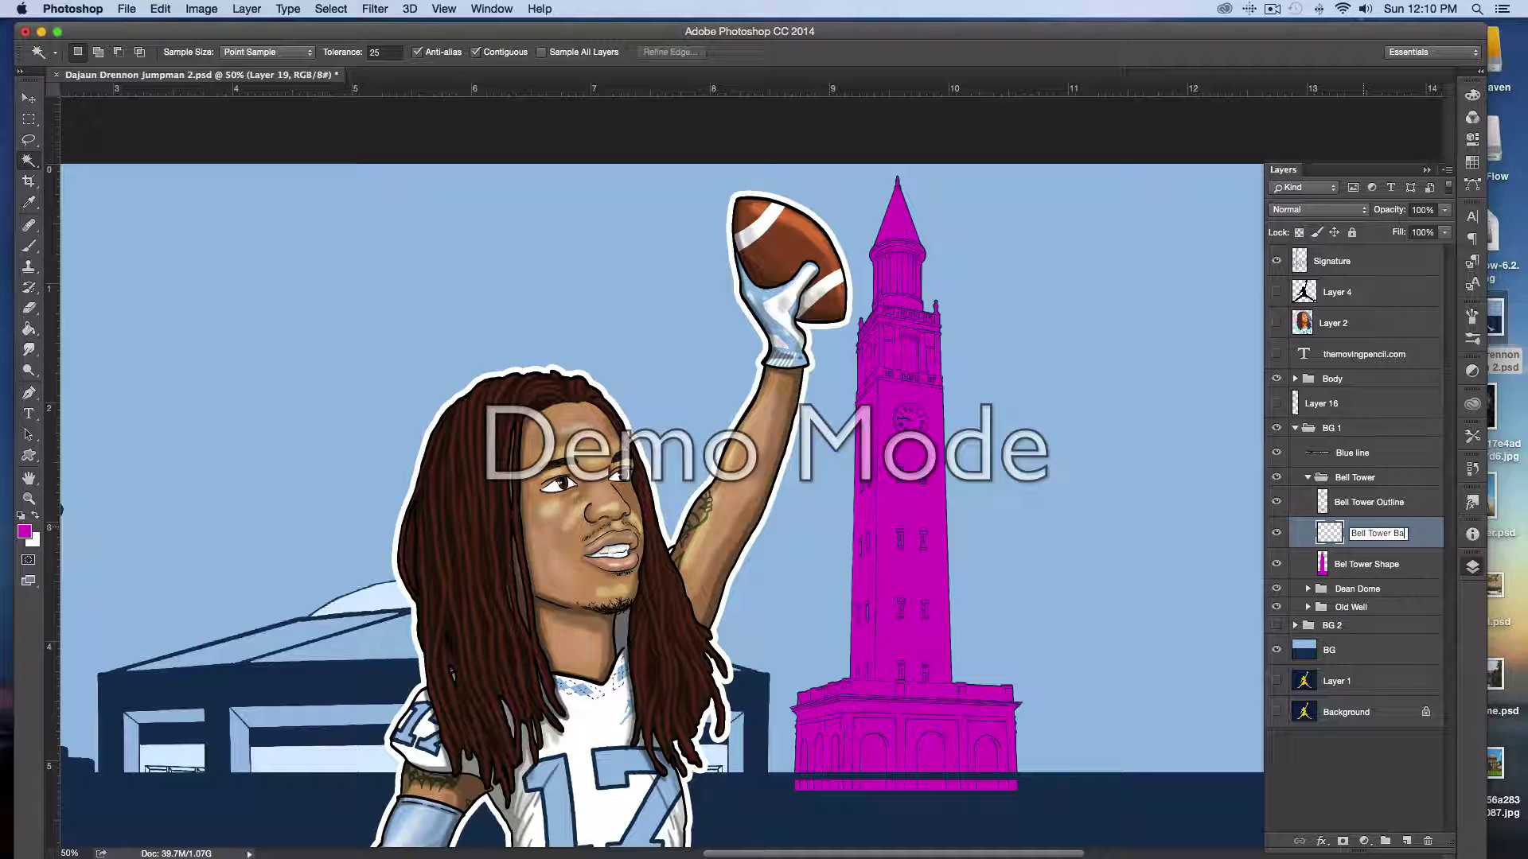
{"action": "type", "text": "Color"}
{"action": "key", "text": "Return"}
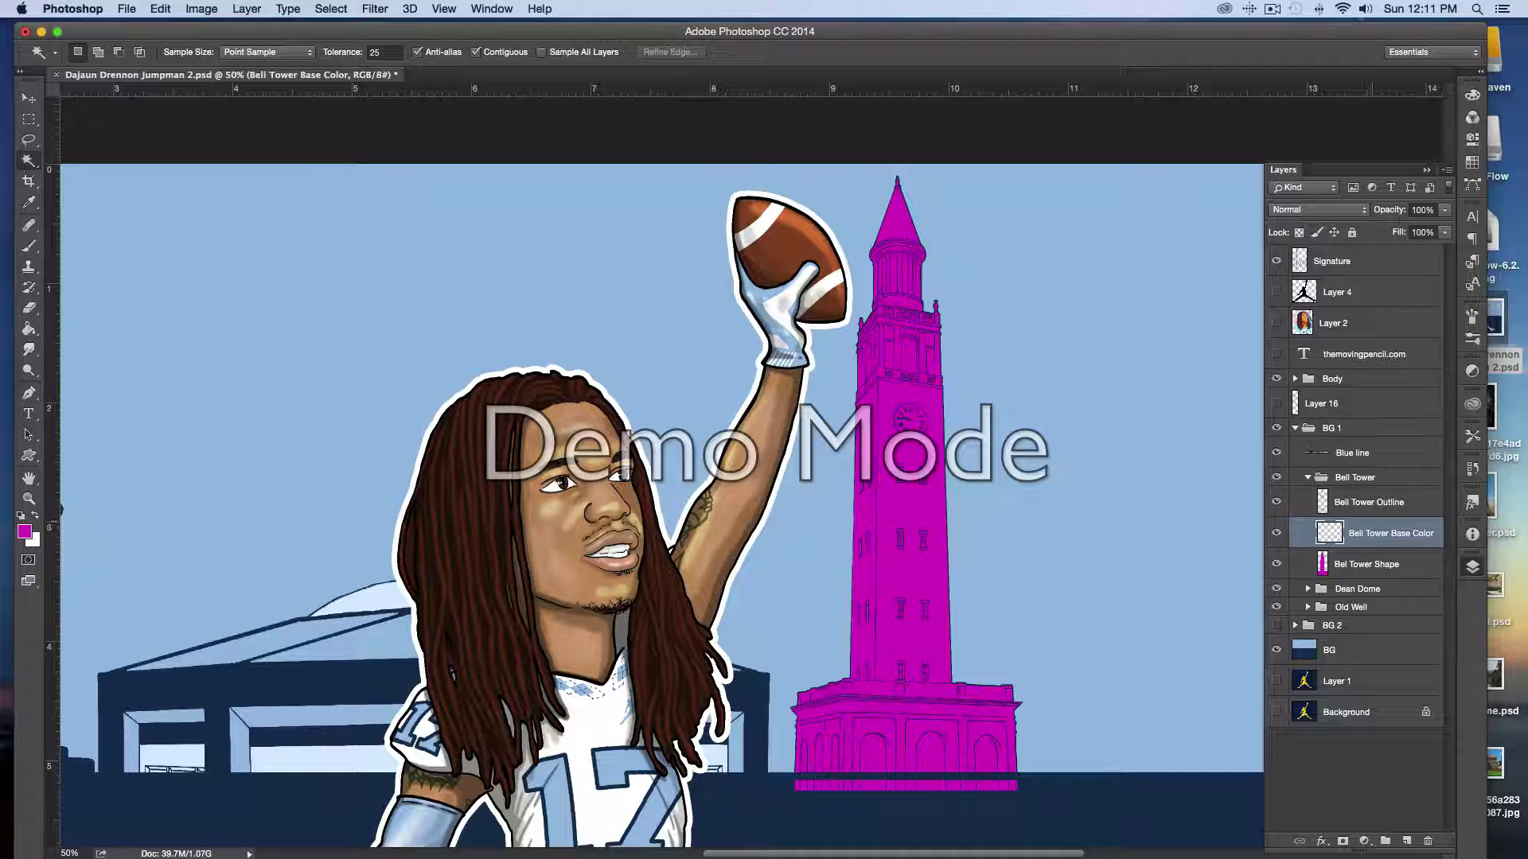
{"action": "left_click", "coordinate": [1367, 548], "text": "alt"}
- Sample the navy and, with a size 40 brush, paint bands below the belfry and at the round column section's base and cornice
{"action": "left_click", "coordinate": [28, 246]}
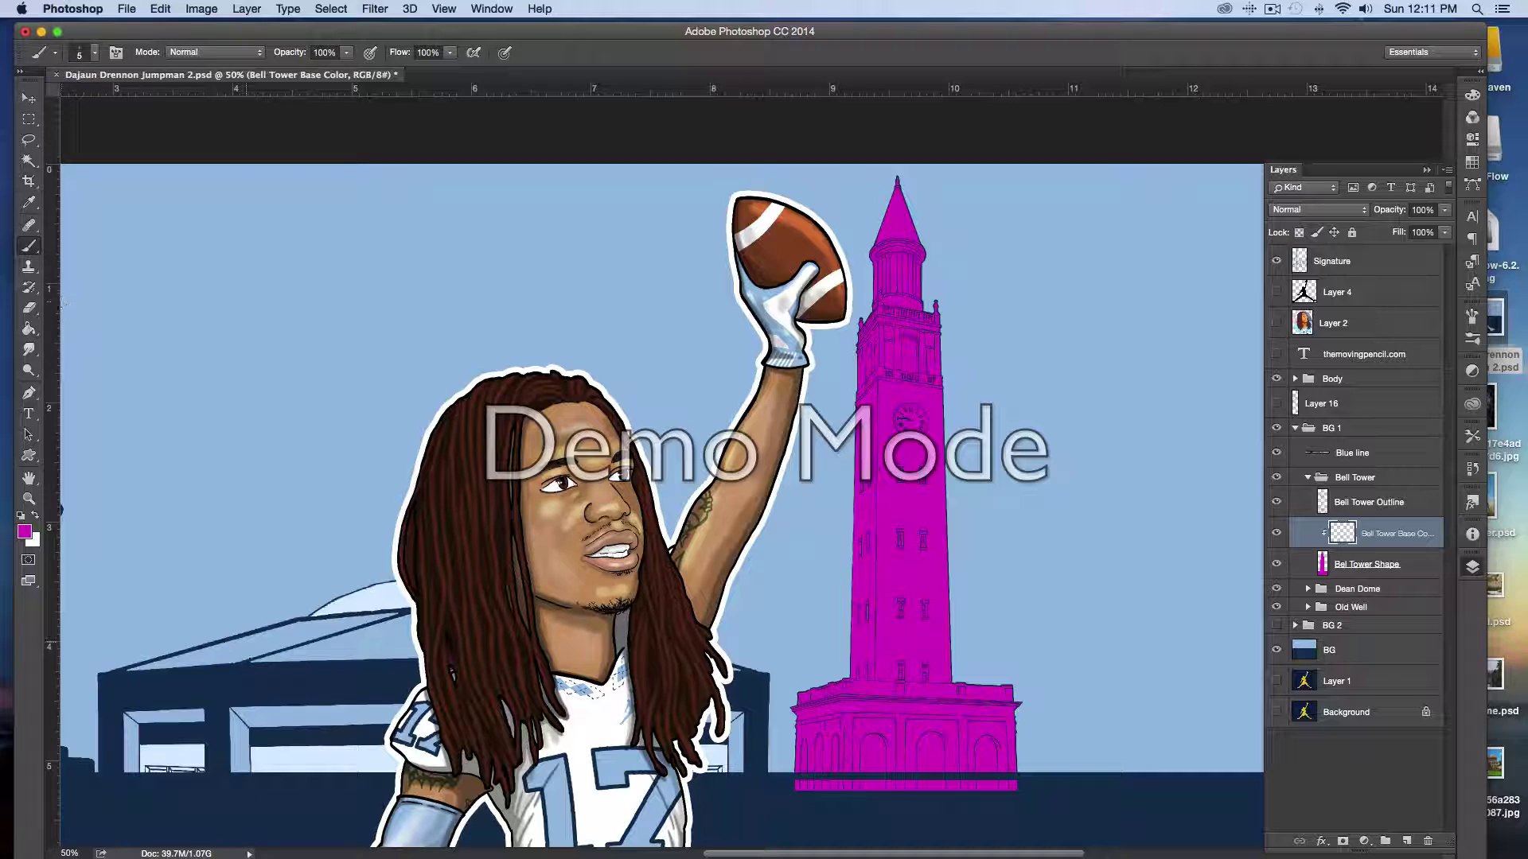
{"action": "left_click", "coordinate": [244, 681], "text": "alt"}
{"action": "left_click", "coordinate": [33, 308]}
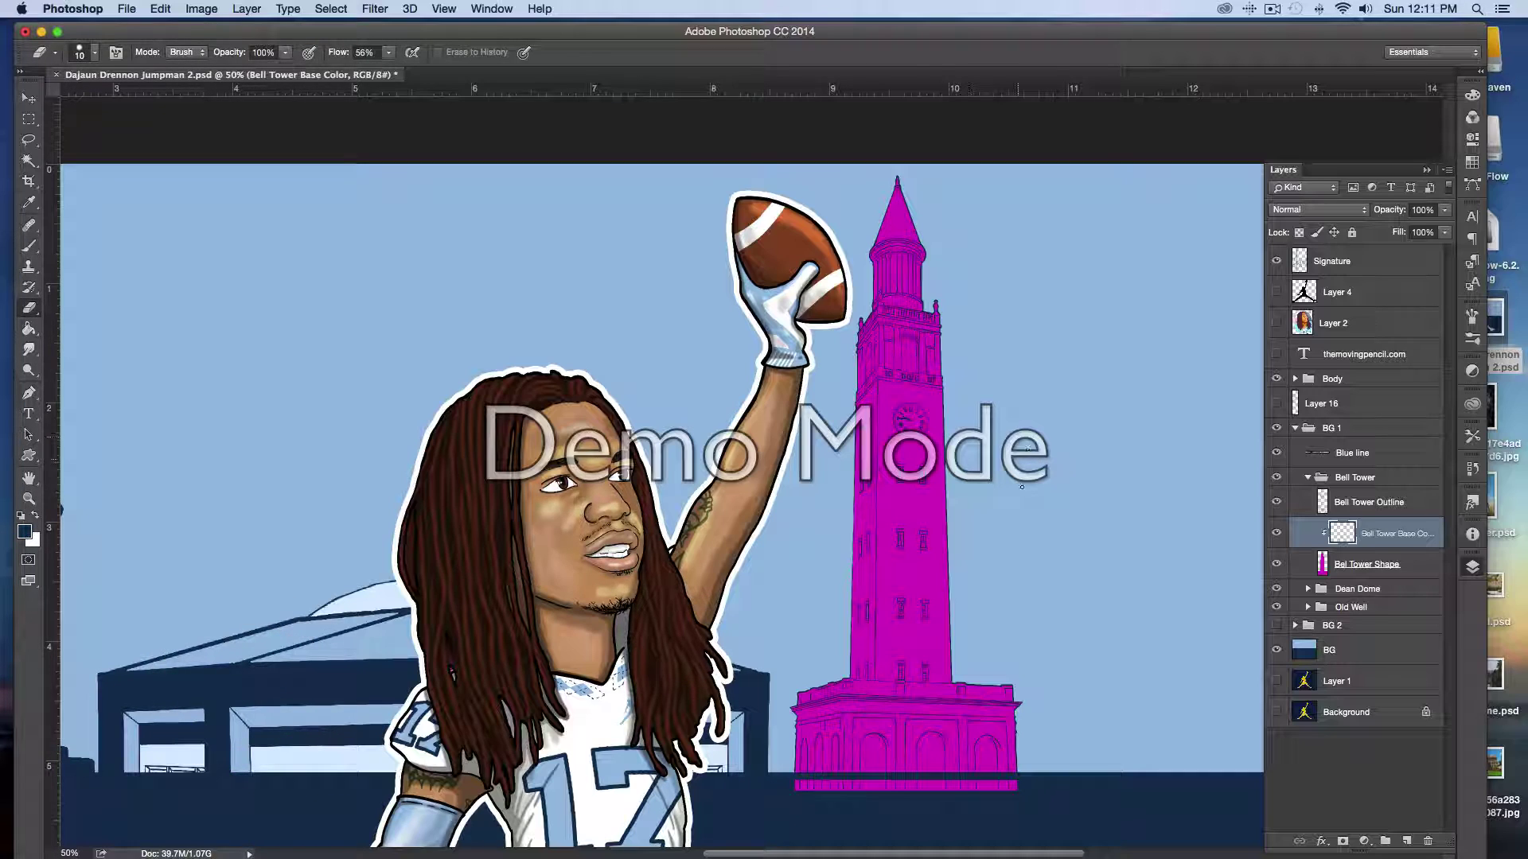
{"action": "left_click", "coordinate": [30, 246]}
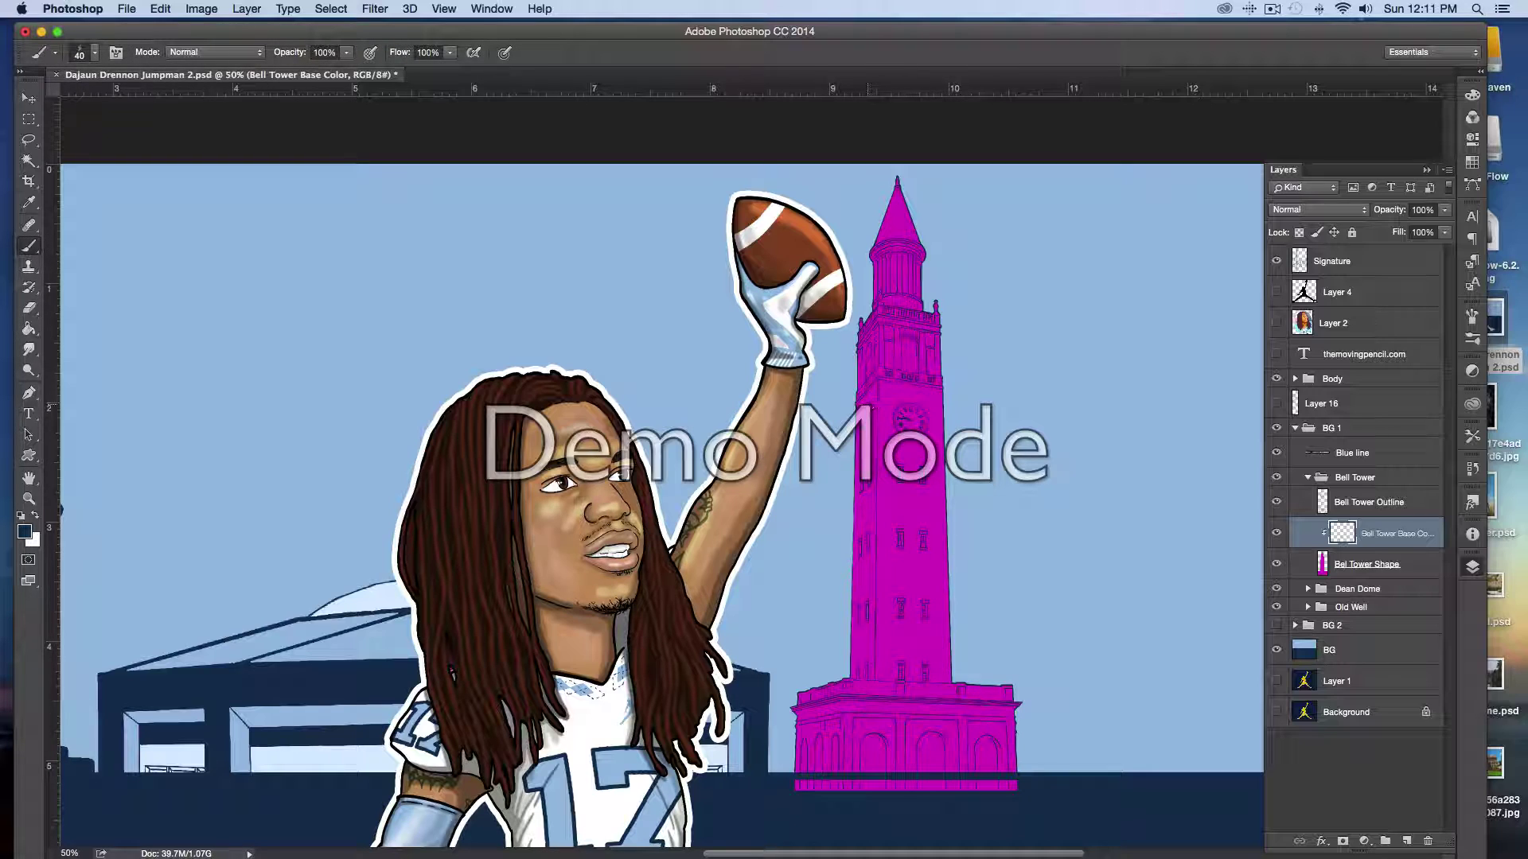
{"action": "mouse_move", "coordinate": [854, 416]}
{"action": "left_mouse_down"}
{"action": "mouse_move", "coordinate": [875, 390]}
{"action": "mouse_move", "coordinate": [916, 384]}
{"action": "mouse_move", "coordinate": [977, 406]}
{"action": "left_mouse_up"}
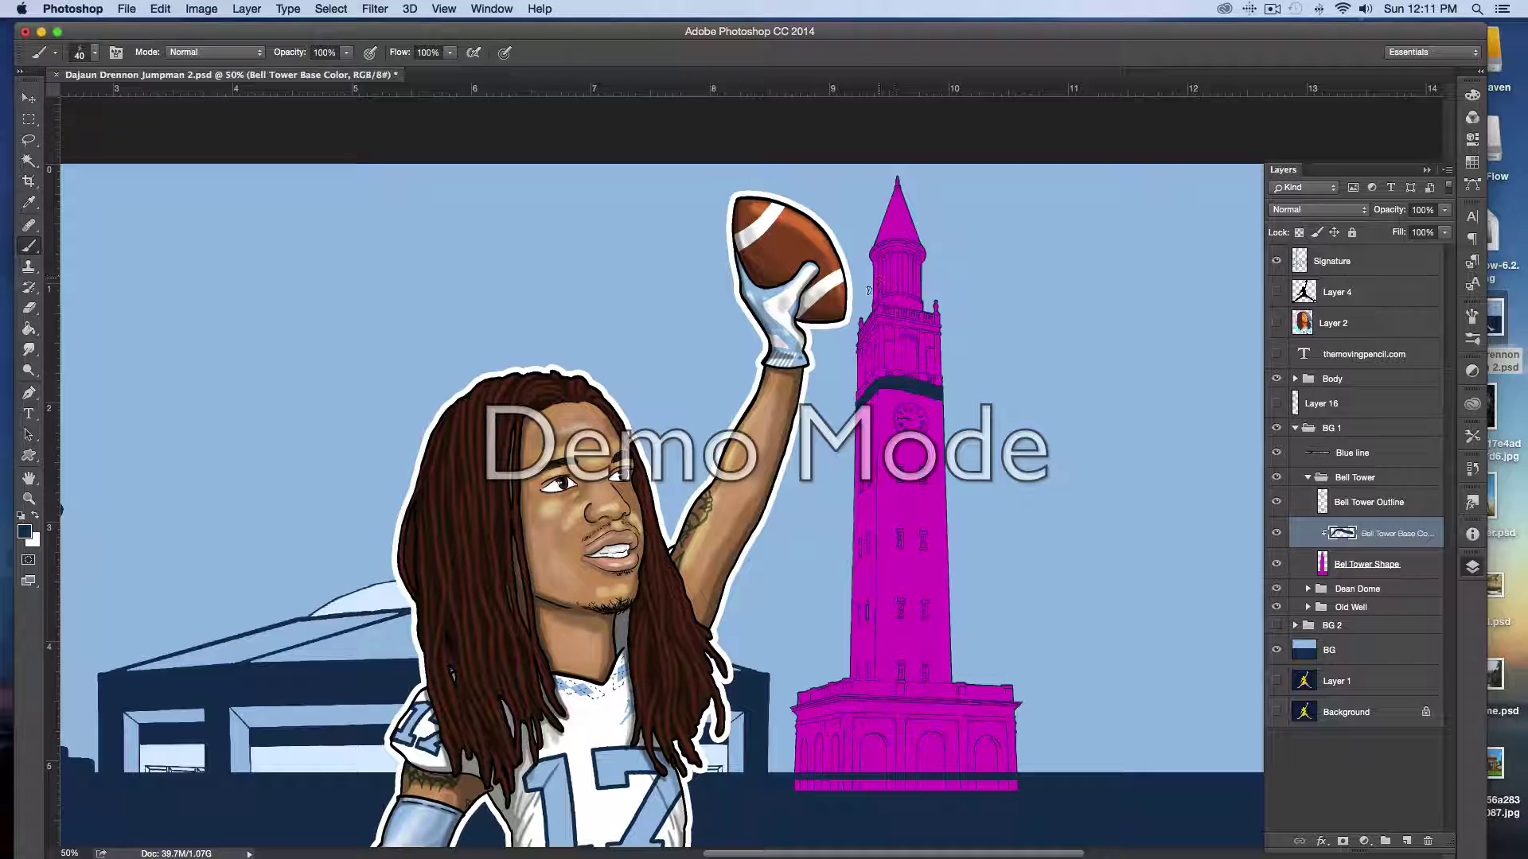
{"action": "mouse_move", "coordinate": [871, 309]}
{"action": "left_mouse_down"}
{"action": "mouse_move", "coordinate": [922, 305]}
{"action": "mouse_move", "coordinate": [875, 304]}
{"action": "left_mouse_up"}
{"action": "left_click_drag", "start_coordinate": [924, 250], "coordinate": [877, 253]}
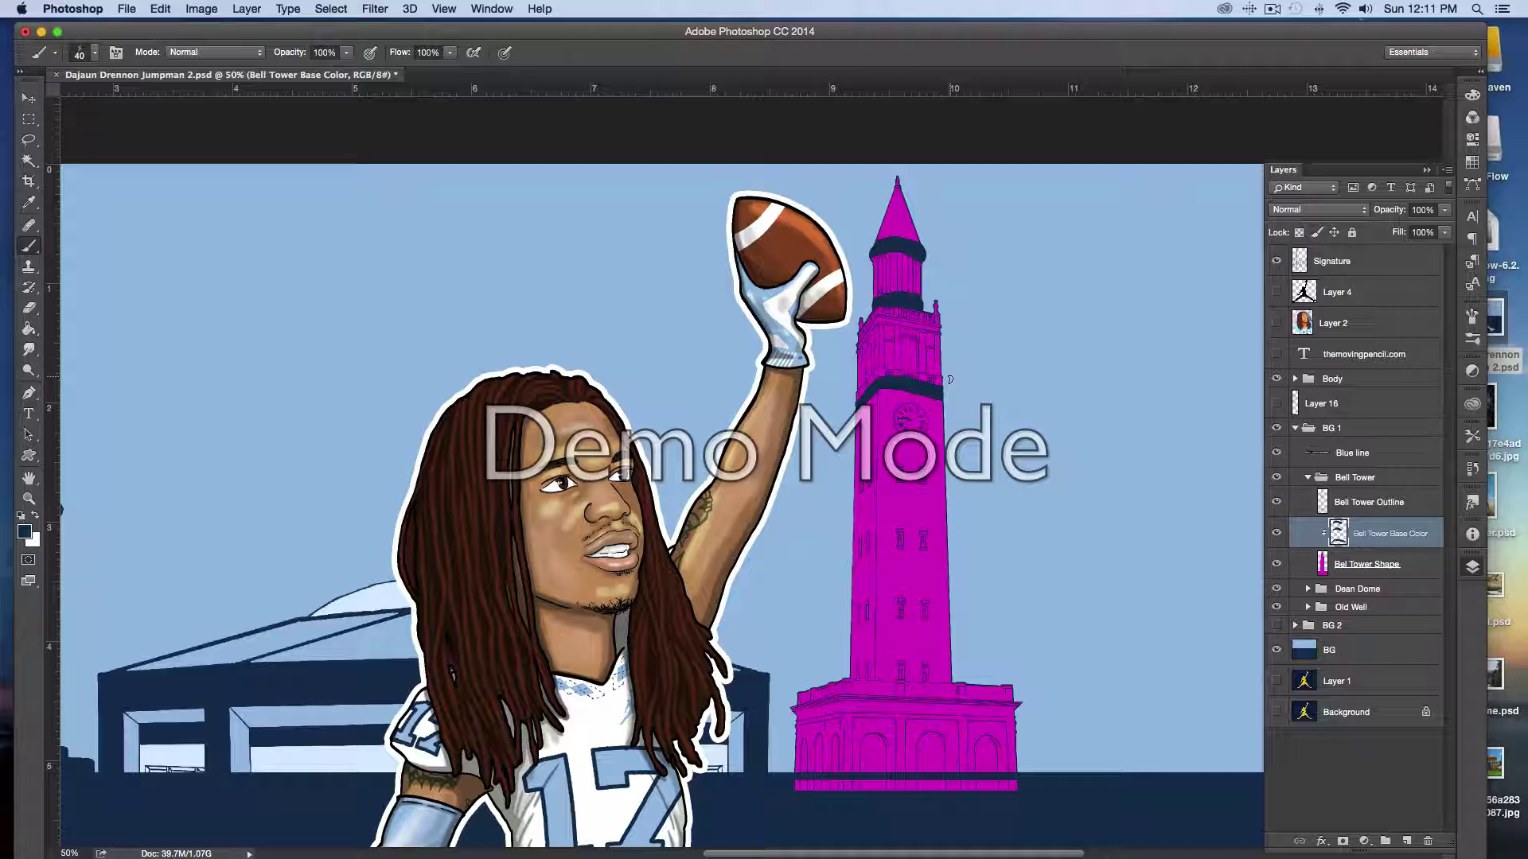
- Paint a belfry opening and the tower shaft navy, leaving the clocks and windows unpainted
{"action": "left_click_drag", "start_coordinate": [888, 347], "coordinate": [886, 360]}
{"action": "mouse_move", "coordinate": [940, 680]}
{"action": "left_mouse_down"}
{"action": "mouse_move", "coordinate": [892, 659]}
{"action": "mouse_move", "coordinate": [891, 679]}
{"action": "mouse_move", "coordinate": [869, 660]}
{"action": "mouse_move", "coordinate": [852, 676]}
{"action": "mouse_move", "coordinate": [876, 611]}
{"action": "mouse_move", "coordinate": [852, 608]}
{"action": "mouse_move", "coordinate": [869, 591]}
{"action": "mouse_move", "coordinate": [851, 580]}
{"action": "mouse_move", "coordinate": [881, 547]}
{"action": "mouse_move", "coordinate": [856, 533]}
{"action": "mouse_move", "coordinate": [872, 526]}
{"action": "mouse_move", "coordinate": [875, 446]}
{"action": "mouse_move", "coordinate": [854, 513]}
{"action": "mouse_move", "coordinate": [871, 402]}
{"action": "mouse_move", "coordinate": [924, 451]}
{"action": "mouse_move", "coordinate": [882, 417]}
{"action": "mouse_move", "coordinate": [887, 402]}
{"action": "mouse_move", "coordinate": [954, 402]}
{"action": "mouse_move", "coordinate": [881, 397]}
{"action": "mouse_move", "coordinate": [946, 418]}
{"action": "mouse_move", "coordinate": [939, 456]}
{"action": "mouse_move", "coordinate": [881, 489]}
{"action": "mouse_move", "coordinate": [940, 495]}
{"action": "mouse_move", "coordinate": [943, 463]}
{"action": "mouse_move", "coordinate": [883, 458]}
{"action": "mouse_move", "coordinate": [884, 444]}
{"action": "mouse_move", "coordinate": [927, 481]}
{"action": "mouse_move", "coordinate": [937, 470]}
{"action": "mouse_move", "coordinate": [942, 508]}
{"action": "mouse_move", "coordinate": [882, 500]}
{"action": "mouse_move", "coordinate": [882, 513]}
{"action": "mouse_move", "coordinate": [942, 527]}
{"action": "mouse_move", "coordinate": [935, 547]}
{"action": "mouse_move", "coordinate": [888, 553]}
{"action": "mouse_move", "coordinate": [939, 511]}
{"action": "mouse_move", "coordinate": [881, 505]}
{"action": "mouse_move", "coordinate": [926, 514]}
{"action": "mouse_move", "coordinate": [943, 536]}
{"action": "mouse_move", "coordinate": [881, 577]}
{"action": "mouse_move", "coordinate": [950, 597]}
{"action": "mouse_move", "coordinate": [941, 633]}
{"action": "mouse_move", "coordinate": [935, 604]}
{"action": "mouse_move", "coordinate": [931, 625]}
{"action": "mouse_move", "coordinate": [887, 620]}
{"action": "mouse_move", "coordinate": [939, 561]}
{"action": "mouse_move", "coordinate": [942, 594]}
{"action": "left_mouse_up"}
{"action": "left_click_drag", "start_coordinate": [943, 661], "coordinate": [882, 646]}
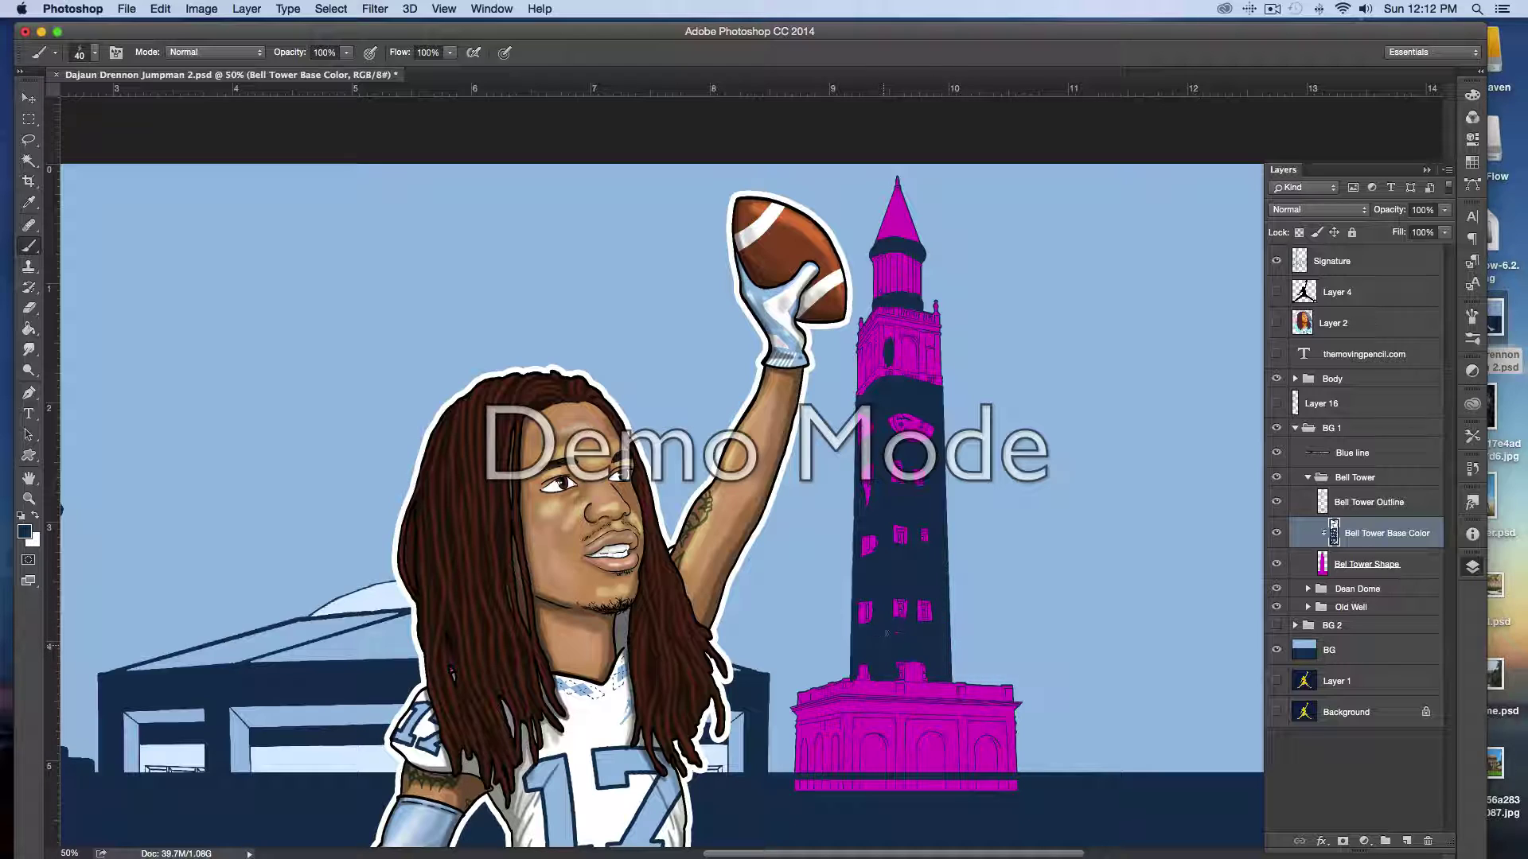
- Paint navy on the base between its arches, the round column section and the belfry walls
{"action": "mouse_move", "coordinate": [909, 776]}
{"action": "left_mouse_down"}
{"action": "mouse_move", "coordinate": [907, 725]}
{"action": "mouse_move", "coordinate": [951, 726]}
{"action": "mouse_move", "coordinate": [951, 759]}
{"action": "mouse_move", "coordinate": [970, 728]}
{"action": "mouse_move", "coordinate": [996, 726]}
{"action": "mouse_move", "coordinate": [1003, 784]}
{"action": "left_mouse_up"}
{"action": "mouse_move", "coordinate": [891, 785]}
{"action": "left_mouse_down"}
{"action": "mouse_move", "coordinate": [889, 721]}
{"action": "mouse_move", "coordinate": [849, 720]}
{"action": "mouse_move", "coordinate": [852, 773]}
{"action": "mouse_move", "coordinate": [835, 712]}
{"action": "mouse_move", "coordinate": [841, 776]}
{"action": "mouse_move", "coordinate": [831, 728]}
{"action": "mouse_move", "coordinate": [821, 767]}
{"action": "mouse_move", "coordinate": [827, 727]}
{"action": "mouse_move", "coordinate": [807, 730]}
{"action": "mouse_move", "coordinate": [810, 774]}
{"action": "mouse_move", "coordinate": [794, 720]}
{"action": "mouse_move", "coordinate": [896, 716]}
{"action": "mouse_move", "coordinate": [860, 706]}
{"action": "mouse_move", "coordinate": [1017, 711]}
{"action": "left_mouse_up"}
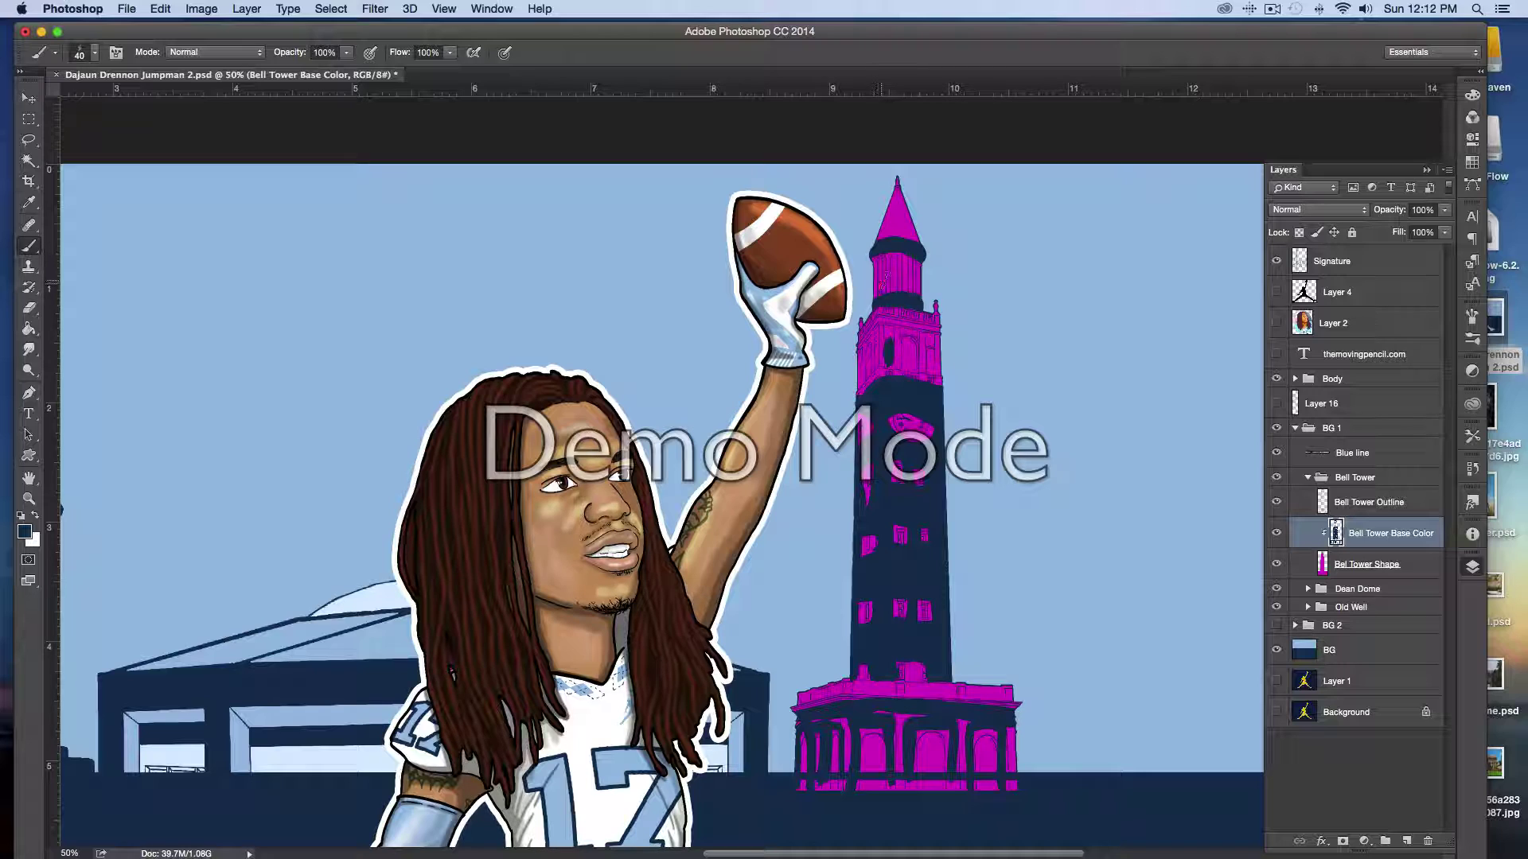
{"action": "mouse_move", "coordinate": [900, 299]}
{"action": "left_mouse_down"}
{"action": "mouse_move", "coordinate": [908, 254]}
{"action": "mouse_move", "coordinate": [919, 300]}
{"action": "mouse_move", "coordinate": [935, 251]}
{"action": "mouse_move", "coordinate": [876, 272]}
{"action": "left_mouse_up"}
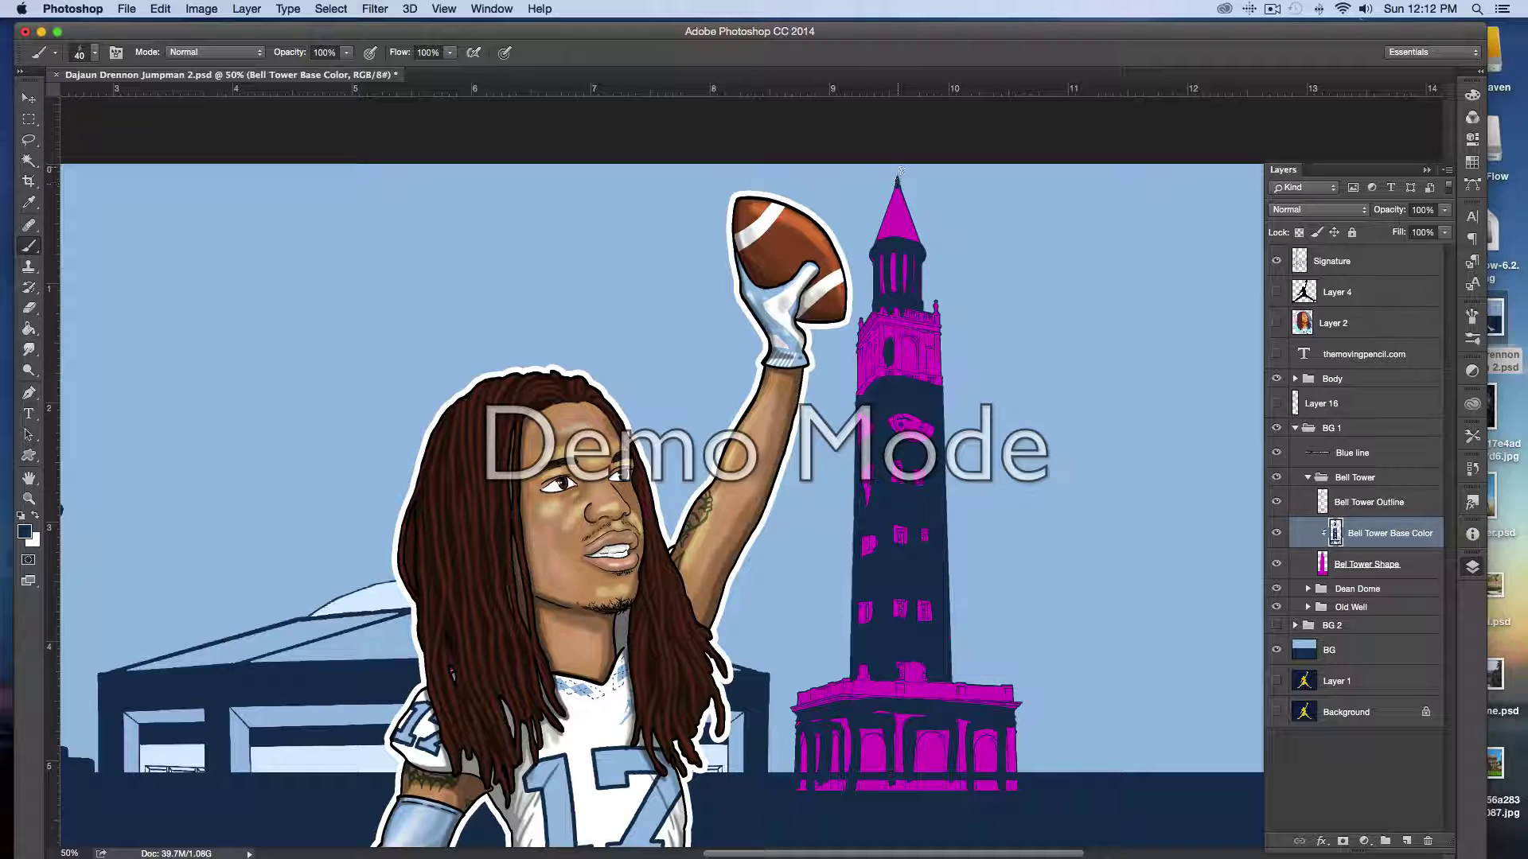
{"action": "mouse_move", "coordinate": [924, 374]}
{"action": "left_mouse_down"}
{"action": "mouse_move", "coordinate": [924, 333]}
{"action": "mouse_move", "coordinate": [898, 374]}
{"action": "mouse_move", "coordinate": [877, 340]}
{"action": "mouse_move", "coordinate": [858, 357]}
{"action": "mouse_move", "coordinate": [933, 339]}
{"action": "mouse_move", "coordinate": [936, 379]}
{"action": "mouse_move", "coordinate": [937, 335]}
{"action": "left_mouse_up"}
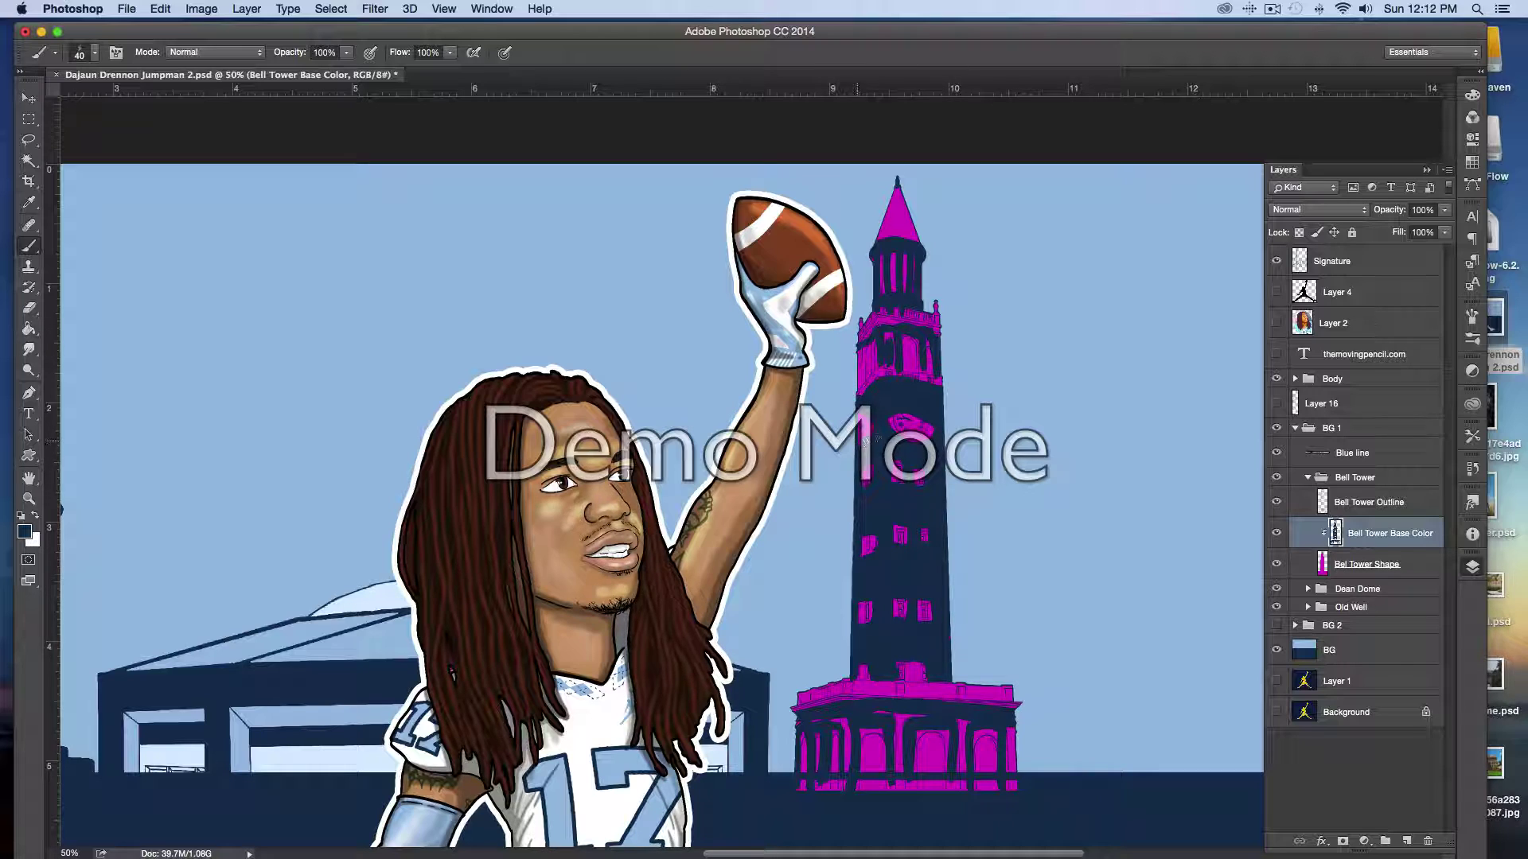
{"action": "left_click_drag", "start_coordinate": [907, 664], "coordinate": [915, 670]}
- Choose light blue and paint the spire, balustrade, belfry trim, clock faces and shaft windows with it
{"action": "left_click", "coordinate": [25, 532]}
{"action": "left_click", "coordinate": [1067, 211]}
{"action": "left_click", "coordinate": [1339, 195]}
{"action": "left_click", "coordinate": [28, 307]}
{"action": "left_click", "coordinate": [31, 245]}
{"action": "mouse_move", "coordinate": [927, 244]}
{"action": "left_mouse_down"}
{"action": "mouse_move", "coordinate": [866, 249]}
{"action": "mouse_move", "coordinate": [924, 226]}
{"action": "mouse_move", "coordinate": [897, 191]}
{"action": "left_mouse_up"}
{"action": "mouse_move", "coordinate": [873, 322]}
{"action": "left_mouse_down"}
{"action": "mouse_move", "coordinate": [938, 323]}
{"action": "mouse_move", "coordinate": [924, 327]}
{"action": "mouse_move", "coordinate": [945, 385]}
{"action": "mouse_move", "coordinate": [883, 374]}
{"action": "mouse_move", "coordinate": [849, 404]}
{"action": "mouse_move", "coordinate": [881, 360]}
{"action": "mouse_move", "coordinate": [867, 353]}
{"action": "mouse_move", "coordinate": [869, 368]}
{"action": "mouse_move", "coordinate": [891, 341]}
{"action": "mouse_move", "coordinate": [925, 351]}
{"action": "left_mouse_up"}
{"action": "mouse_move", "coordinate": [905, 417]}
{"action": "left_mouse_down"}
{"action": "mouse_move", "coordinate": [919, 416]}
{"action": "mouse_move", "coordinate": [864, 420]}
{"action": "mouse_move", "coordinate": [885, 425]}
{"action": "mouse_move", "coordinate": [863, 484]}
{"action": "mouse_move", "coordinate": [922, 487]}
{"action": "left_mouse_up"}
{"action": "mouse_move", "coordinate": [868, 553]}
{"action": "left_mouse_down"}
{"action": "mouse_move", "coordinate": [874, 533]}
{"action": "mouse_move", "coordinate": [901, 548]}
{"action": "mouse_move", "coordinate": [923, 531]}
{"action": "mouse_move", "coordinate": [921, 614]}
{"action": "mouse_move", "coordinate": [860, 621]}
{"action": "mouse_move", "coordinate": [871, 603]}
{"action": "left_mouse_up"}
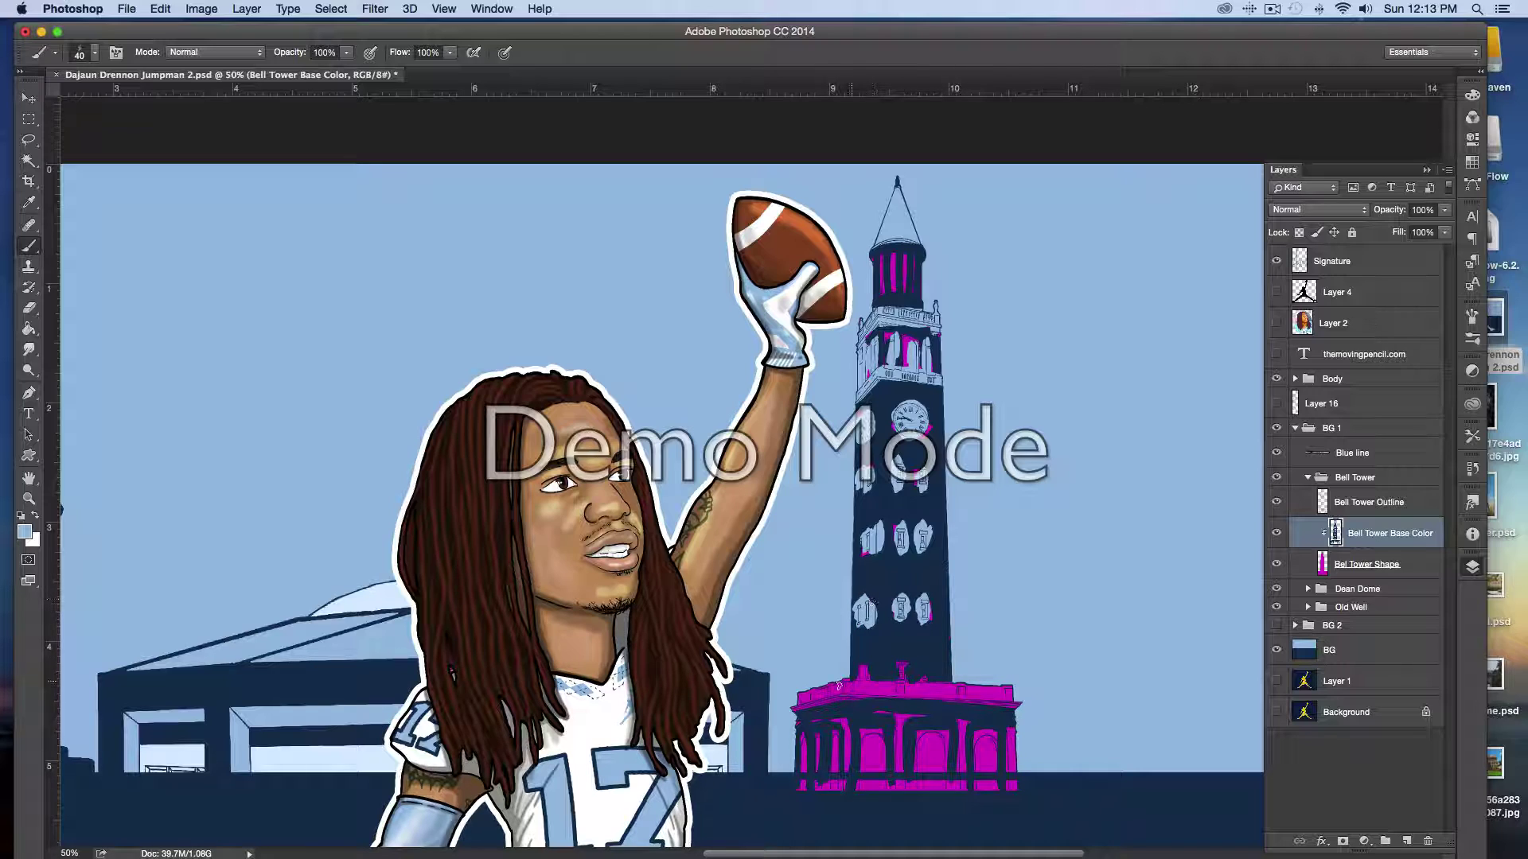
- Paint the tower's entire base light blue, including its top railing, arches and columns
{"action": "mouse_move", "coordinate": [785, 705]}
{"action": "left_mouse_down"}
{"action": "mouse_move", "coordinate": [1011, 697]}
{"action": "mouse_move", "coordinate": [859, 675]}
{"action": "mouse_move", "coordinate": [923, 670]}
{"action": "mouse_move", "coordinate": [902, 661]}
{"action": "mouse_move", "coordinate": [911, 668]}
{"action": "left_mouse_up"}
{"action": "mouse_move", "coordinate": [919, 786]}
{"action": "left_mouse_down"}
{"action": "mouse_move", "coordinate": [936, 742]}
{"action": "mouse_move", "coordinate": [934, 797]}
{"action": "mouse_move", "coordinate": [922, 784]}
{"action": "mouse_move", "coordinate": [924, 741]}
{"action": "mouse_move", "coordinate": [966, 757]}
{"action": "mouse_move", "coordinate": [977, 795]}
{"action": "mouse_move", "coordinate": [980, 748]}
{"action": "mouse_move", "coordinate": [990, 791]}
{"action": "mouse_move", "coordinate": [984, 763]}
{"action": "mouse_move", "coordinate": [987, 792]}
{"action": "mouse_move", "coordinate": [1030, 702]}
{"action": "mouse_move", "coordinate": [792, 705]}
{"action": "left_mouse_up"}
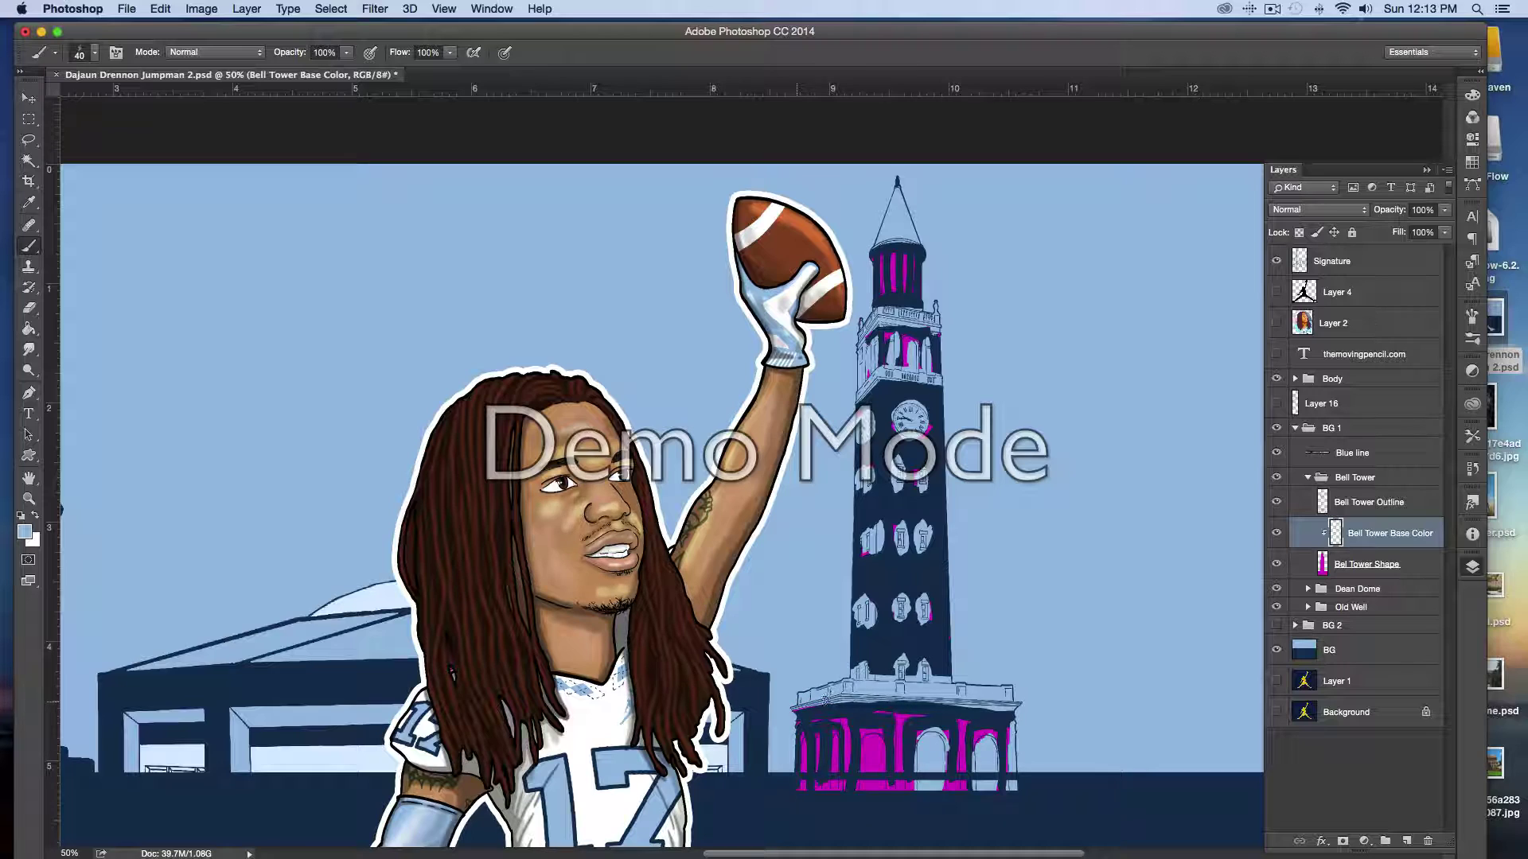
{"action": "mouse_move", "coordinate": [791, 787]}
{"action": "left_mouse_down"}
{"action": "mouse_move", "coordinate": [808, 738]}
{"action": "mouse_move", "coordinate": [816, 801]}
{"action": "mouse_move", "coordinate": [831, 748]}
{"action": "mouse_move", "coordinate": [867, 749]}
{"action": "mouse_move", "coordinate": [862, 775]}
{"action": "mouse_move", "coordinate": [871, 744]}
{"action": "mouse_move", "coordinate": [884, 757]}
{"action": "mouse_move", "coordinate": [899, 666]}
{"action": "mouse_move", "coordinate": [954, 719]}
{"action": "mouse_move", "coordinate": [1004, 725]}
{"action": "mouse_move", "coordinate": [888, 715]}
{"action": "mouse_move", "coordinate": [940, 706]}
{"action": "mouse_move", "coordinate": [866, 713]}
{"action": "mouse_move", "coordinate": [996, 723]}
{"action": "mouse_move", "coordinate": [816, 719]}
{"action": "mouse_move", "coordinate": [953, 726]}
{"action": "mouse_move", "coordinate": [977, 766]}
{"action": "left_mouse_up"}
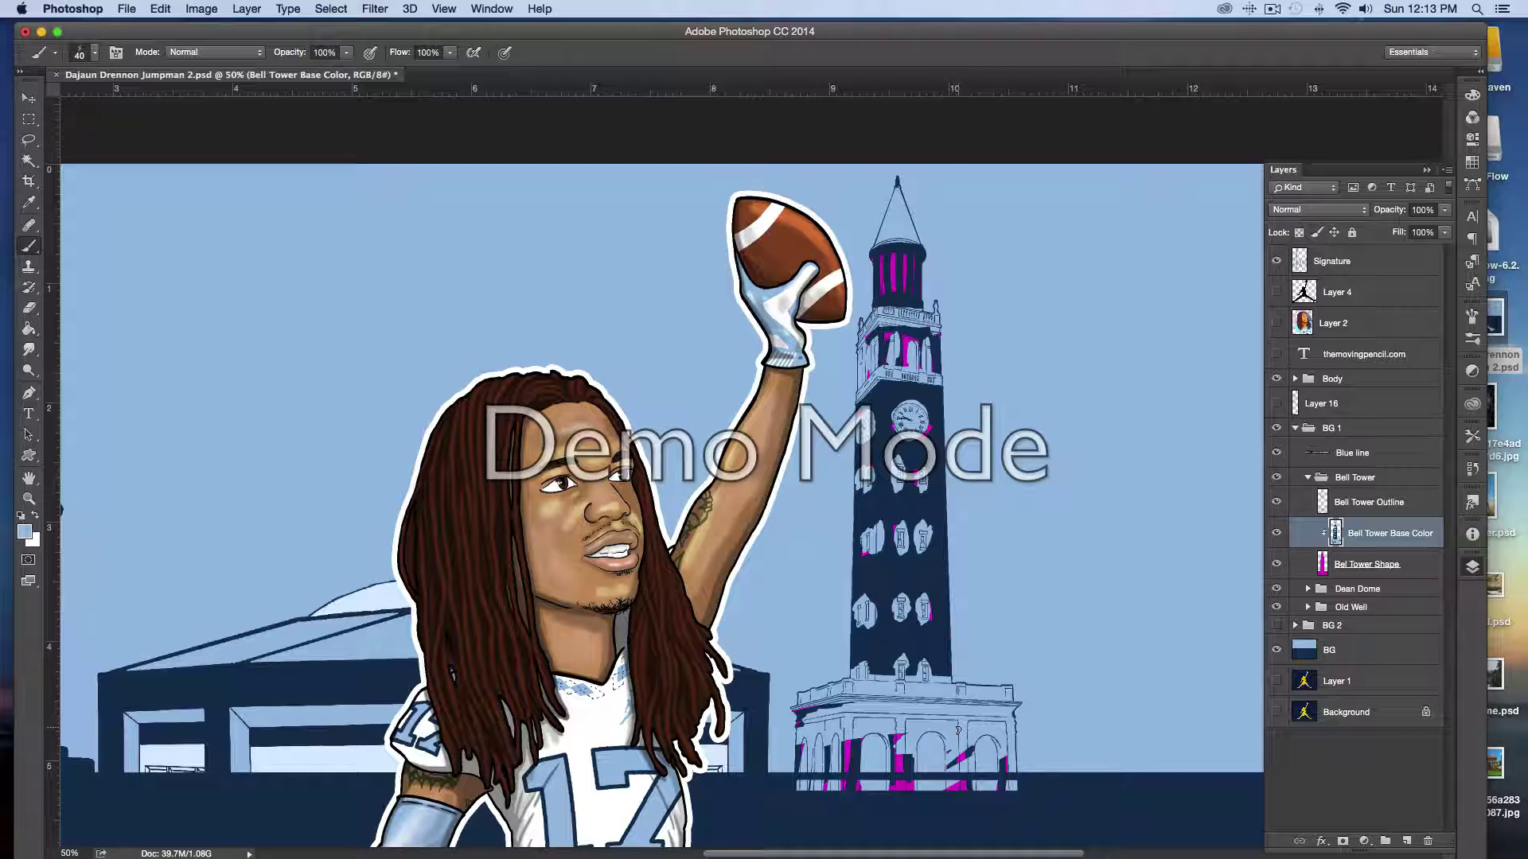
{"action": "mouse_move", "coordinate": [973, 742]}
{"action": "left_mouse_down"}
{"action": "mouse_move", "coordinate": [947, 764]}
{"action": "mouse_move", "coordinate": [974, 790]}
{"action": "mouse_move", "coordinate": [1015, 752]}
{"action": "mouse_move", "coordinate": [928, 805]}
{"action": "mouse_move", "coordinate": [919, 789]}
{"action": "mouse_move", "coordinate": [967, 779]}
{"action": "mouse_move", "coordinate": [934, 809]}
{"action": "mouse_move", "coordinate": [899, 790]}
{"action": "mouse_move", "coordinate": [938, 701]}
{"action": "mouse_move", "coordinate": [896, 729]}
{"action": "mouse_move", "coordinate": [877, 788]}
{"action": "mouse_move", "coordinate": [833, 718]}
{"action": "mouse_move", "coordinate": [781, 791]}
{"action": "mouse_move", "coordinate": [801, 701]}
{"action": "left_mouse_up"}
- Enlarge the brush to 100 and paint light blue over the round column section, belfry, clock area and upper shaft windows
{"action": "key", "text": "bracketright"}
{"action": "key", "text": "bracketright"}
{"action": "key", "text": "bracketright"}
{"action": "key", "text": "bracketright"}
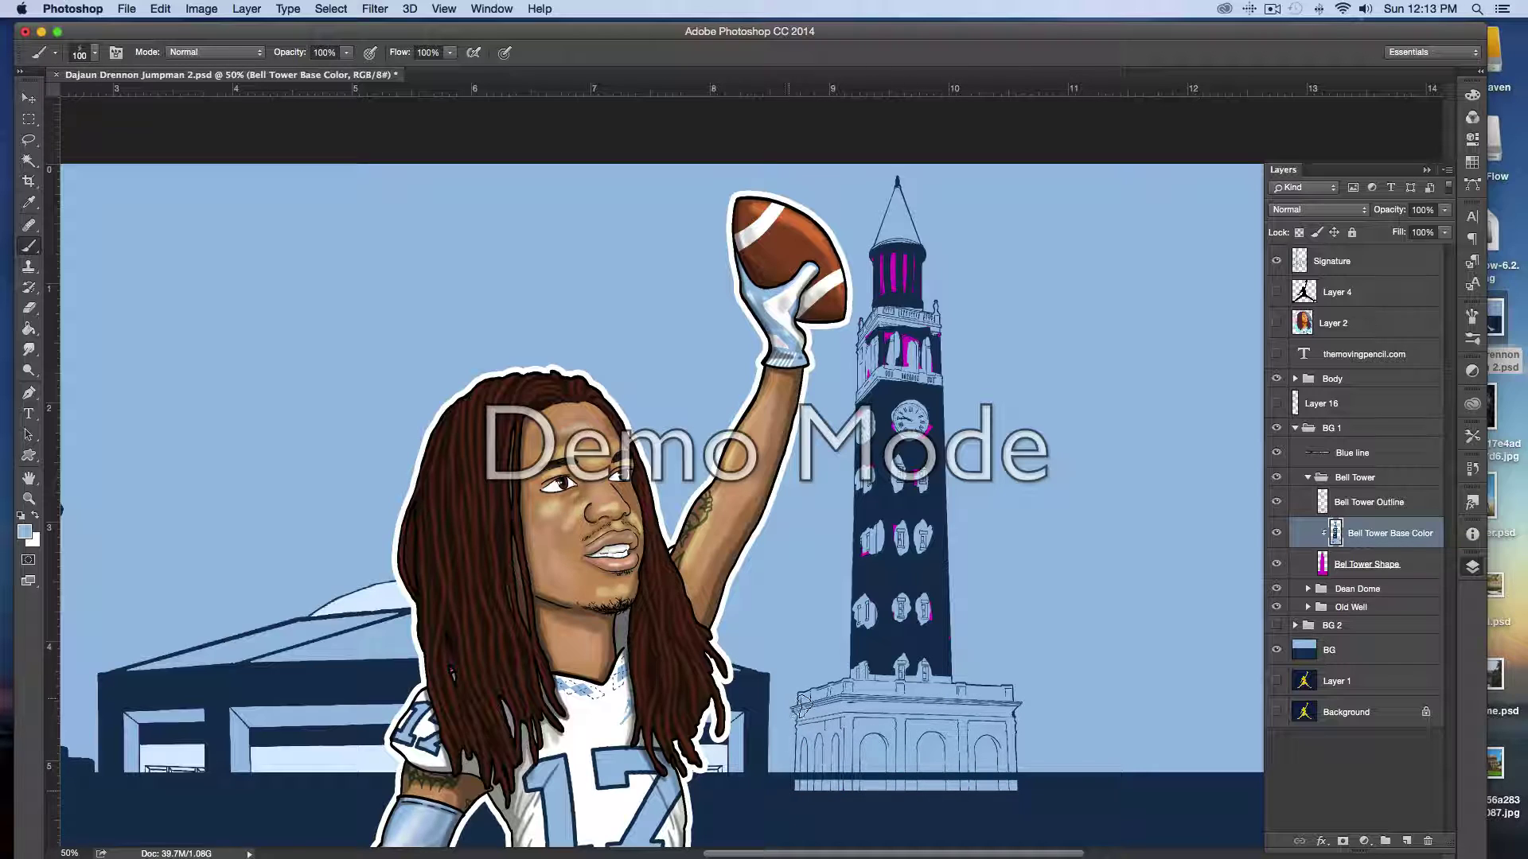
{"action": "left_click_drag", "start_coordinate": [927, 629], "coordinate": [929, 585]}
{"action": "mouse_move", "coordinate": [883, 516]}
{"action": "left_mouse_down"}
{"action": "mouse_move", "coordinate": [924, 505]}
{"action": "mouse_move", "coordinate": [913, 463]}
{"action": "mouse_move", "coordinate": [880, 481]}
{"action": "mouse_move", "coordinate": [874, 459]}
{"action": "mouse_move", "coordinate": [930, 422]}
{"action": "mouse_move", "coordinate": [893, 399]}
{"action": "mouse_move", "coordinate": [875, 351]}
{"action": "mouse_move", "coordinate": [911, 352]}
{"action": "mouse_move", "coordinate": [869, 372]}
{"action": "mouse_move", "coordinate": [934, 366]}
{"action": "mouse_move", "coordinate": [918, 256]}
{"action": "mouse_move", "coordinate": [879, 280]}
{"action": "mouse_move", "coordinate": [911, 266]}
{"action": "left_mouse_up"}
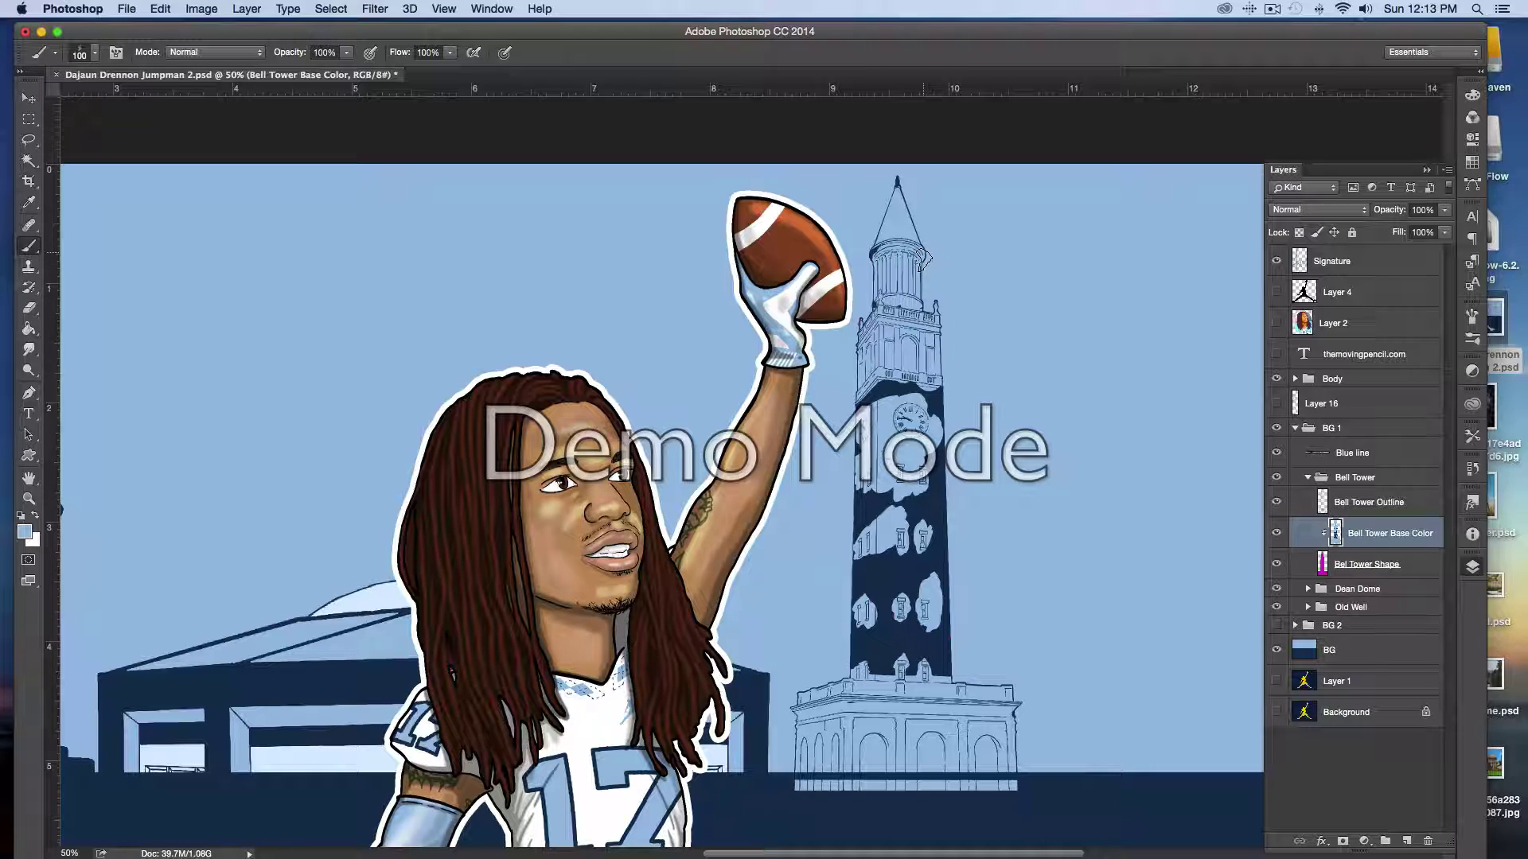
- Reduce the brush to 45 and paint light blue around the narrow left-hand windows below the clock faces
{"action": "left_click", "coordinate": [29, 498]}
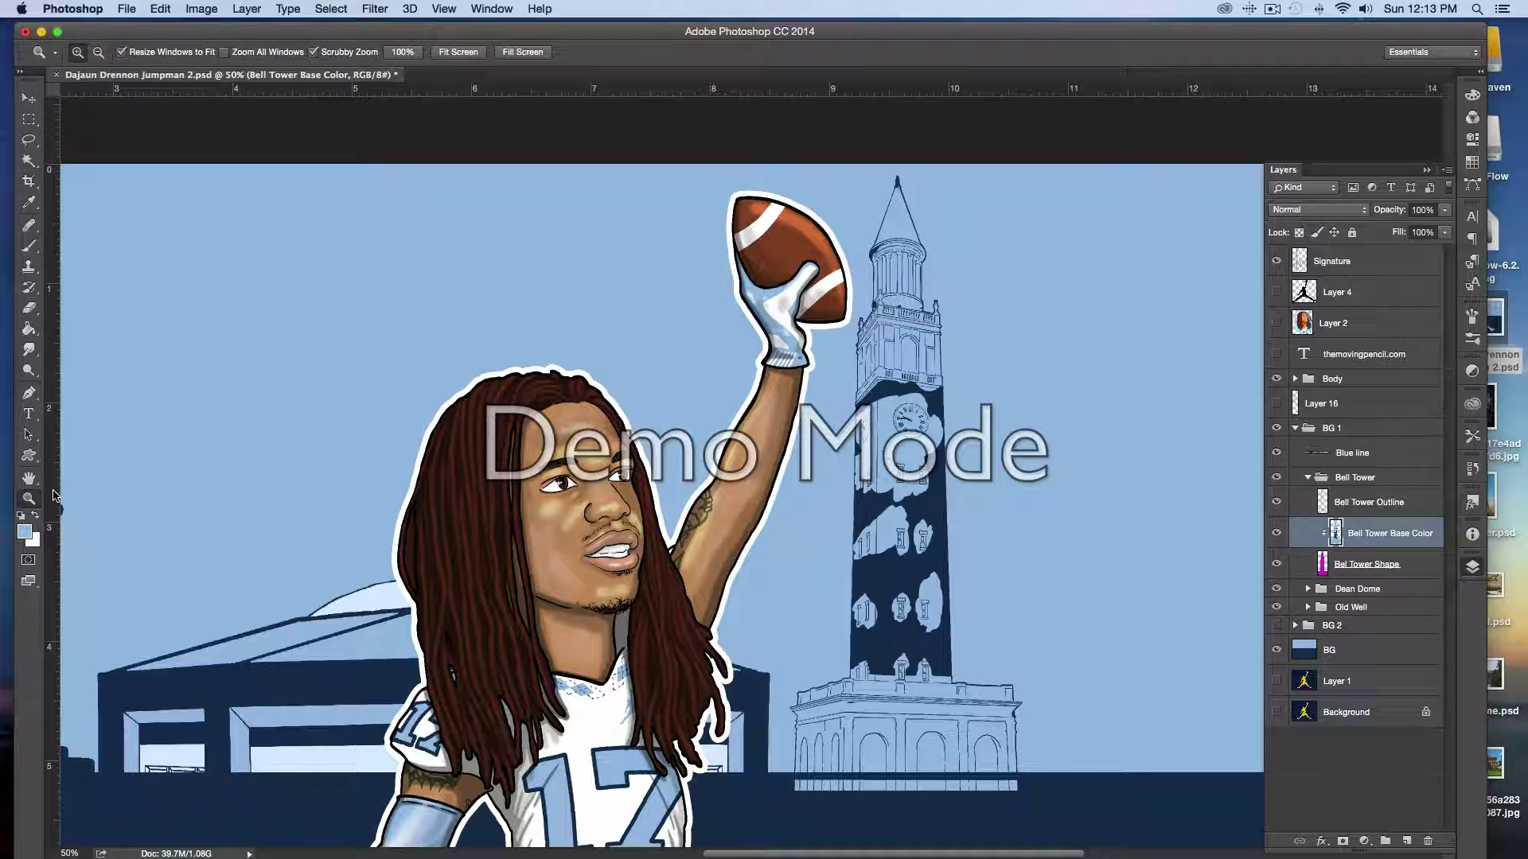
{"action": "left_click", "coordinate": [909, 469]}
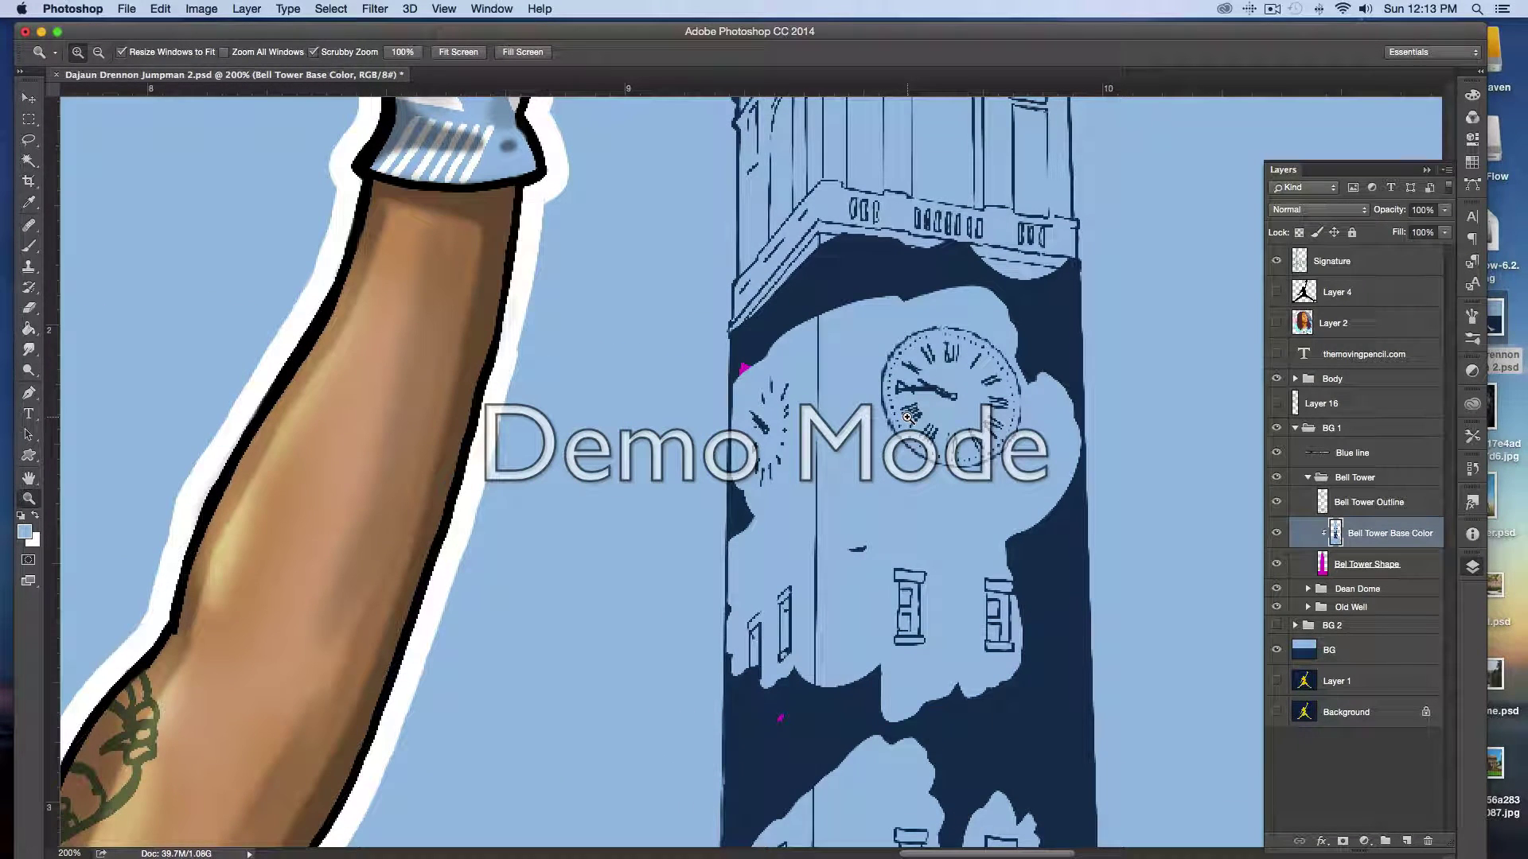
{"action": "left_click", "coordinate": [30, 246]}
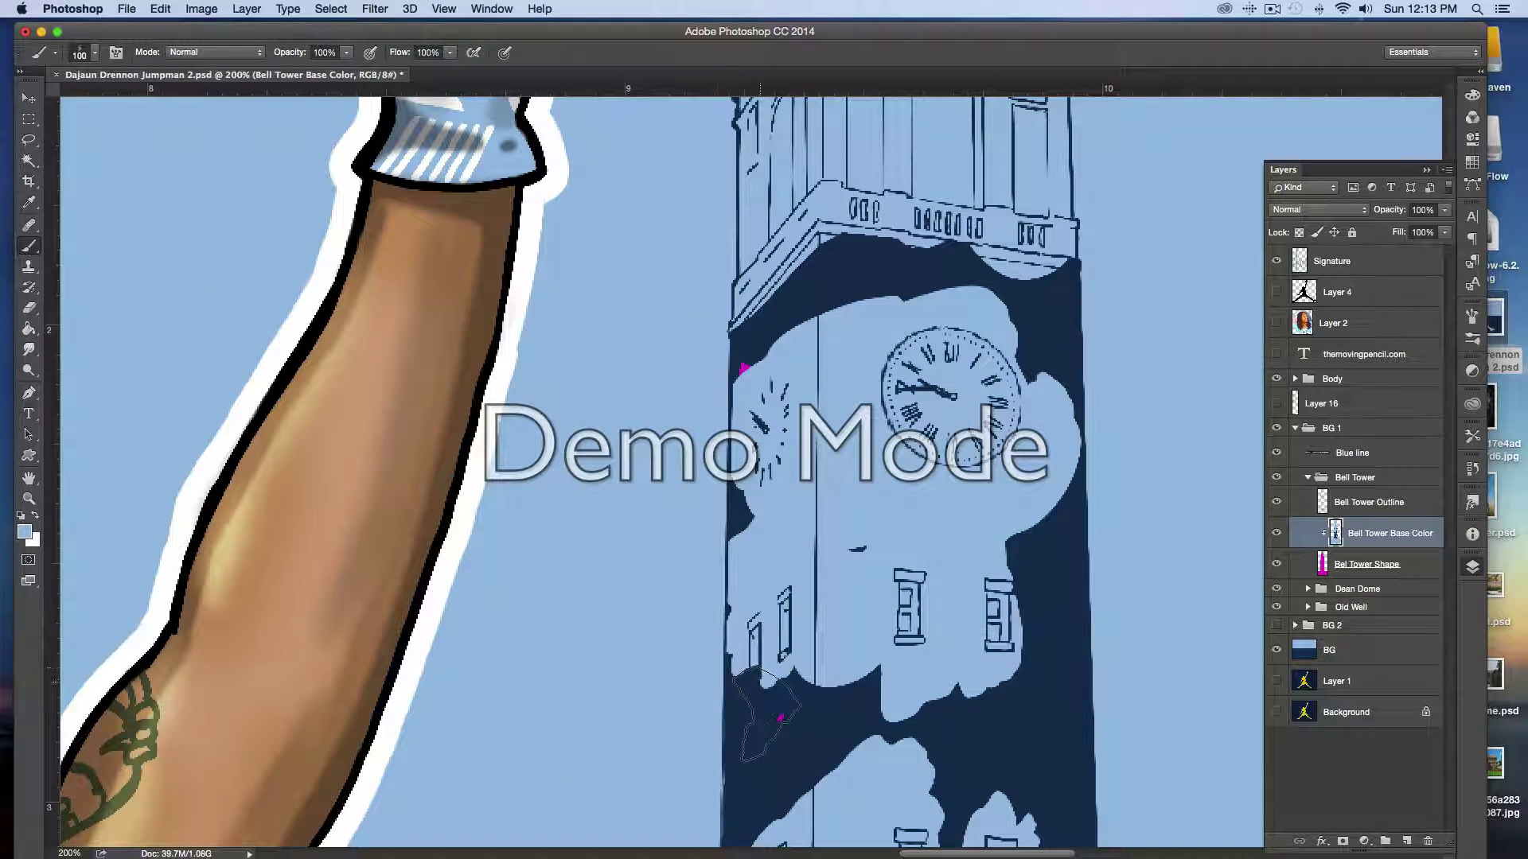
{"action": "left_click", "coordinate": [747, 730], "text": "alt"}
{"action": "key", "text": "bracketleft"}
{"action": "key", "text": "bracketleft"}
{"action": "key", "text": "bracketleft"}
{"action": "key", "text": "bracketleft"}
{"action": "key", "text": "bracketleft"}
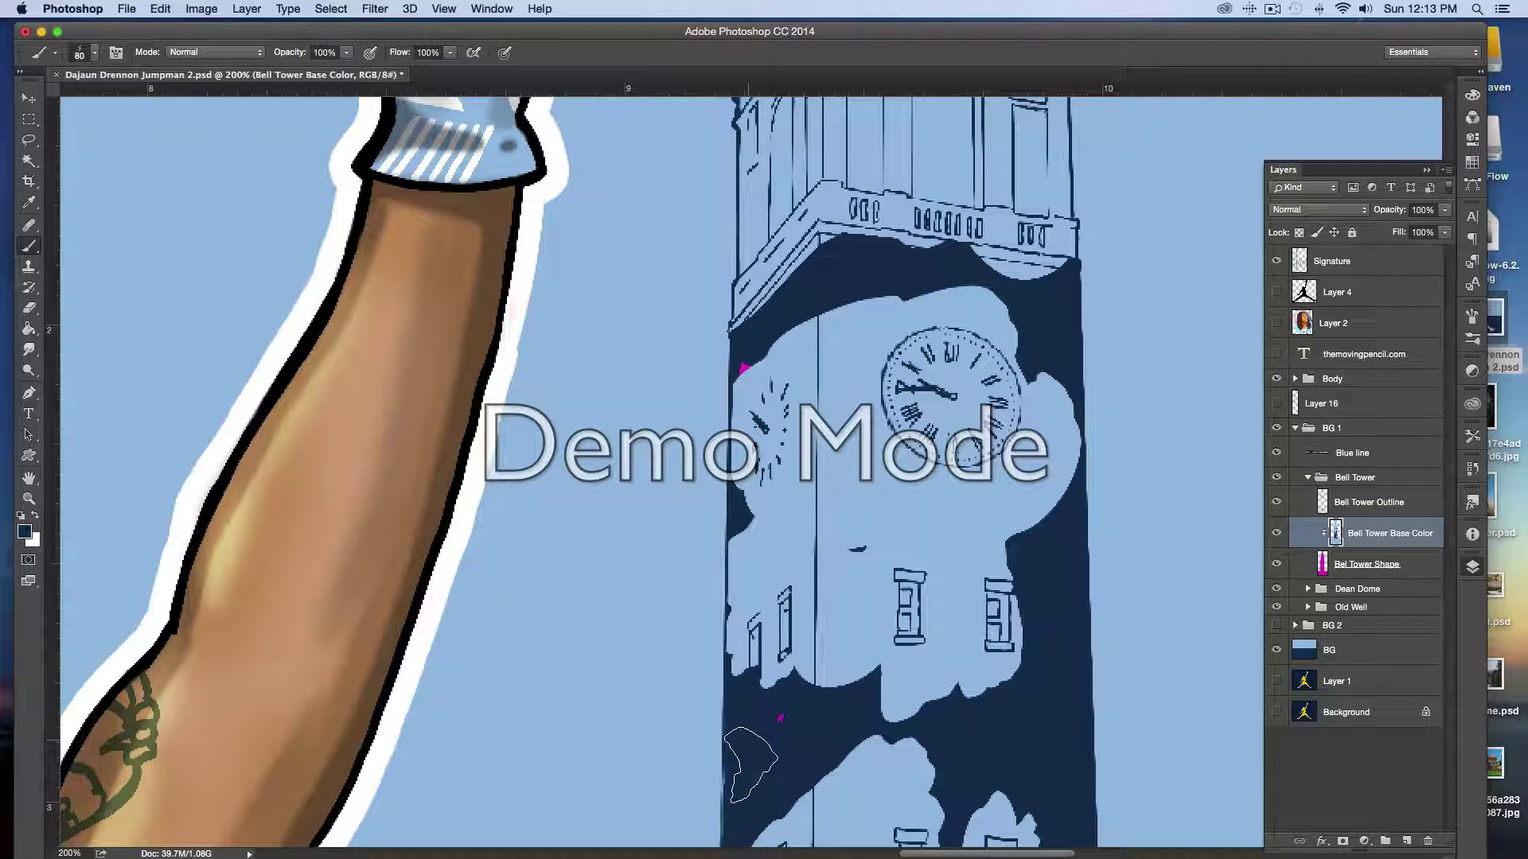
{"action": "key", "text": "bracketleft"}
{"action": "left_click", "coordinate": [795, 533], "text": "alt"}
{"action": "left_click_drag", "start_coordinate": [744, 700], "coordinate": [772, 648]}
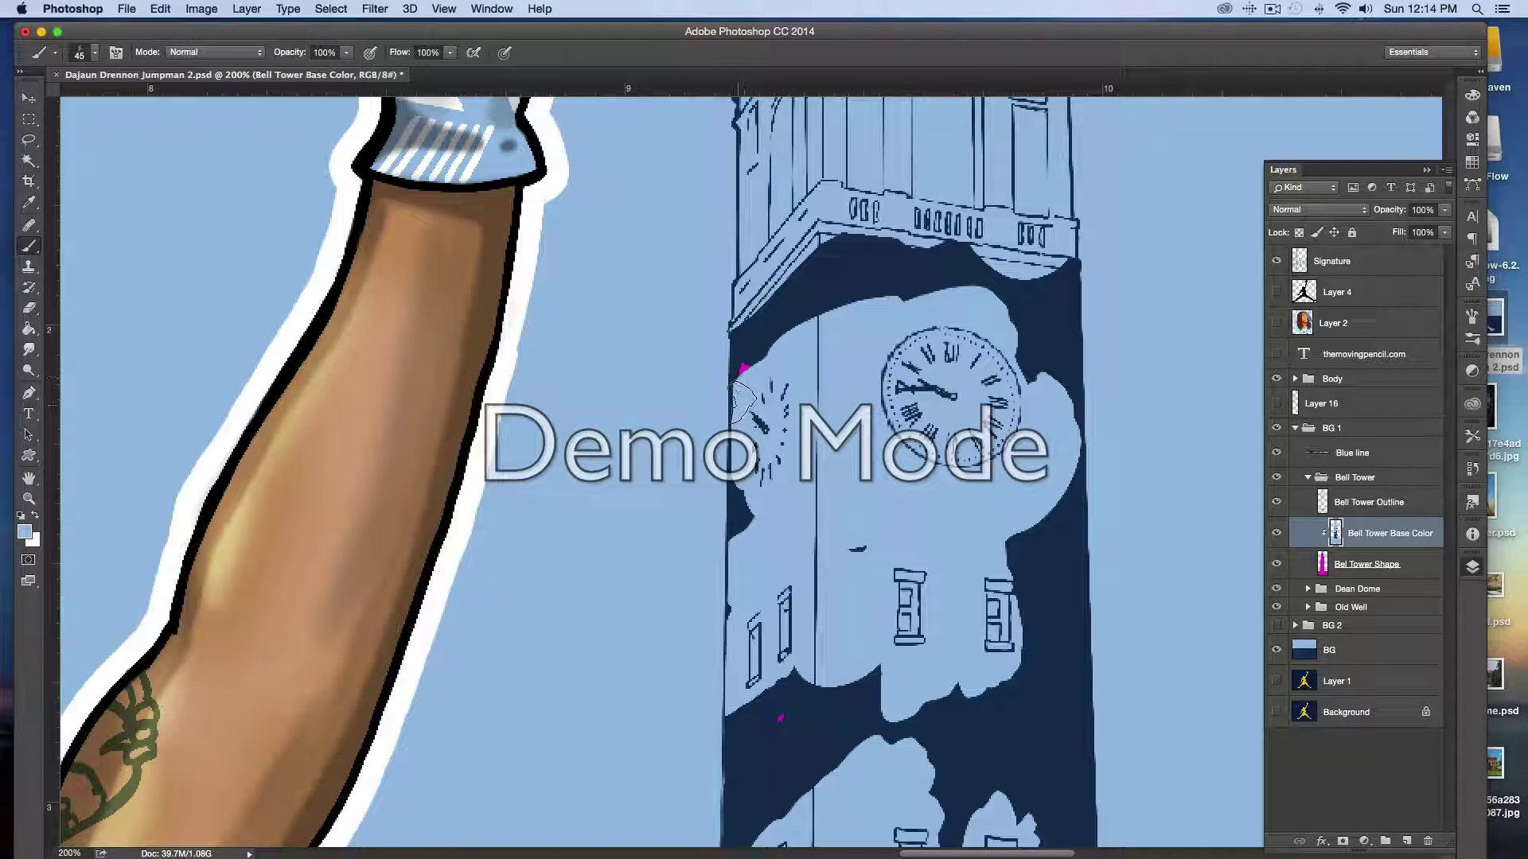
- Sample navy, reduce the brush to 8 and paint a navy surround tightly around the left clock face
{"action": "left_click", "coordinate": [758, 318], "text": "alt"}
{"action": "key", "text": "bracketleft"}
{"action": "key", "text": "bracketleft"}
{"action": "key", "text": "bracketleft"}
{"action": "key", "text": "bracketleft"}
{"action": "key", "text": "bracketleft"}
{"action": "key", "text": "bracketleft"}
{"action": "mouse_move", "coordinate": [737, 424]}
{"action": "left_mouse_down"}
{"action": "mouse_move", "coordinate": [750, 376]}
{"action": "mouse_move", "coordinate": [805, 376]}
{"action": "mouse_move", "coordinate": [800, 441]}
{"action": "left_mouse_up"}
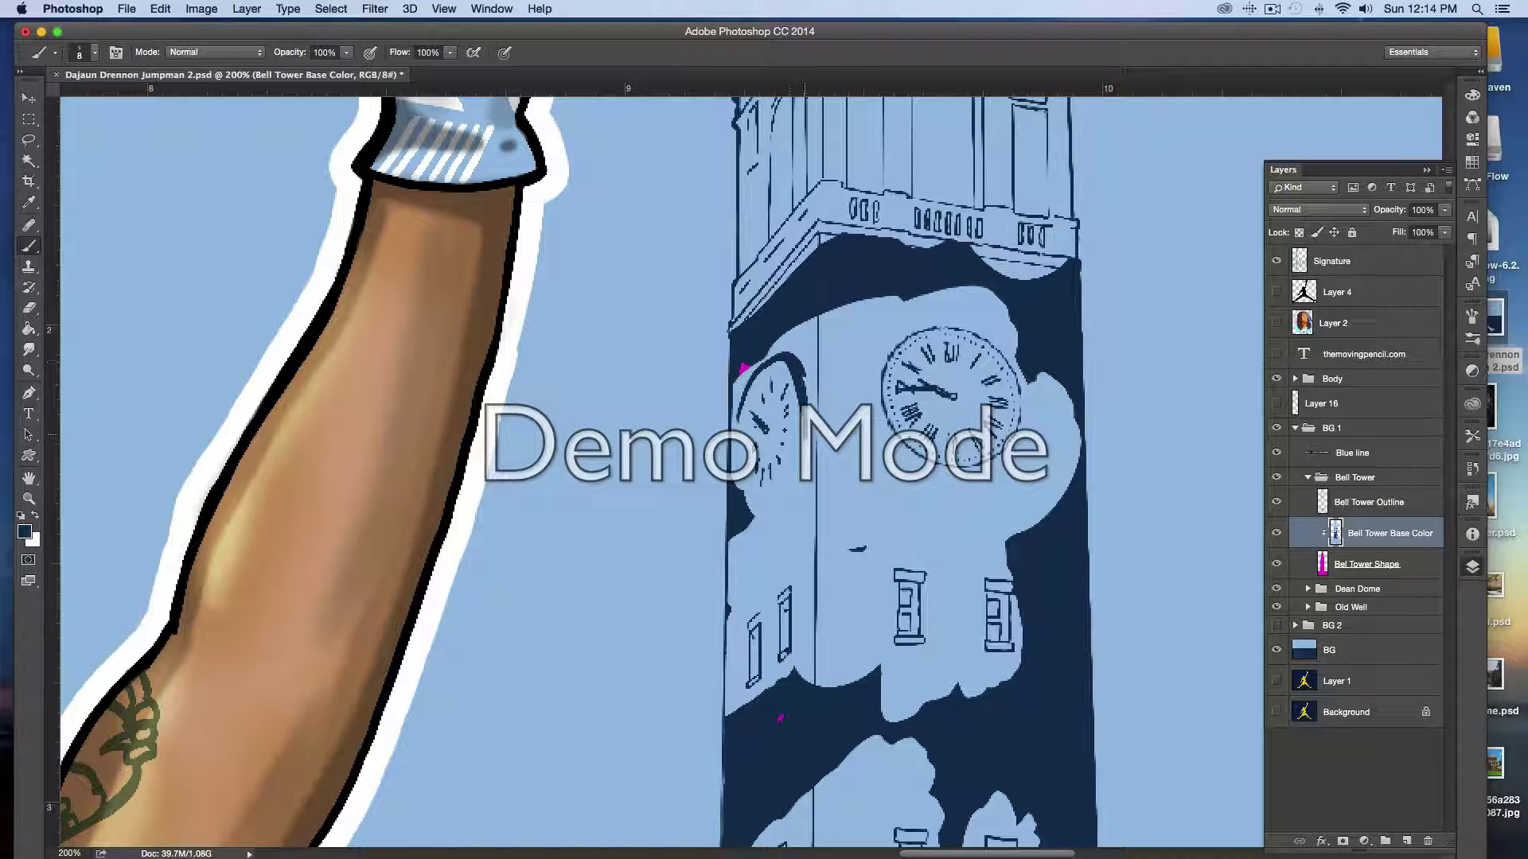
{"action": "mouse_move", "coordinate": [767, 365]}
{"action": "left_mouse_down"}
{"action": "mouse_move", "coordinate": [738, 405]}
{"action": "mouse_move", "coordinate": [744, 387]}
{"action": "mouse_move", "coordinate": [735, 429]}
{"action": "mouse_move", "coordinate": [741, 483]}
{"action": "mouse_move", "coordinate": [796, 491]}
{"action": "mouse_move", "coordinate": [755, 513]}
{"action": "mouse_move", "coordinate": [798, 473]}
{"action": "mouse_move", "coordinate": [753, 509]}
{"action": "left_mouse_up"}
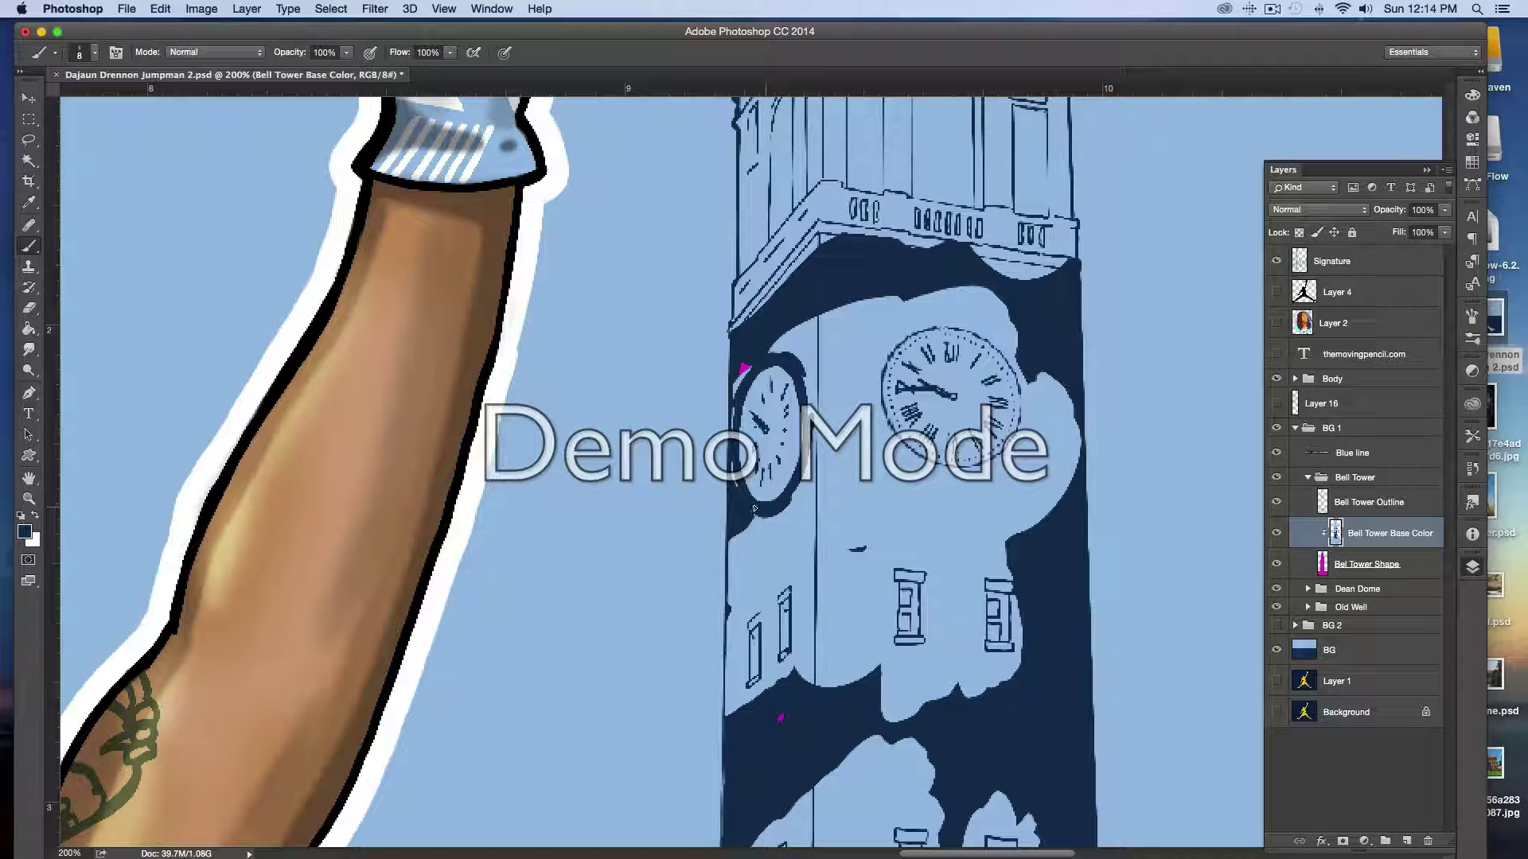
{"action": "left_click_drag", "start_coordinate": [804, 442], "coordinate": [805, 308]}
{"action": "mouse_move", "coordinate": [815, 401]}
{"action": "left_mouse_down"}
{"action": "mouse_move", "coordinate": [780, 358]}
{"action": "mouse_move", "coordinate": [736, 386]}
{"action": "mouse_move", "coordinate": [732, 490]}
{"action": "left_mouse_up"}
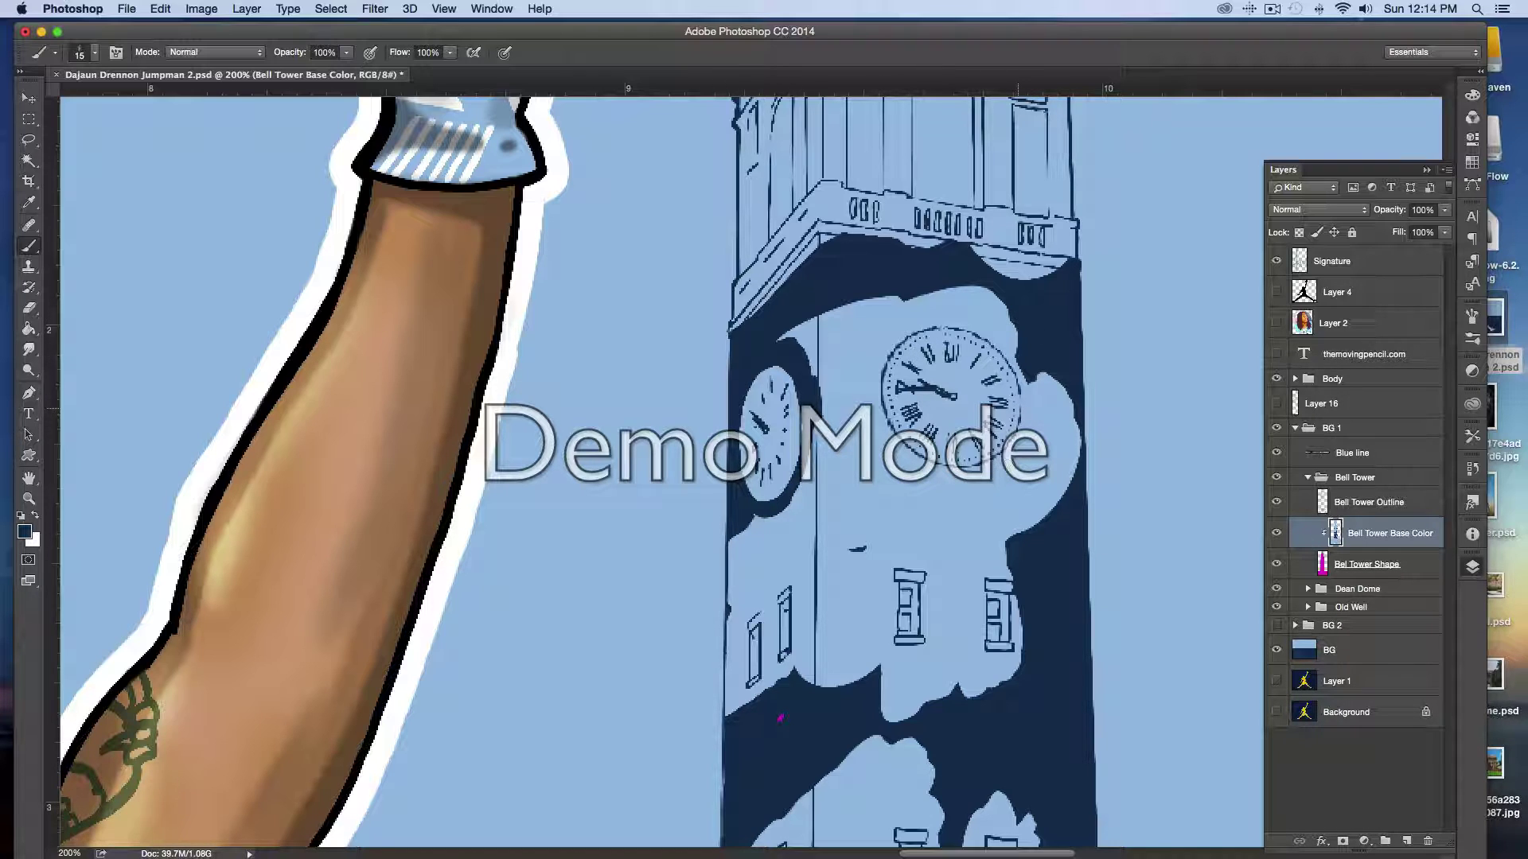
- Paint navy around the front clock face and over the walls between the belfry trim and the upper windows
{"action": "mouse_move", "coordinate": [1020, 438]}
{"action": "left_mouse_down"}
{"action": "mouse_move", "coordinate": [1016, 356]}
{"action": "mouse_move", "coordinate": [974, 298]}
{"action": "mouse_move", "coordinate": [1001, 343]}
{"action": "mouse_move", "coordinate": [949, 318]}
{"action": "mouse_move", "coordinate": [880, 340]}
{"action": "mouse_move", "coordinate": [902, 350]}
{"action": "left_mouse_up"}
{"action": "mouse_move", "coordinate": [1002, 469]}
{"action": "left_mouse_down"}
{"action": "mouse_move", "coordinate": [975, 485]}
{"action": "mouse_move", "coordinate": [997, 471]}
{"action": "mouse_move", "coordinate": [923, 479]}
{"action": "mouse_move", "coordinate": [963, 479]}
{"action": "mouse_move", "coordinate": [894, 459]}
{"action": "mouse_move", "coordinate": [912, 465]}
{"action": "mouse_move", "coordinate": [872, 396]}
{"action": "mouse_move", "coordinate": [891, 337]}
{"action": "mouse_move", "coordinate": [931, 312]}
{"action": "mouse_move", "coordinate": [1009, 330]}
{"action": "mouse_move", "coordinate": [965, 302]}
{"action": "mouse_move", "coordinate": [1000, 295]}
{"action": "mouse_move", "coordinate": [979, 266]}
{"action": "mouse_move", "coordinate": [961, 270]}
{"action": "mouse_move", "coordinate": [1022, 274]}
{"action": "mouse_move", "coordinate": [824, 245]}
{"action": "mouse_move", "coordinate": [732, 326]}
{"action": "mouse_move", "coordinate": [855, 291]}
{"action": "mouse_move", "coordinate": [947, 294]}
{"action": "mouse_move", "coordinate": [942, 282]}
{"action": "mouse_move", "coordinate": [1001, 300]}
{"action": "mouse_move", "coordinate": [1113, 270]}
{"action": "mouse_move", "coordinate": [1047, 276]}
{"action": "mouse_move", "coordinate": [1009, 310]}
{"action": "mouse_move", "coordinate": [1022, 332]}
{"action": "mouse_move", "coordinate": [898, 304]}
{"action": "mouse_move", "coordinate": [849, 384]}
{"action": "mouse_move", "coordinate": [832, 384]}
{"action": "mouse_move", "coordinate": [784, 339]}
{"action": "mouse_move", "coordinate": [850, 329]}
{"action": "left_mouse_up"}
{"action": "key", "text": "bracketright"}
{"action": "key", "text": "bracketright"}
{"action": "mouse_move", "coordinate": [1035, 569]}
{"action": "left_mouse_down"}
{"action": "mouse_move", "coordinate": [981, 563]}
{"action": "mouse_move", "coordinate": [988, 495]}
{"action": "mouse_move", "coordinate": [1036, 437]}
{"action": "mouse_move", "coordinate": [1040, 395]}
{"action": "mouse_move", "coordinate": [1051, 514]}
{"action": "mouse_move", "coordinate": [1070, 481]}
{"action": "left_mouse_up"}
{"action": "mouse_move", "coordinate": [951, 505]}
{"action": "left_mouse_down"}
{"action": "mouse_move", "coordinate": [876, 557]}
{"action": "mouse_move", "coordinate": [825, 553]}
{"action": "mouse_move", "coordinate": [743, 588]}
{"action": "mouse_move", "coordinate": [774, 541]}
{"action": "mouse_move", "coordinate": [742, 539]}
{"action": "mouse_move", "coordinate": [820, 503]}
{"action": "mouse_move", "coordinate": [825, 460]}
{"action": "mouse_move", "coordinate": [820, 503]}
{"action": "mouse_move", "coordinate": [887, 481]}
{"action": "left_mouse_up"}
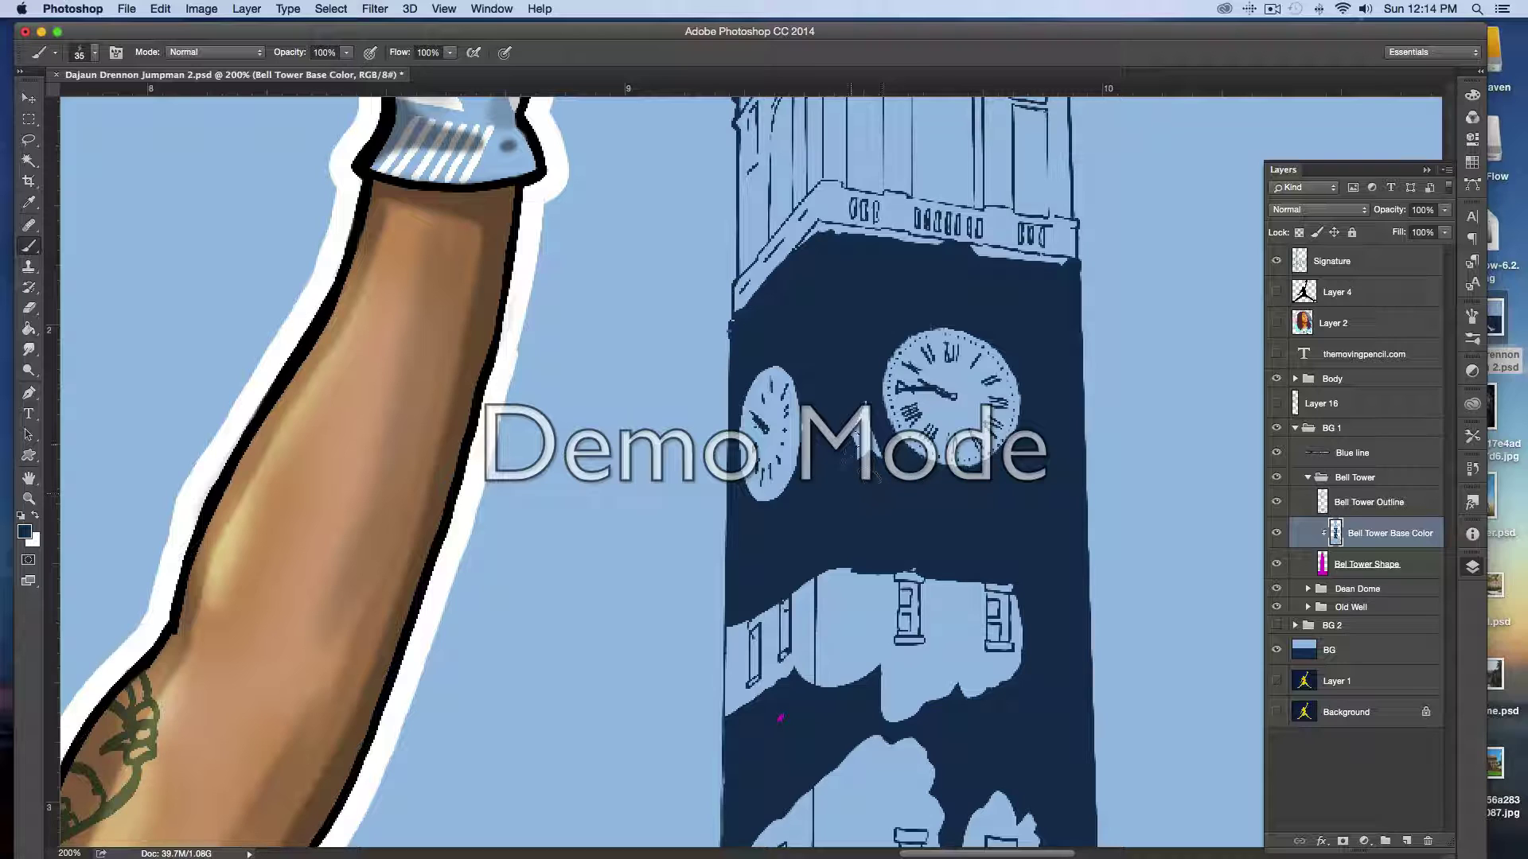
- Paint navy over the tower corner and around the narrow left-hand pair of windows below the clocks
{"action": "mouse_move", "coordinate": [866, 575]}
{"action": "left_mouse_down"}
{"action": "mouse_move", "coordinate": [864, 609]}
{"action": "mouse_move", "coordinate": [871, 569]}
{"action": "mouse_move", "coordinate": [803, 660]}
{"action": "left_mouse_up"}
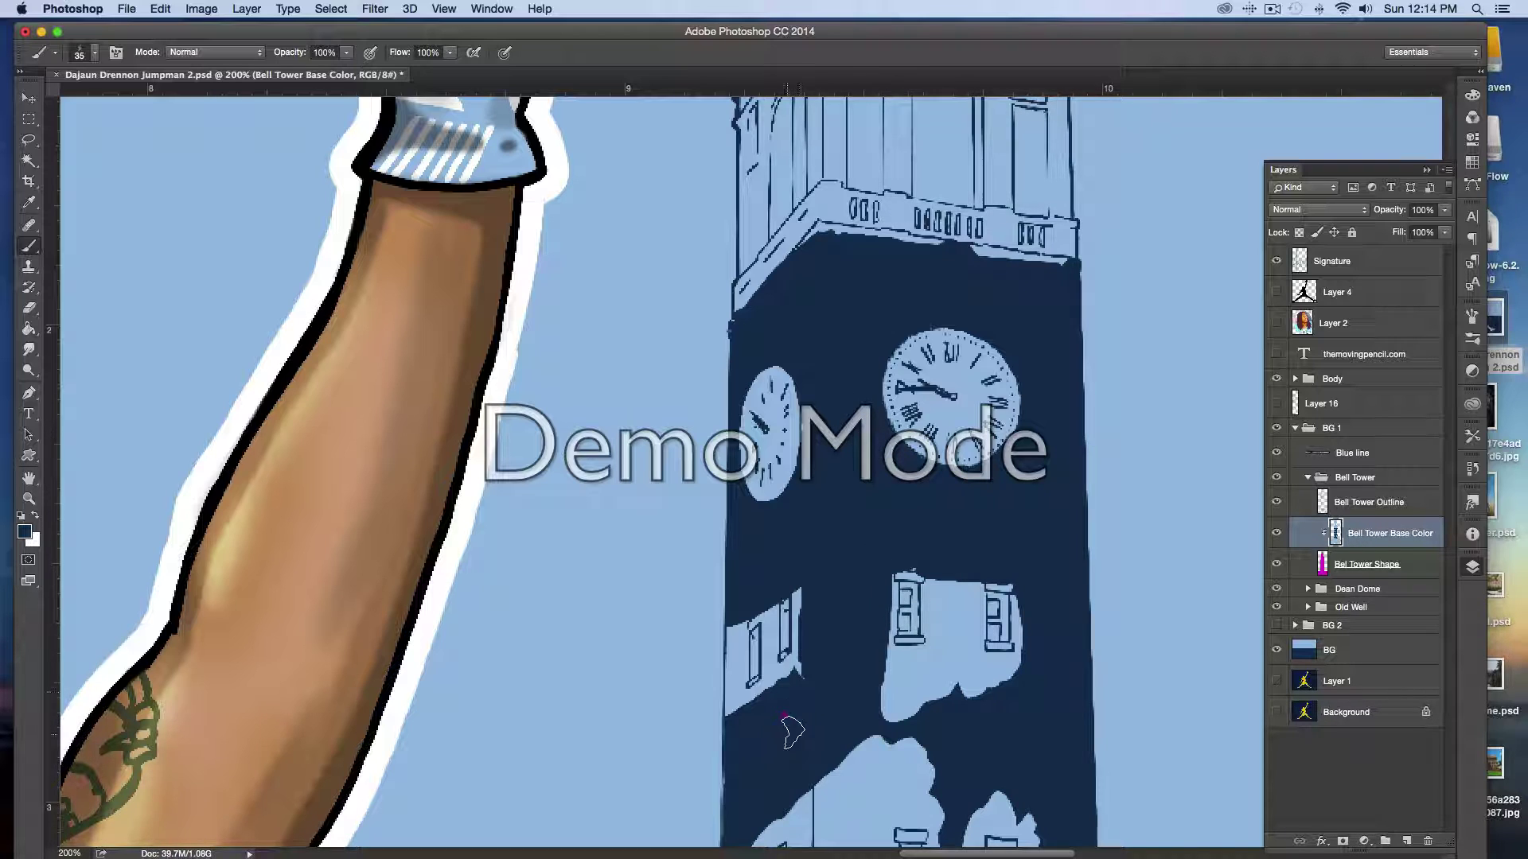
{"action": "key", "text": "bracketleft"}
{"action": "key", "text": "bracketleft"}
{"action": "mouse_move", "coordinate": [722, 686]}
{"action": "left_mouse_down"}
{"action": "mouse_move", "coordinate": [736, 638]}
{"action": "mouse_move", "coordinate": [778, 674]}
{"action": "mouse_move", "coordinate": [791, 663]}
{"action": "mouse_move", "coordinate": [796, 586]}
{"action": "mouse_move", "coordinate": [804, 604]}
{"action": "mouse_move", "coordinate": [772, 606]}
{"action": "mouse_move", "coordinate": [772, 687]}
{"action": "mouse_move", "coordinate": [765, 607]}
{"action": "left_mouse_up"}
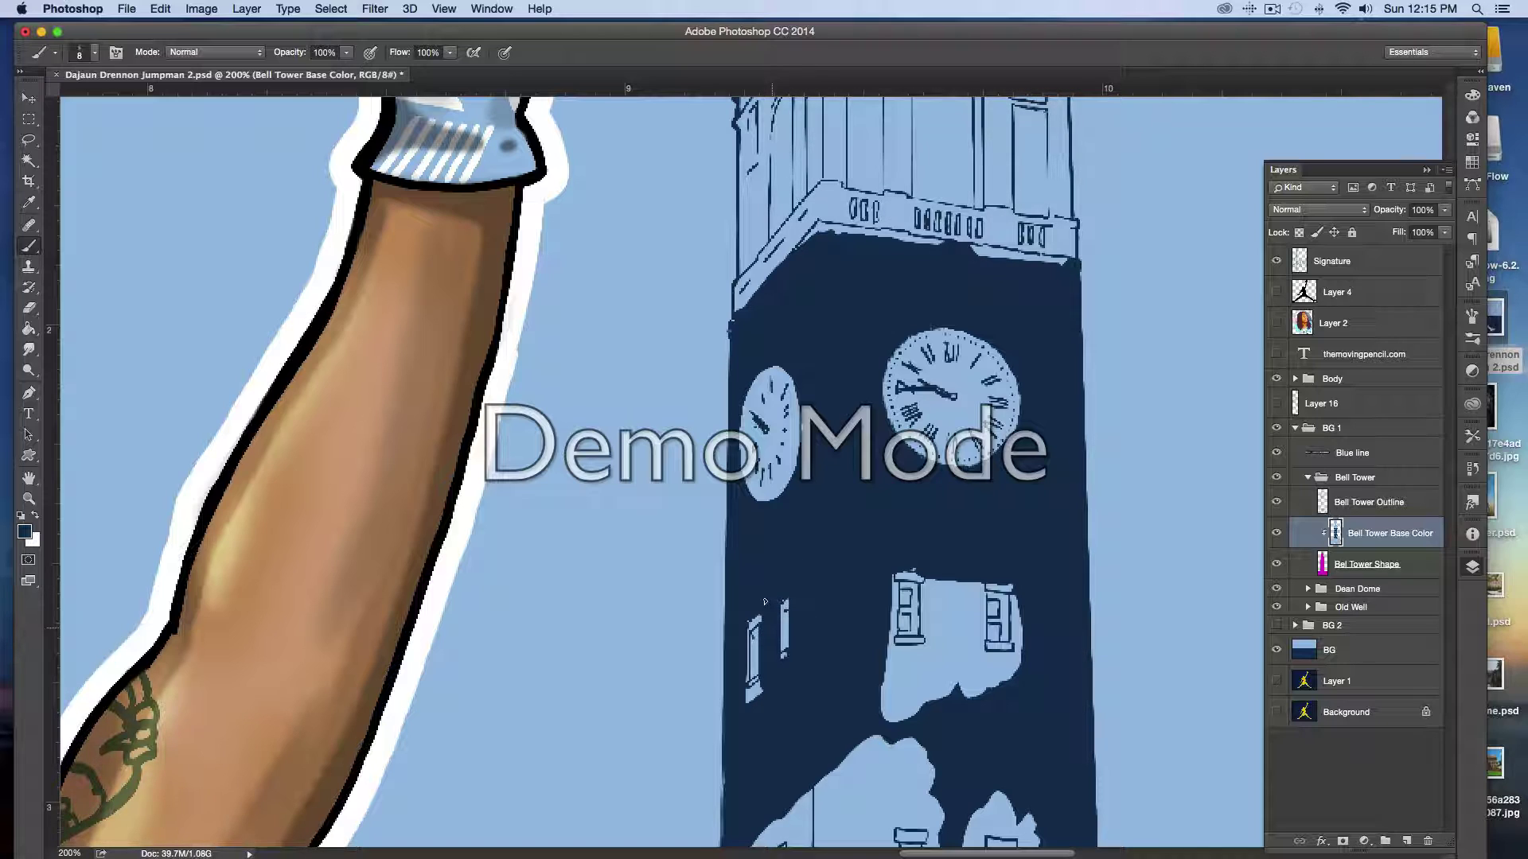
{"action": "left_click_drag", "start_coordinate": [756, 683], "coordinate": [749, 703]}
- Paint navy around and between the two front windows below the clock, covering the light blue patches beneath them
{"action": "left_click_drag", "start_coordinate": [902, 652], "coordinate": [901, 653]}
{"action": "mouse_move", "coordinate": [895, 593]}
{"action": "left_mouse_down"}
{"action": "mouse_move", "coordinate": [890, 645]}
{"action": "mouse_move", "coordinate": [927, 629]}
{"action": "left_mouse_up"}
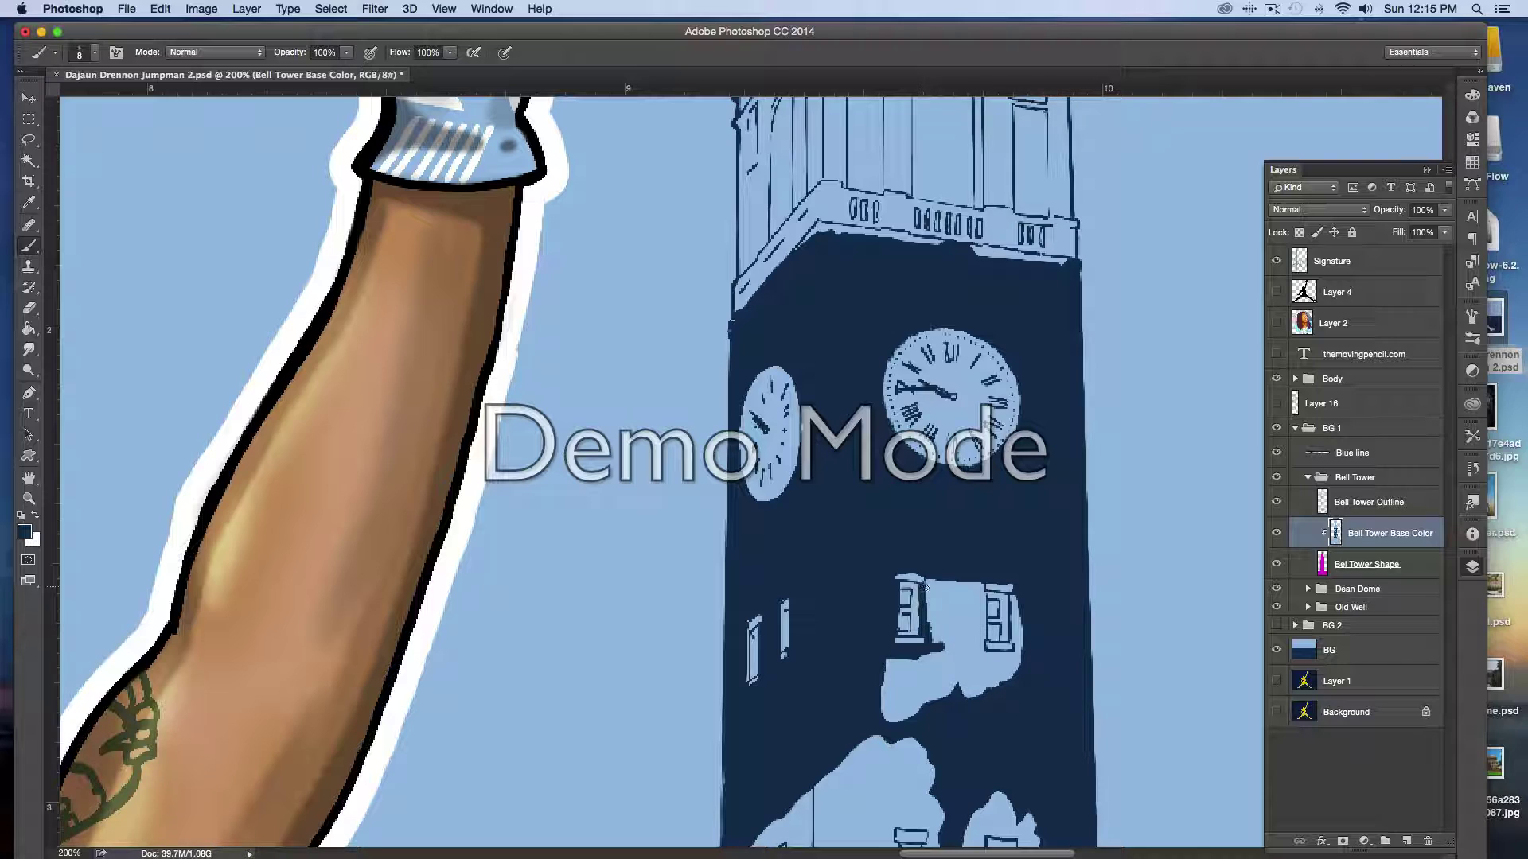
{"action": "mouse_move", "coordinate": [975, 584]}
{"action": "left_mouse_down"}
{"action": "mouse_move", "coordinate": [979, 667]}
{"action": "mouse_move", "coordinate": [973, 656]}
{"action": "mouse_move", "coordinate": [1015, 654]}
{"action": "mouse_move", "coordinate": [1014, 616]}
{"action": "left_mouse_up"}
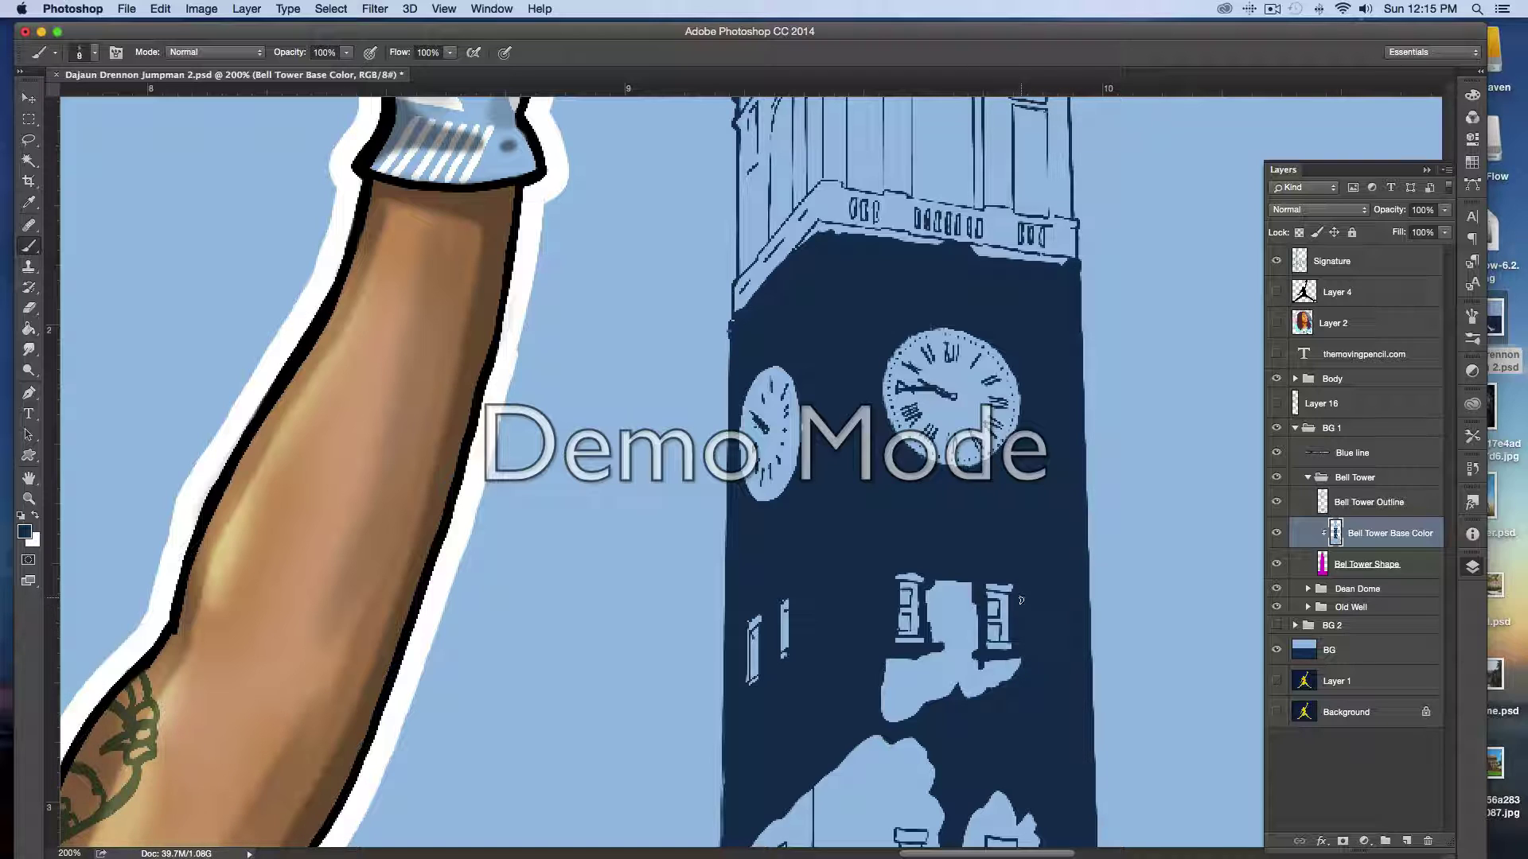
{"action": "mouse_move", "coordinate": [963, 595]}
{"action": "left_mouse_down"}
{"action": "mouse_move", "coordinate": [971, 667]}
{"action": "mouse_move", "coordinate": [958, 605]}
{"action": "mouse_move", "coordinate": [938, 665]}
{"action": "mouse_move", "coordinate": [932, 586]}
{"action": "mouse_move", "coordinate": [953, 603]}
{"action": "left_mouse_up"}
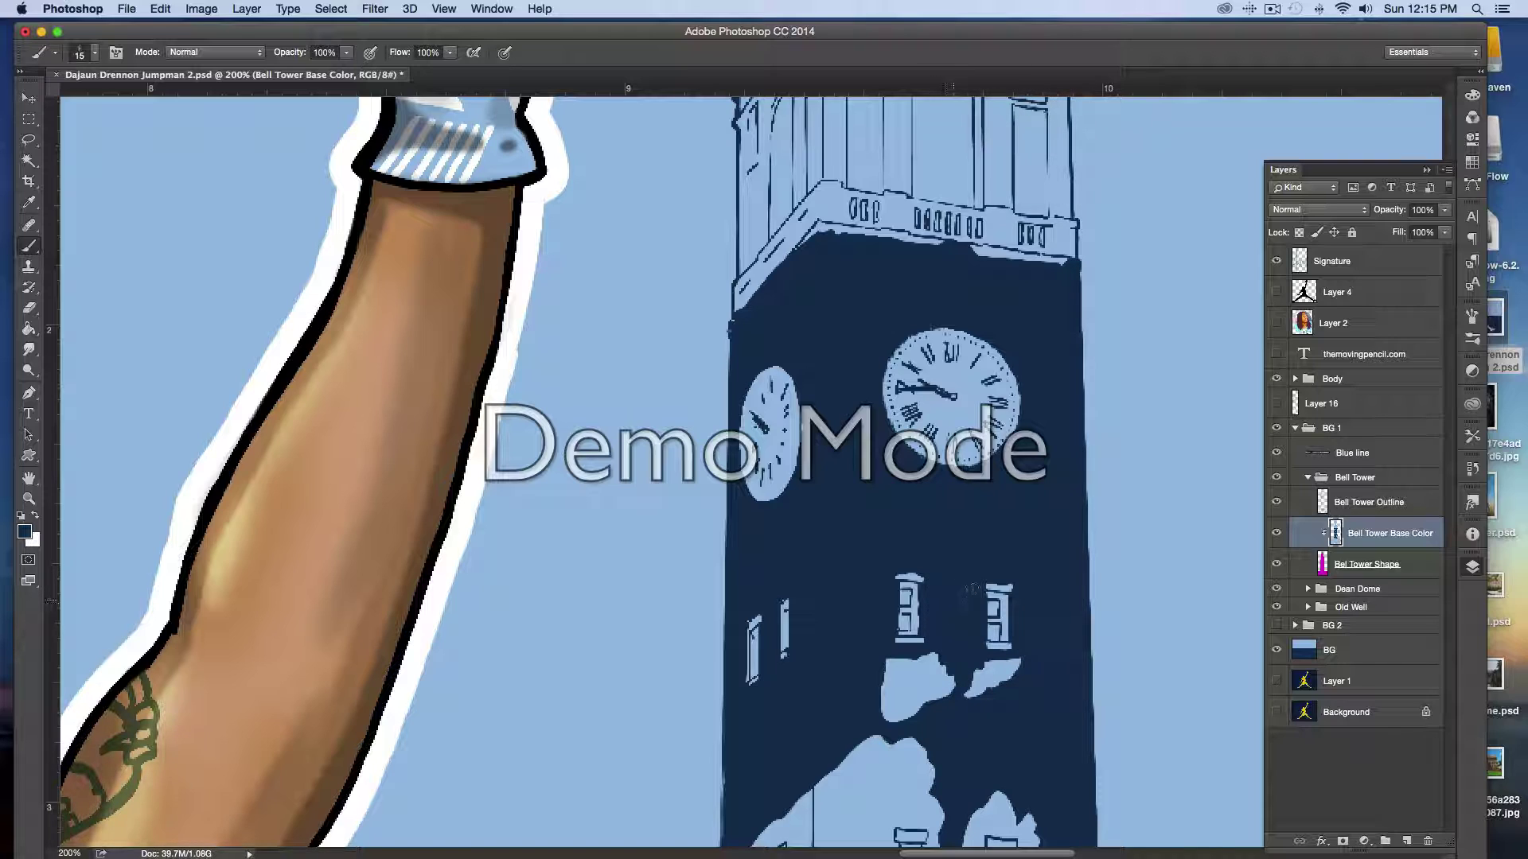
{"action": "mouse_move", "coordinate": [1032, 674]}
{"action": "left_mouse_down"}
{"action": "mouse_move", "coordinate": [992, 698]}
{"action": "mouse_move", "coordinate": [868, 721]}
{"action": "mouse_move", "coordinate": [859, 694]}
{"action": "mouse_move", "coordinate": [944, 660]}
{"action": "mouse_move", "coordinate": [889, 660]}
{"action": "left_mouse_up"}
- Paint navy around the two front windows in the shaft's second row and across the wall to the left-hand windows
{"action": "scroll", "coordinate": [927, 665], "scroll_direction": "down", "scroll_amount": 10}
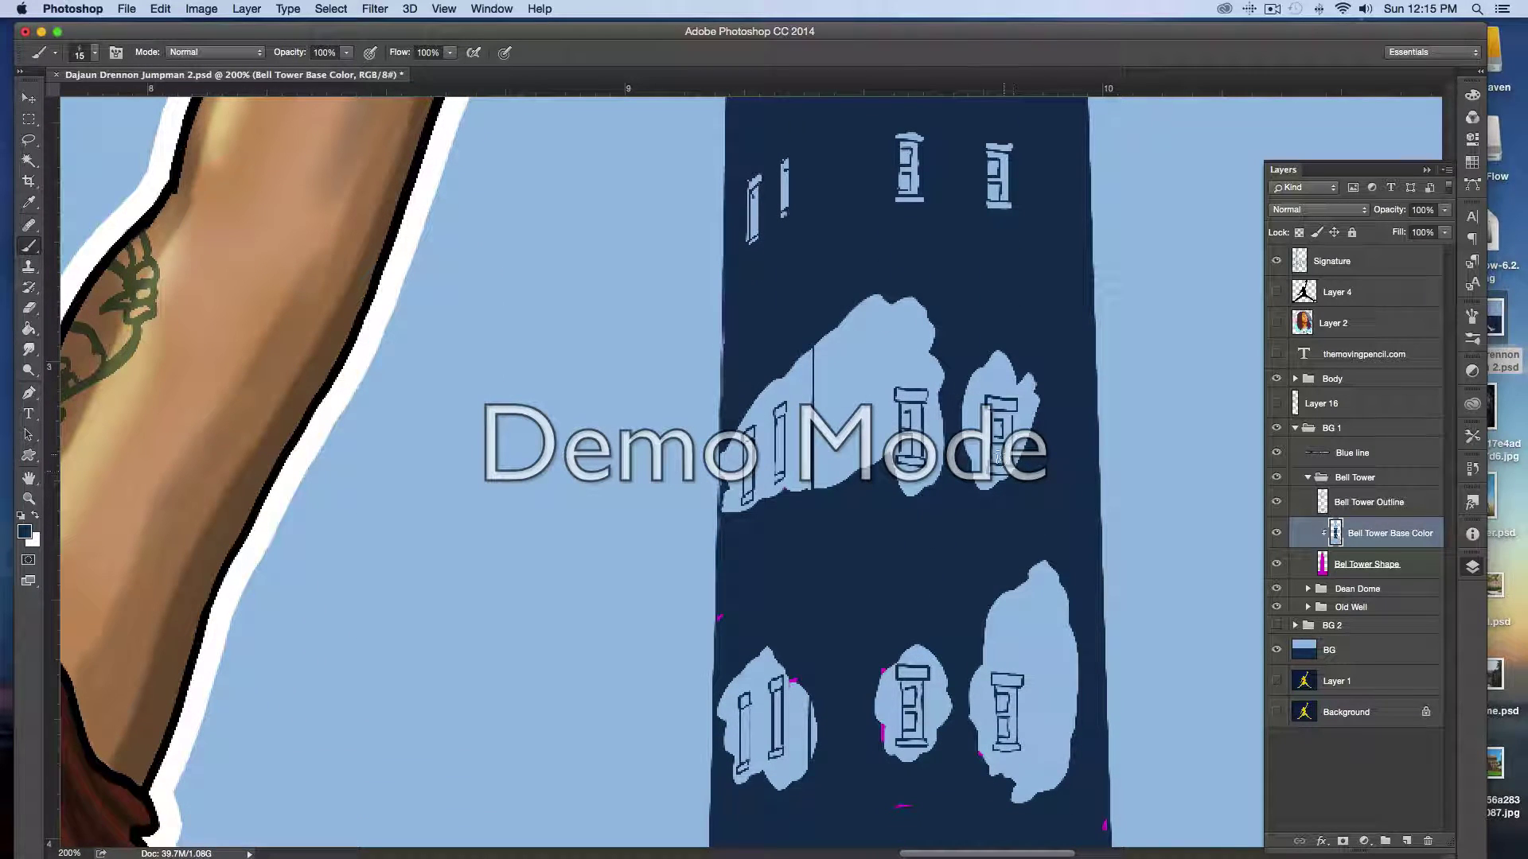
{"action": "left_click", "coordinate": [979, 440], "text": "alt"}
{"action": "left_click", "coordinate": [857, 494], "text": "alt"}
{"action": "mouse_move", "coordinate": [904, 489]}
{"action": "left_mouse_down"}
{"action": "mouse_move", "coordinate": [923, 484]}
{"action": "mouse_move", "coordinate": [881, 480]}
{"action": "mouse_move", "coordinate": [1018, 491]}
{"action": "mouse_move", "coordinate": [1014, 423]}
{"action": "mouse_move", "coordinate": [1020, 396]}
{"action": "mouse_move", "coordinate": [1023, 446]}
{"action": "mouse_move", "coordinate": [1034, 390]}
{"action": "mouse_move", "coordinate": [1028, 376]}
{"action": "mouse_move", "coordinate": [995, 393]}
{"action": "mouse_move", "coordinate": [958, 385]}
{"action": "mouse_move", "coordinate": [922, 410]}
{"action": "left_mouse_up"}
{"action": "key", "text": "bracketleft"}
{"action": "key", "text": "bracketleft"}
{"action": "key", "text": "bracketleft"}
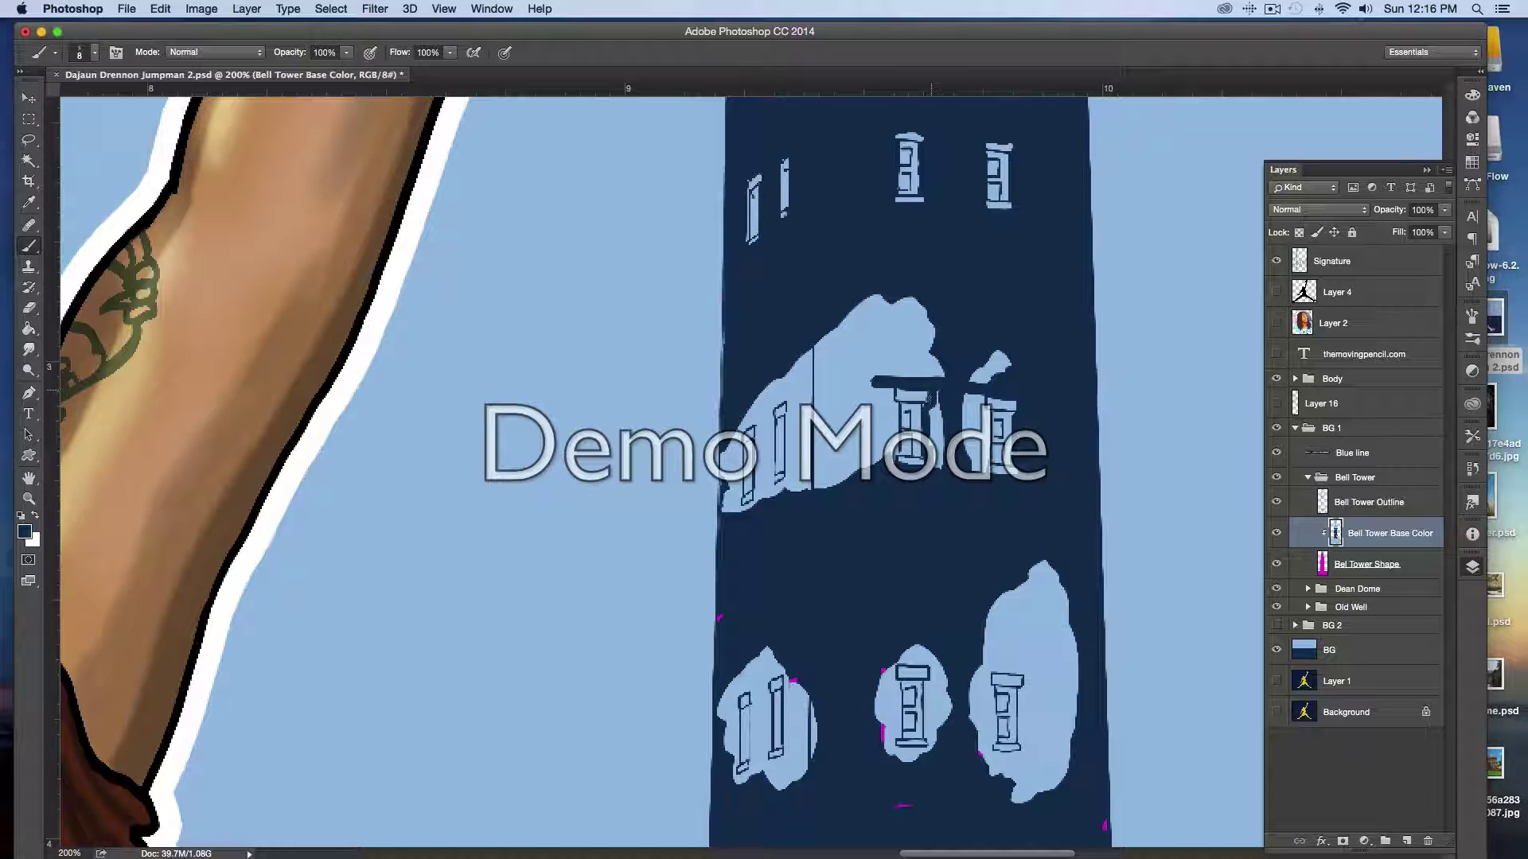
{"action": "mouse_move", "coordinate": [930, 397]}
{"action": "left_mouse_down"}
{"action": "mouse_move", "coordinate": [925, 430]}
{"action": "mouse_move", "coordinate": [932, 404]}
{"action": "mouse_move", "coordinate": [975, 398]}
{"action": "mouse_move", "coordinate": [978, 465]}
{"action": "mouse_move", "coordinate": [966, 407]}
{"action": "mouse_move", "coordinate": [964, 424]}
{"action": "mouse_move", "coordinate": [989, 376]}
{"action": "mouse_move", "coordinate": [948, 365]}
{"action": "mouse_move", "coordinate": [1001, 379]}
{"action": "mouse_move", "coordinate": [1012, 375]}
{"action": "mouse_move", "coordinate": [948, 367]}
{"action": "mouse_move", "coordinate": [1012, 352]}
{"action": "mouse_move", "coordinate": [910, 334]}
{"action": "mouse_move", "coordinate": [947, 378]}
{"action": "mouse_move", "coordinate": [854, 370]}
{"action": "mouse_move", "coordinate": [757, 403]}
{"action": "mouse_move", "coordinate": [774, 390]}
{"action": "mouse_move", "coordinate": [728, 338]}
{"action": "mouse_move", "coordinate": [717, 377]}
{"action": "mouse_move", "coordinate": [726, 357]}
{"action": "mouse_move", "coordinate": [843, 353]}
{"action": "mouse_move", "coordinate": [855, 318]}
{"action": "mouse_move", "coordinate": [839, 339]}
{"action": "mouse_move", "coordinate": [923, 318]}
{"action": "mouse_move", "coordinate": [893, 354]}
{"action": "mouse_move", "coordinate": [827, 360]}
{"action": "mouse_move", "coordinate": [932, 322]}
{"action": "left_mouse_up"}
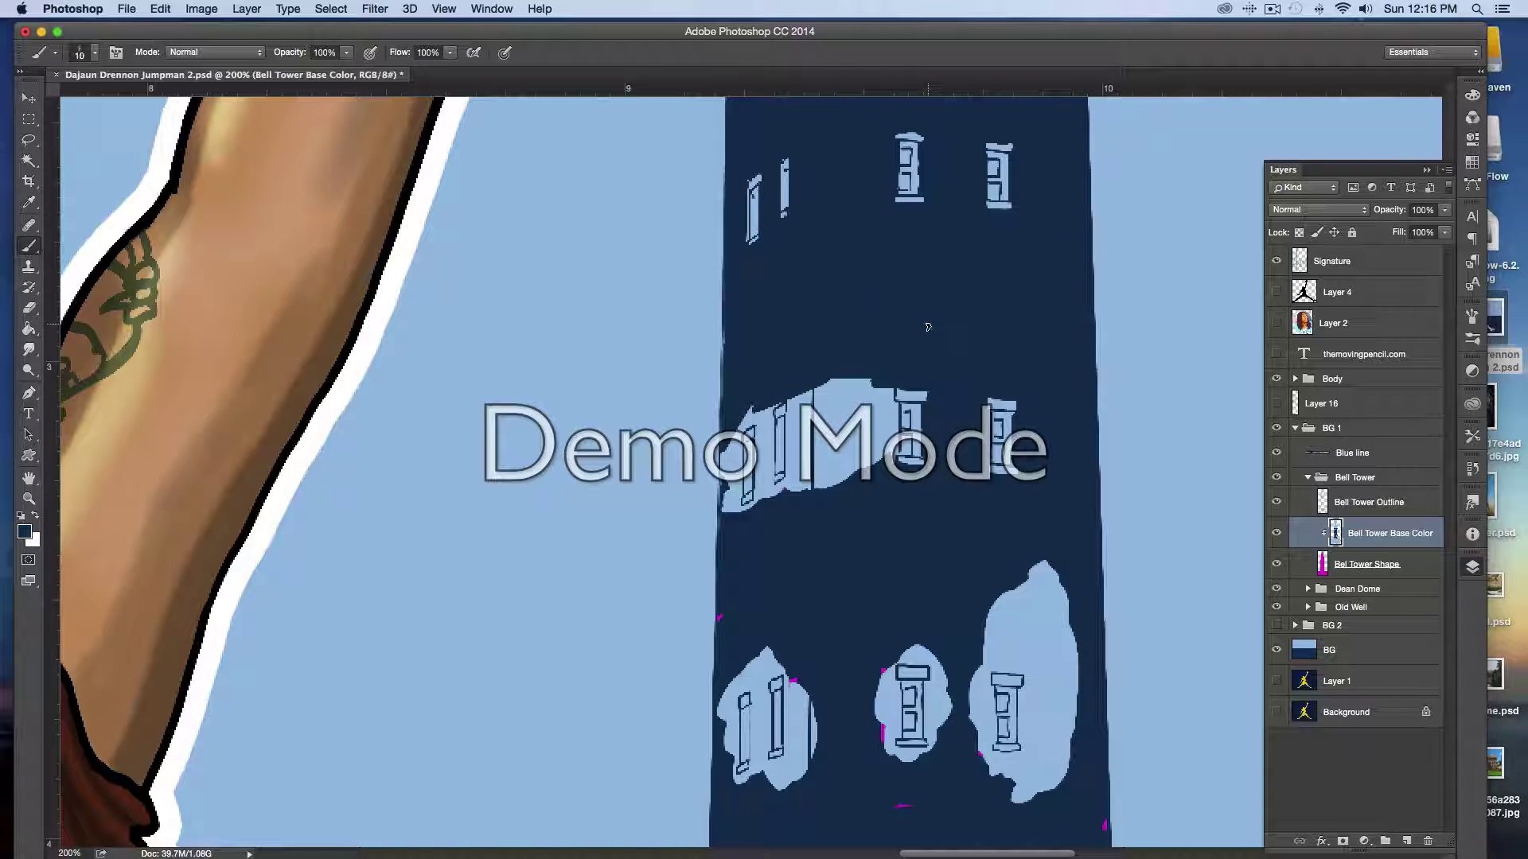
{"action": "left_click_drag", "start_coordinate": [880, 397], "coordinate": [889, 450]}
{"action": "key", "text": "bracketright"}
{"action": "key", "text": "bracketright"}
{"action": "mouse_move", "coordinate": [875, 390]}
{"action": "left_mouse_down"}
{"action": "mouse_move", "coordinate": [835, 489]}
{"action": "mouse_move", "coordinate": [815, 394]}
{"action": "mouse_move", "coordinate": [791, 496]}
{"action": "mouse_move", "coordinate": [791, 400]}
{"action": "mouse_move", "coordinate": [790, 419]}
{"action": "left_mouse_up"}
- Reduce the brush to 9 and paint navy around and between the narrow left-hand windows in the second row
{"action": "key", "text": "bracketleft"}
{"action": "key", "text": "bracketleft"}
{"action": "key", "text": "bracketleft"}
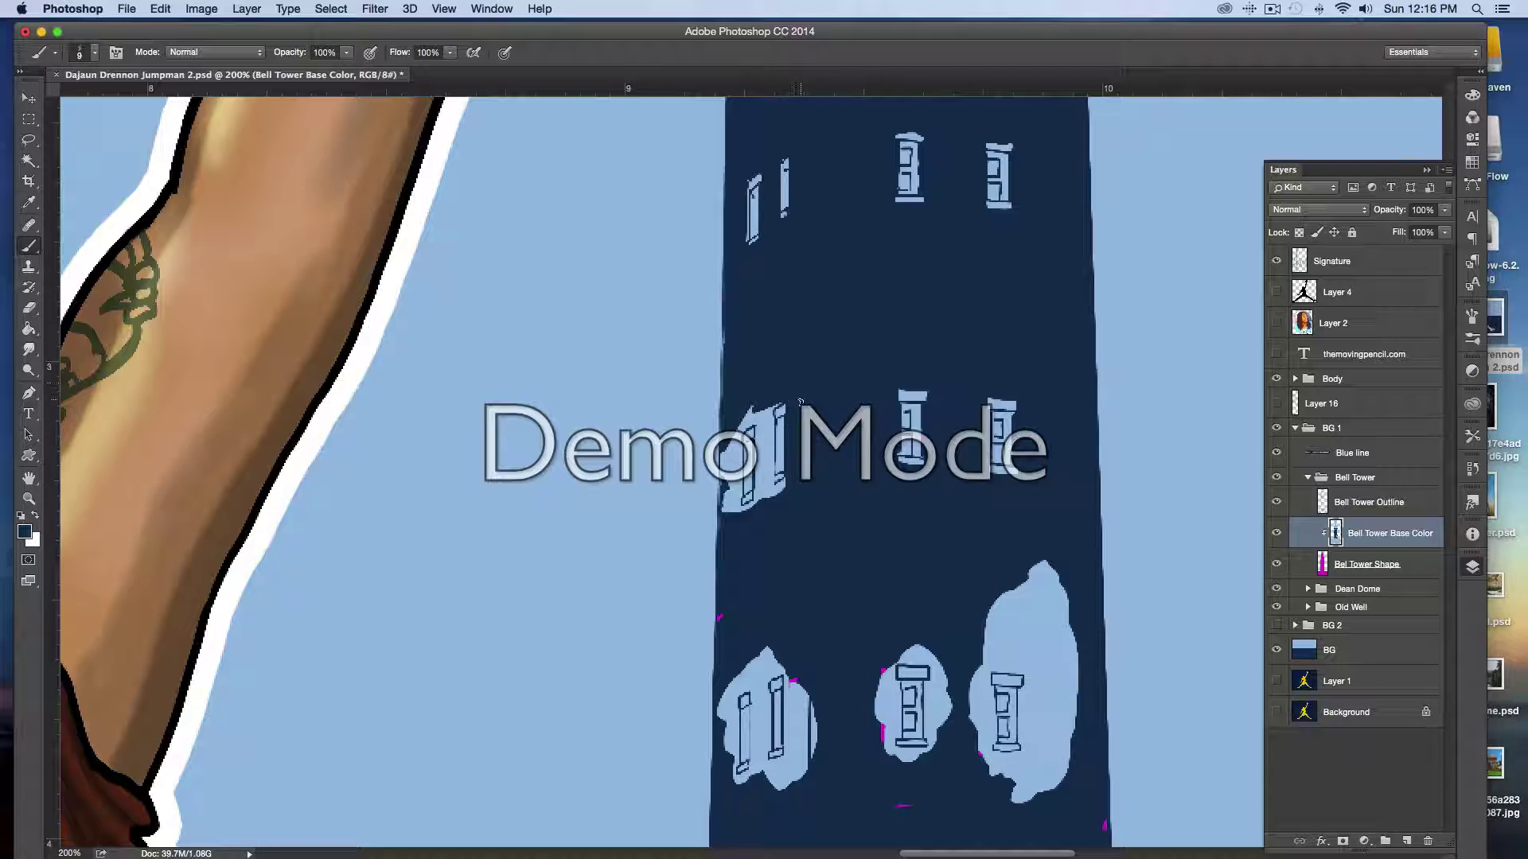
{"action": "left_click_drag", "start_coordinate": [793, 485], "coordinate": [738, 518]}
{"action": "mouse_move", "coordinate": [769, 477]}
{"action": "left_mouse_down"}
{"action": "mouse_move", "coordinate": [771, 408]}
{"action": "mouse_move", "coordinate": [751, 423]}
{"action": "left_mouse_up"}
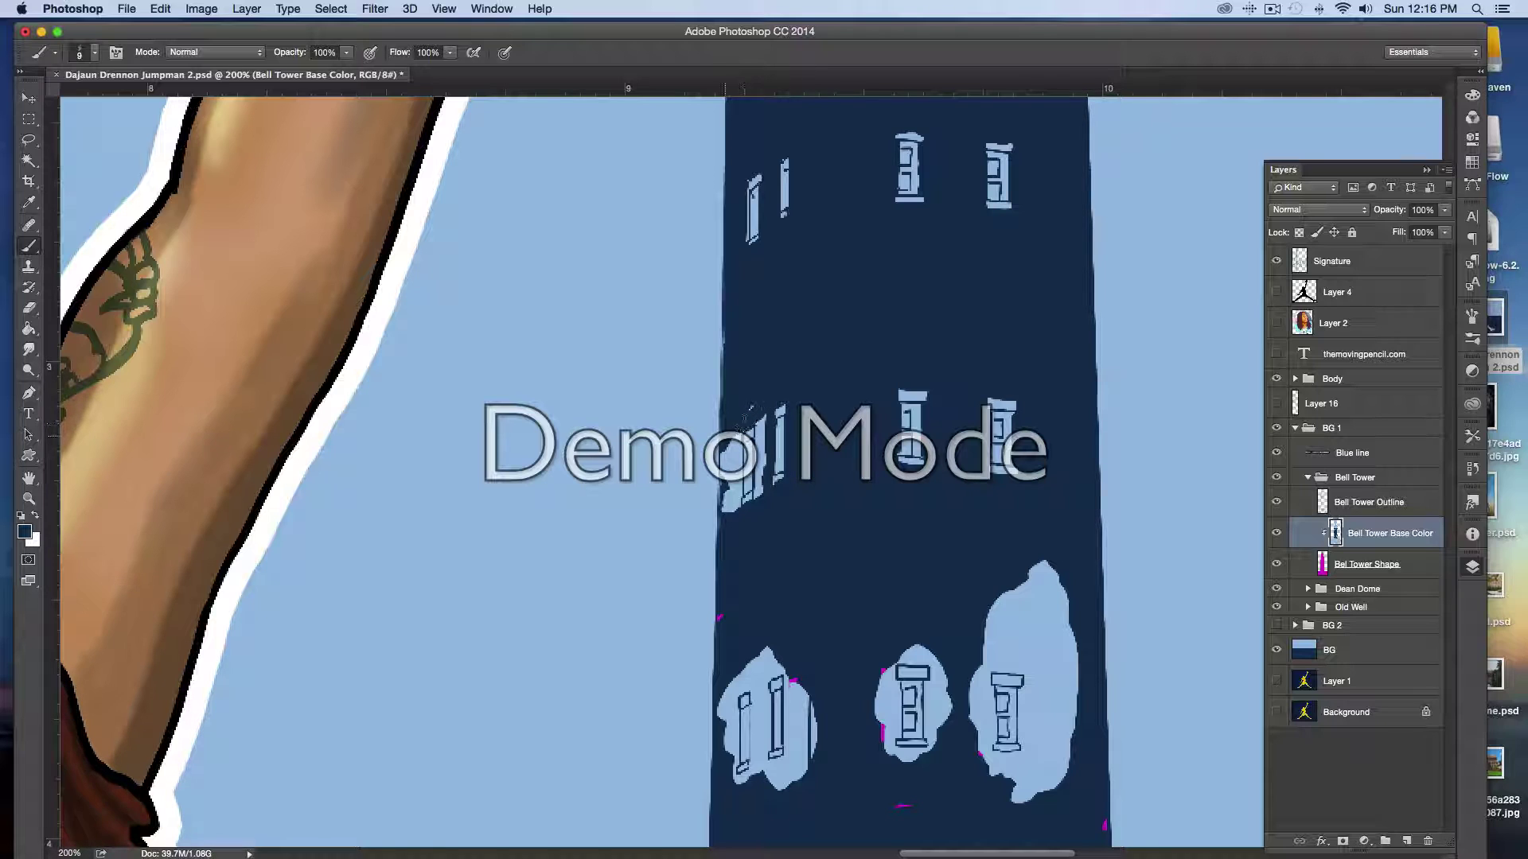
{"action": "left_click_drag", "start_coordinate": [759, 492], "coordinate": [758, 446]}
{"action": "mouse_move", "coordinate": [738, 426]}
{"action": "left_mouse_down"}
{"action": "mouse_move", "coordinate": [736, 518]}
{"action": "mouse_move", "coordinate": [728, 442]}
{"action": "left_mouse_up"}
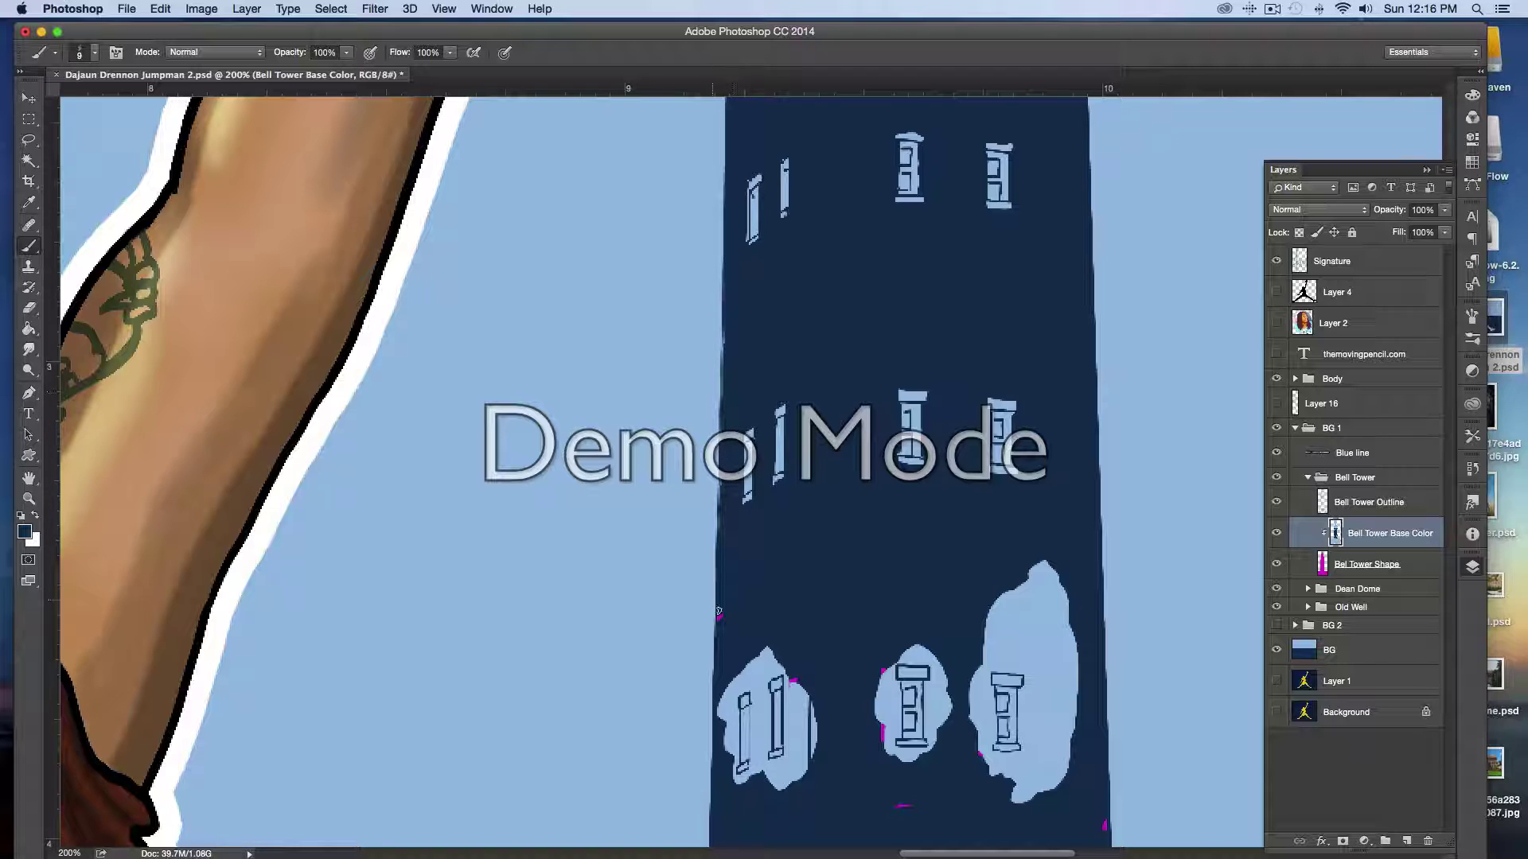
- Paint navy around the narrow left-hand windows and the middle front window in the shaft's third row
{"action": "mouse_move", "coordinate": [804, 708]}
{"action": "left_mouse_down"}
{"action": "mouse_move", "coordinate": [810, 773]}
{"action": "mouse_move", "coordinate": [816, 684]}
{"action": "mouse_move", "coordinate": [802, 688]}
{"action": "mouse_move", "coordinate": [795, 779]}
{"action": "mouse_move", "coordinate": [786, 702]}
{"action": "mouse_move", "coordinate": [816, 656]}
{"action": "mouse_move", "coordinate": [721, 702]}
{"action": "mouse_move", "coordinate": [758, 671]}
{"action": "left_mouse_up"}
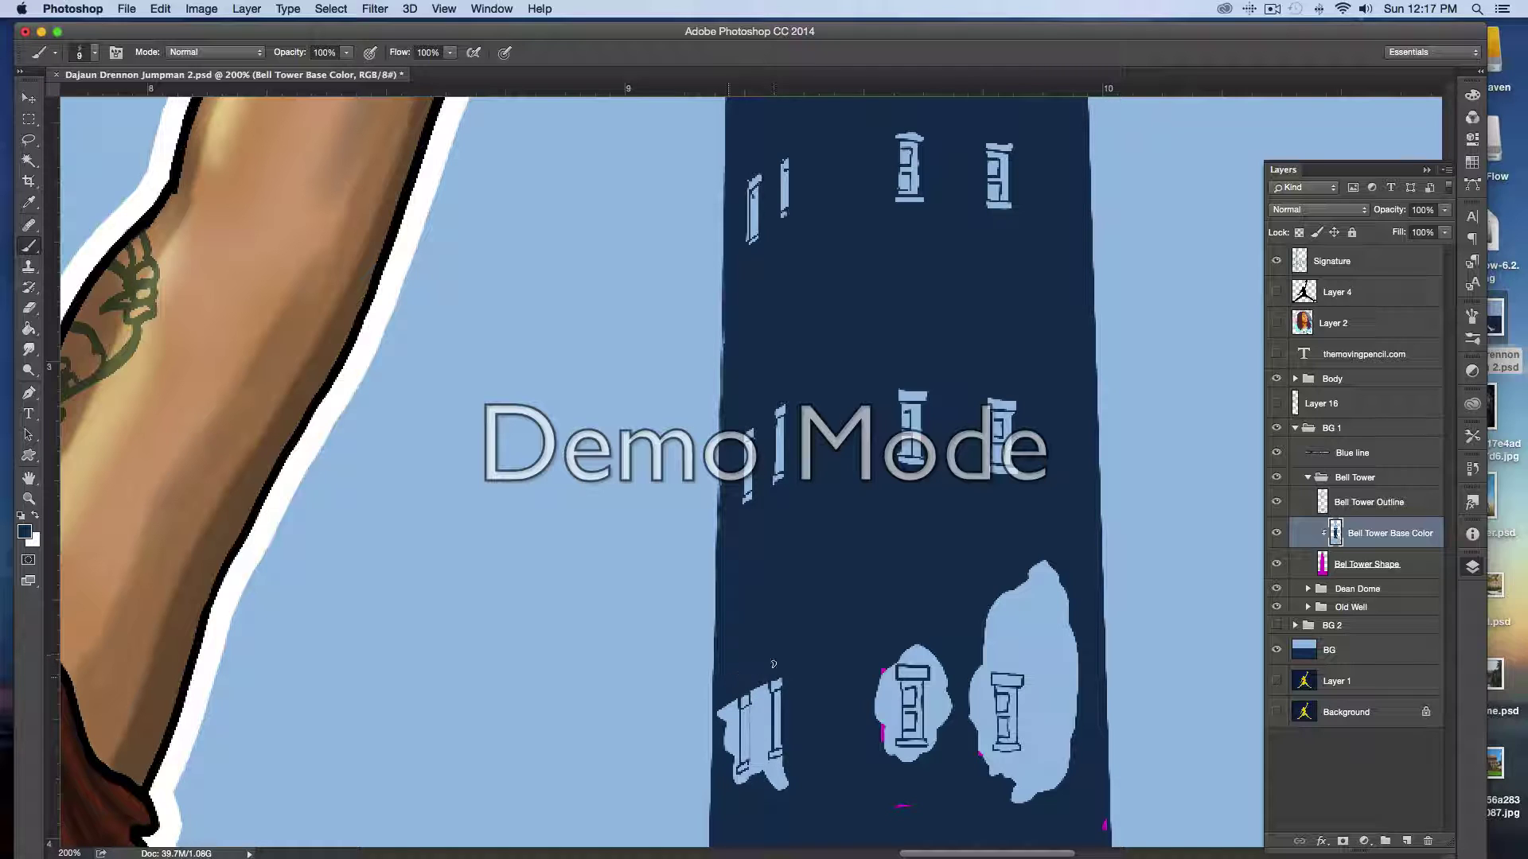
{"action": "mouse_move", "coordinate": [778, 774]}
{"action": "left_mouse_down"}
{"action": "mouse_move", "coordinate": [755, 762]}
{"action": "mouse_move", "coordinate": [731, 784]}
{"action": "mouse_move", "coordinate": [781, 786]}
{"action": "left_mouse_up"}
{"action": "mouse_move", "coordinate": [765, 699]}
{"action": "left_mouse_down"}
{"action": "mouse_move", "coordinate": [751, 778]}
{"action": "mouse_move", "coordinate": [755, 693]}
{"action": "mouse_move", "coordinate": [762, 703]}
{"action": "left_mouse_up"}
{"action": "mouse_move", "coordinate": [732, 774]}
{"action": "left_mouse_down"}
{"action": "mouse_move", "coordinate": [729, 699]}
{"action": "mouse_move", "coordinate": [717, 747]}
{"action": "mouse_move", "coordinate": [721, 710]}
{"action": "left_mouse_up"}
{"action": "mouse_move", "coordinate": [879, 682]}
{"action": "left_mouse_down"}
{"action": "mouse_move", "coordinate": [891, 673]}
{"action": "mouse_move", "coordinate": [897, 691]}
{"action": "mouse_move", "coordinate": [888, 752]}
{"action": "mouse_move", "coordinate": [888, 697]}
{"action": "left_mouse_up"}
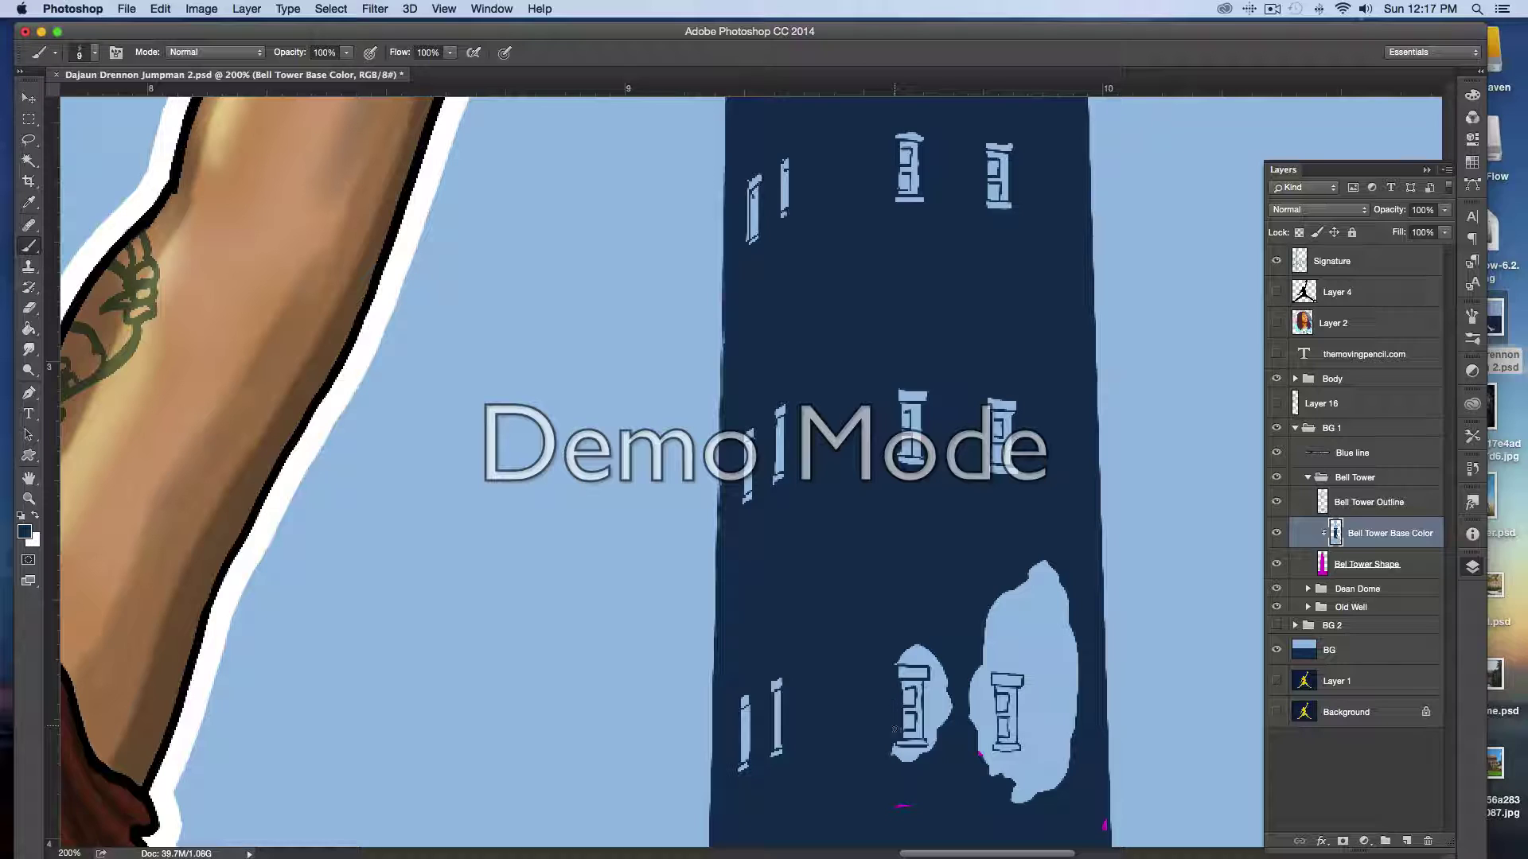
{"action": "mouse_move", "coordinate": [892, 749]}
{"action": "left_mouse_down"}
{"action": "mouse_move", "coordinate": [883, 793]}
{"action": "mouse_move", "coordinate": [908, 806]}
{"action": "mouse_move", "coordinate": [894, 757]}
{"action": "mouse_move", "coordinate": [931, 753]}
{"action": "mouse_move", "coordinate": [889, 761]}
{"action": "mouse_move", "coordinate": [926, 764]}
{"action": "mouse_move", "coordinate": [924, 687]}
{"action": "mouse_move", "coordinate": [938, 682]}
{"action": "mouse_move", "coordinate": [931, 660]}
{"action": "mouse_move", "coordinate": [941, 727]}
{"action": "mouse_move", "coordinate": [940, 694]}
{"action": "mouse_move", "coordinate": [954, 697]}
{"action": "mouse_move", "coordinate": [934, 719]}
{"action": "mouse_move", "coordinate": [931, 700]}
{"action": "mouse_move", "coordinate": [948, 650]}
{"action": "mouse_move", "coordinate": [932, 689]}
{"action": "mouse_move", "coordinate": [885, 662]}
{"action": "mouse_move", "coordinate": [932, 665]}
{"action": "mouse_move", "coordinate": [893, 649]}
{"action": "mouse_move", "coordinate": [945, 649]}
{"action": "left_mouse_up"}
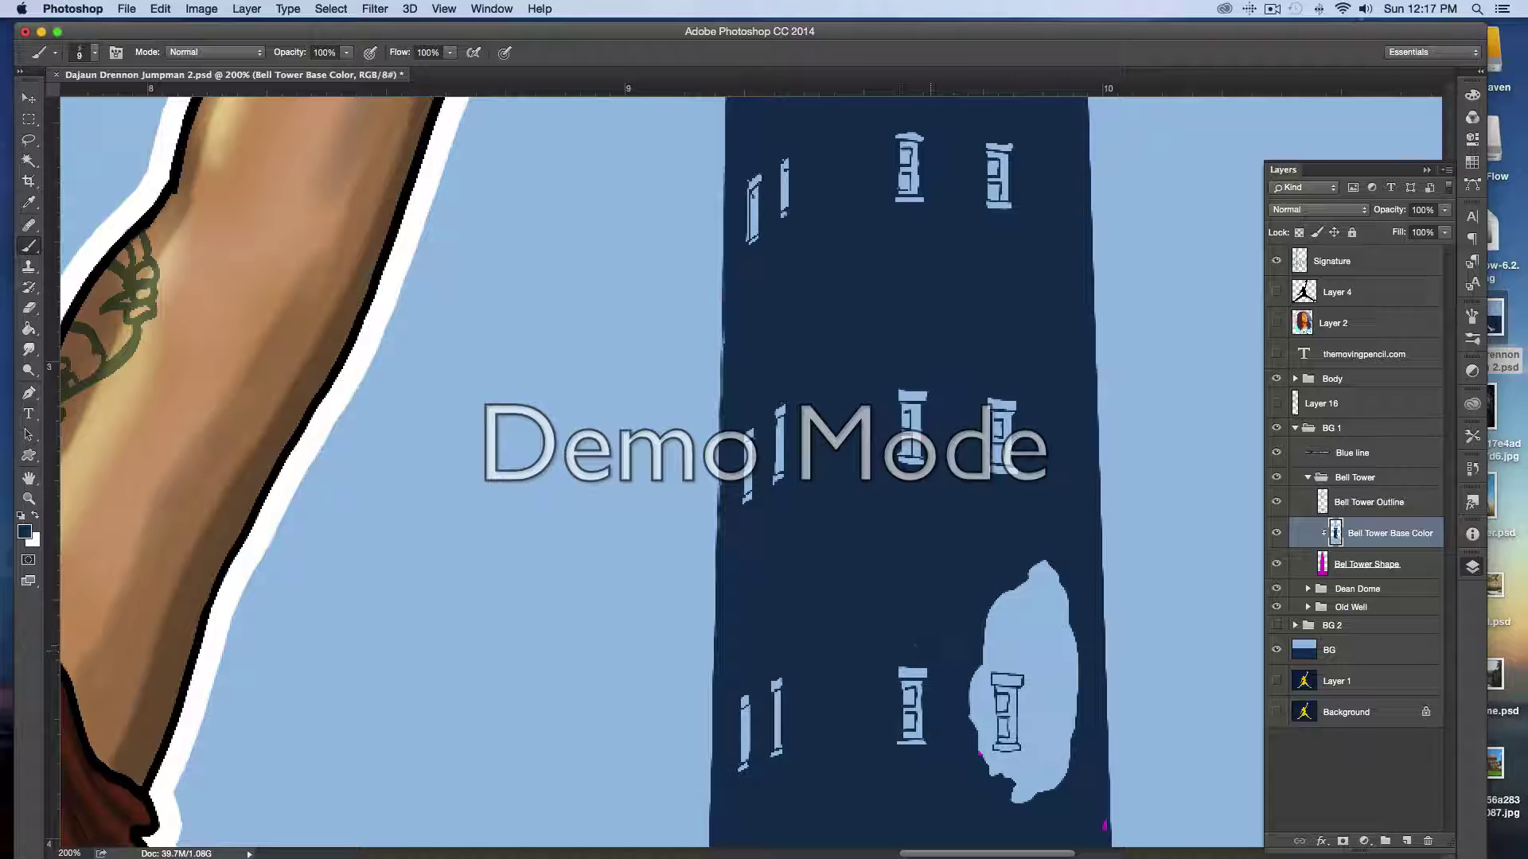
- Paint navy around the right front window in the third row, enlarging the brush to 20 for the surrounding patch
{"action": "mouse_move", "coordinate": [1035, 673]}
{"action": "left_mouse_down"}
{"action": "mouse_move", "coordinate": [971, 666]}
{"action": "mouse_move", "coordinate": [1070, 669]}
{"action": "left_mouse_up"}
{"action": "mouse_move", "coordinate": [1001, 769]}
{"action": "left_mouse_down"}
{"action": "mouse_move", "coordinate": [1044, 764]}
{"action": "mouse_move", "coordinate": [979, 753]}
{"action": "mouse_move", "coordinate": [994, 740]}
{"action": "mouse_move", "coordinate": [989, 674]}
{"action": "mouse_move", "coordinate": [982, 729]}
{"action": "mouse_move", "coordinate": [987, 702]}
{"action": "mouse_move", "coordinate": [970, 695]}
{"action": "left_mouse_up"}
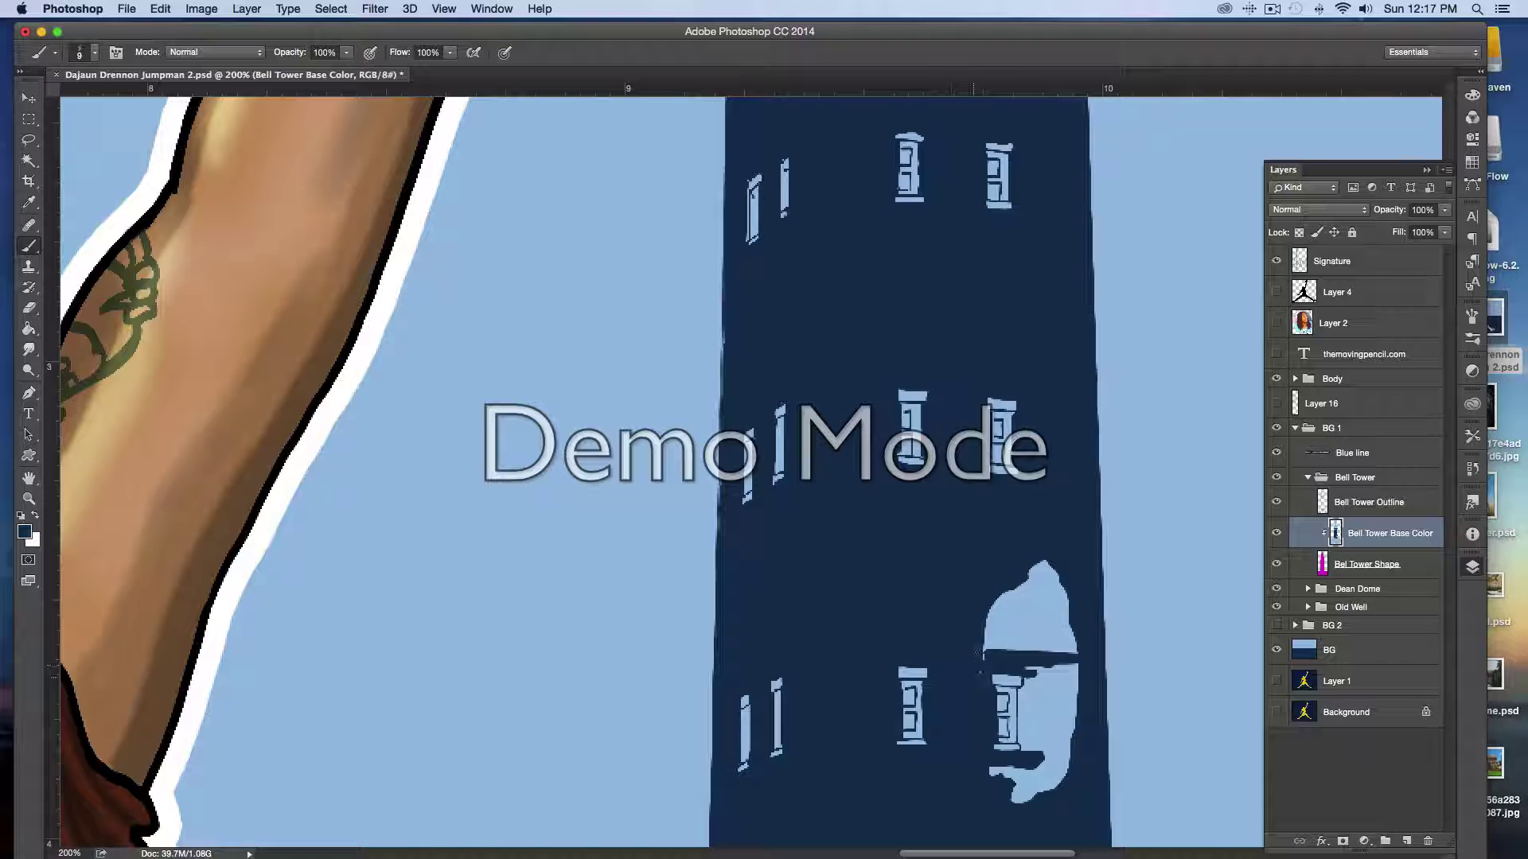
{"action": "mouse_move", "coordinate": [1031, 755]}
{"action": "left_mouse_down"}
{"action": "mouse_move", "coordinate": [1019, 691]}
{"action": "mouse_move", "coordinate": [1053, 656]}
{"action": "left_mouse_up"}
{"action": "key", "text": "bracketright"}
{"action": "mouse_move", "coordinate": [1018, 778]}
{"action": "left_mouse_down"}
{"action": "mouse_move", "coordinate": [1059, 762]}
{"action": "mouse_move", "coordinate": [1079, 705]}
{"action": "mouse_move", "coordinate": [1061, 754]}
{"action": "mouse_move", "coordinate": [1034, 723]}
{"action": "mouse_move", "coordinate": [1031, 740]}
{"action": "mouse_move", "coordinate": [1032, 685]}
{"action": "mouse_move", "coordinate": [1085, 603]}
{"action": "left_mouse_up"}
{"action": "mouse_move", "coordinate": [974, 654]}
{"action": "left_mouse_down"}
{"action": "mouse_move", "coordinate": [1055, 625]}
{"action": "mouse_move", "coordinate": [993, 595]}
{"action": "mouse_move", "coordinate": [1007, 606]}
{"action": "mouse_move", "coordinate": [1055, 582]}
{"action": "left_mouse_up"}
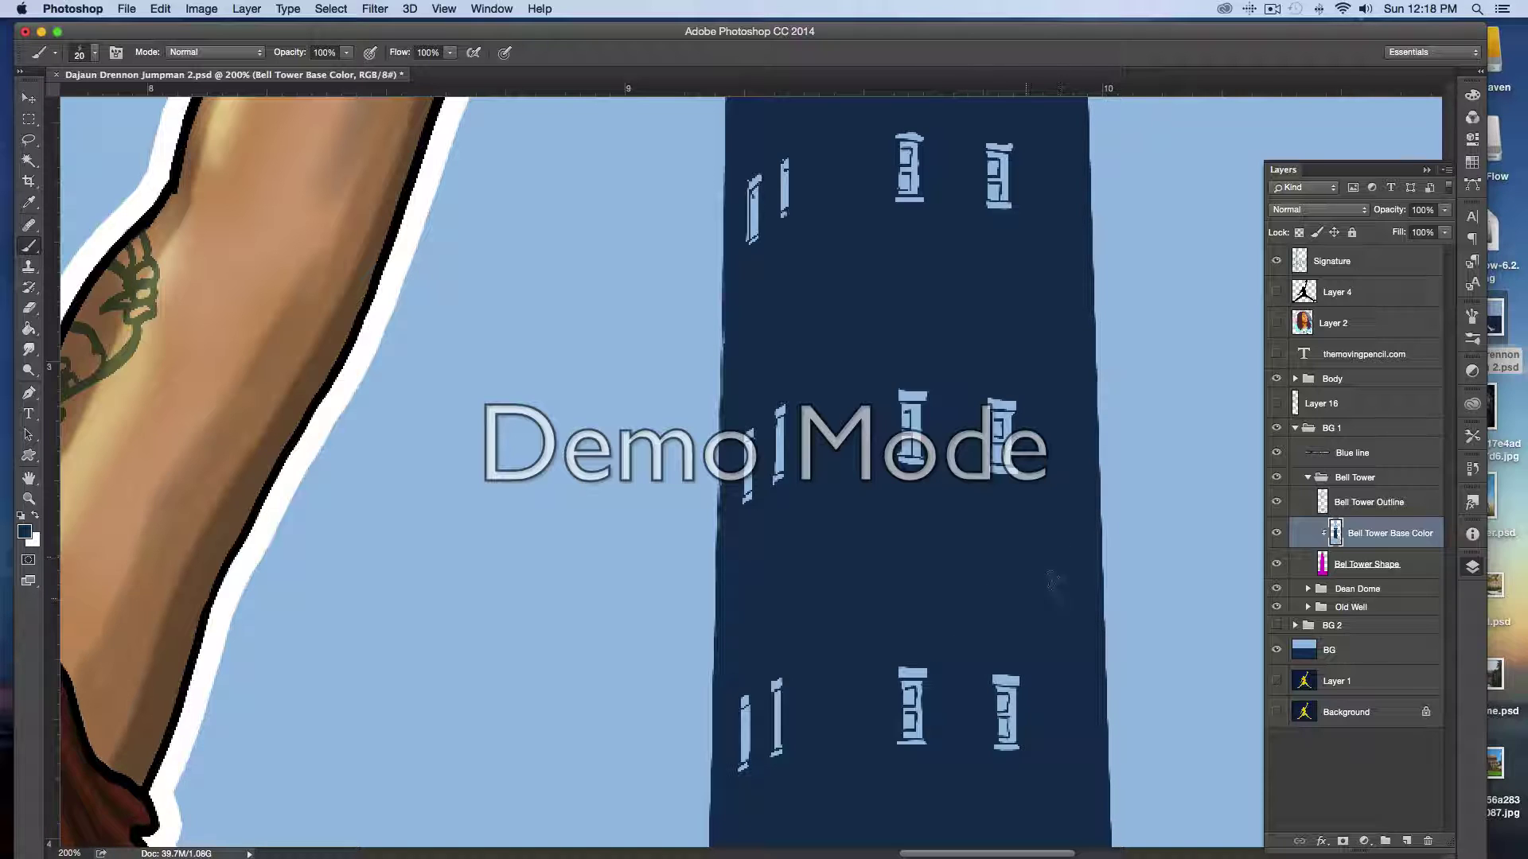
- Paint navy around the right window of the lowest shaft row and down to the base railing with a small brush
{"action": "scroll", "coordinate": [1057, 562], "scroll_direction": "down", "scroll_amount": 3}
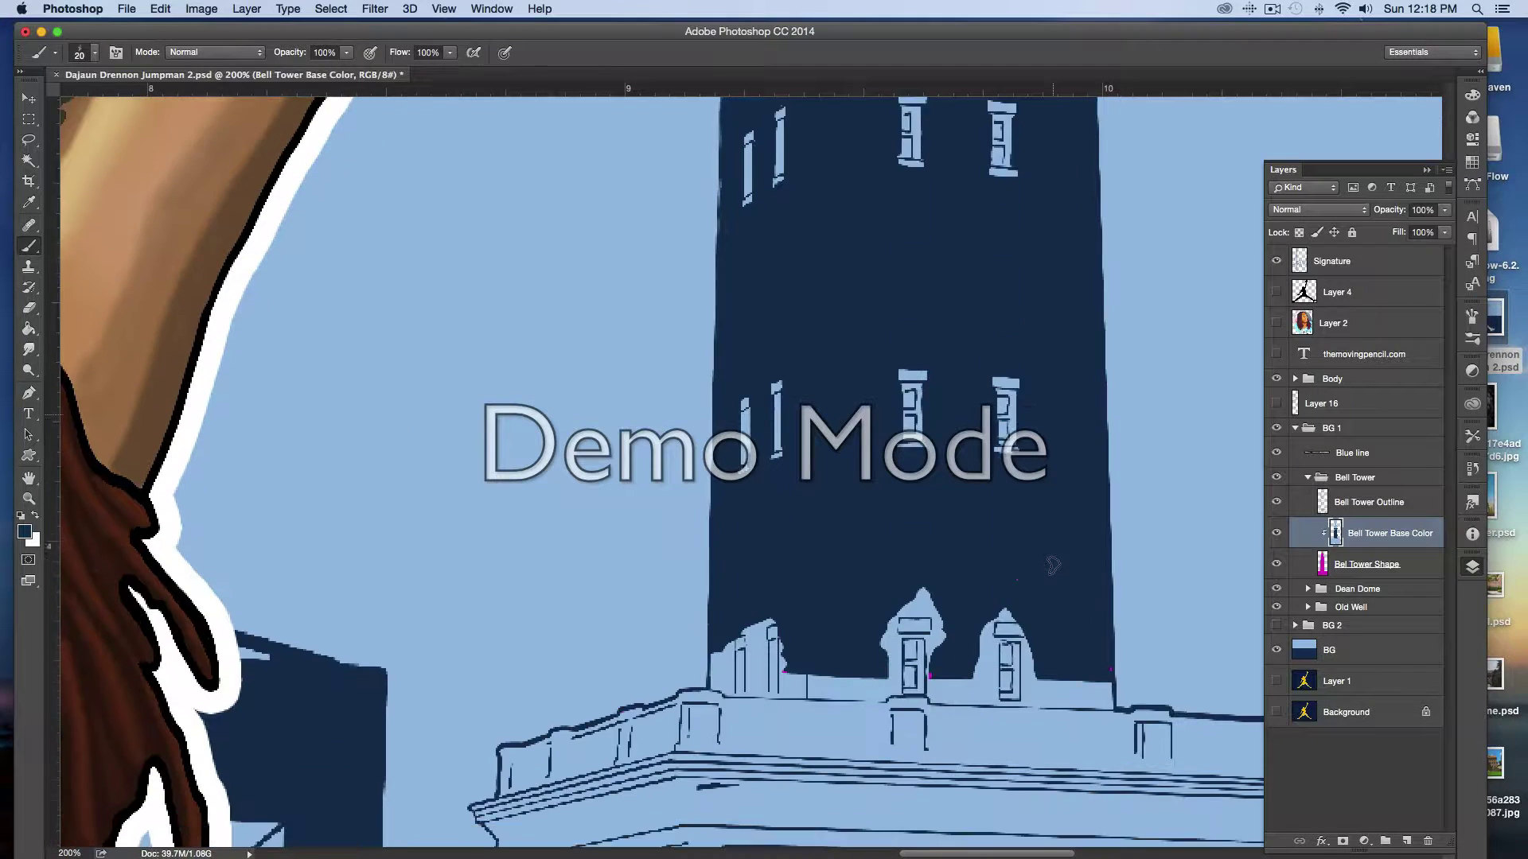
{"action": "scroll", "coordinate": [1052, 565], "scroll_direction": "down", "scroll_amount": 2}
{"action": "key", "text": "bracketleft"}
{"action": "mouse_move", "coordinate": [996, 541]}
{"action": "left_mouse_down"}
{"action": "mouse_move", "coordinate": [1118, 539]}
{"action": "mouse_move", "coordinate": [1085, 533]}
{"action": "mouse_move", "coordinate": [1099, 503]}
{"action": "mouse_move", "coordinate": [1023, 533]}
{"action": "mouse_move", "coordinate": [1022, 481]}
{"action": "left_mouse_up"}
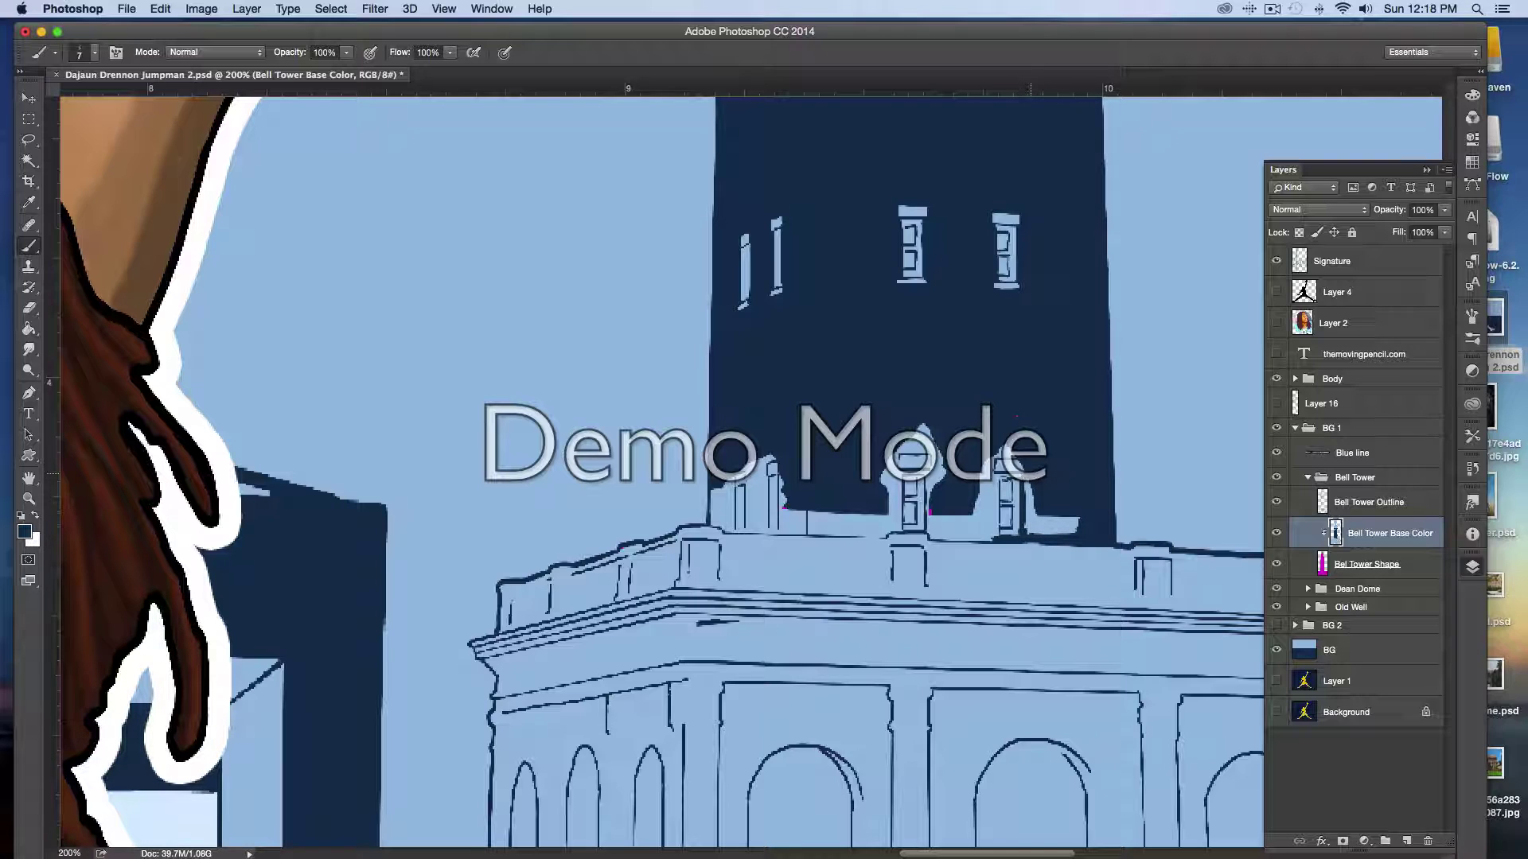
{"action": "key", "text": "bracketright"}
{"action": "key", "text": "bracketright"}
{"action": "mouse_move", "coordinate": [1071, 527]}
{"action": "left_mouse_down"}
{"action": "mouse_move", "coordinate": [1035, 532]}
{"action": "mouse_move", "coordinate": [1033, 492]}
{"action": "left_mouse_up"}
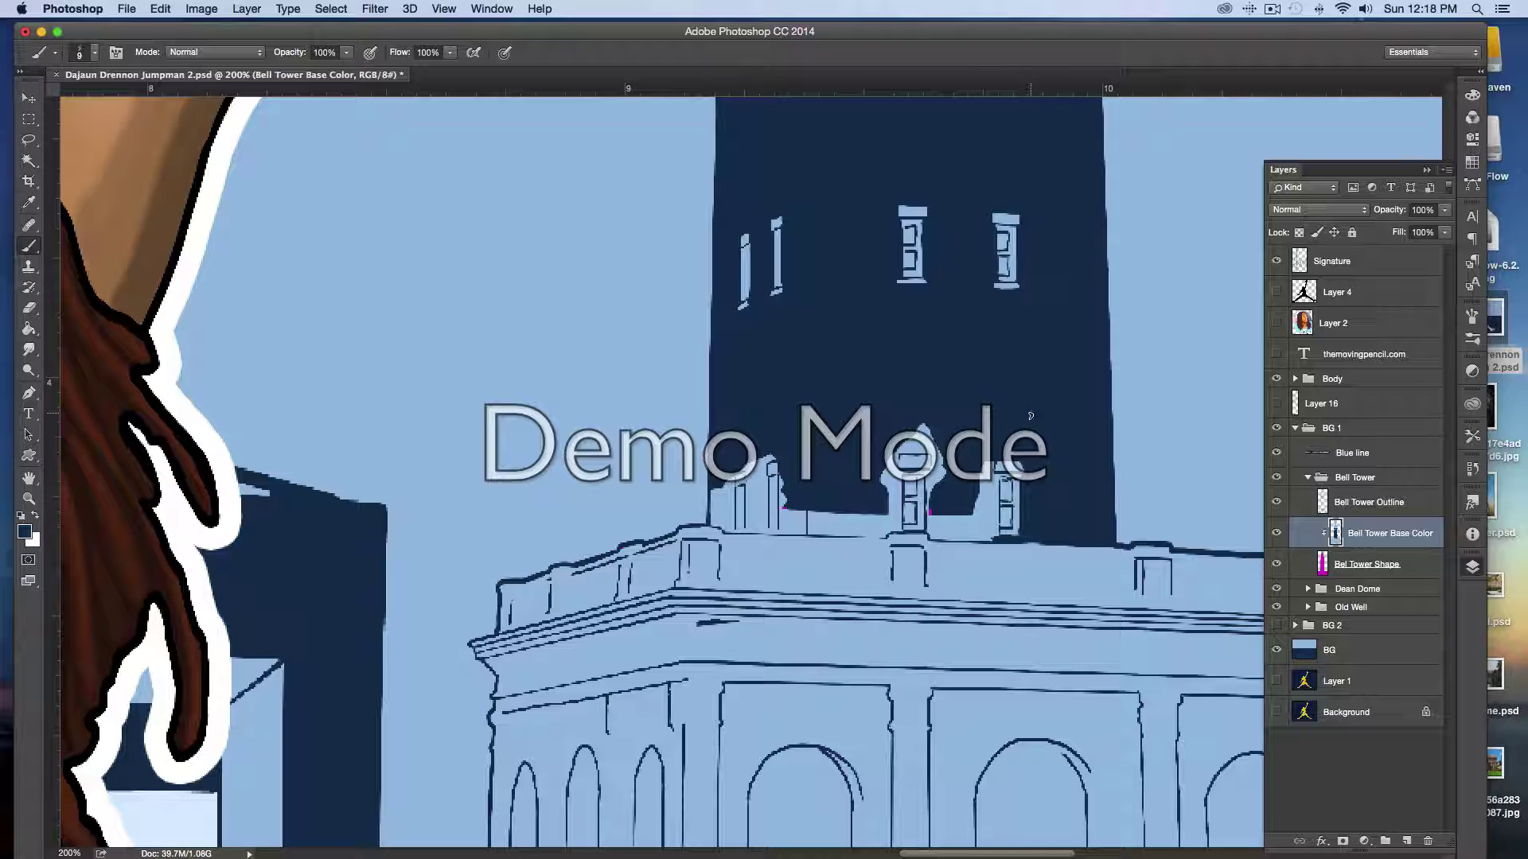
- Paint navy around the middle and narrow left-hand windows of the lowest row, down to the base railing
{"action": "mouse_move", "coordinate": [936, 444]}
{"action": "left_mouse_down"}
{"action": "mouse_move", "coordinate": [907, 450]}
{"action": "mouse_move", "coordinate": [927, 428]}
{"action": "left_mouse_up"}
{"action": "mouse_move", "coordinate": [982, 492]}
{"action": "left_mouse_down"}
{"action": "mouse_move", "coordinate": [987, 462]}
{"action": "mouse_move", "coordinate": [994, 540]}
{"action": "mouse_move", "coordinate": [928, 540]}
{"action": "mouse_move", "coordinate": [937, 454]}
{"action": "mouse_move", "coordinate": [933, 489]}
{"action": "mouse_move", "coordinate": [936, 472]}
{"action": "mouse_move", "coordinate": [953, 478]}
{"action": "mouse_move", "coordinate": [989, 529]}
{"action": "mouse_move", "coordinate": [938, 514]}
{"action": "mouse_move", "coordinate": [951, 514]}
{"action": "left_mouse_up"}
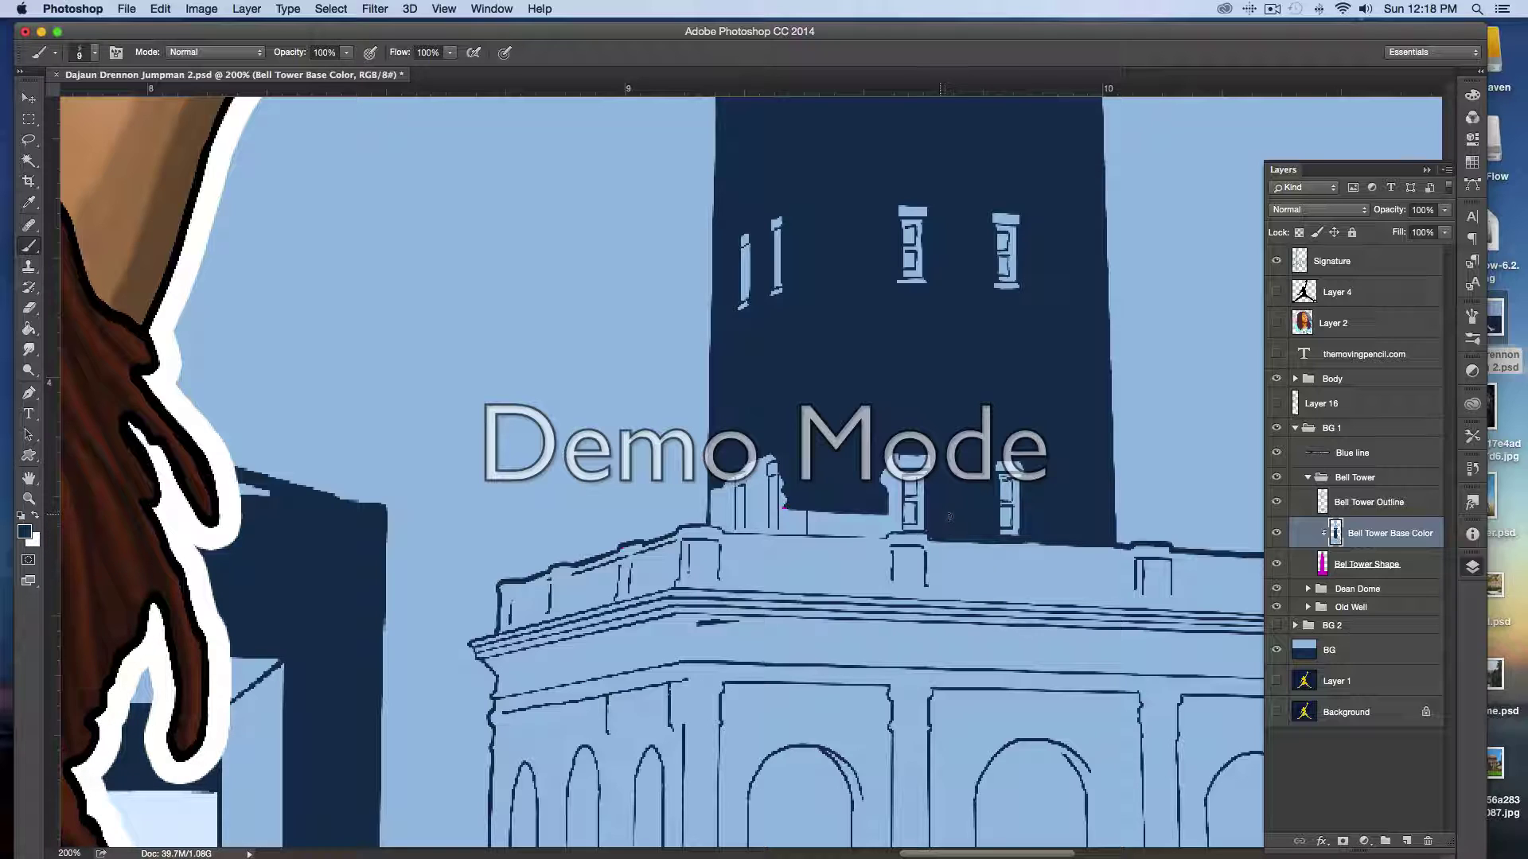
{"action": "mouse_move", "coordinate": [894, 455]}
{"action": "left_mouse_down"}
{"action": "mouse_move", "coordinate": [885, 532]}
{"action": "mouse_move", "coordinate": [899, 533]}
{"action": "mouse_move", "coordinate": [882, 469]}
{"action": "left_mouse_up"}
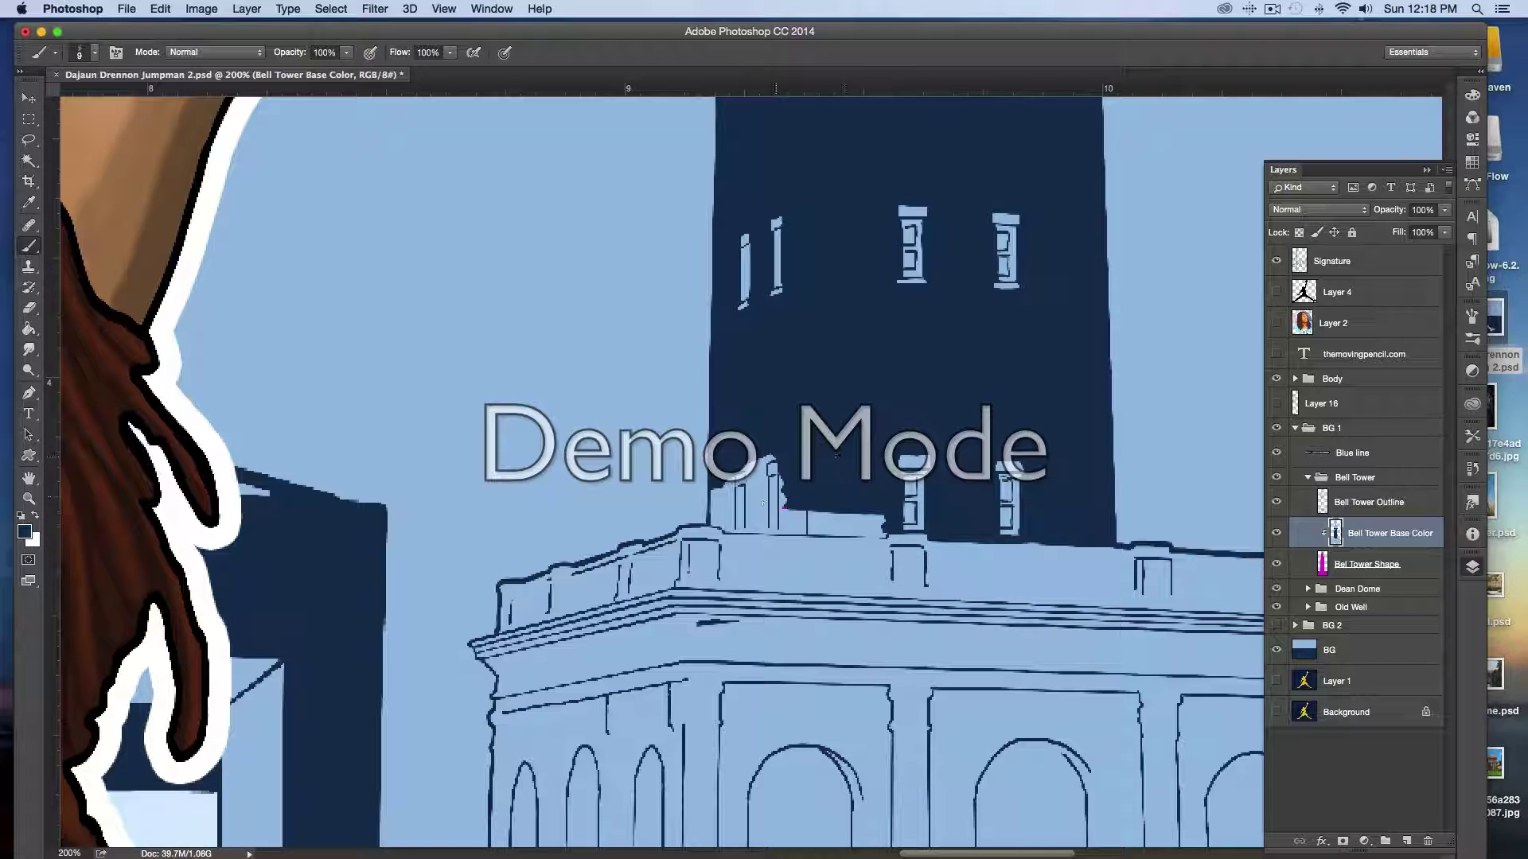
{"action": "left_click_drag", "start_coordinate": [780, 529], "coordinate": [781, 466]}
{"action": "mouse_move", "coordinate": [798, 534]}
{"action": "left_mouse_down"}
{"action": "mouse_move", "coordinate": [869, 528]}
{"action": "mouse_move", "coordinate": [797, 533]}
{"action": "mouse_move", "coordinate": [858, 520]}
{"action": "mouse_move", "coordinate": [789, 518]}
{"action": "mouse_move", "coordinate": [802, 514]}
{"action": "mouse_move", "coordinate": [762, 498]}
{"action": "mouse_move", "coordinate": [760, 525]}
{"action": "mouse_move", "coordinate": [748, 466]}
{"action": "mouse_move", "coordinate": [758, 483]}
{"action": "left_mouse_up"}
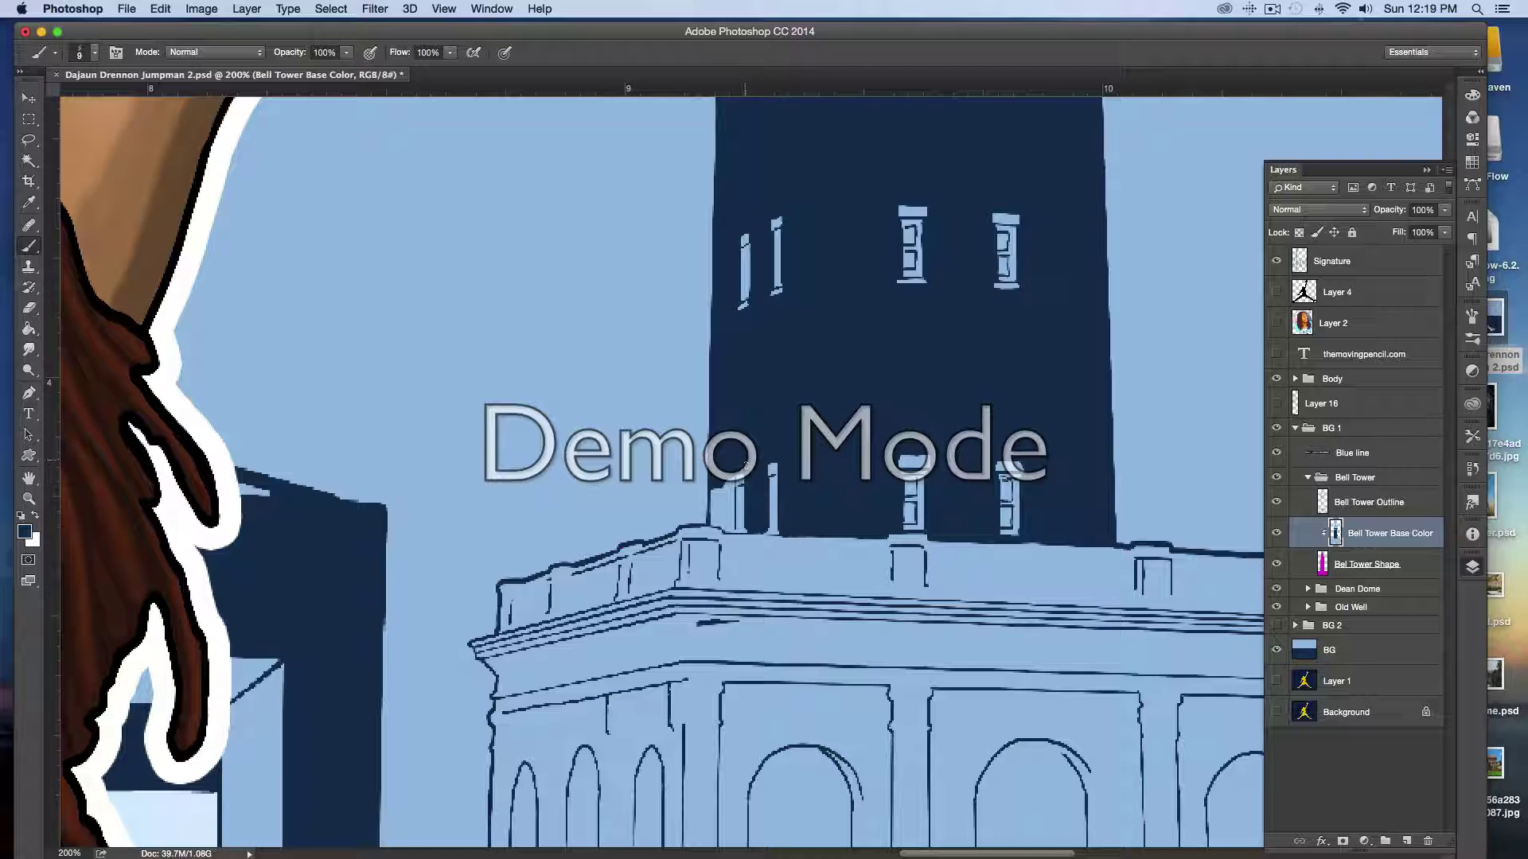
{"action": "mouse_move", "coordinate": [724, 482]}
{"action": "left_mouse_down"}
{"action": "mouse_move", "coordinate": [730, 523]}
{"action": "mouse_move", "coordinate": [715, 523]}
{"action": "mouse_move", "coordinate": [713, 485]}
{"action": "mouse_move", "coordinate": [712, 501]}
{"action": "left_mouse_up"}
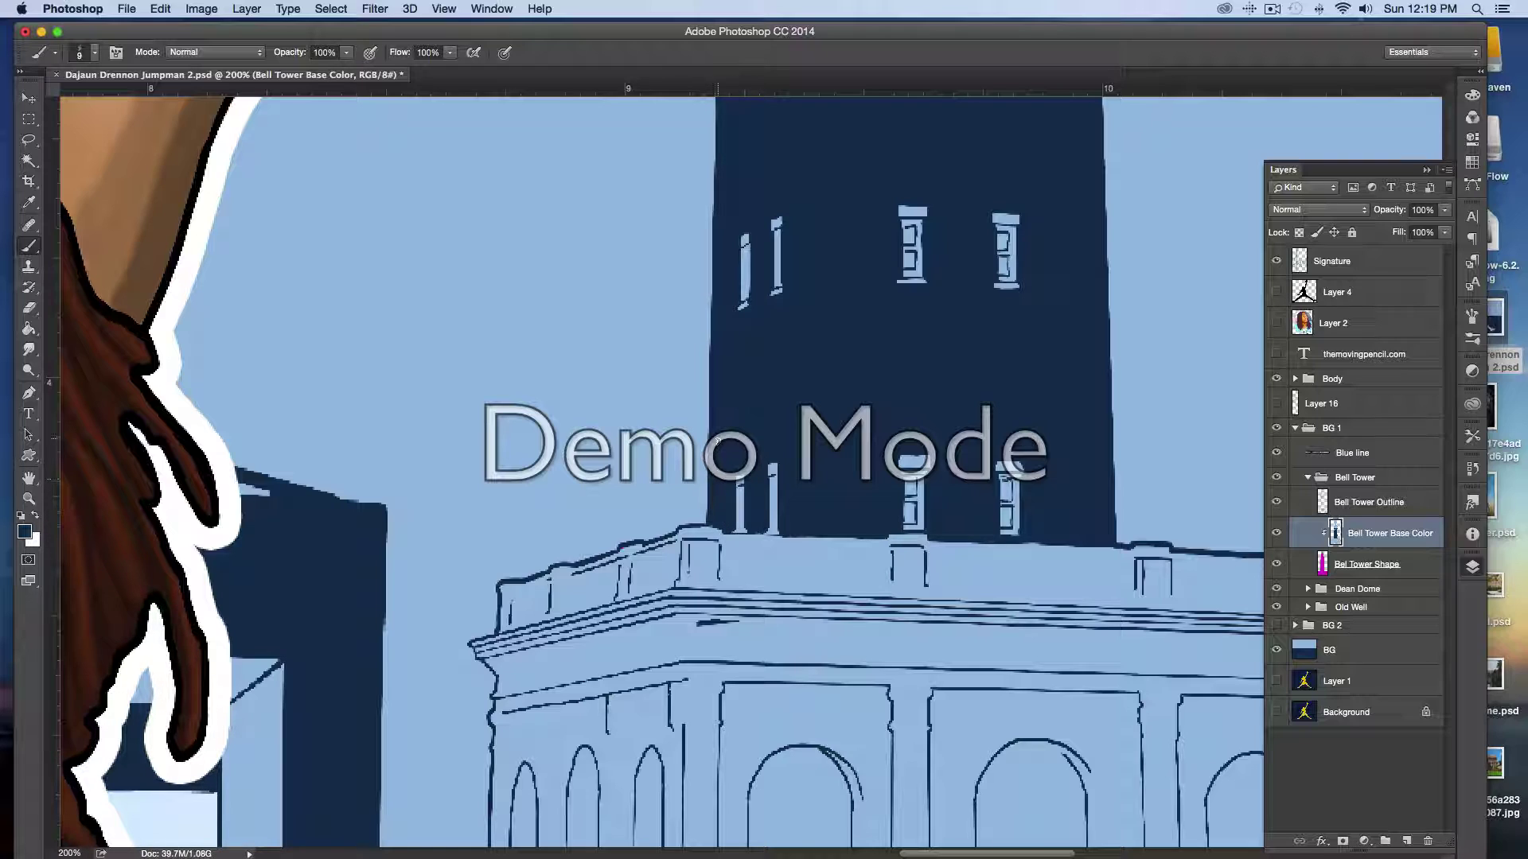
- Paint a clean navy edge along the underside of the belfry trim above the clock faces
{"action": "left_click", "coordinate": [30, 499]}
{"action": "left_click", "coordinate": [455, 53]}
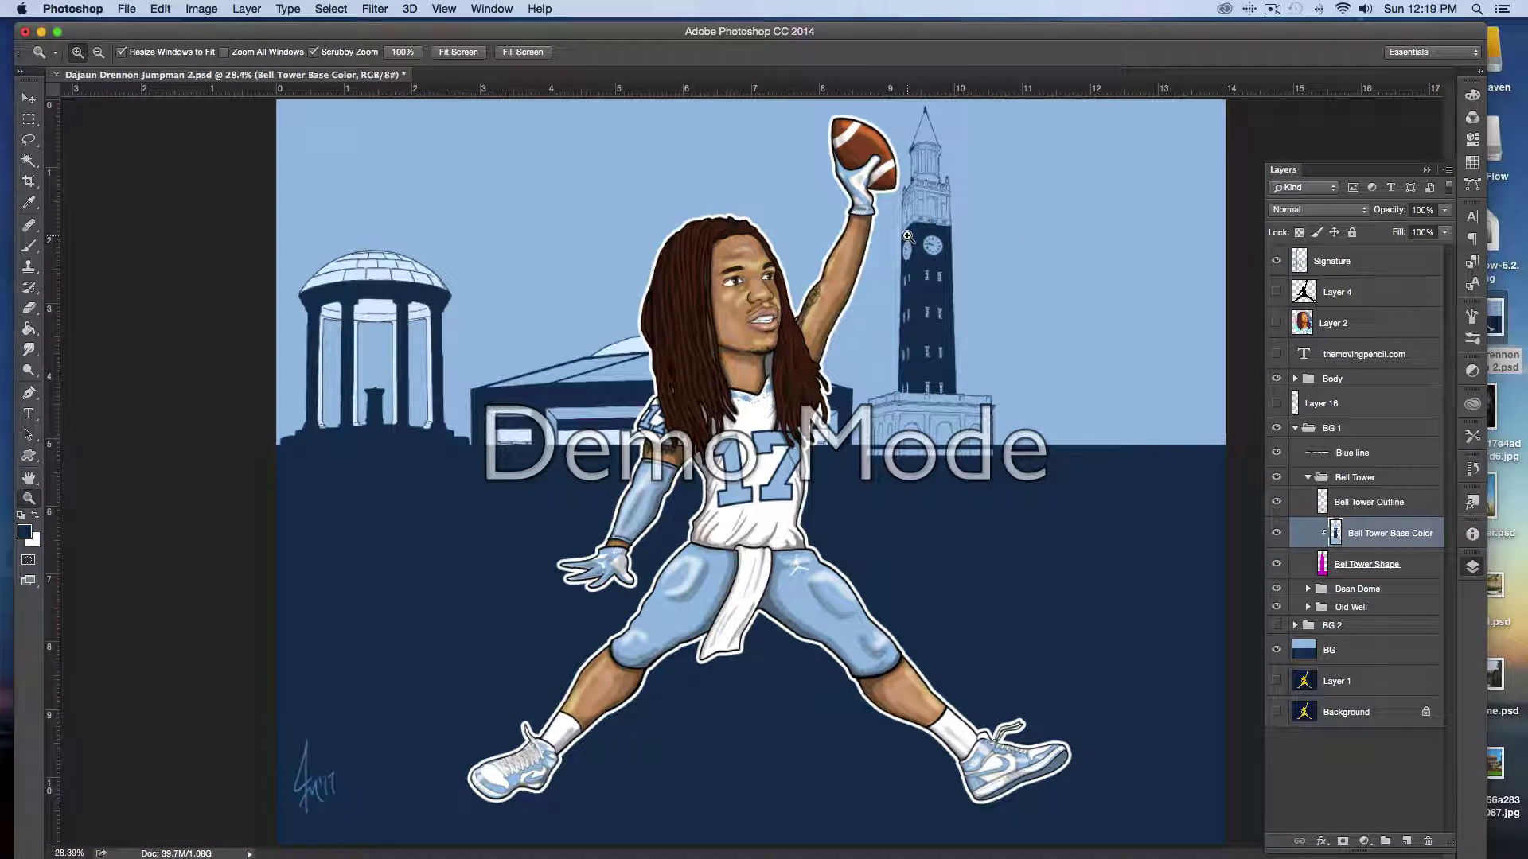
{"action": "left_click_drag", "start_coordinate": [933, 210], "coordinate": [930, 198]}
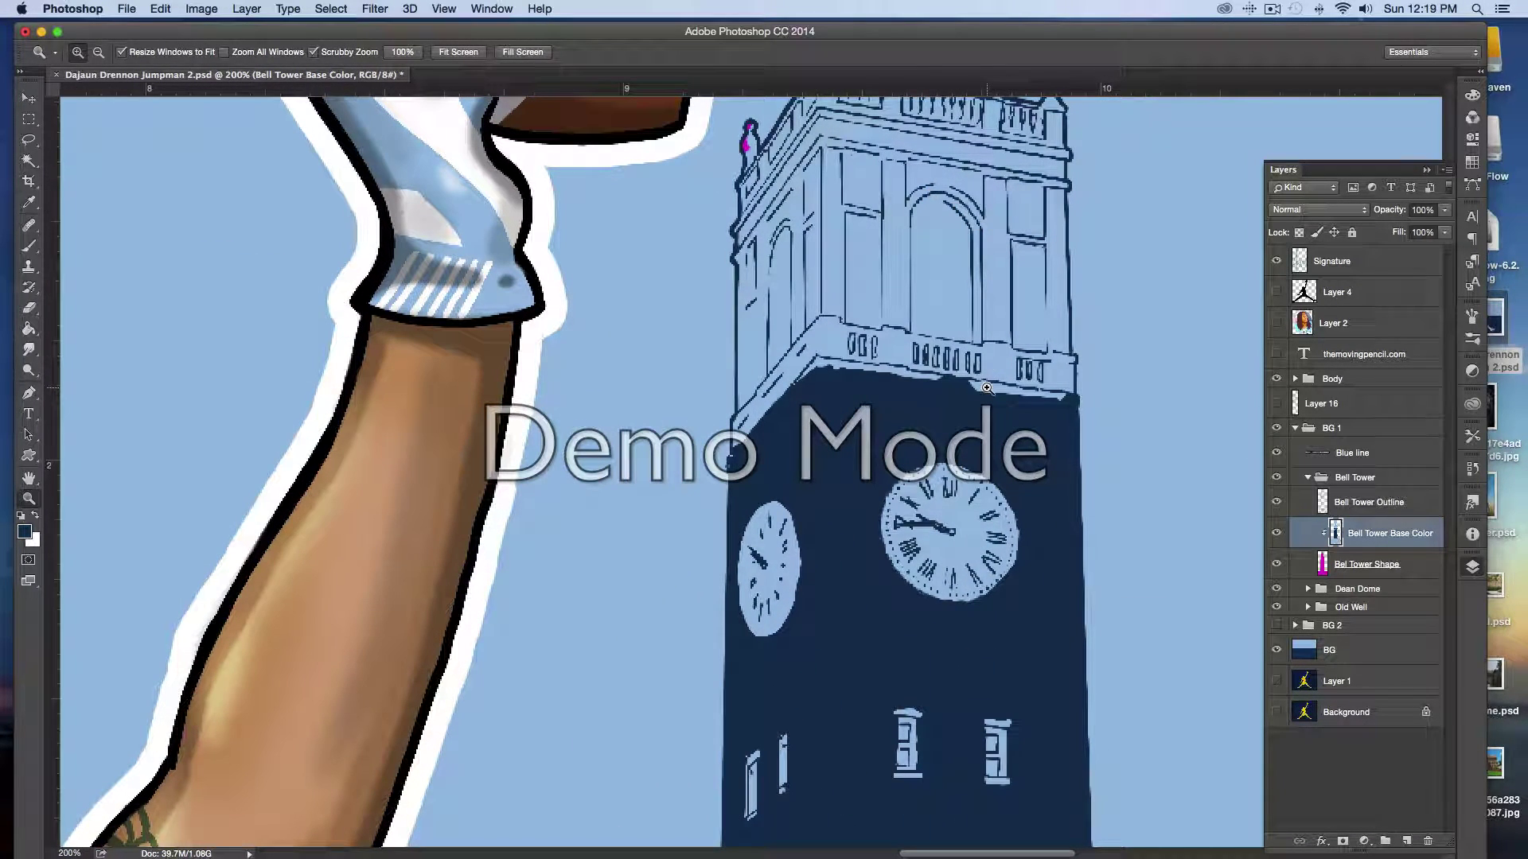
{"action": "left_click", "coordinate": [29, 246]}
{"action": "mouse_move", "coordinate": [1062, 400]}
{"action": "left_mouse_down"}
{"action": "mouse_move", "coordinate": [883, 368]}
{"action": "mouse_move", "coordinate": [904, 371]}
{"action": "mouse_move", "coordinate": [806, 374]}
{"action": "left_mouse_up"}
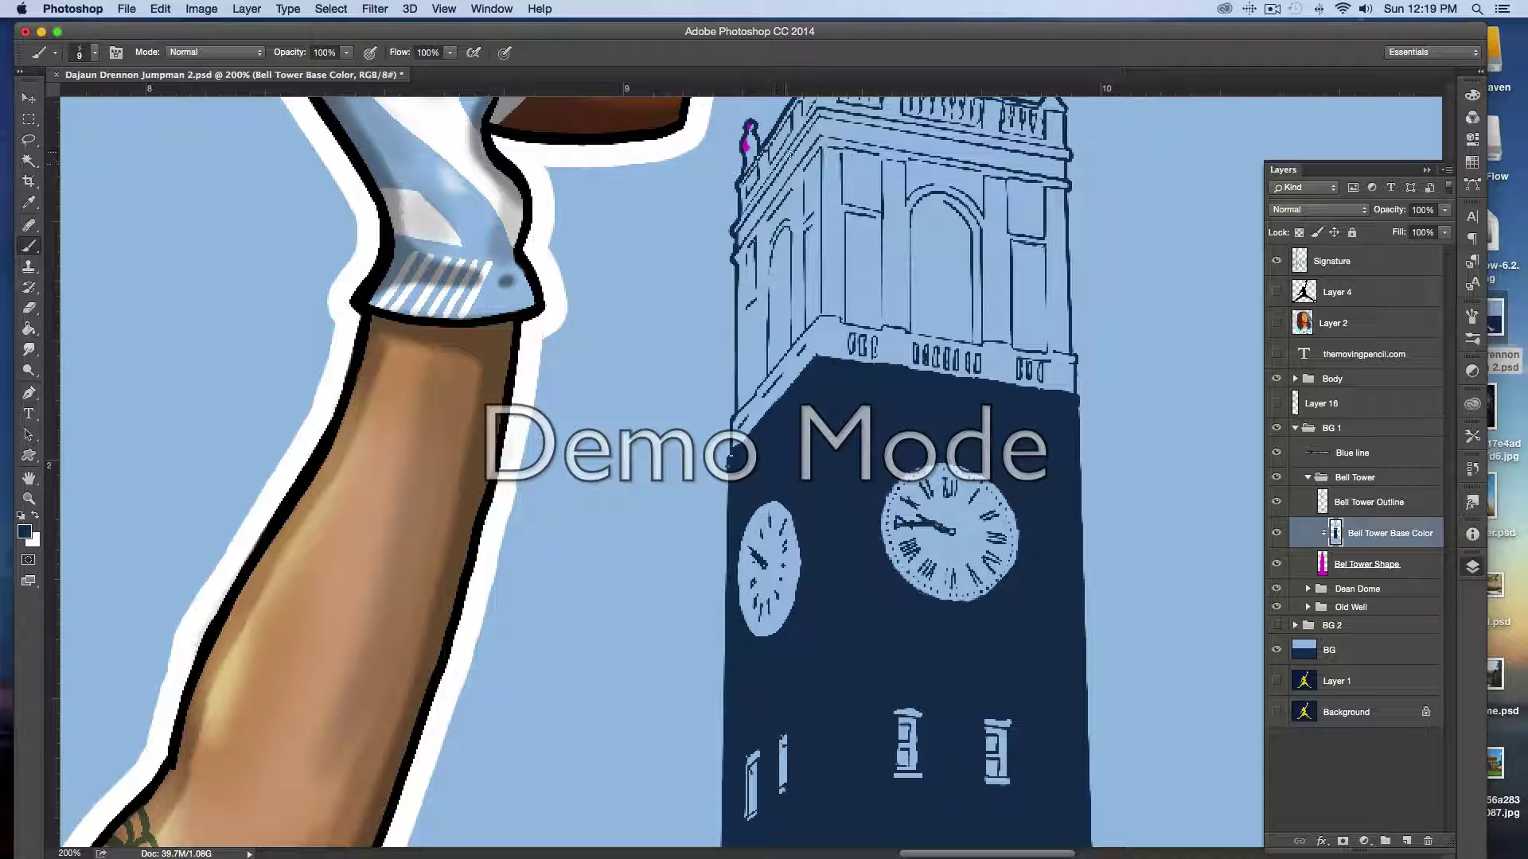
- Touch up the belfry's left corner finial in light blue and fill the two panels left of the front arch with navy
{"action": "left_click", "coordinate": [750, 336], "text": "alt"}
{"action": "left_click_drag", "start_coordinate": [749, 127], "coordinate": [744, 151]}
{"action": "left_click", "coordinate": [820, 437], "text": "alt"}
{"action": "mouse_move", "coordinate": [876, 223]}
{"action": "left_mouse_down"}
{"action": "mouse_move", "coordinate": [876, 323]}
{"action": "mouse_move", "coordinate": [846, 321]}
{"action": "mouse_move", "coordinate": [849, 225]}
{"action": "mouse_move", "coordinate": [864, 218]}
{"action": "mouse_move", "coordinate": [846, 215]}
{"action": "mouse_move", "coordinate": [869, 239]}
{"action": "mouse_move", "coordinate": [868, 318]}
{"action": "mouse_move", "coordinate": [859, 280]}
{"action": "left_mouse_up"}
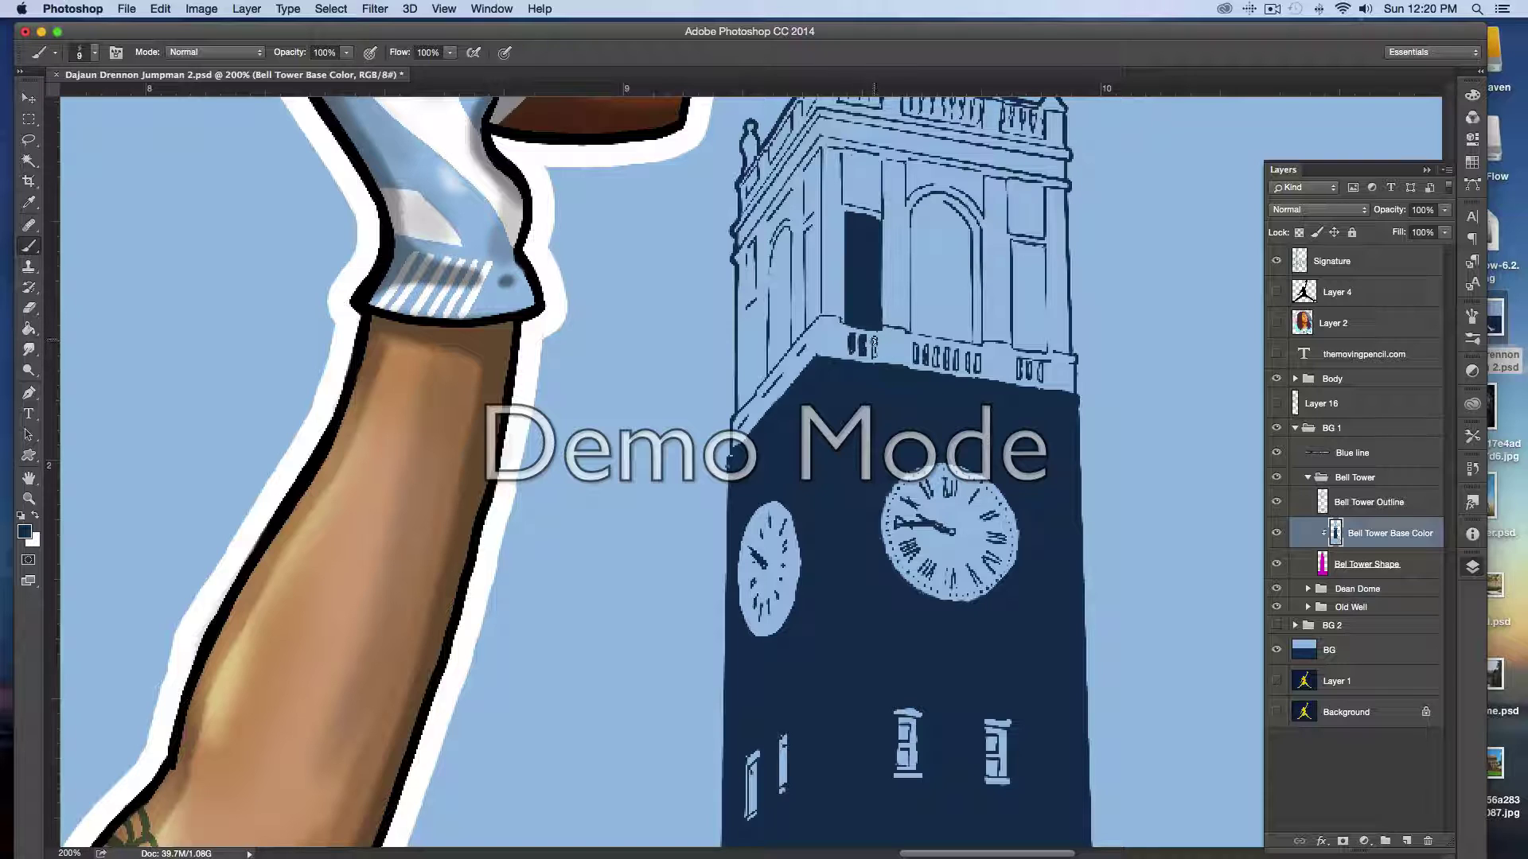
{"action": "mouse_move", "coordinate": [916, 350]}
{"action": "left_mouse_down"}
{"action": "mouse_move", "coordinate": [939, 365]}
{"action": "mouse_move", "coordinate": [946, 352]}
{"action": "left_mouse_up"}
{"action": "mouse_move", "coordinate": [877, 209]}
{"action": "left_mouse_down"}
{"action": "mouse_move", "coordinate": [847, 177]}
{"action": "mouse_move", "coordinate": [850, 189]}
{"action": "mouse_move", "coordinate": [867, 163]}
{"action": "mouse_move", "coordinate": [860, 188]}
{"action": "mouse_move", "coordinate": [877, 159]}
{"action": "mouse_move", "coordinate": [877, 199]}
{"action": "mouse_move", "coordinate": [844, 204]}
{"action": "mouse_move", "coordinate": [843, 163]}
{"action": "mouse_move", "coordinate": [845, 182]}
{"action": "mouse_move", "coordinate": [848, 155]}
{"action": "left_mouse_up"}
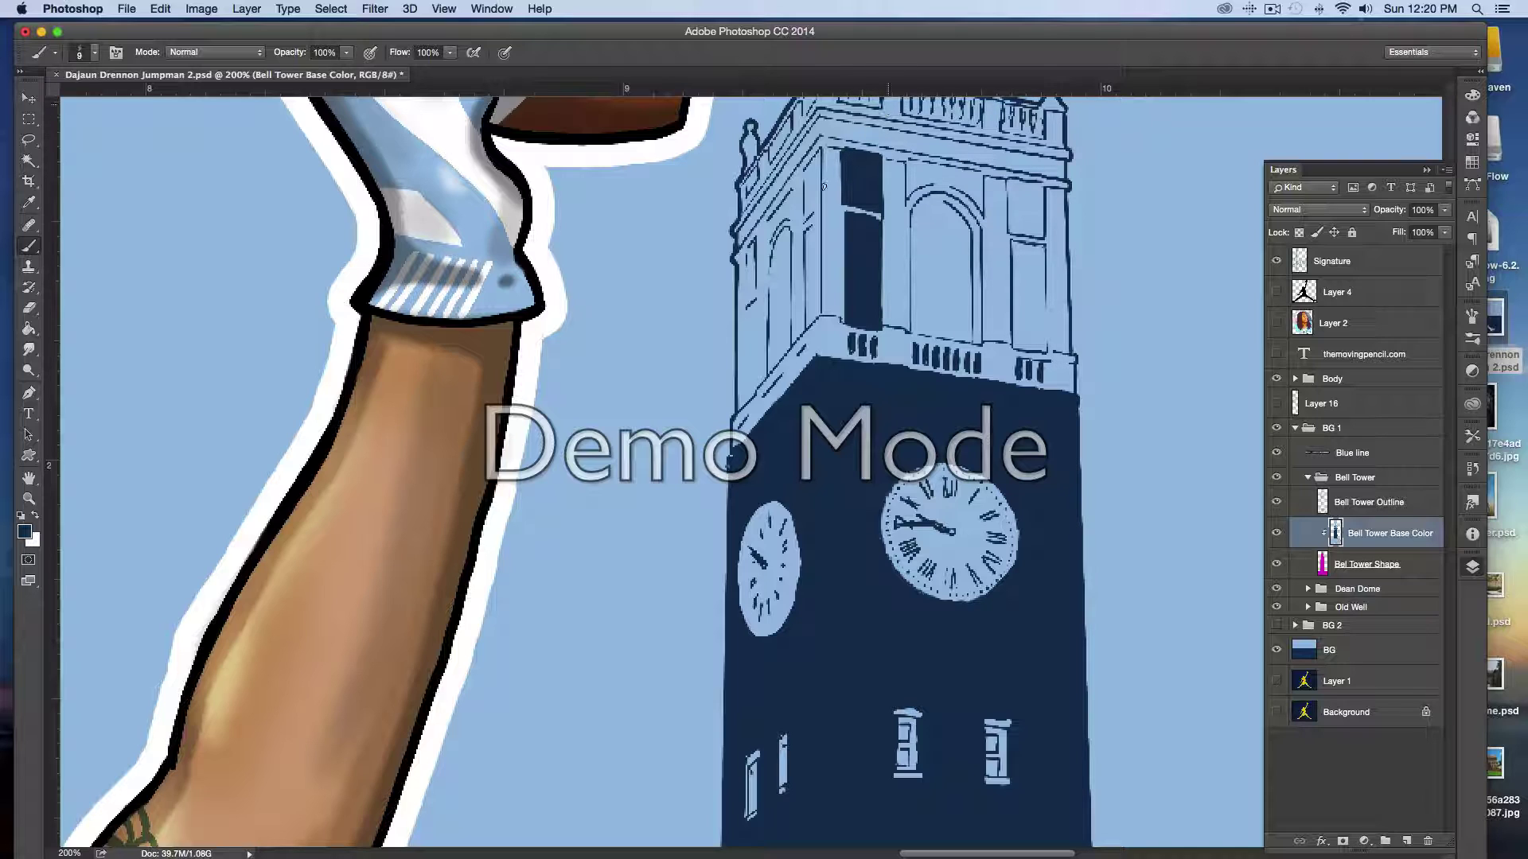
- Fill the narrow panels on the belfry's left face with navy, touching up the trim beside them in light blue
{"action": "mouse_move", "coordinate": [819, 130]}
{"action": "left_mouse_down"}
{"action": "mouse_move", "coordinate": [790, 168]}
{"action": "mouse_move", "coordinate": [814, 129]}
{"action": "mouse_move", "coordinate": [744, 231]}
{"action": "left_mouse_up"}
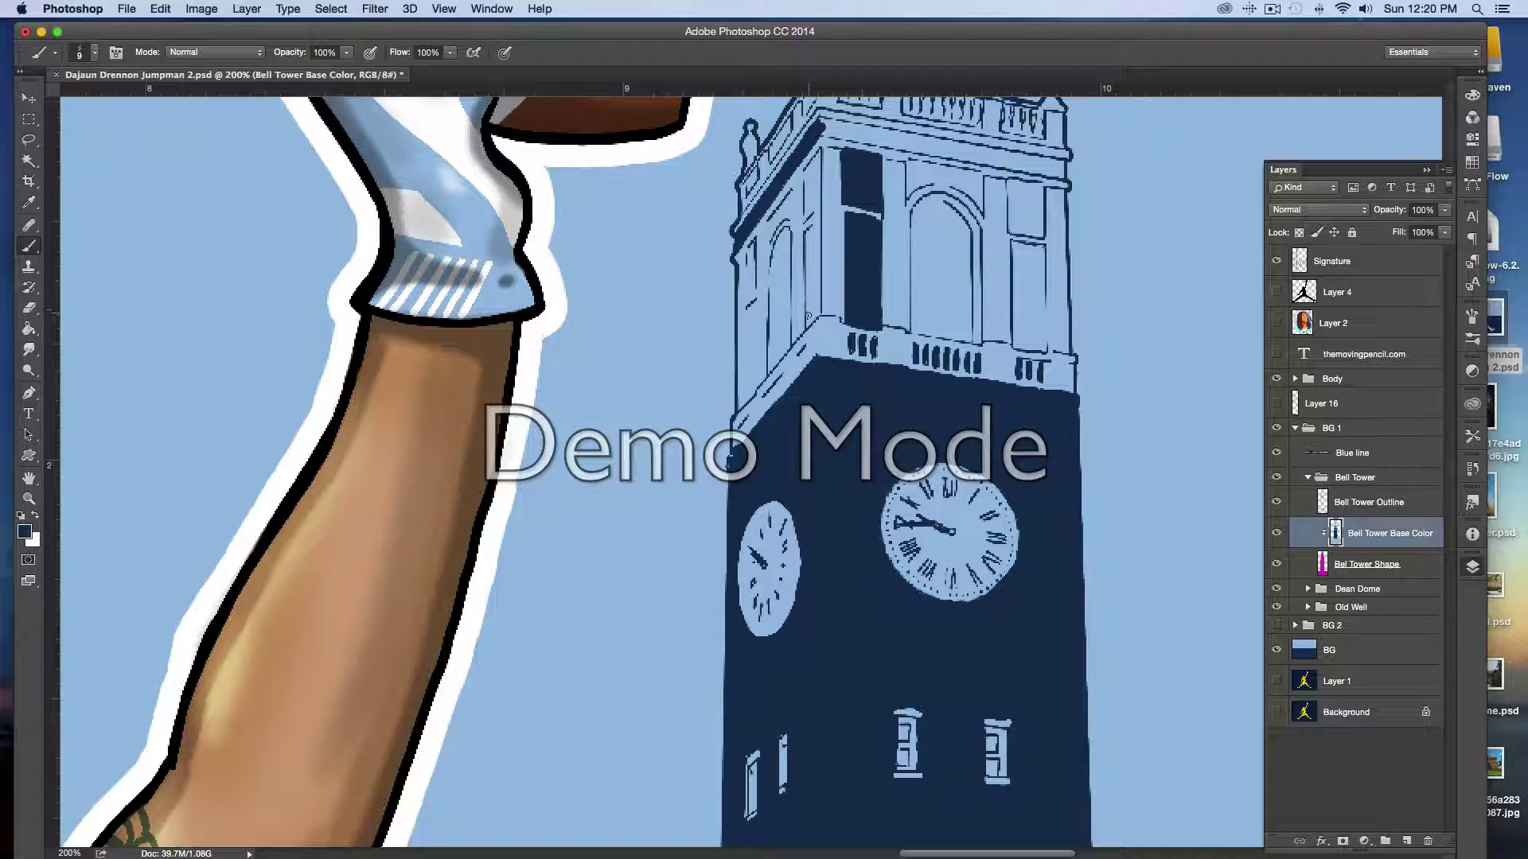
{"action": "left_click_drag", "start_coordinate": [804, 312], "coordinate": [807, 173]}
{"action": "mouse_move", "coordinate": [749, 249]}
{"action": "left_mouse_down"}
{"action": "mouse_move", "coordinate": [747, 304]}
{"action": "mouse_move", "coordinate": [751, 244]}
{"action": "left_mouse_up"}
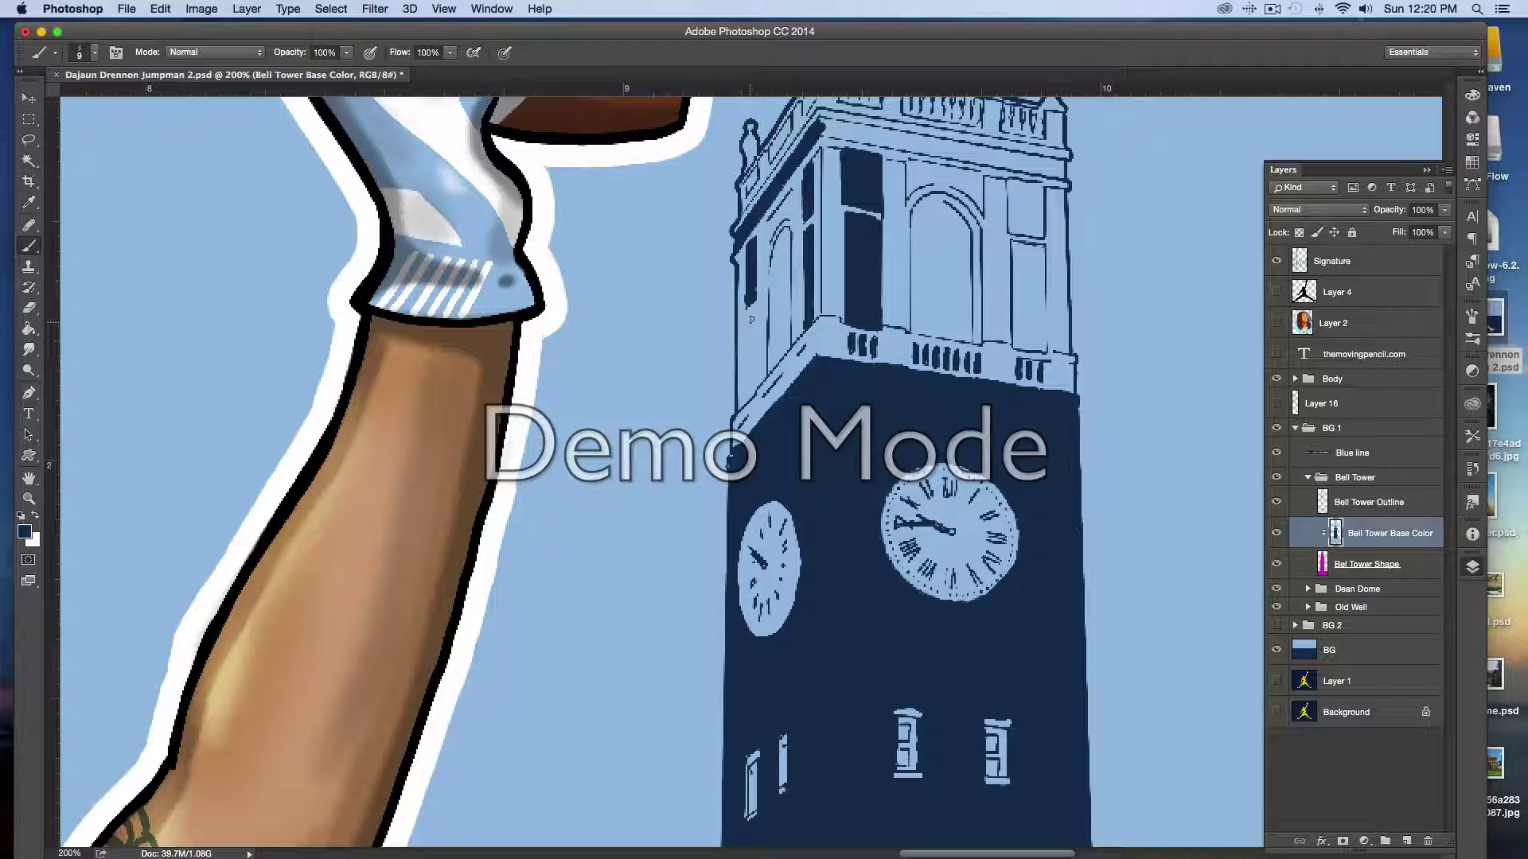
{"action": "mouse_move", "coordinate": [753, 315]}
{"action": "left_mouse_down"}
{"action": "mouse_move", "coordinate": [747, 397]}
{"action": "mouse_move", "coordinate": [749, 334]}
{"action": "mouse_move", "coordinate": [751, 347]}
{"action": "left_mouse_up"}
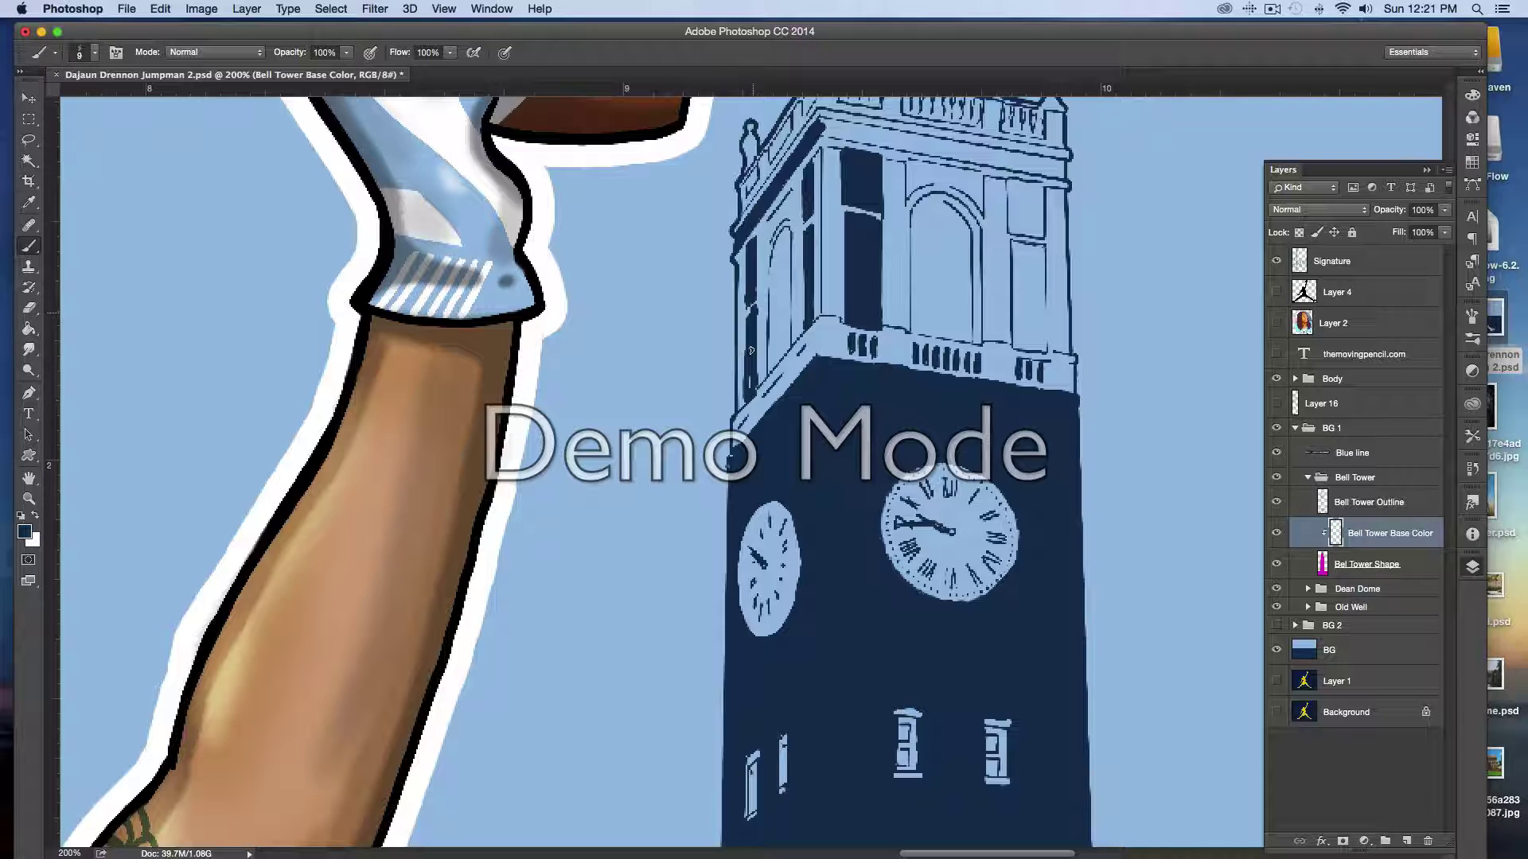
{"action": "left_click", "coordinate": [770, 315], "text": "alt"}
{"action": "left_click_drag", "start_coordinate": [756, 301], "coordinate": [757, 309]}
{"action": "left_click_drag", "start_coordinate": [738, 402], "coordinate": [742, 343]}
{"action": "left_click", "coordinate": [810, 187], "text": "alt"}
{"action": "mouse_move", "coordinate": [789, 219]}
{"action": "left_mouse_down"}
{"action": "mouse_move", "coordinate": [770, 245]}
{"action": "mouse_move", "coordinate": [790, 214]}
{"action": "left_mouse_up"}
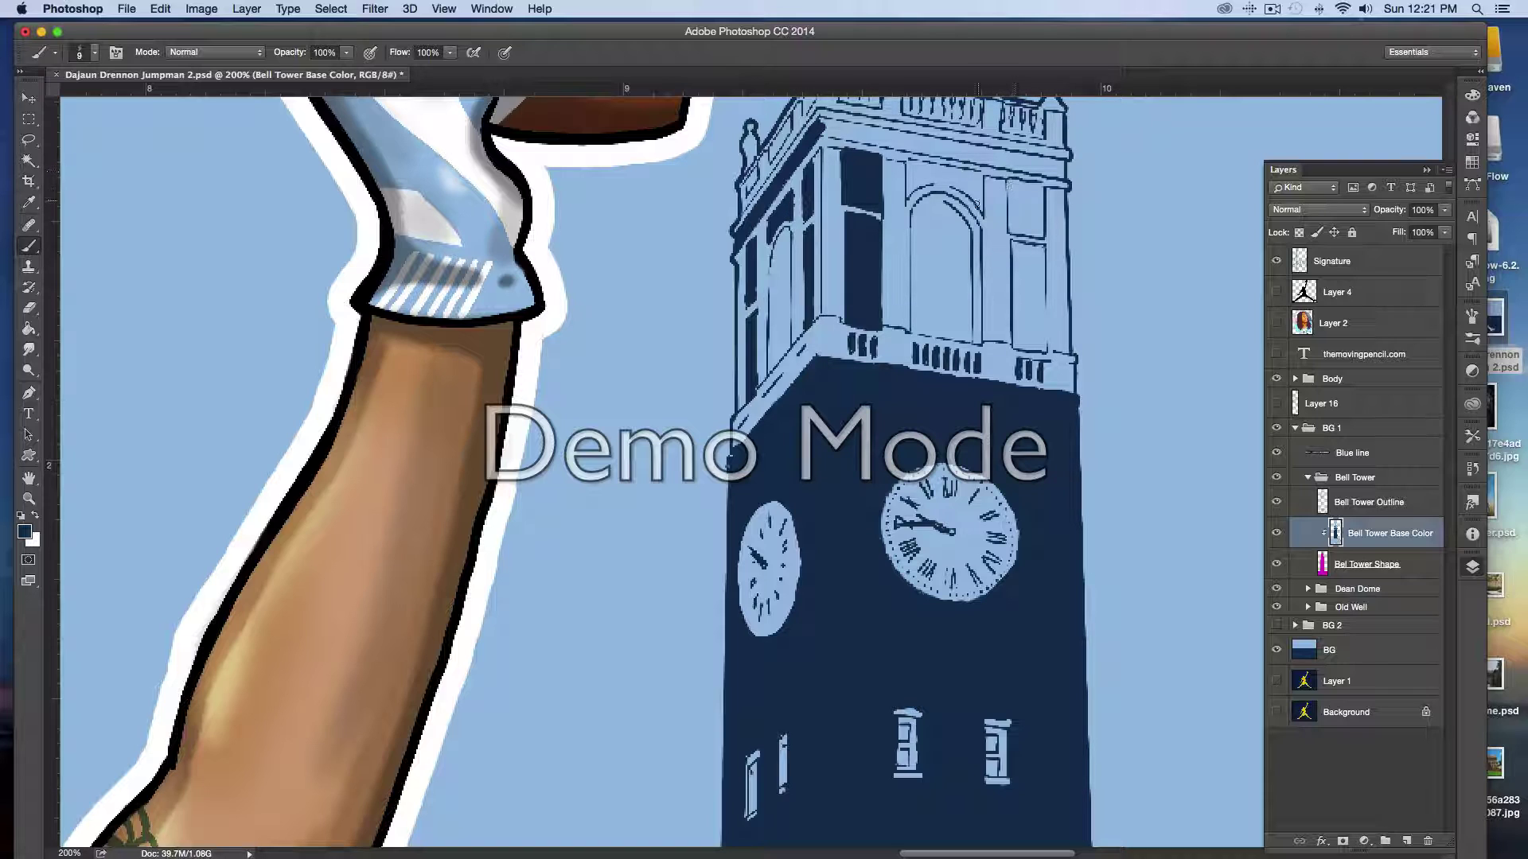
- Fill the two panels right of the front belfry arch with navy and cover the magenta spot on the right finial with light blue
{"action": "mouse_move", "coordinate": [976, 205]}
{"action": "left_mouse_down"}
{"action": "mouse_move", "coordinate": [955, 185]}
{"action": "mouse_move", "coordinate": [977, 208]}
{"action": "mouse_move", "coordinate": [979, 184]}
{"action": "mouse_move", "coordinate": [945, 170]}
{"action": "mouse_move", "coordinate": [970, 187]}
{"action": "mouse_move", "coordinate": [920, 177]}
{"action": "mouse_move", "coordinate": [908, 200]}
{"action": "mouse_move", "coordinate": [907, 167]}
{"action": "mouse_move", "coordinate": [917, 180]}
{"action": "mouse_move", "coordinate": [933, 167]}
{"action": "mouse_move", "coordinate": [906, 161]}
{"action": "left_mouse_up"}
{"action": "mouse_move", "coordinate": [1033, 234]}
{"action": "left_mouse_down"}
{"action": "mouse_move", "coordinate": [1010, 186]}
{"action": "mouse_move", "coordinate": [1040, 189]}
{"action": "mouse_move", "coordinate": [1041, 226]}
{"action": "mouse_move", "coordinate": [1018, 220]}
{"action": "mouse_move", "coordinate": [1032, 195]}
{"action": "mouse_move", "coordinate": [1017, 193]}
{"action": "mouse_move", "coordinate": [1041, 202]}
{"action": "mouse_move", "coordinate": [1042, 351]}
{"action": "mouse_move", "coordinate": [1015, 345]}
{"action": "mouse_move", "coordinate": [1013, 321]}
{"action": "mouse_move", "coordinate": [1036, 332]}
{"action": "mouse_move", "coordinate": [1020, 316]}
{"action": "mouse_move", "coordinate": [1033, 283]}
{"action": "mouse_move", "coordinate": [1033, 328]}
{"action": "mouse_move", "coordinate": [1020, 325]}
{"action": "mouse_move", "coordinate": [1052, 255]}
{"action": "mouse_move", "coordinate": [1014, 272]}
{"action": "left_mouse_up"}
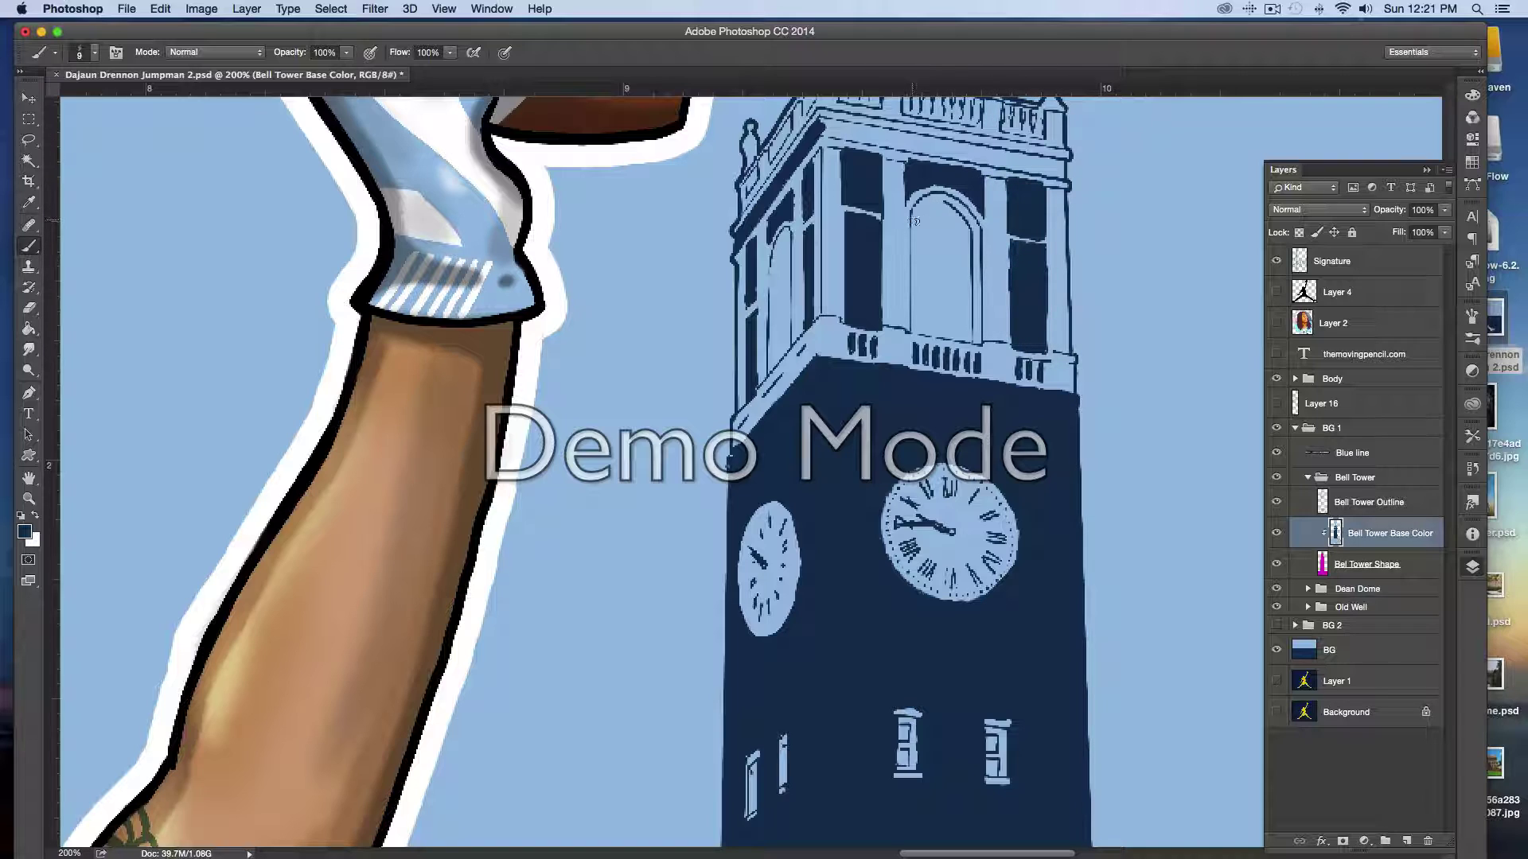
{"action": "scroll", "coordinate": [932, 217], "scroll_direction": "up", "scroll_amount": 5}
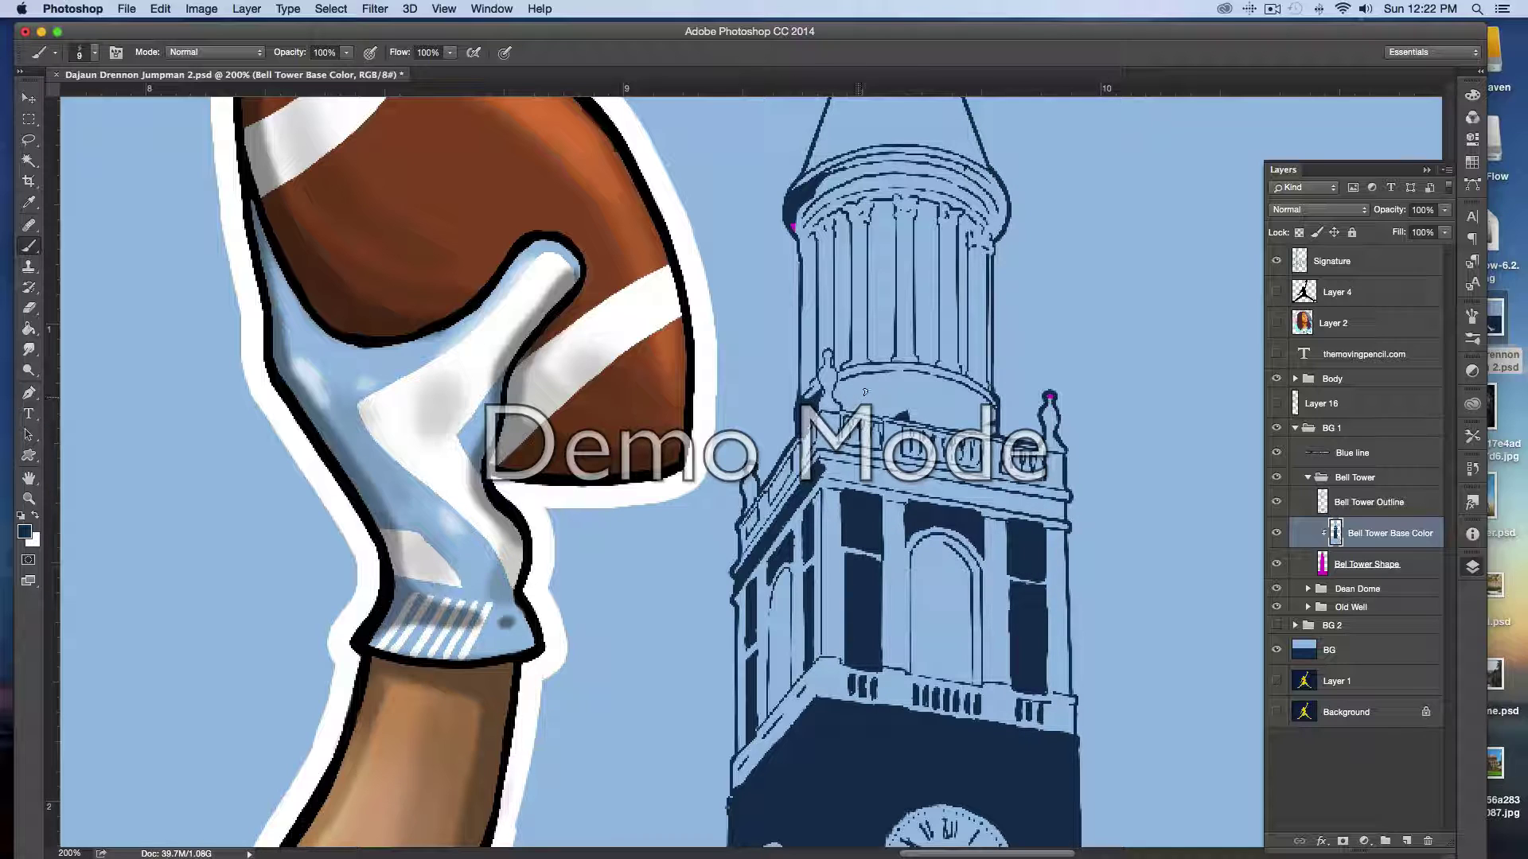
{"action": "left_click", "coordinate": [1052, 421], "text": "alt"}
{"action": "left_click_drag", "start_coordinate": [1049, 397], "coordinate": [1050, 388]}
- Fill the round base below the columns, behind the balustrade, with navy using a size 6 brush
{"action": "left_click", "coordinate": [969, 516], "text": "alt"}
{"action": "left_click_drag", "start_coordinate": [991, 420], "coordinate": [848, 400]}
{"action": "left_click", "coordinate": [891, 426], "text": "alt"}
{"action": "left_click", "coordinate": [903, 407], "text": "alt"}
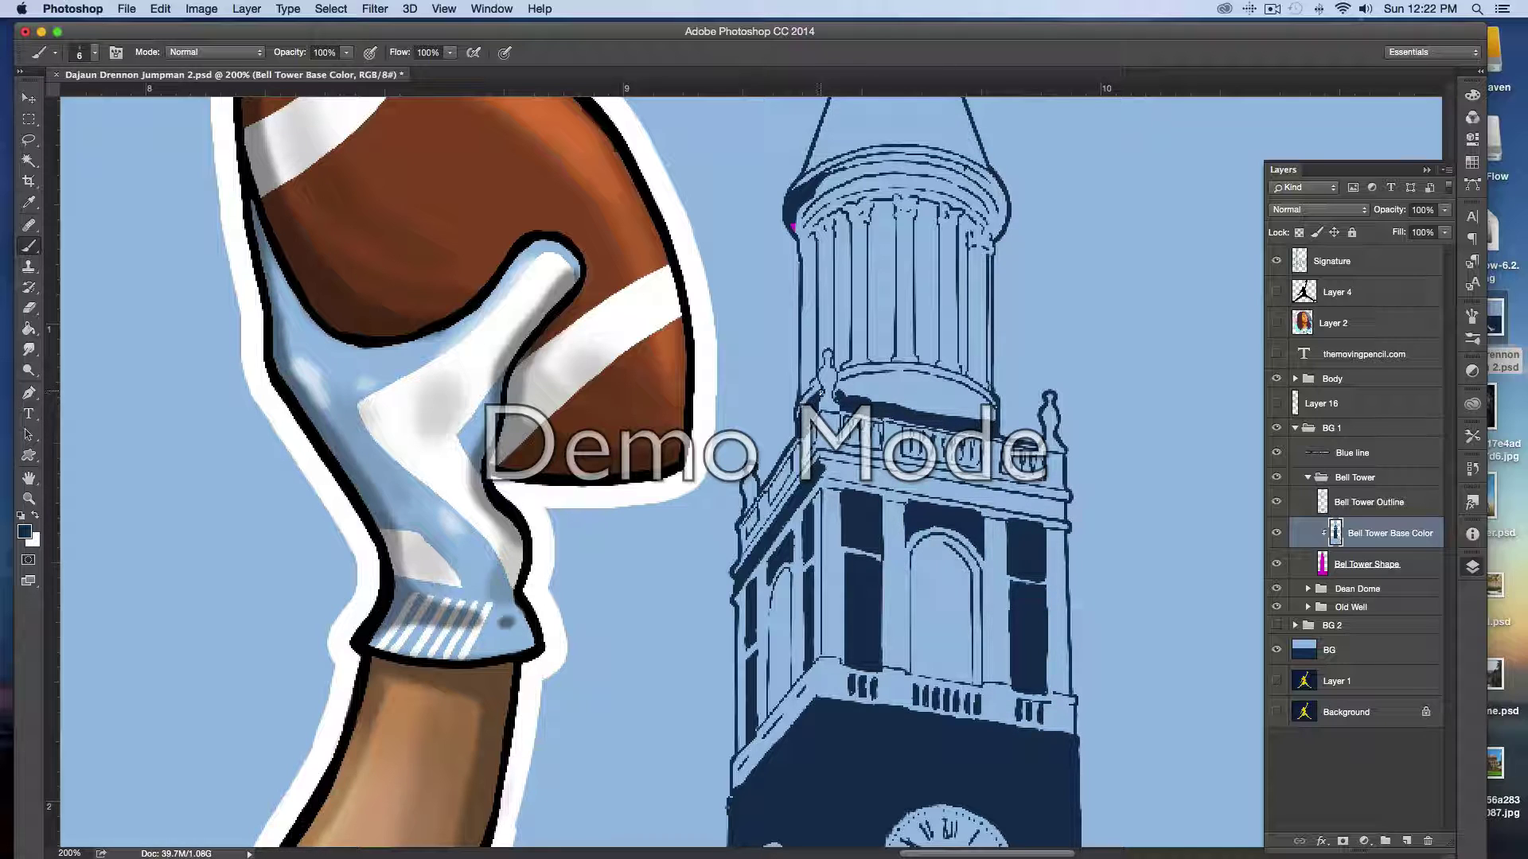
{"action": "left_click_drag", "start_coordinate": [850, 387], "coordinate": [893, 374]}
{"action": "mouse_move", "coordinate": [991, 414]}
{"action": "left_mouse_down"}
{"action": "mouse_move", "coordinate": [915, 375]}
{"action": "mouse_move", "coordinate": [897, 384]}
{"action": "mouse_move", "coordinate": [959, 406]}
{"action": "mouse_move", "coordinate": [917, 380]}
{"action": "mouse_move", "coordinate": [898, 399]}
{"action": "mouse_move", "coordinate": [845, 390]}
{"action": "mouse_move", "coordinate": [873, 392]}
{"action": "left_mouse_up"}
- Paint the band directly below the front balustrade navy with a slightly larger brush
{"action": "key", "text": "bracketright"}
{"action": "key", "text": "bracketright"}
{"action": "key", "text": "bracketright"}
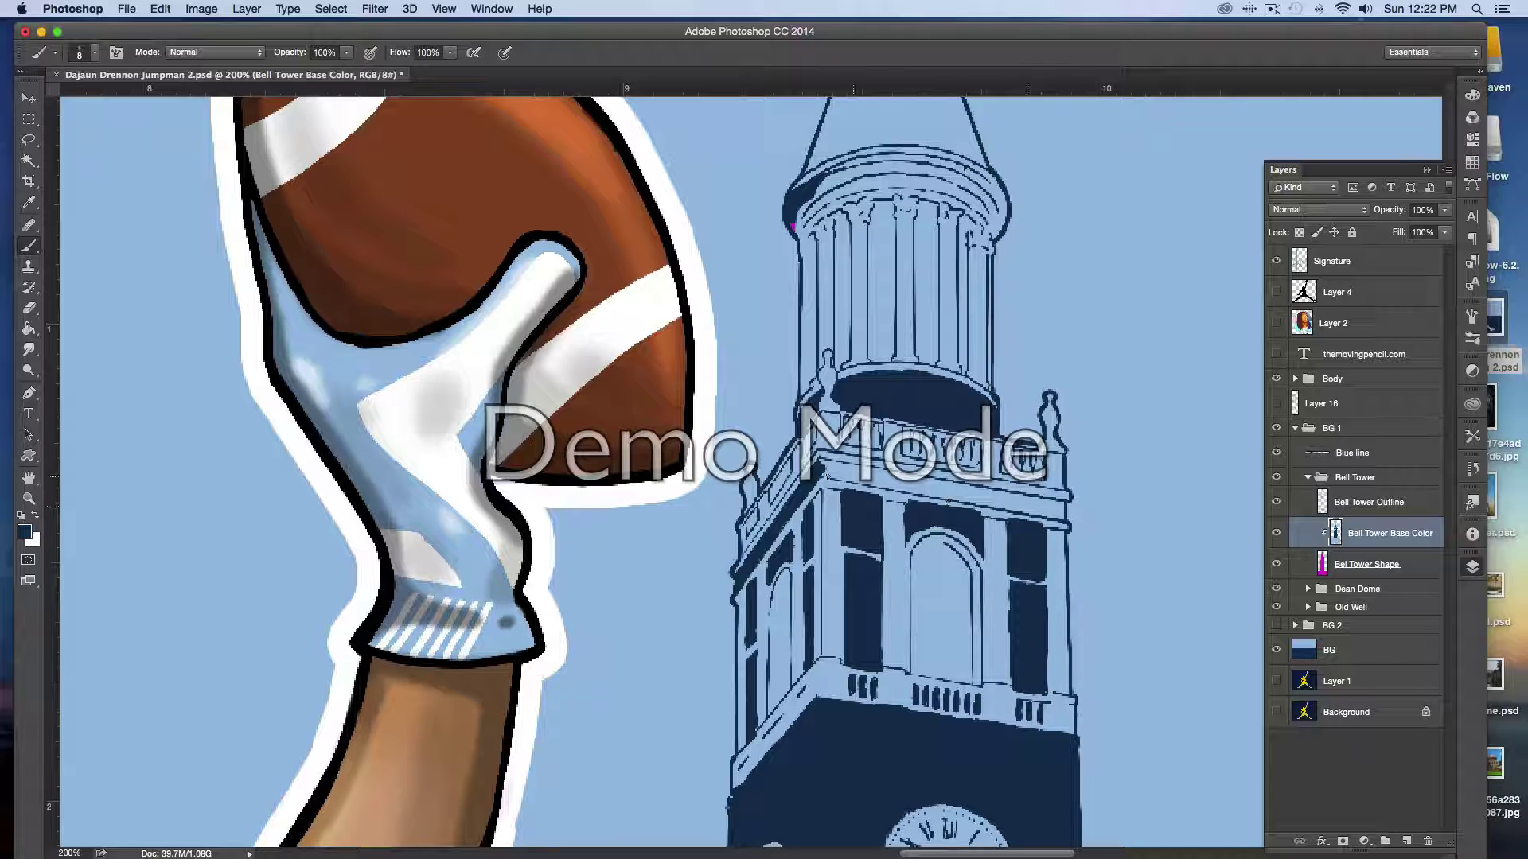
{"action": "mouse_move", "coordinate": [839, 477]}
{"action": "left_mouse_down"}
{"action": "mouse_move", "coordinate": [823, 473]}
{"action": "mouse_move", "coordinate": [931, 494]}
{"action": "left_mouse_up"}
{"action": "mouse_move", "coordinate": [842, 478]}
{"action": "left_mouse_down"}
{"action": "mouse_move", "coordinate": [1062, 518]}
{"action": "mouse_move", "coordinate": [907, 481]}
{"action": "mouse_move", "coordinate": [1048, 504]}
{"action": "left_mouse_up"}
- Repaint the left end of the round cornice light blue, and paint navy beside the left balustrade finial and along the spire's lower edge
{"action": "scroll", "coordinate": [870, 303], "scroll_direction": "up", "scroll_amount": 5}
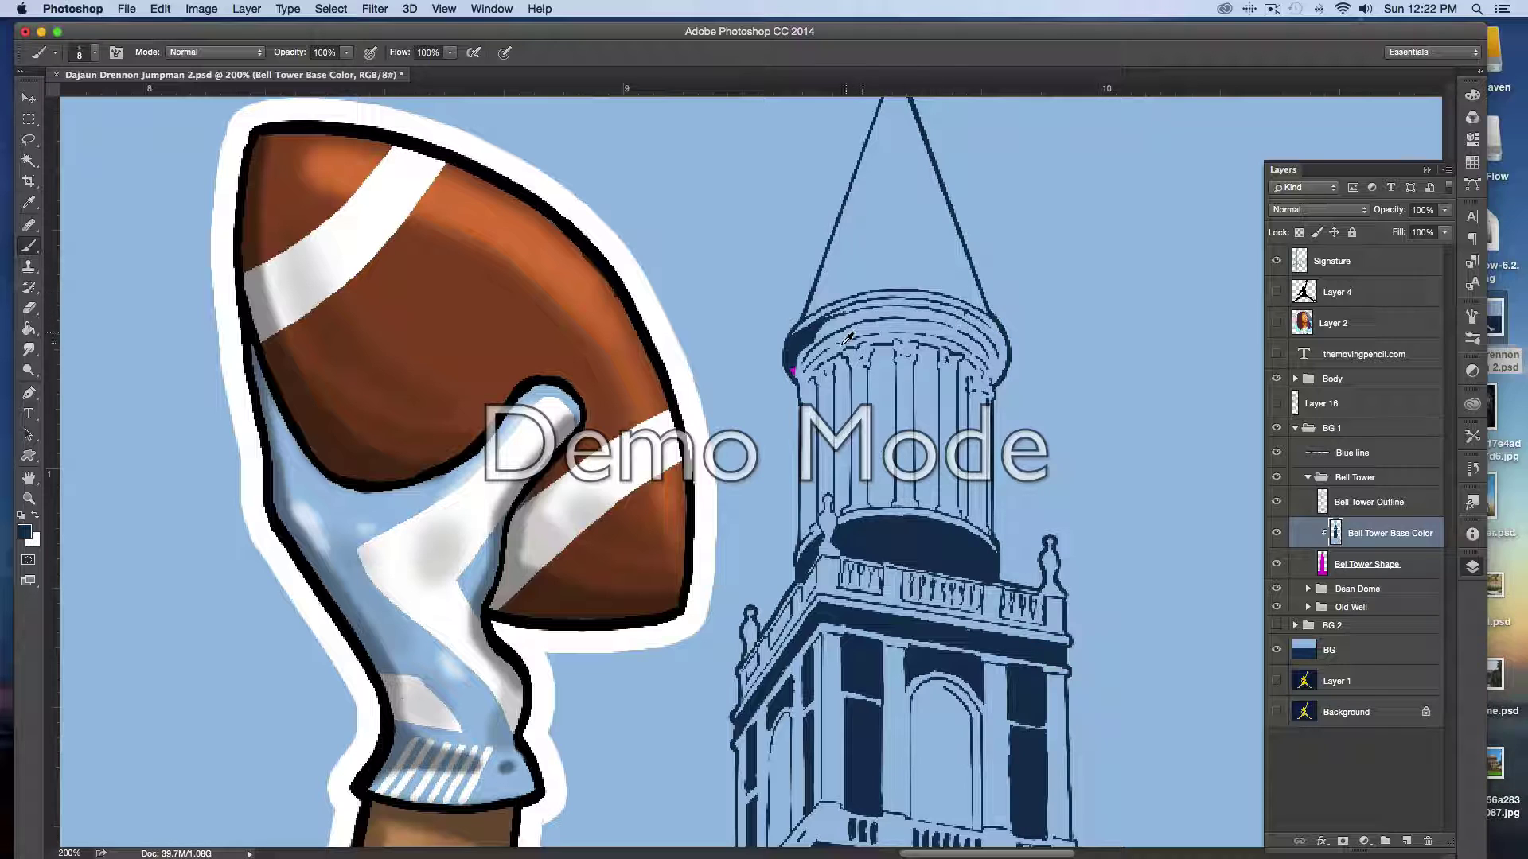
{"action": "left_click", "coordinate": [835, 319], "text": "alt"}
{"action": "left_click_drag", "start_coordinate": [820, 323], "coordinate": [796, 358]}
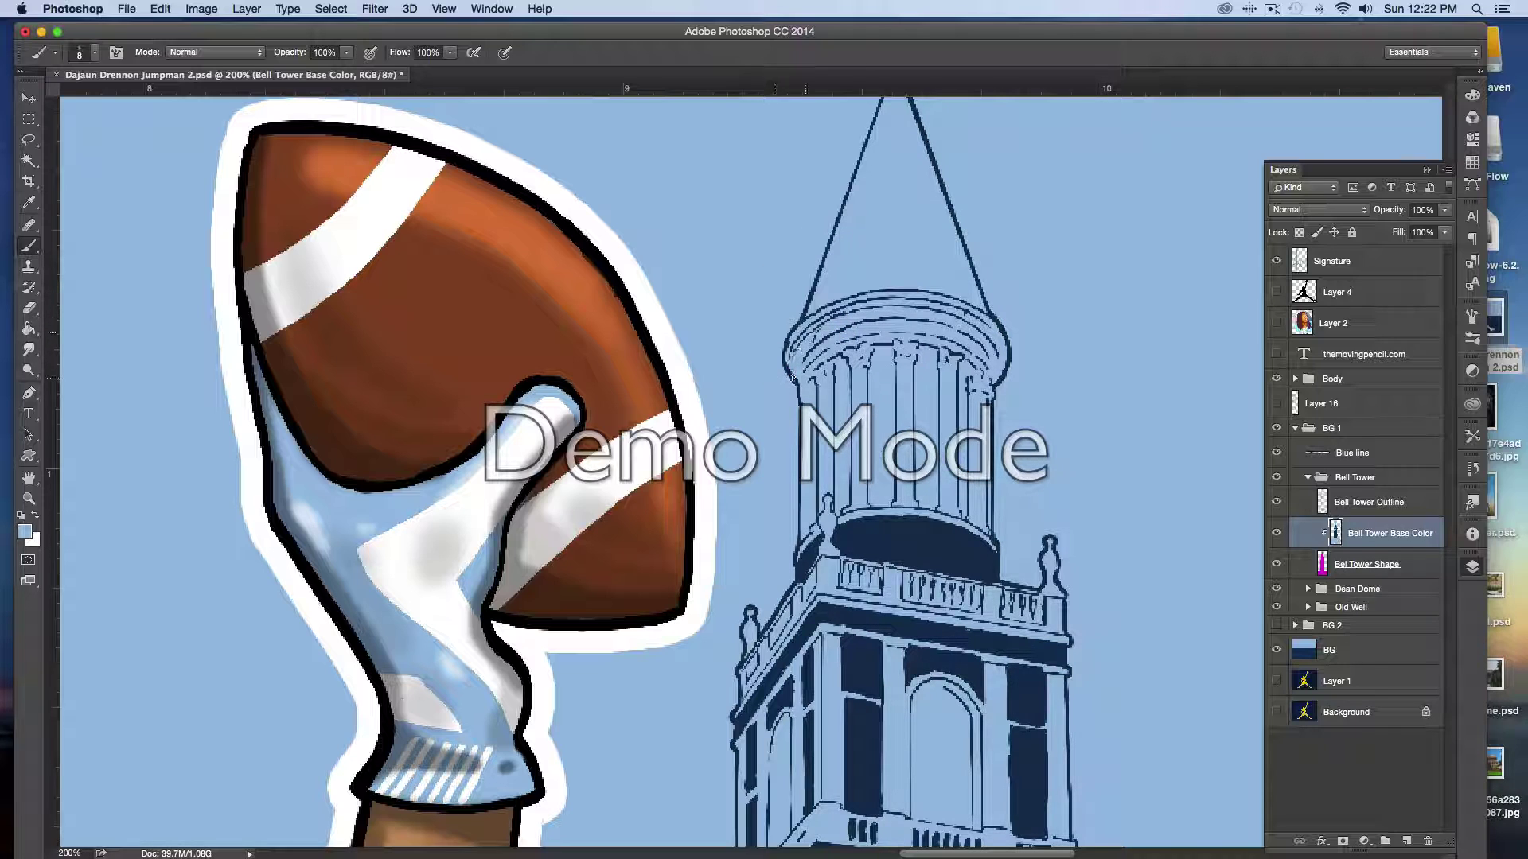
{"action": "left_click", "coordinate": [913, 552], "text": "alt"}
{"action": "left_click_drag", "start_coordinate": [823, 517], "coordinate": [813, 557]}
{"action": "mouse_move", "coordinate": [985, 307]}
{"action": "left_mouse_down"}
{"action": "mouse_move", "coordinate": [900, 276]}
{"action": "mouse_move", "coordinate": [919, 285]}
{"action": "mouse_move", "coordinate": [798, 316]}
{"action": "left_mouse_up"}
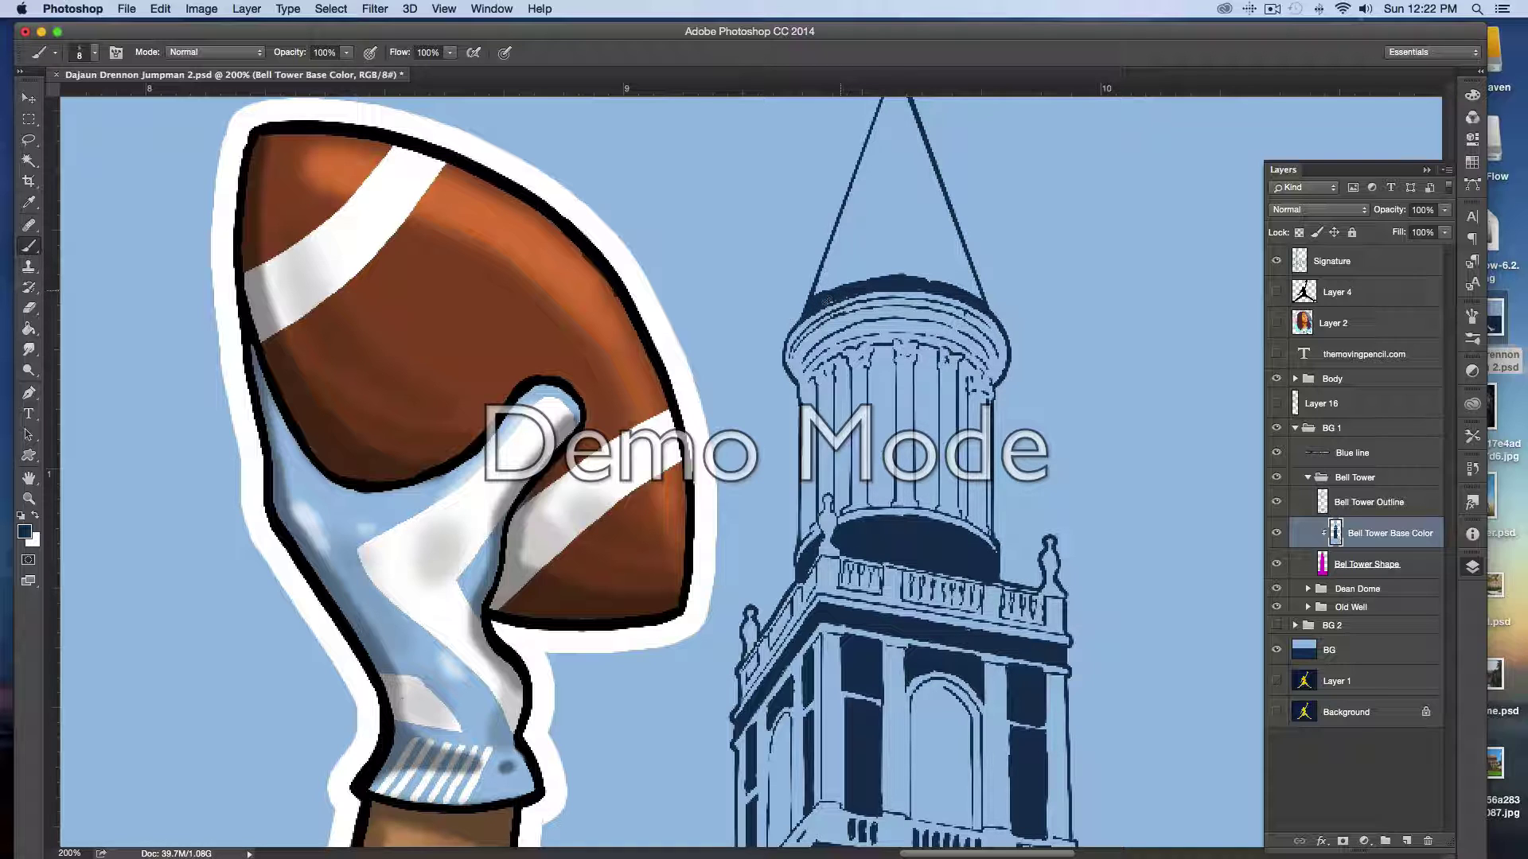
- Paint the small finial at the tip of the spire light blue
{"action": "scroll", "coordinate": [861, 286], "scroll_direction": "up", "scroll_amount": 6}
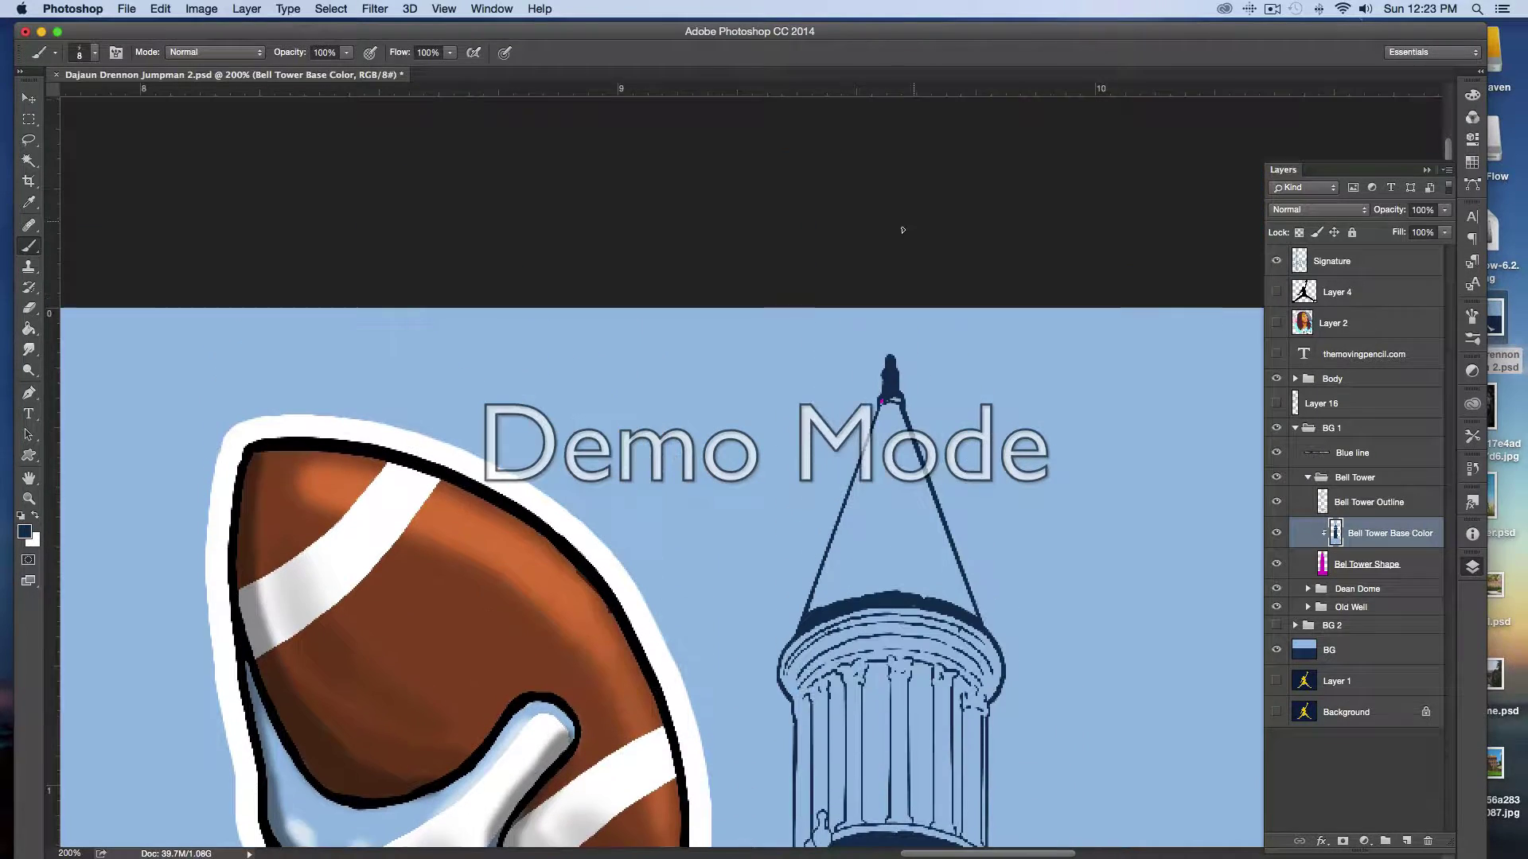
{"action": "left_click_drag", "start_coordinate": [883, 426], "coordinate": [889, 367]}
{"action": "left_click", "coordinate": [880, 485], "text": "alt"}
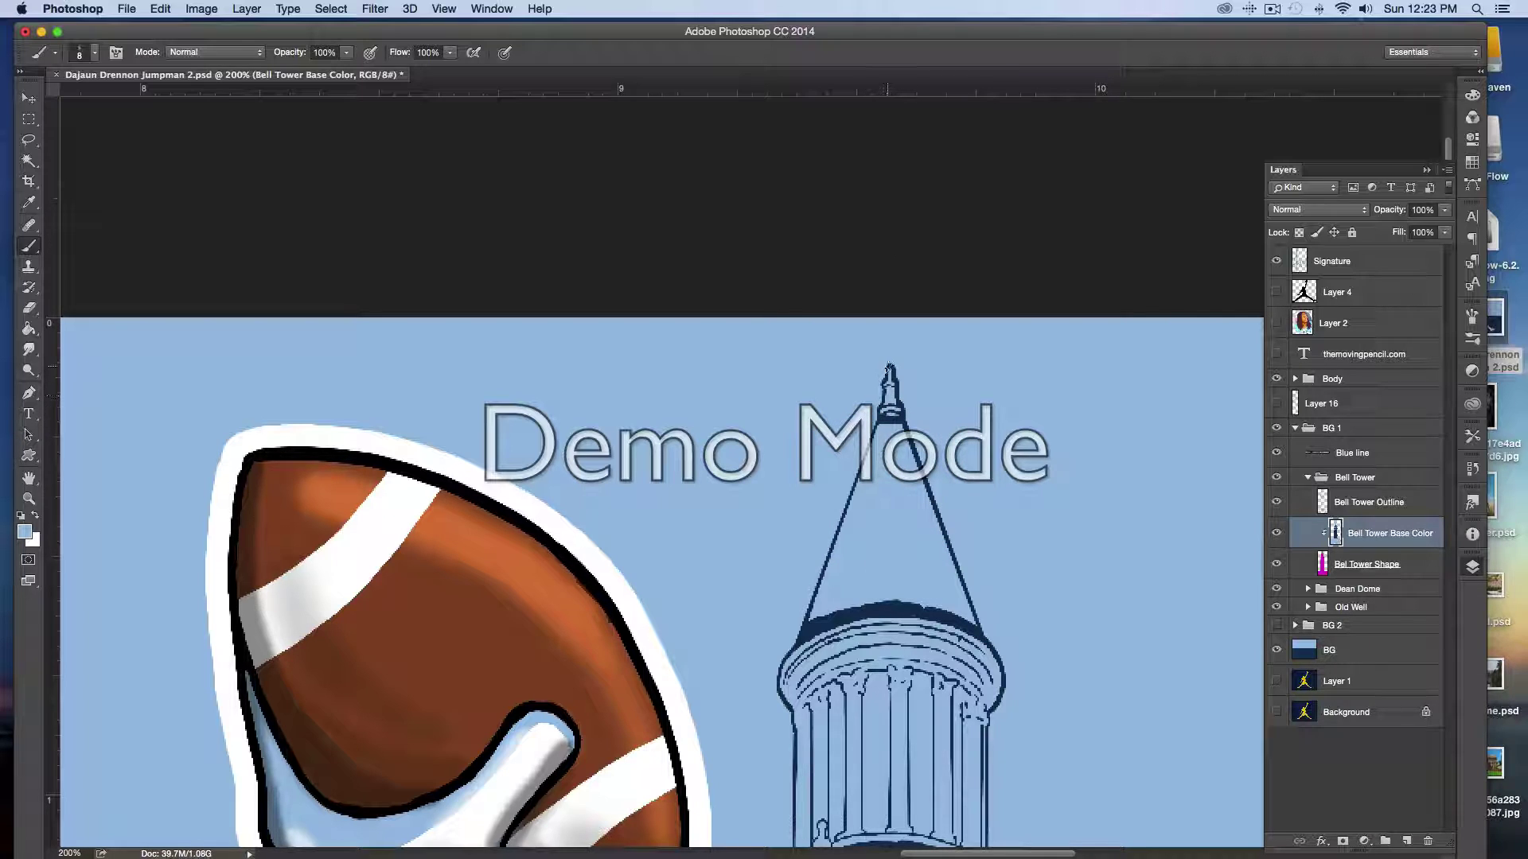
- Fill the conical spire roof with navy using a size 25 brush
{"action": "left_click", "coordinate": [898, 415], "text": "alt"}
{"action": "key", "text": "bracketright"}
{"action": "key", "text": "bracketright"}
{"action": "key", "text": "bracketright"}
{"action": "key", "text": "bracketright"}
{"action": "key", "text": "bracketright"}
{"action": "mouse_move", "coordinate": [970, 604]}
{"action": "left_mouse_down"}
{"action": "mouse_move", "coordinate": [859, 593]}
{"action": "mouse_move", "coordinate": [796, 613]}
{"action": "mouse_move", "coordinate": [928, 571]}
{"action": "mouse_move", "coordinate": [859, 551]}
{"action": "mouse_move", "coordinate": [913, 522]}
{"action": "mouse_move", "coordinate": [952, 534]}
{"action": "mouse_move", "coordinate": [882, 548]}
{"action": "mouse_move", "coordinate": [919, 506]}
{"action": "mouse_move", "coordinate": [863, 498]}
{"action": "mouse_move", "coordinate": [854, 470]}
{"action": "mouse_move", "coordinate": [883, 445]}
{"action": "left_mouse_up"}
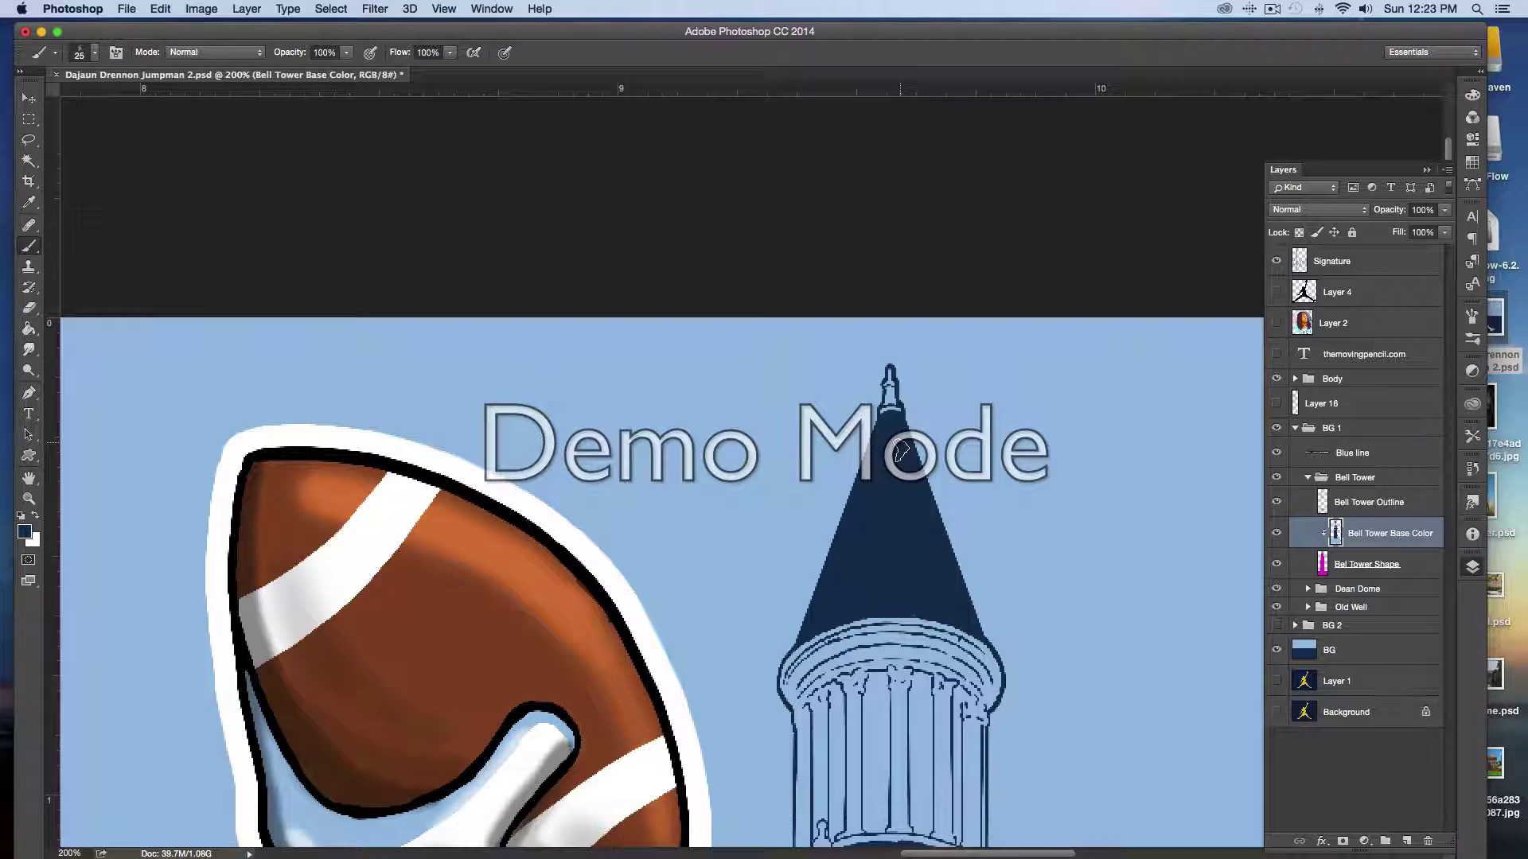
- Fill the two rightmost wide gaps between the round colonnade's columns with navy using a size 6 brush
{"action": "scroll", "coordinate": [900, 453], "scroll_direction": "down", "scroll_amount": 10}
{"action": "key", "text": "bracketleft"}
{"action": "key", "text": "bracketleft"}
{"action": "key", "text": "bracketleft"}
{"action": "key", "text": "bracketleft"}
{"action": "key", "text": "bracketleft"}
{"action": "key", "text": "bracketleft"}
{"action": "key", "text": "bracketleft"}
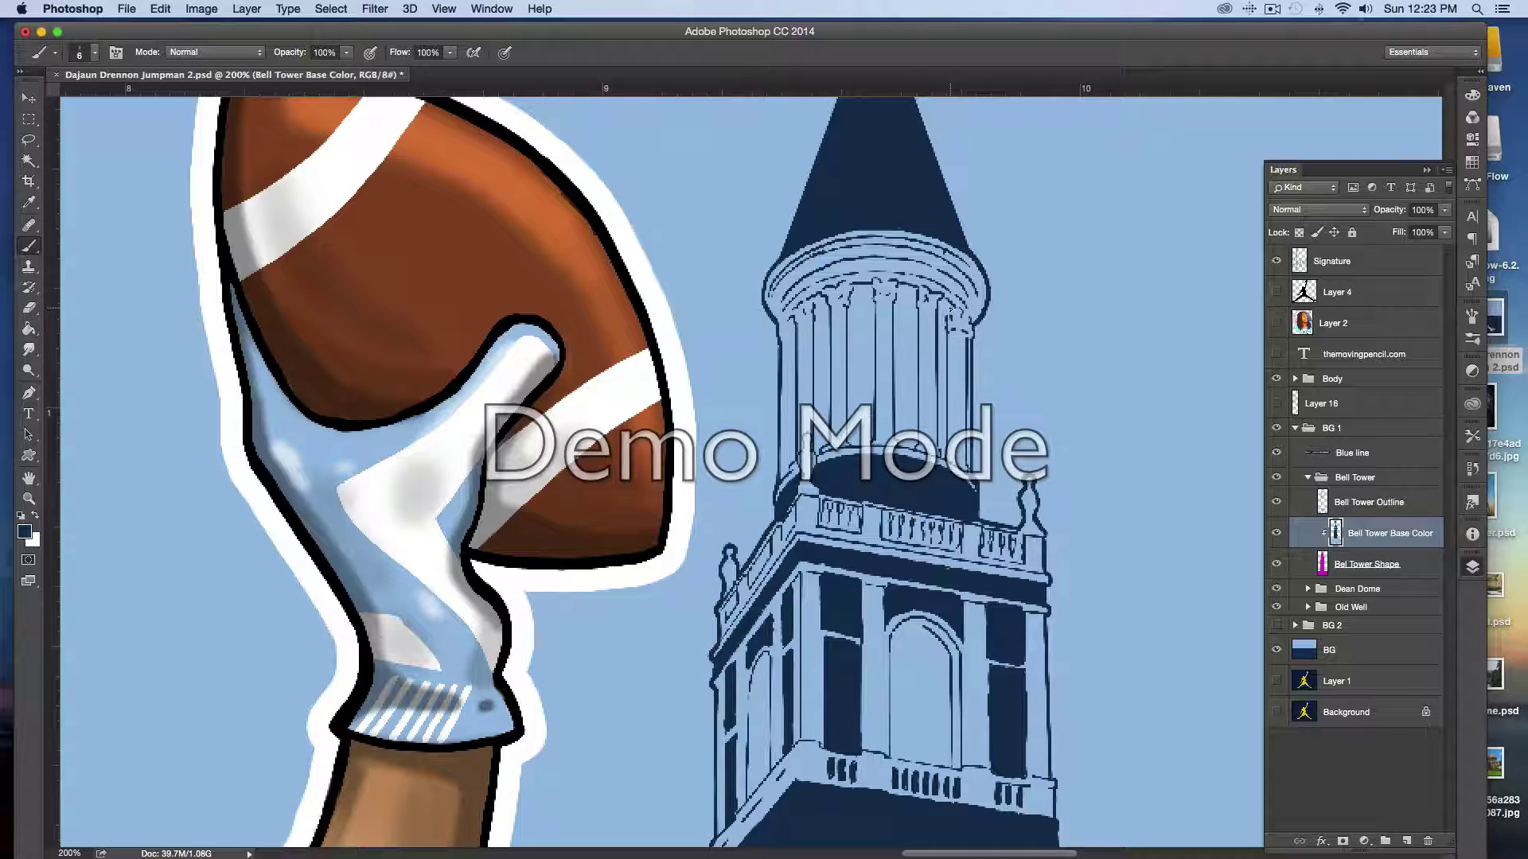
{"action": "left_click_drag", "start_coordinate": [947, 311], "coordinate": [942, 352]}
{"action": "left_click_drag", "start_coordinate": [943, 437], "coordinate": [943, 348]}
{"action": "left_click_drag", "start_coordinate": [941, 417], "coordinate": [941, 349]}
{"action": "left_click_drag", "start_coordinate": [912, 288], "coordinate": [914, 430]}
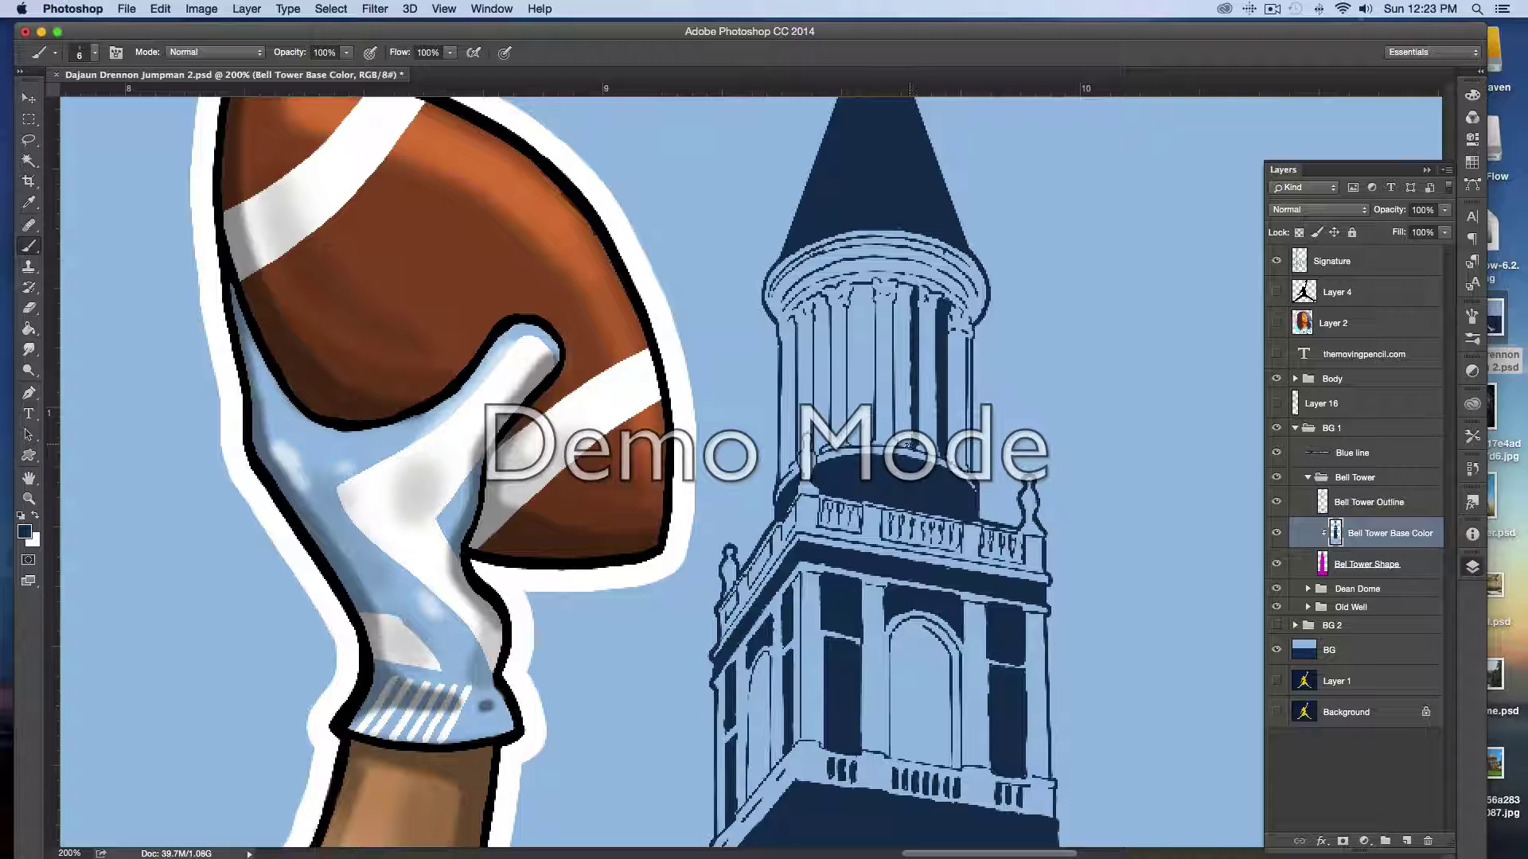
{"action": "mouse_move", "coordinate": [905, 430]}
{"action": "left_mouse_down"}
{"action": "mouse_move", "coordinate": [907, 284]}
{"action": "mouse_move", "coordinate": [905, 386]}
{"action": "left_mouse_up"}
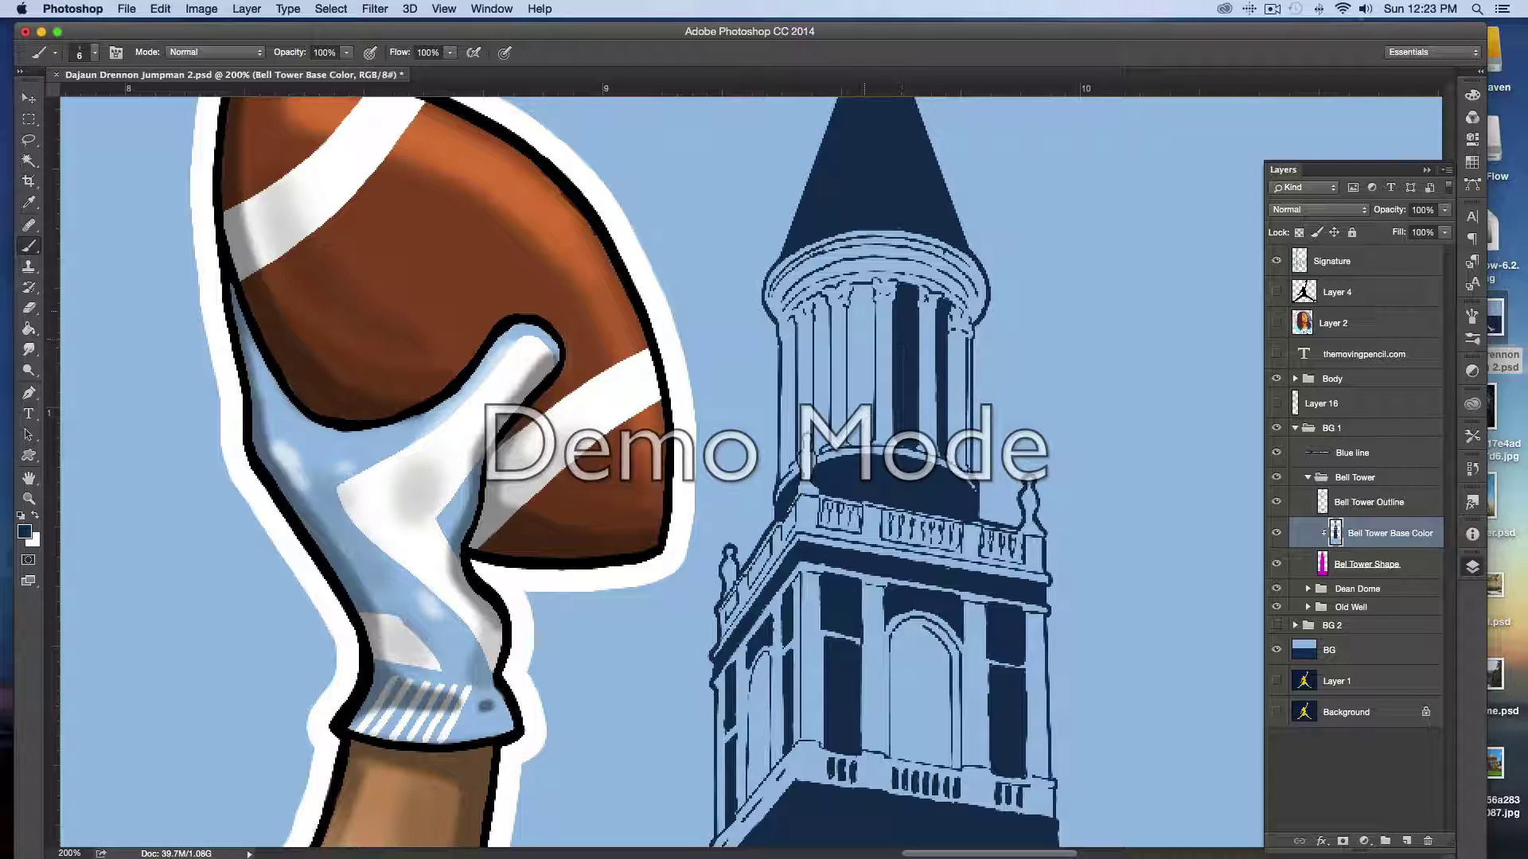
- Fill the remaining center and left gaps between the colonnade's columns with navy
{"action": "mouse_move", "coordinate": [873, 296]}
{"action": "left_mouse_down"}
{"action": "mouse_move", "coordinate": [850, 296]}
{"action": "mouse_move", "coordinate": [850, 319]}
{"action": "mouse_move", "coordinate": [870, 310]}
{"action": "mouse_move", "coordinate": [869, 431]}
{"action": "left_mouse_up"}
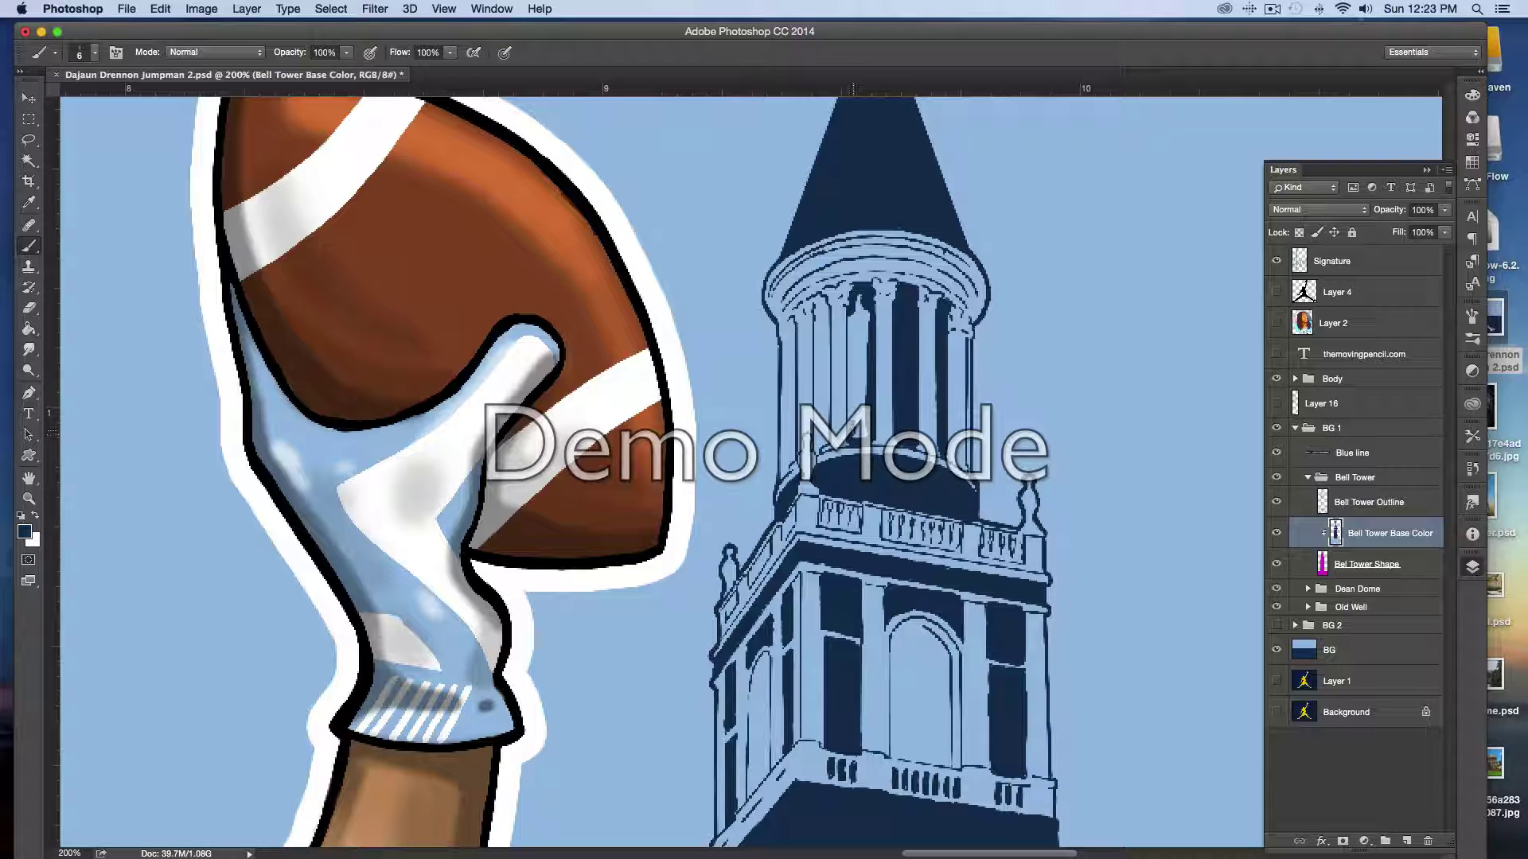
{"action": "mouse_move", "coordinate": [859, 416]}
{"action": "left_mouse_down"}
{"action": "mouse_move", "coordinate": [876, 373]}
{"action": "mouse_move", "coordinate": [849, 404]}
{"action": "mouse_move", "coordinate": [848, 319]}
{"action": "mouse_move", "coordinate": [866, 320]}
{"action": "mouse_move", "coordinate": [854, 381]}
{"action": "mouse_move", "coordinate": [873, 319]}
{"action": "mouse_move", "coordinate": [819, 300]}
{"action": "mouse_move", "coordinate": [815, 443]}
{"action": "mouse_move", "coordinate": [817, 320]}
{"action": "mouse_move", "coordinate": [818, 358]}
{"action": "left_mouse_up"}
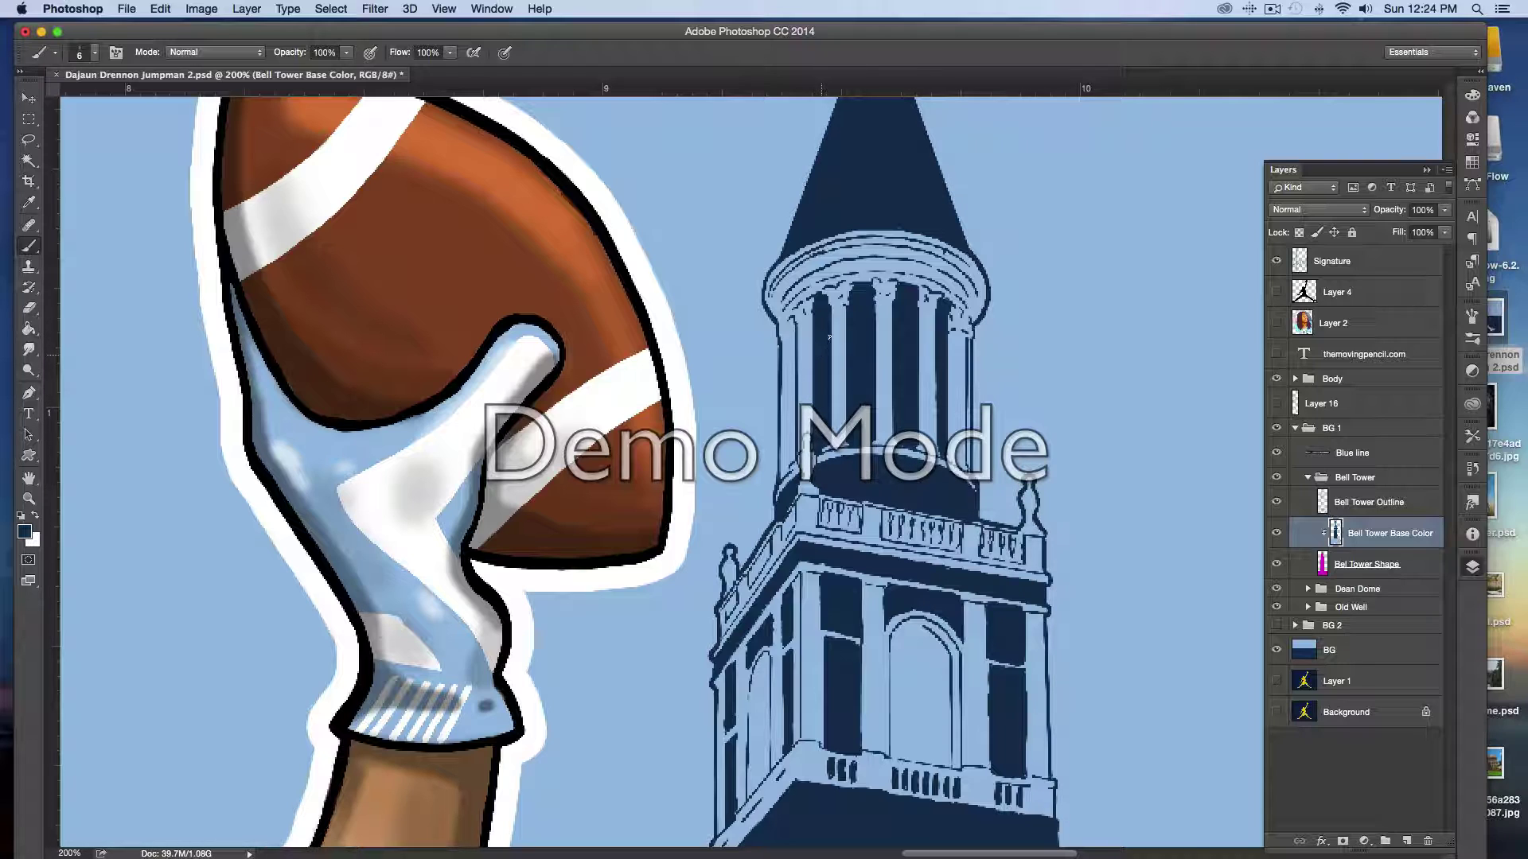
{"action": "left_click", "coordinate": [802, 384], "text": "alt"}
{"action": "left_click", "coordinate": [805, 417], "text": "alt"}
{"action": "left_click", "coordinate": [822, 402], "text": "alt"}
{"action": "left_click_drag", "start_coordinate": [791, 320], "coordinate": [790, 466]}
- Paint the arched opening on the belfry's left face navy, undoing and redoing the first stroke
{"action": "mouse_move", "coordinate": [761, 675]}
{"action": "left_mouse_down"}
{"action": "mouse_move", "coordinate": [750, 795]}
{"action": "mouse_move", "coordinate": [772, 685]}
{"action": "left_mouse_up"}
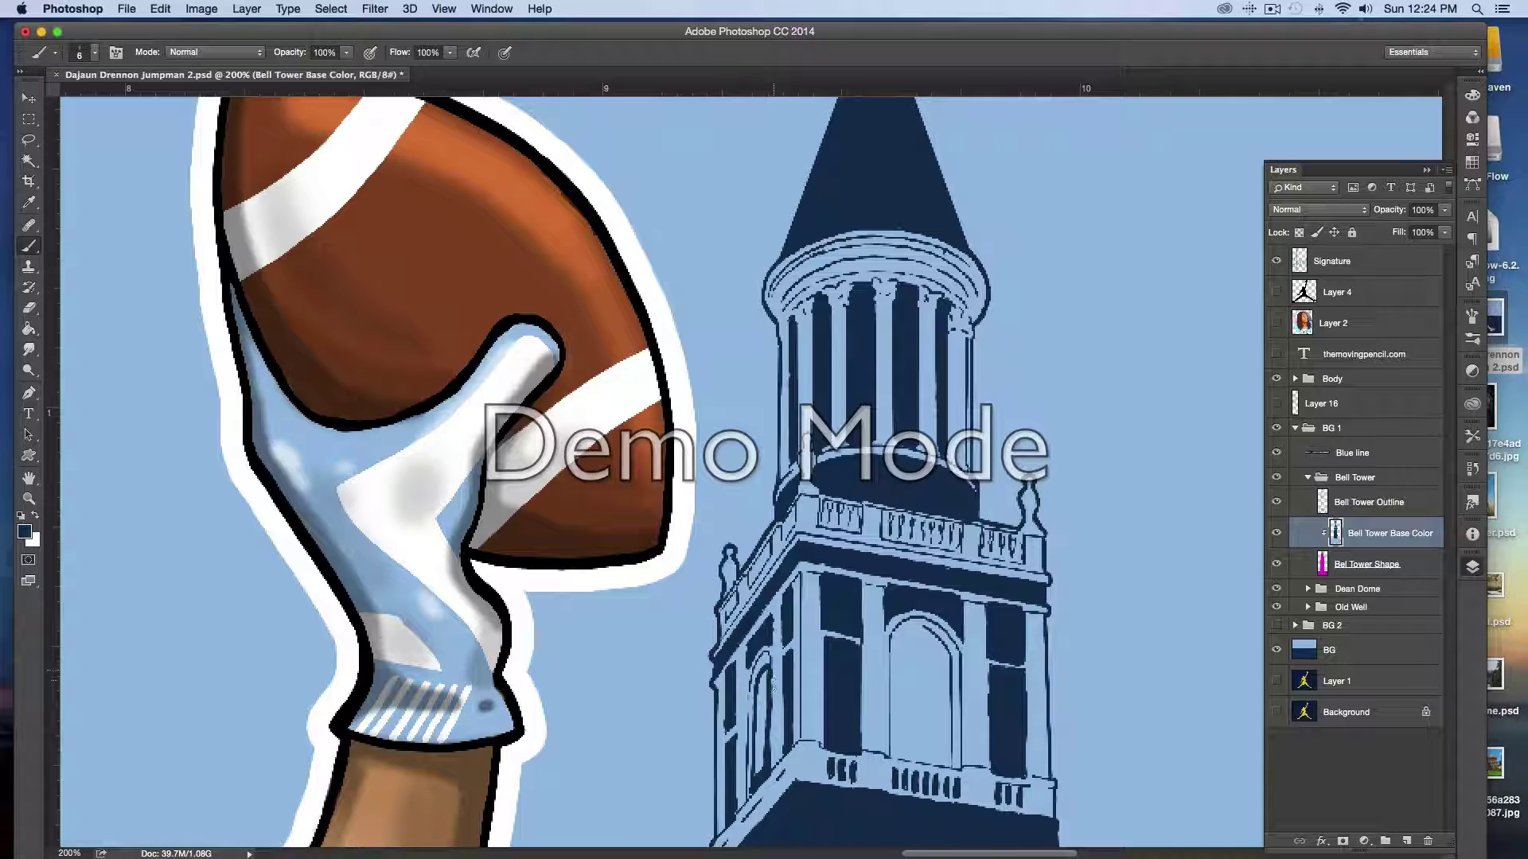
{"action": "key", "text": "ctrl+z"}
{"action": "left_click_drag", "start_coordinate": [768, 671], "coordinate": [766, 756]}
{"action": "left_click_drag", "start_coordinate": [761, 768], "coordinate": [766, 677]}
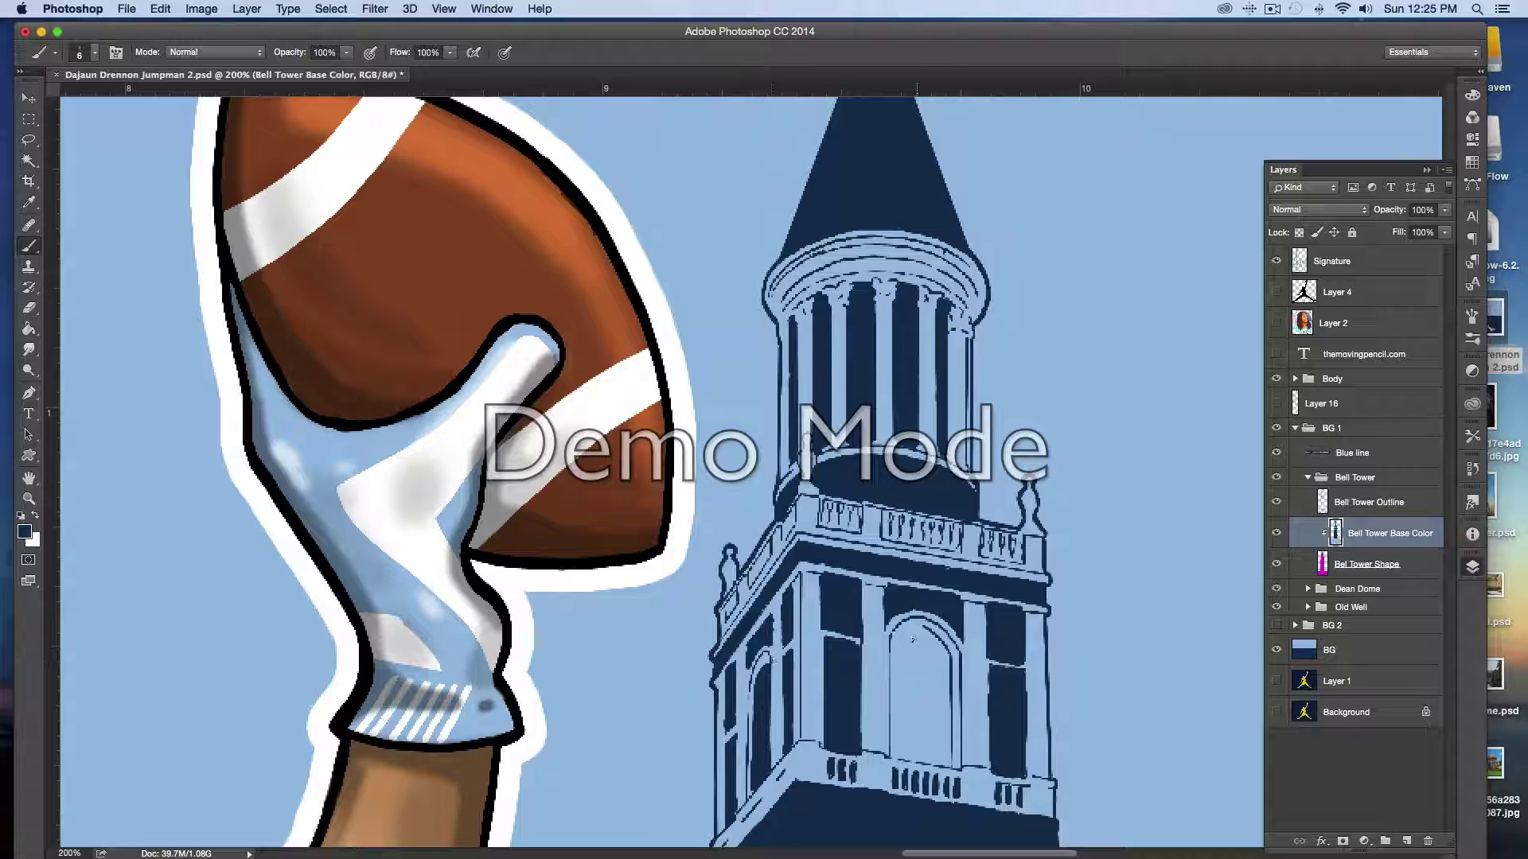
- Fill the large arched opening on the belfry's front with navy, enlarging the brush to 15 for its interior
{"action": "mouse_move", "coordinate": [900, 629]}
{"action": "left_mouse_down"}
{"action": "mouse_move", "coordinate": [946, 655]}
{"action": "mouse_move", "coordinate": [903, 634]}
{"action": "left_mouse_up"}
{"action": "left_click_drag", "start_coordinate": [948, 756], "coordinate": [948, 650]}
{"action": "left_click_drag", "start_coordinate": [942, 761], "coordinate": [894, 755]}
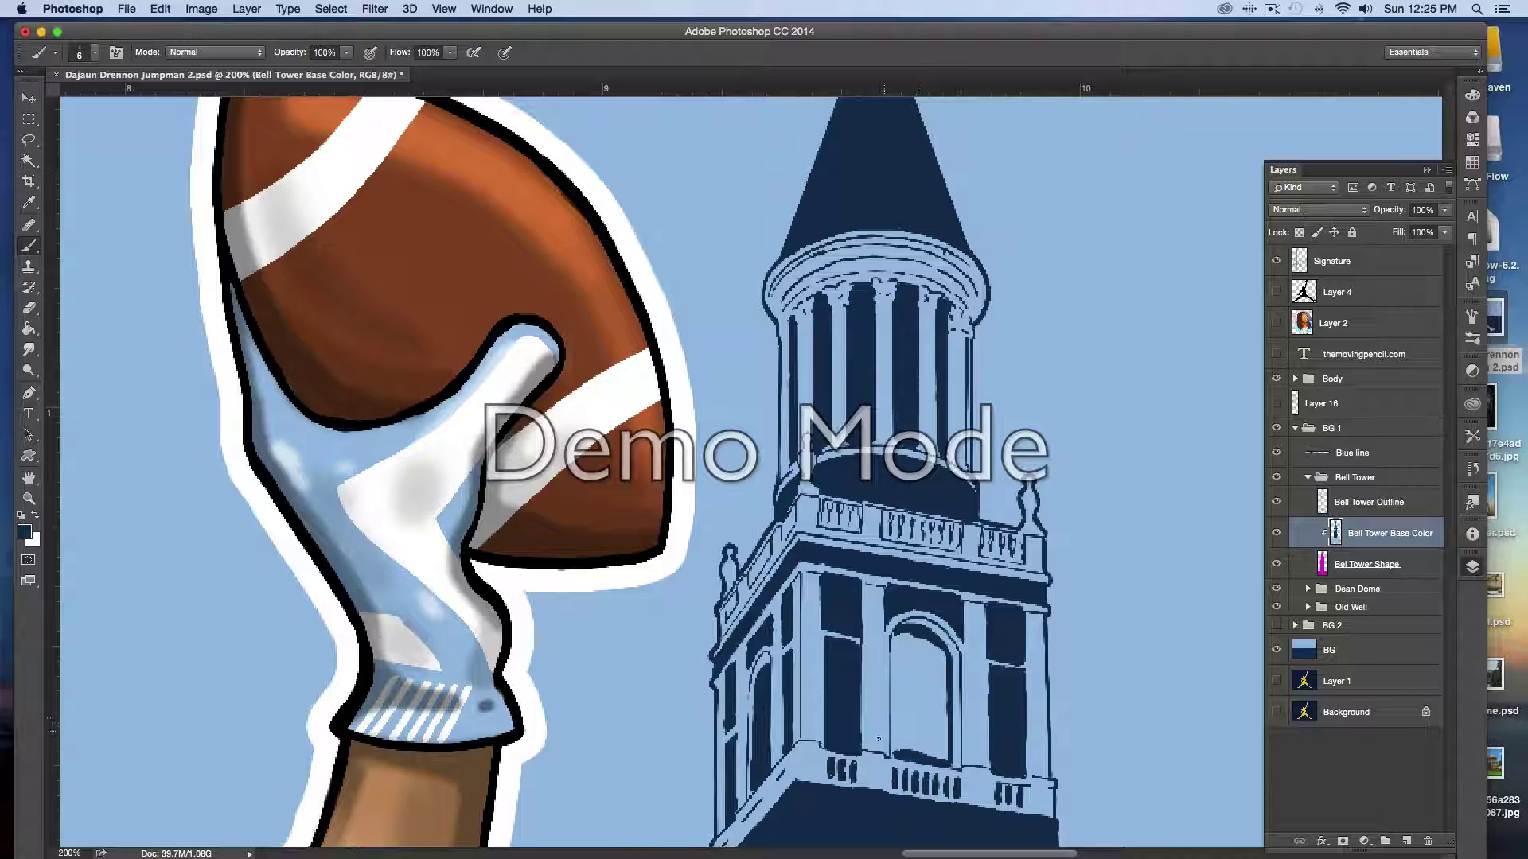
{"action": "mouse_move", "coordinate": [893, 757]}
{"action": "left_mouse_down"}
{"action": "mouse_move", "coordinate": [892, 632]}
{"action": "mouse_move", "coordinate": [897, 656]}
{"action": "mouse_move", "coordinate": [941, 654]}
{"action": "mouse_move", "coordinate": [894, 647]}
{"action": "mouse_move", "coordinate": [917, 676]}
{"action": "mouse_move", "coordinate": [940, 667]}
{"action": "mouse_move", "coordinate": [946, 756]}
{"action": "mouse_move", "coordinate": [894, 749]}
{"action": "mouse_move", "coordinate": [897, 646]}
{"action": "mouse_move", "coordinate": [924, 670]}
{"action": "mouse_move", "coordinate": [932, 713]}
{"action": "mouse_move", "coordinate": [914, 740]}
{"action": "mouse_move", "coordinate": [906, 678]}
{"action": "left_mouse_up"}
{"action": "key", "text": "]"}
{"action": "left_click", "coordinate": [896, 649]}
{"action": "key", "text": "]"}
{"action": "key", "text": "]"}
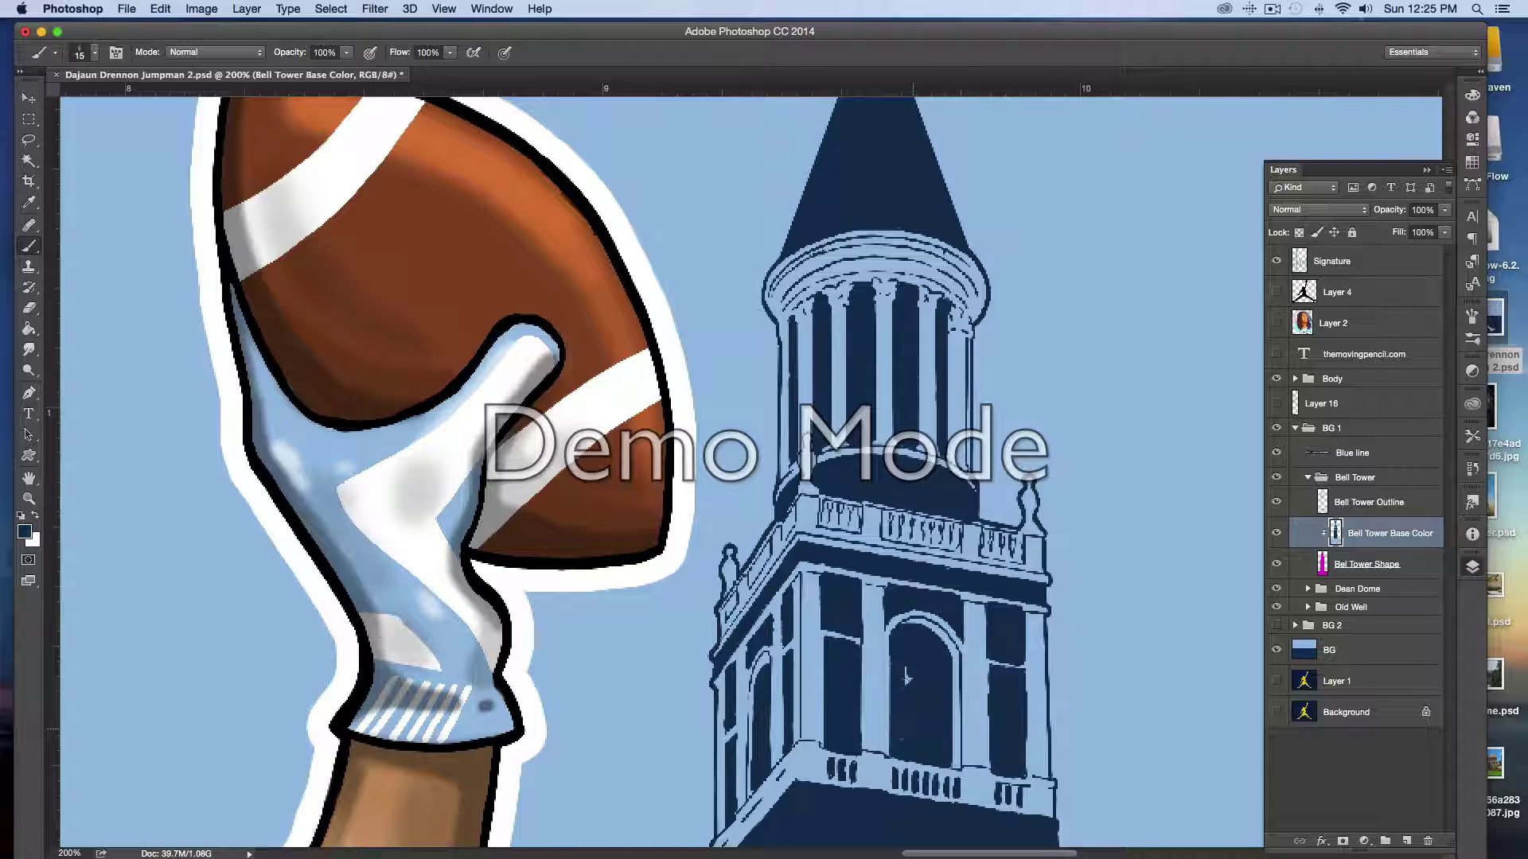
- Paint a straight navy band along the lower edge of the base building's front frieze with the size 15 brush
{"action": "left_click", "coordinate": [30, 499]}
{"action": "left_click", "coordinate": [458, 52]}
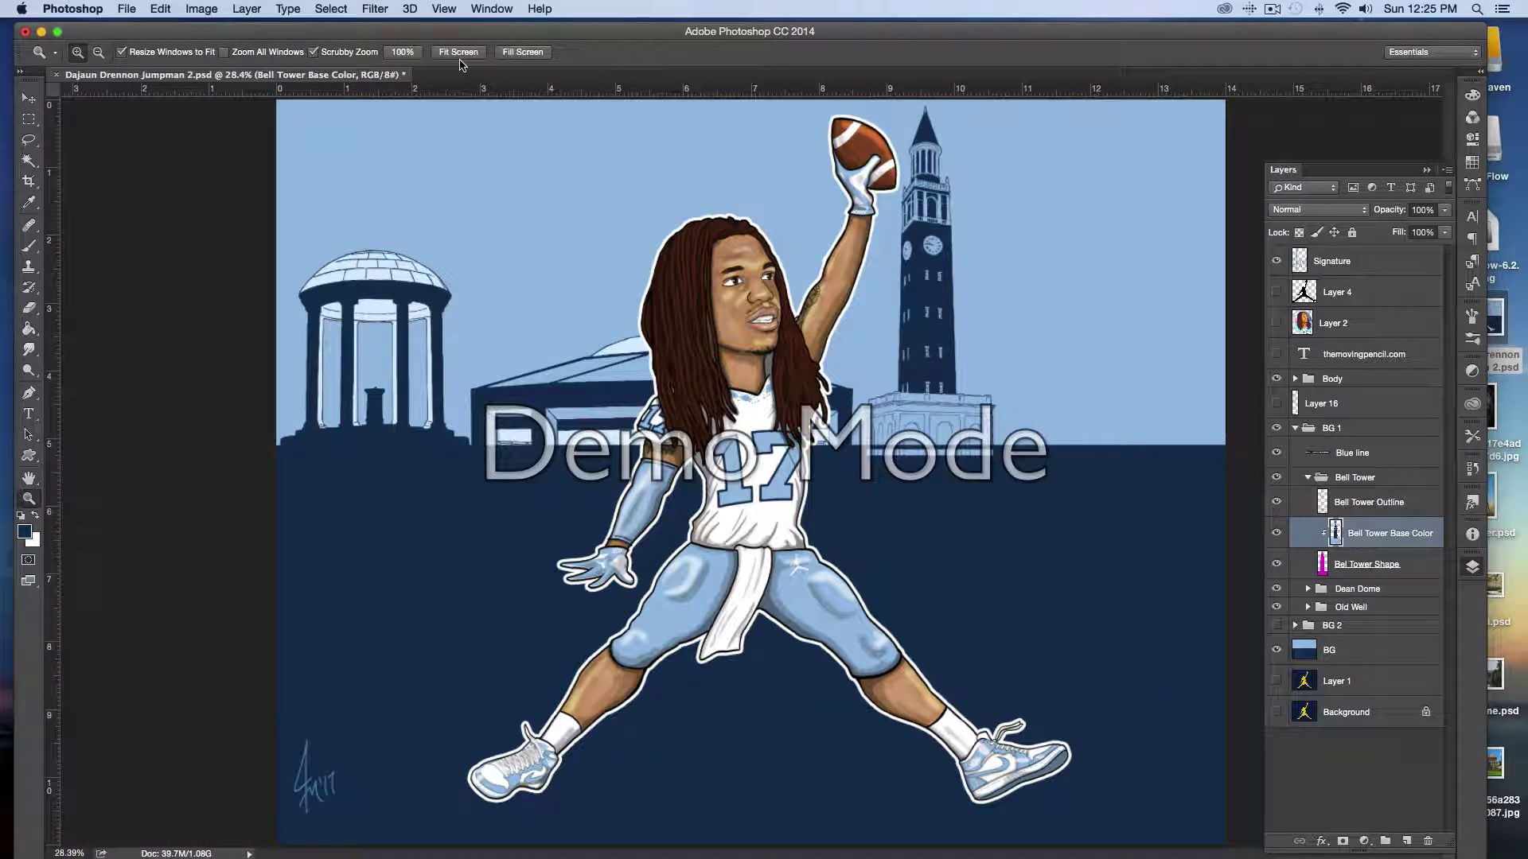
{"action": "left_click", "coordinate": [935, 406]}
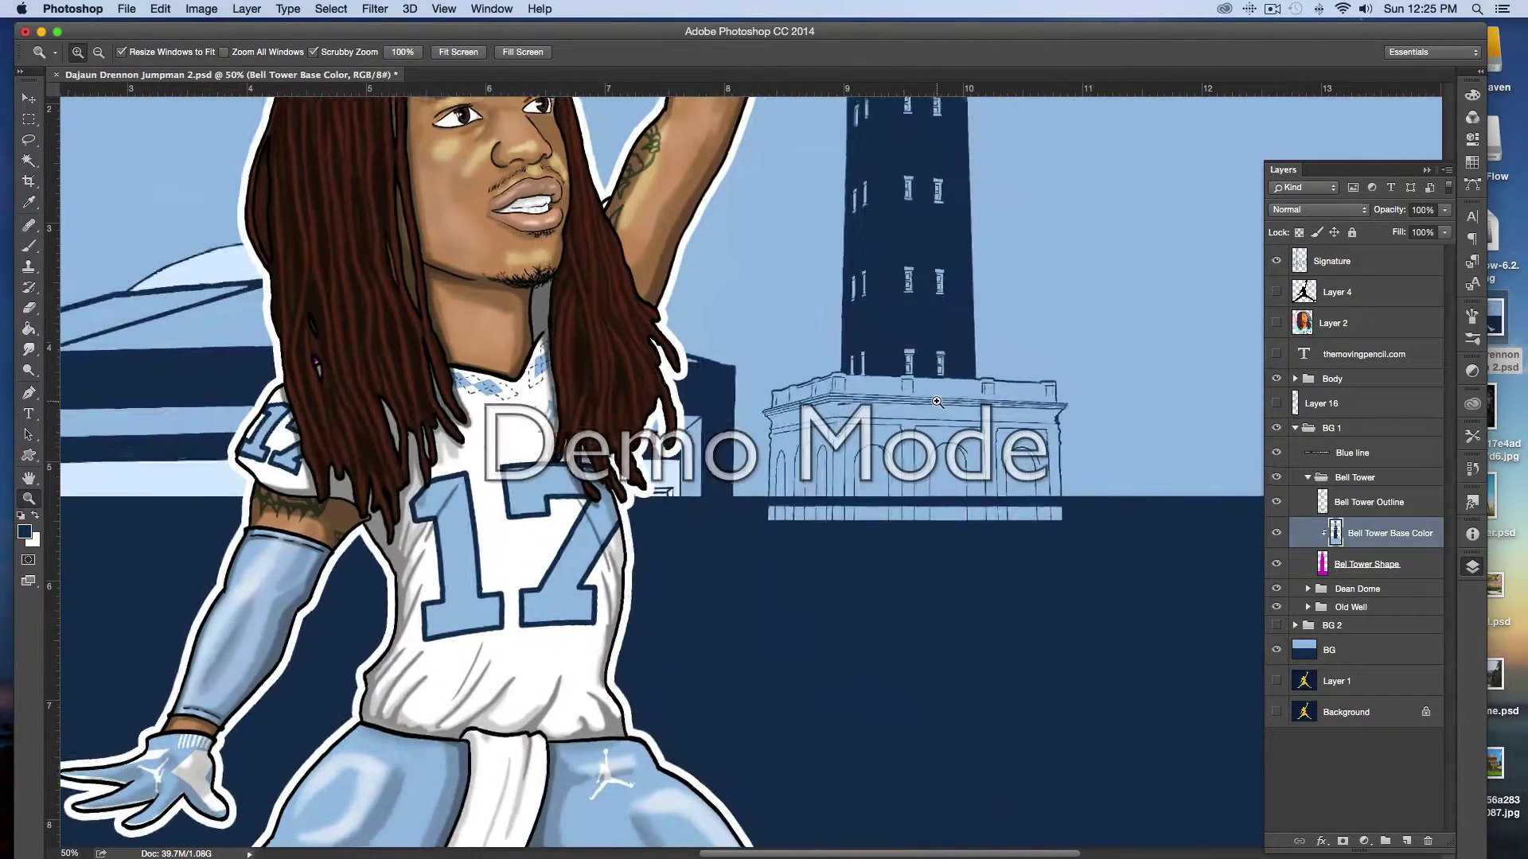
{"action": "left_click", "coordinate": [935, 406]}
{"action": "left_click", "coordinate": [925, 403]}
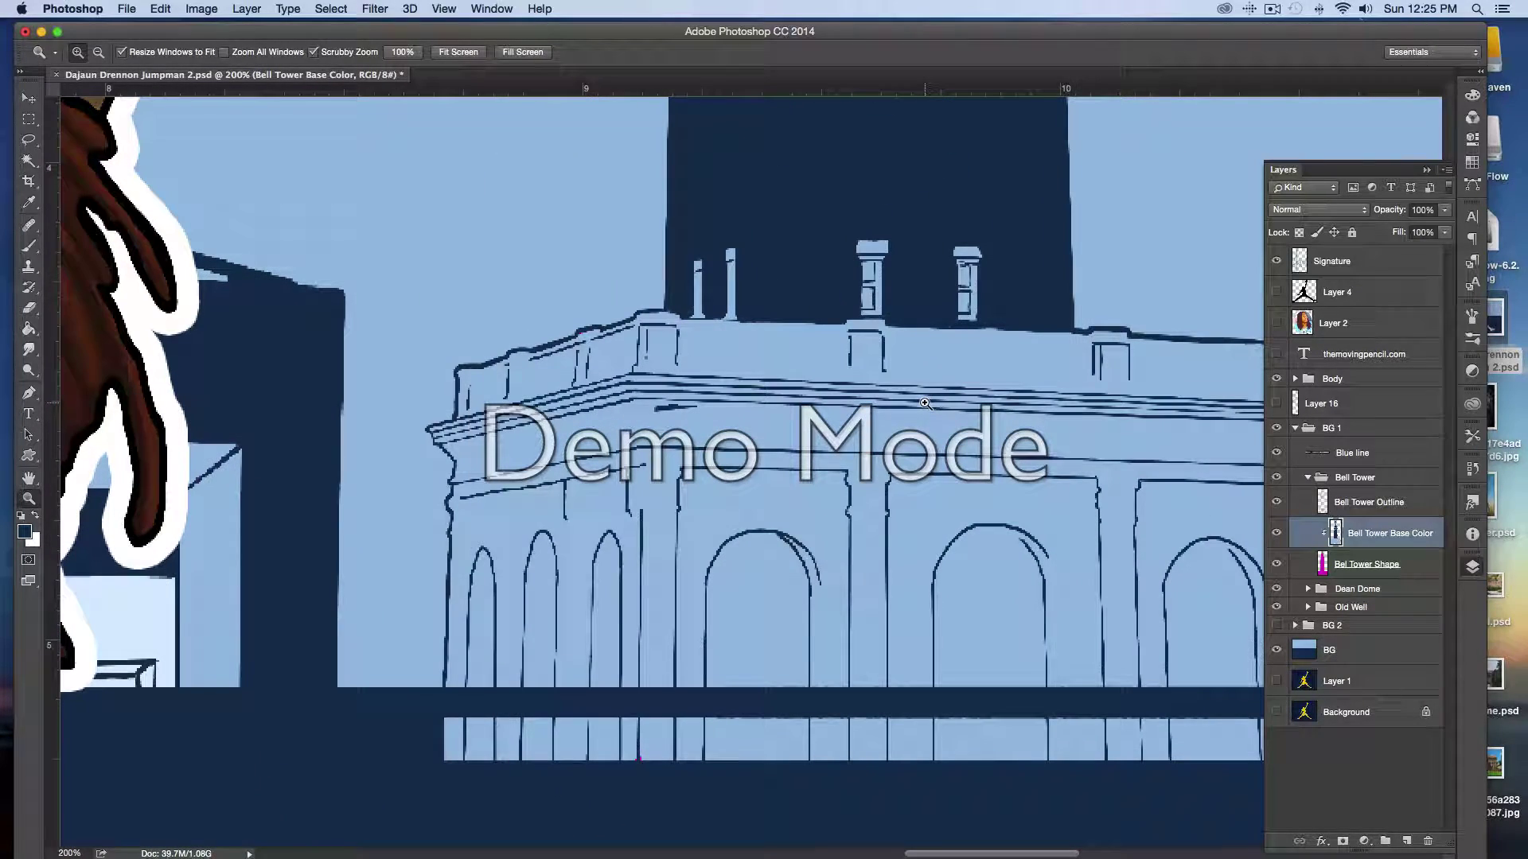
{"action": "scroll", "coordinate": [923, 403], "scroll_direction": "right", "scroll_amount": 5}
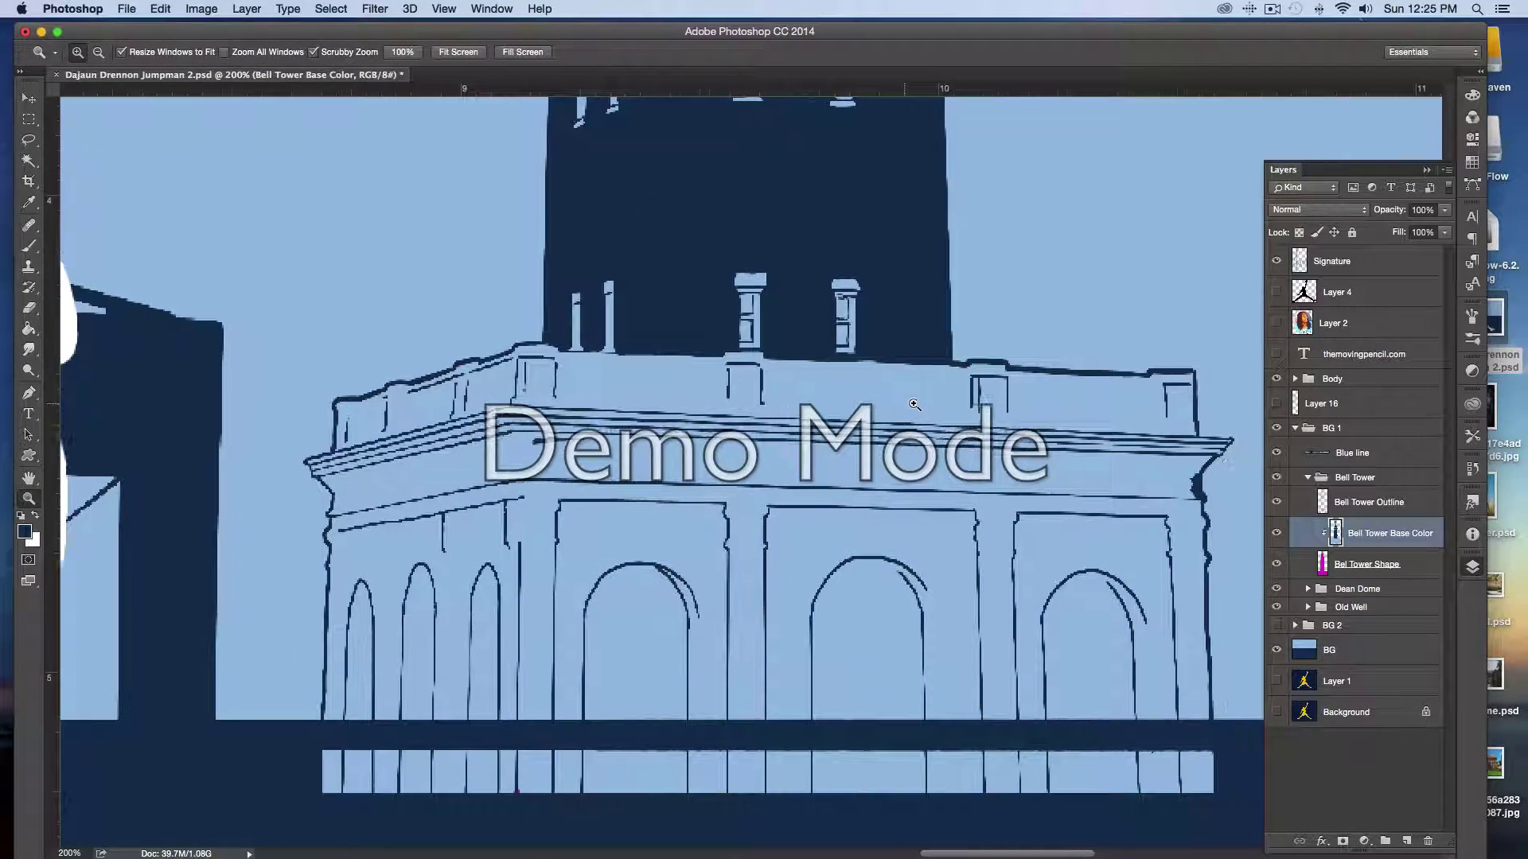
{"action": "key", "text": "b"}
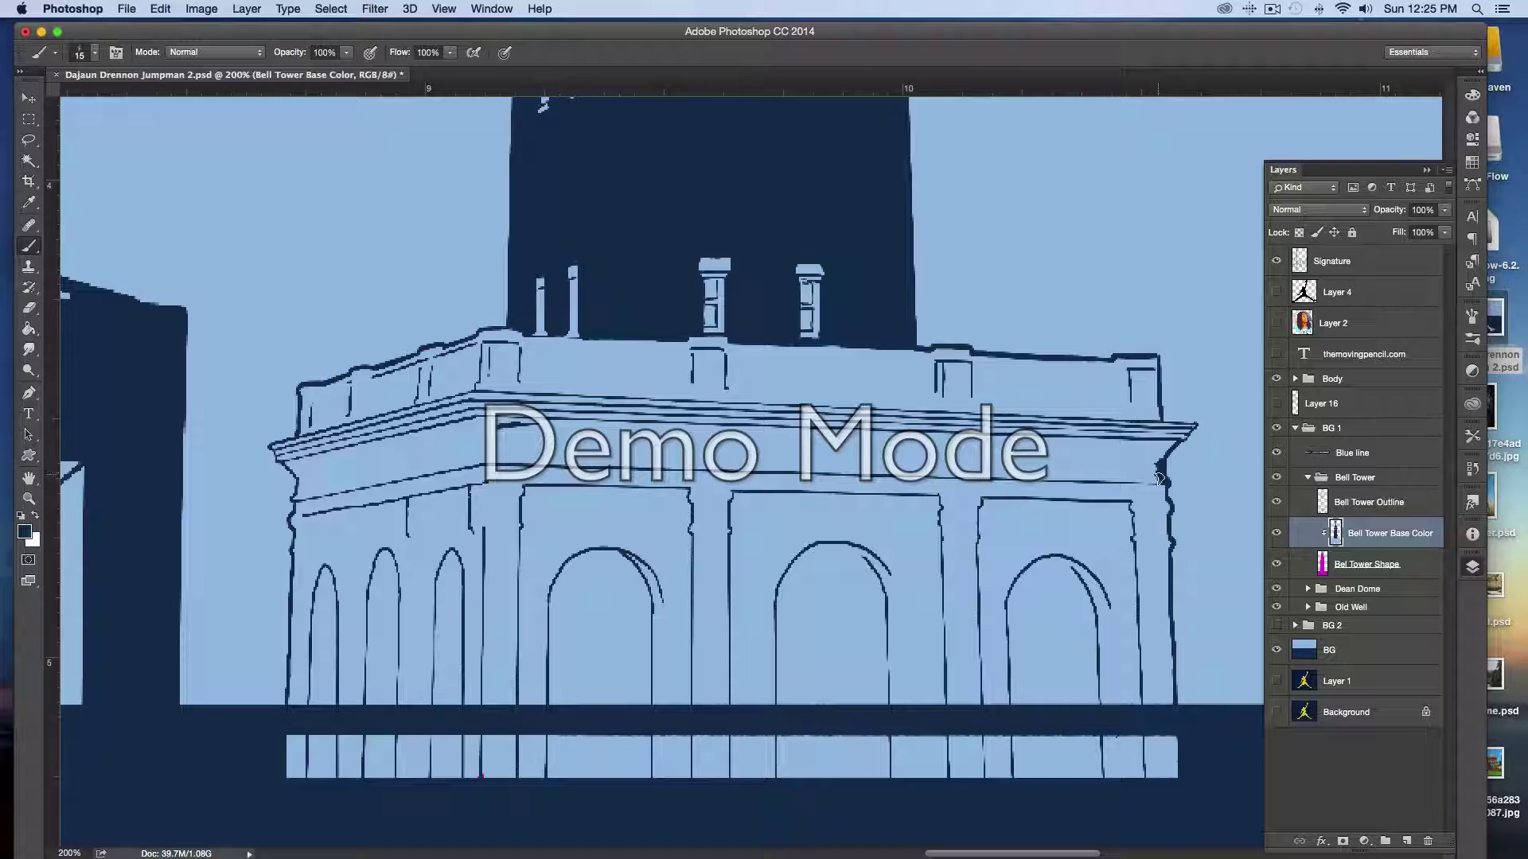
{"action": "left_click_drag", "start_coordinate": [1161, 481], "coordinate": [1163, 477]}
{"action": "left_click", "coordinate": [478, 458]}
{"action": "left_click", "coordinate": [1156, 478]}
{"action": "left_click", "coordinate": [478, 457], "text": "shift"}
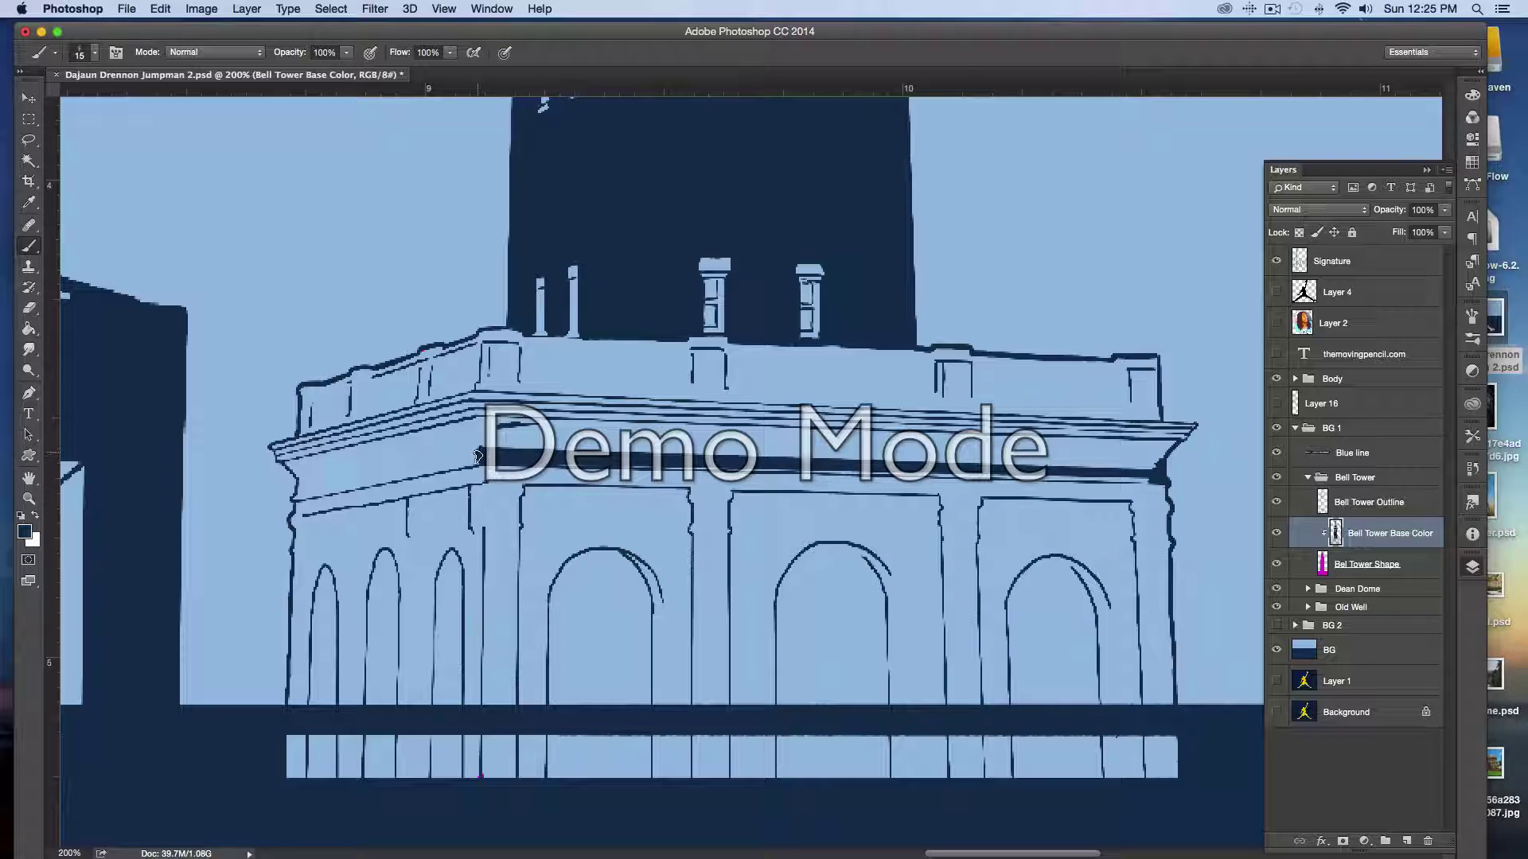
- Fill the front frieze near the base building's left corner with navy, using a smaller brush along the edges
{"action": "mouse_move", "coordinate": [523, 448]}
{"action": "left_mouse_down"}
{"action": "mouse_move", "coordinate": [475, 428]}
{"action": "mouse_move", "coordinate": [537, 437]}
{"action": "mouse_move", "coordinate": [520, 434]}
{"action": "mouse_move", "coordinate": [557, 460]}
{"action": "mouse_move", "coordinate": [649, 467]}
{"action": "left_mouse_up"}
{"action": "key", "text": "bracketleft"}
{"action": "key", "text": "bracketleft"}
{"action": "key", "text": "bracketleft"}
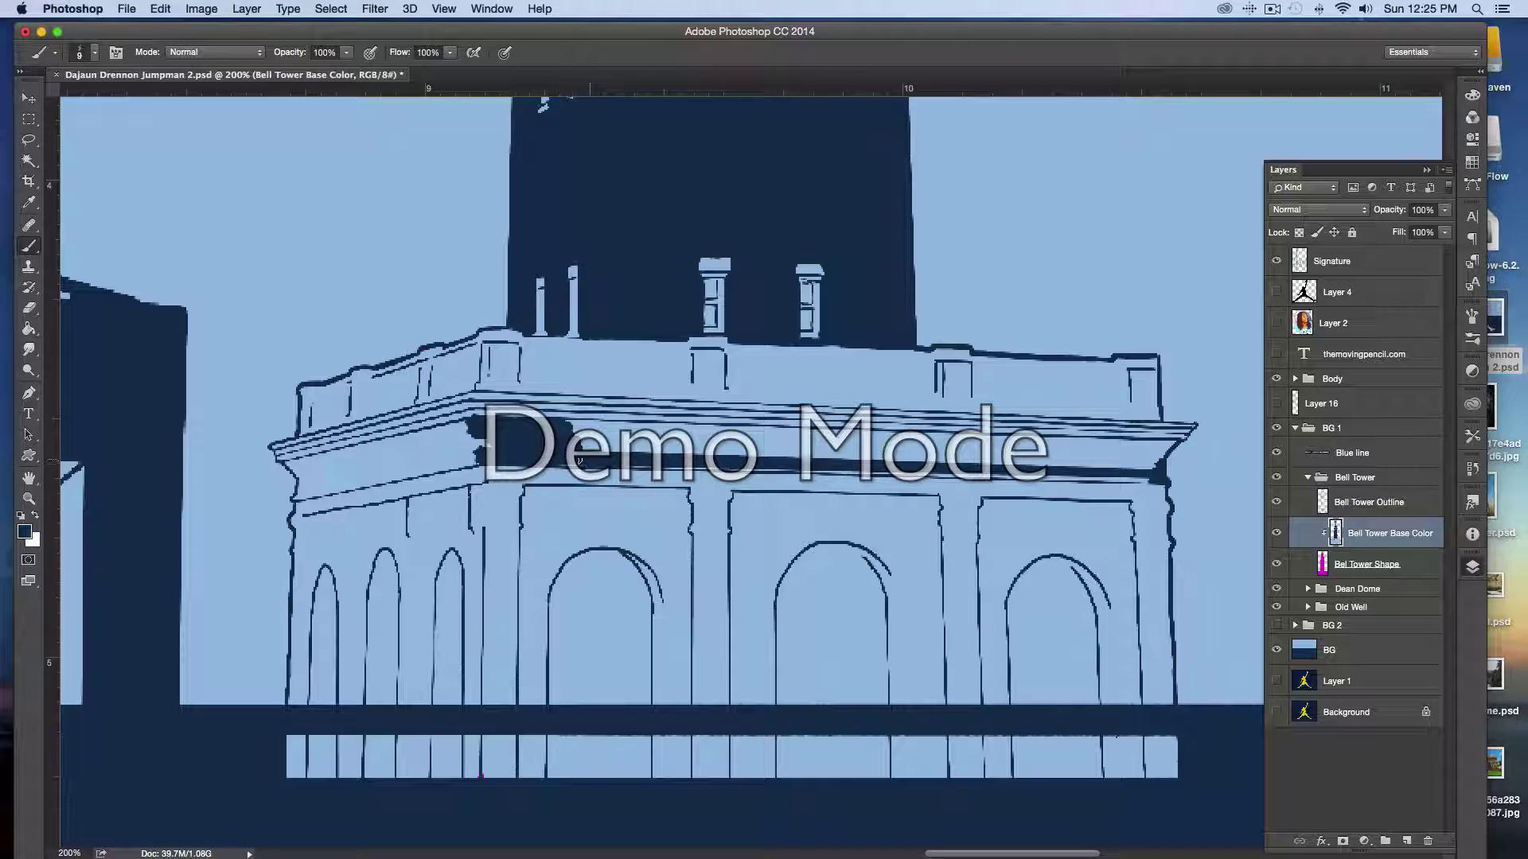
{"action": "left_click_drag", "start_coordinate": [562, 460], "coordinate": [676, 473]}
{"action": "mouse_move", "coordinate": [601, 461]}
{"action": "left_mouse_down"}
{"action": "mouse_move", "coordinate": [637, 446]}
{"action": "mouse_move", "coordinate": [577, 430]}
{"action": "mouse_move", "coordinate": [597, 425]}
{"action": "left_mouse_up"}
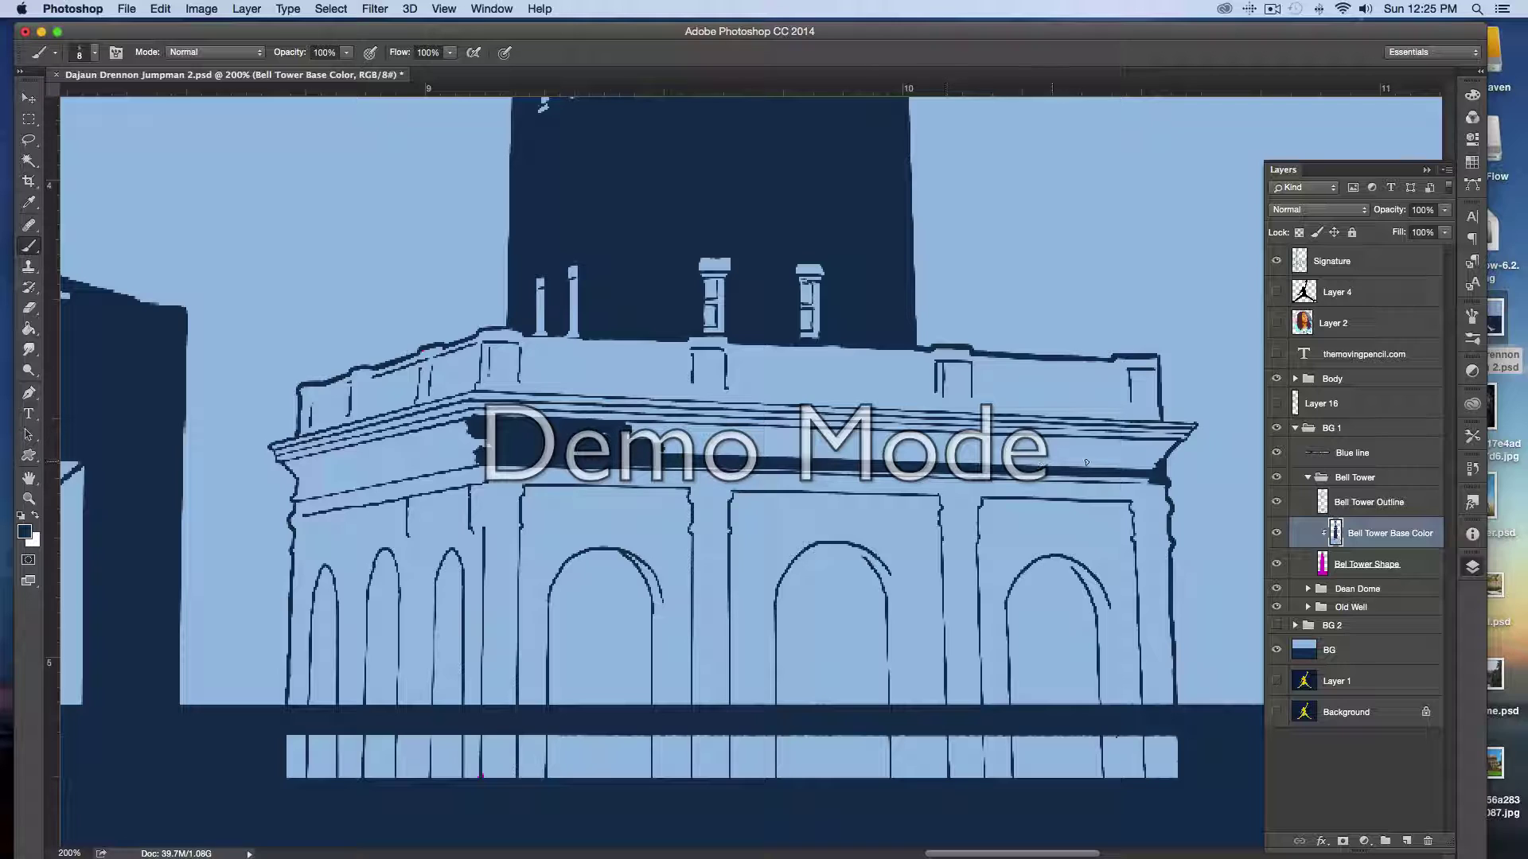
- Fill the rest of the front frieze and the left-face frieze below the base cornice with navy using a size 8 brush
{"action": "left_click", "coordinate": [1177, 448], "text": "shift"}
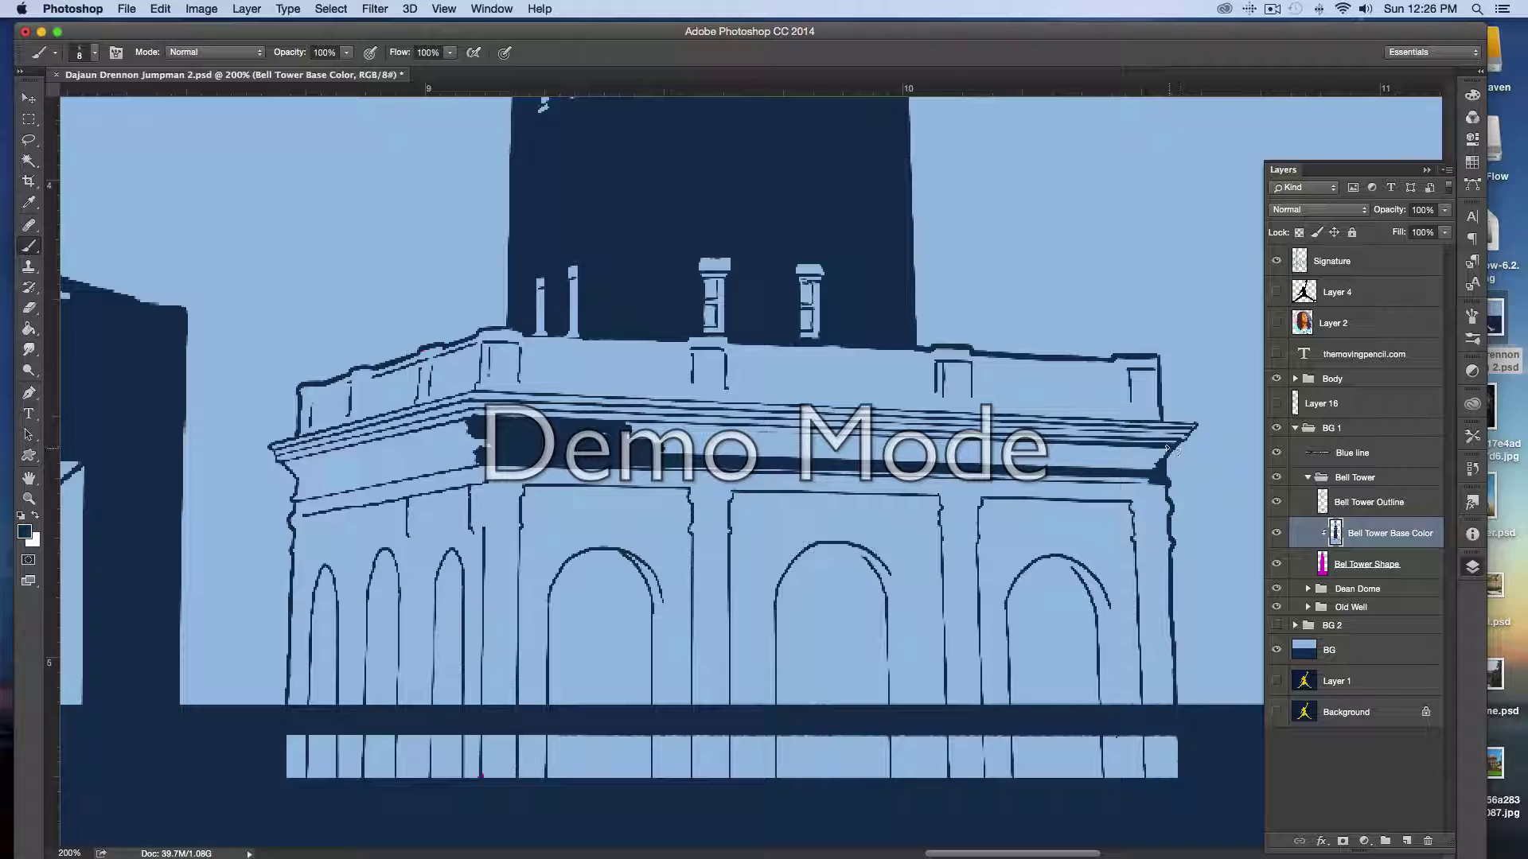
{"action": "mouse_move", "coordinate": [727, 443]}
{"action": "left_mouse_down"}
{"action": "mouse_move", "coordinate": [628, 433]}
{"action": "mouse_move", "coordinate": [721, 452]}
{"action": "mouse_move", "coordinate": [716, 439]}
{"action": "mouse_move", "coordinate": [784, 438]}
{"action": "mouse_move", "coordinate": [796, 454]}
{"action": "mouse_move", "coordinate": [736, 436]}
{"action": "left_mouse_up"}
{"action": "mouse_move", "coordinate": [1161, 460]}
{"action": "left_mouse_down"}
{"action": "mouse_move", "coordinate": [828, 455]}
{"action": "mouse_move", "coordinate": [804, 441]}
{"action": "mouse_move", "coordinate": [967, 445]}
{"action": "left_mouse_up"}
{"action": "mouse_move", "coordinate": [475, 457]}
{"action": "left_mouse_down"}
{"action": "mouse_move", "coordinate": [281, 500]}
{"action": "mouse_move", "coordinate": [313, 472]}
{"action": "mouse_move", "coordinate": [284, 468]}
{"action": "mouse_move", "coordinate": [458, 427]}
{"action": "mouse_move", "coordinate": [479, 443]}
{"action": "mouse_move", "coordinate": [330, 480]}
{"action": "mouse_move", "coordinate": [347, 460]}
{"action": "mouse_move", "coordinate": [390, 451]}
{"action": "left_mouse_up"}
{"action": "left_click_drag", "start_coordinate": [625, 432], "coordinate": [1176, 447]}
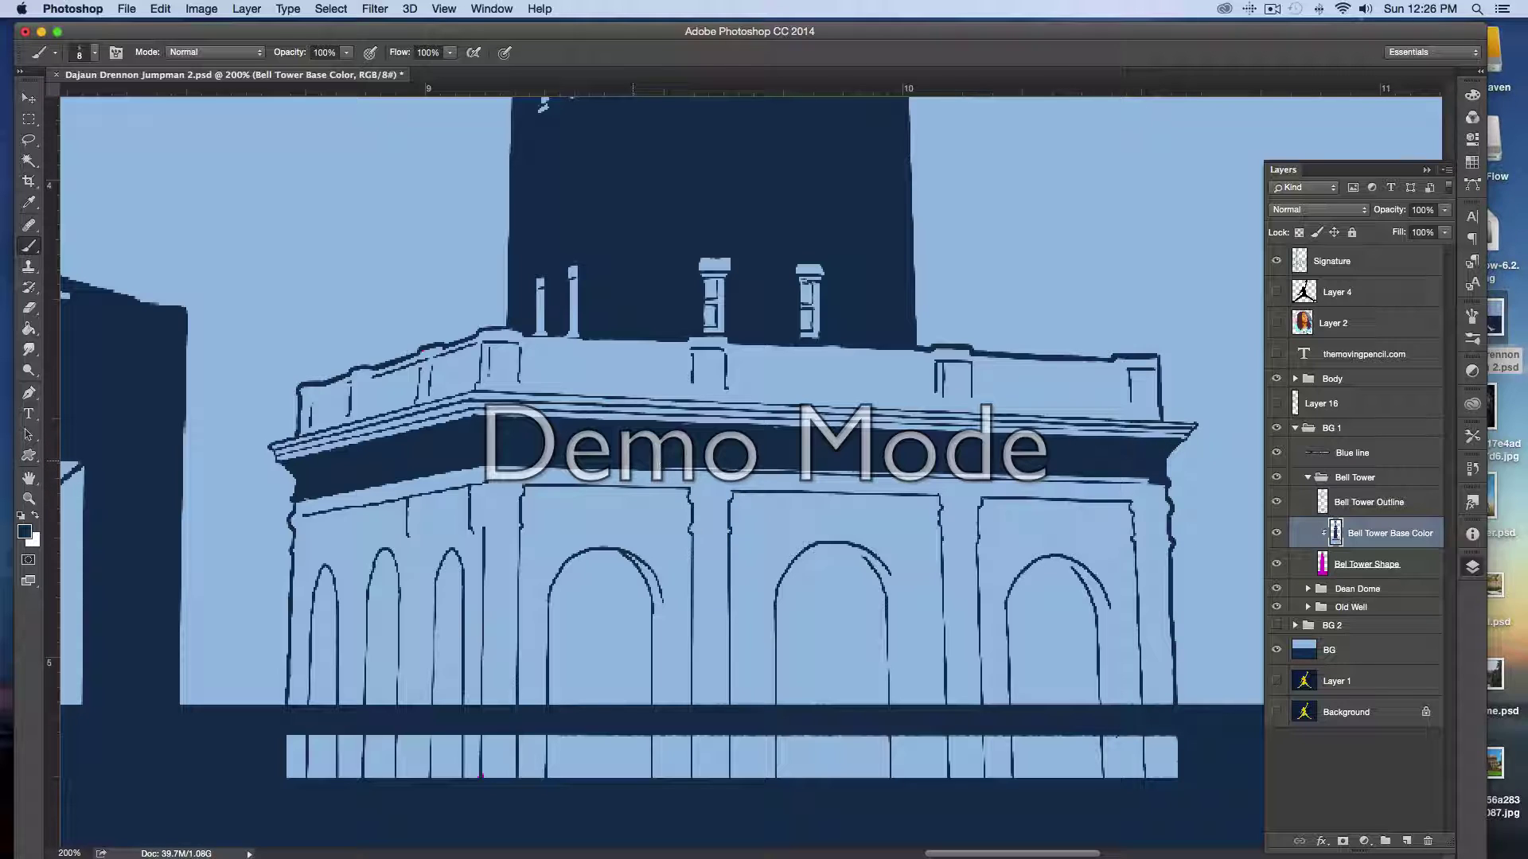
- Finish the navy fill along the lower edge of the base building's front frieze and save the document
{"action": "left_click_drag", "start_coordinate": [736, 466], "coordinate": [891, 478]}
{"action": "left_click_drag", "start_coordinate": [845, 474], "coordinate": [1147, 479]}
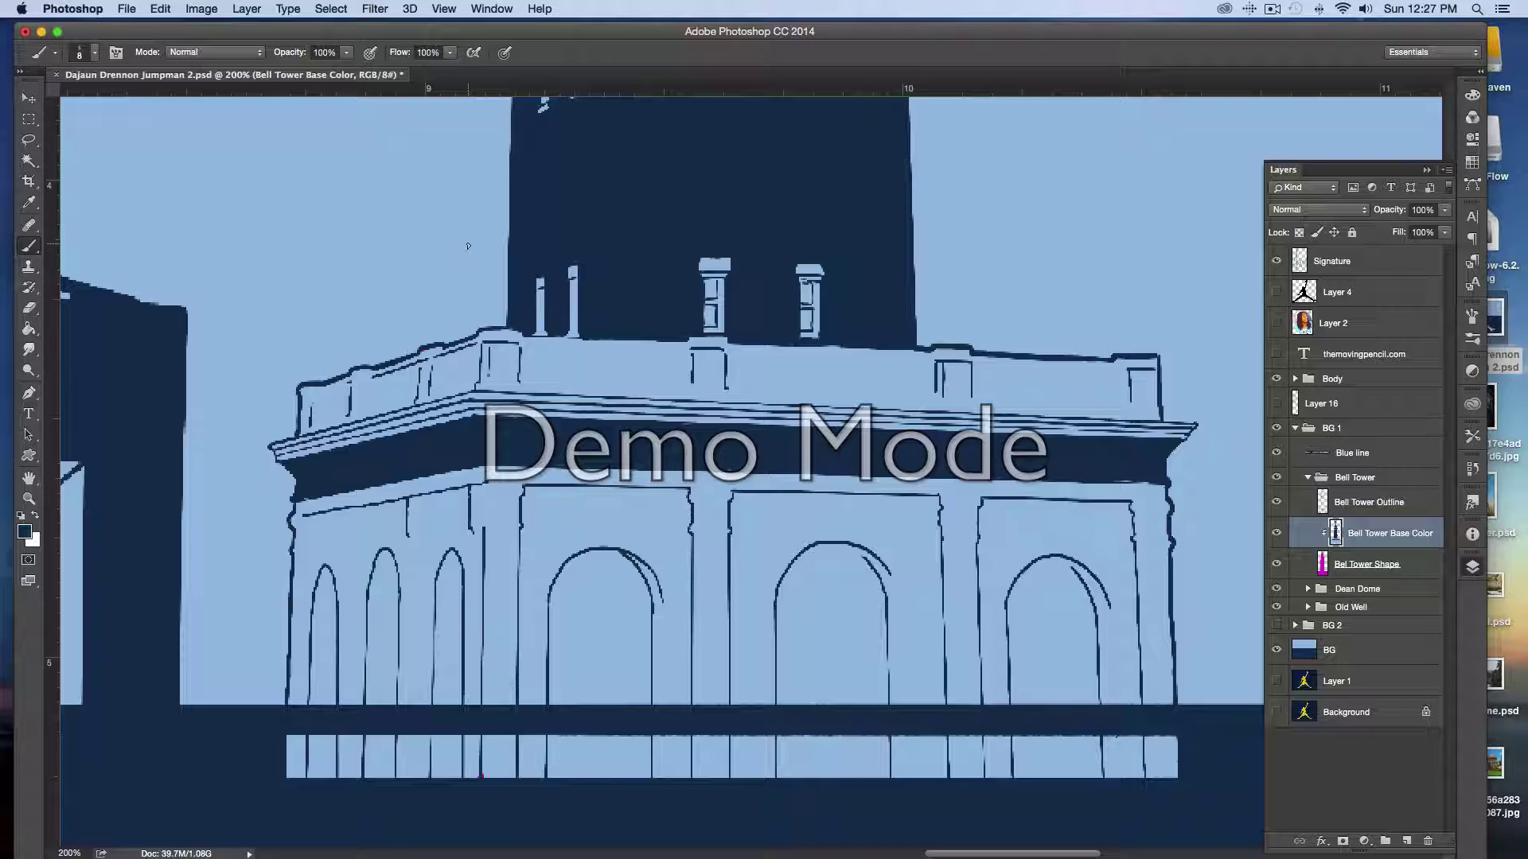
{"action": "key", "text": "super+s"}
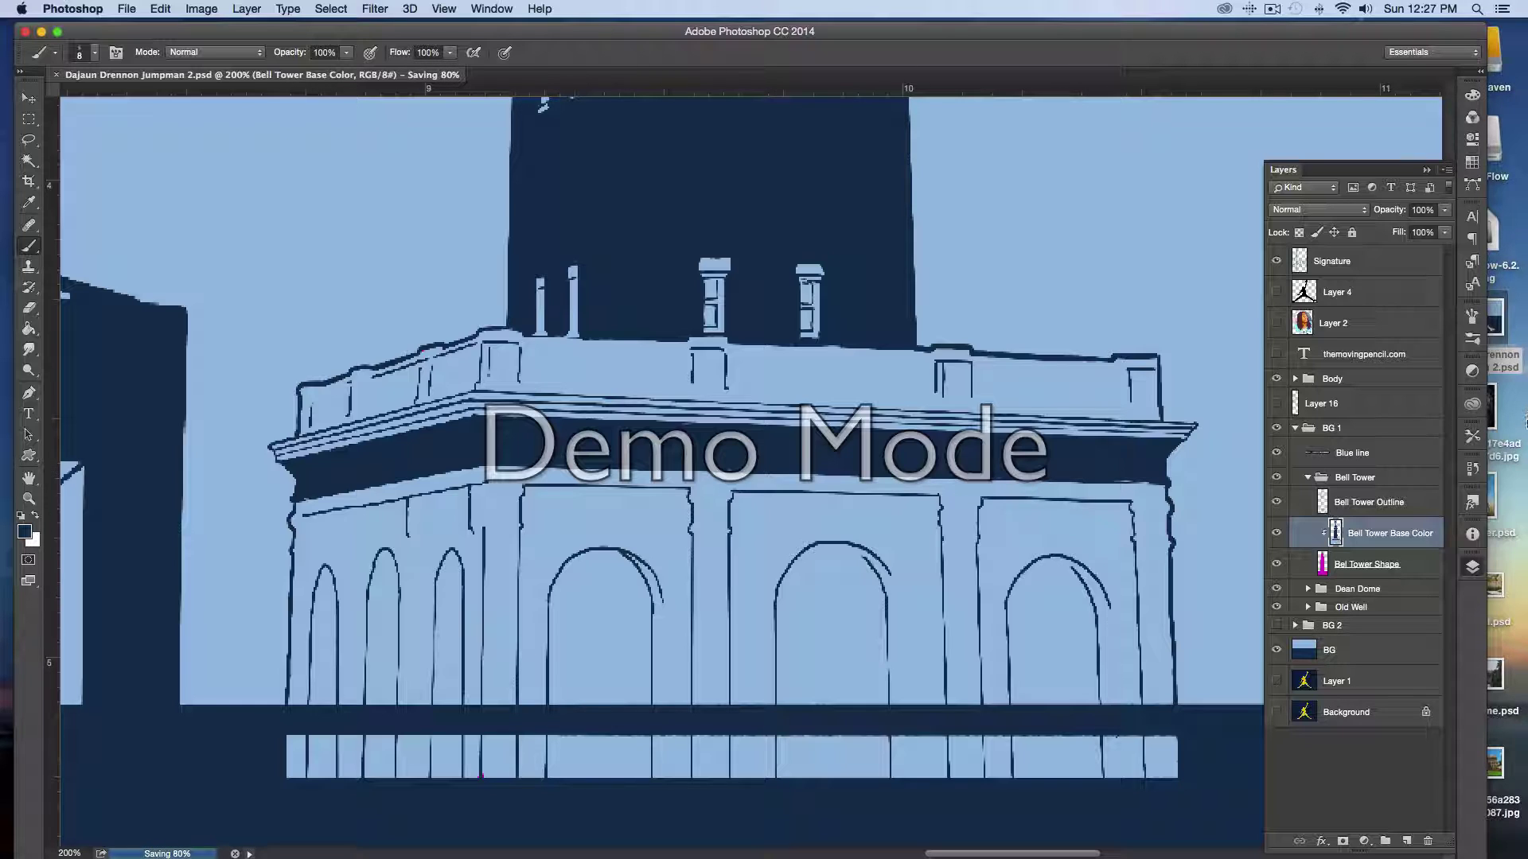
- Open Bell Tower.psd from the desktop and compare its reference photo with the illustration's base building
{"action": "left_click_drag", "start_coordinate": [1485, 565], "coordinate": [1396, 561]}
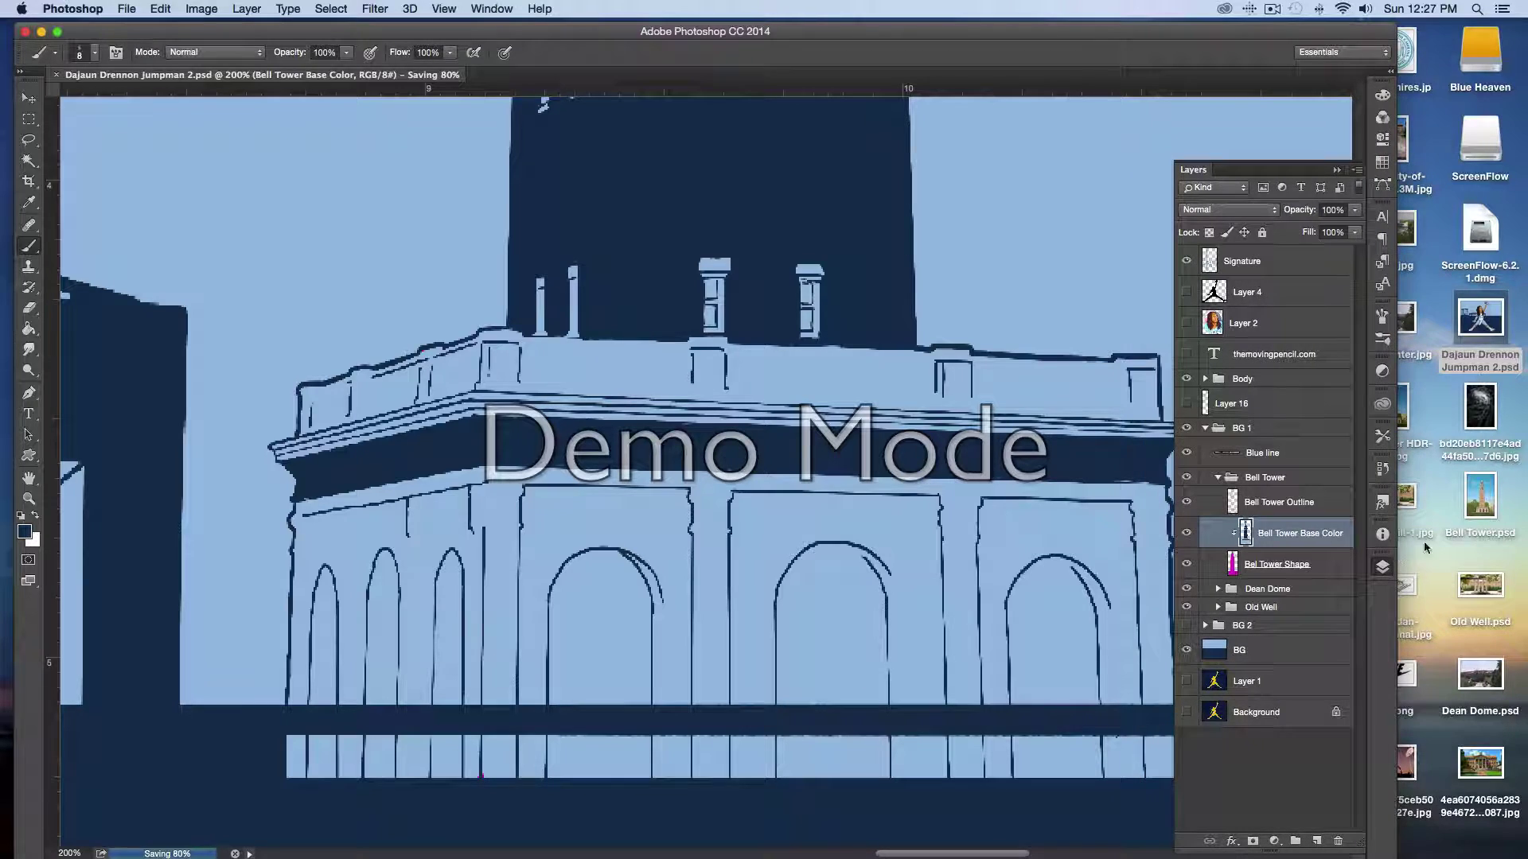
{"action": "left_click", "coordinate": [1487, 497]}
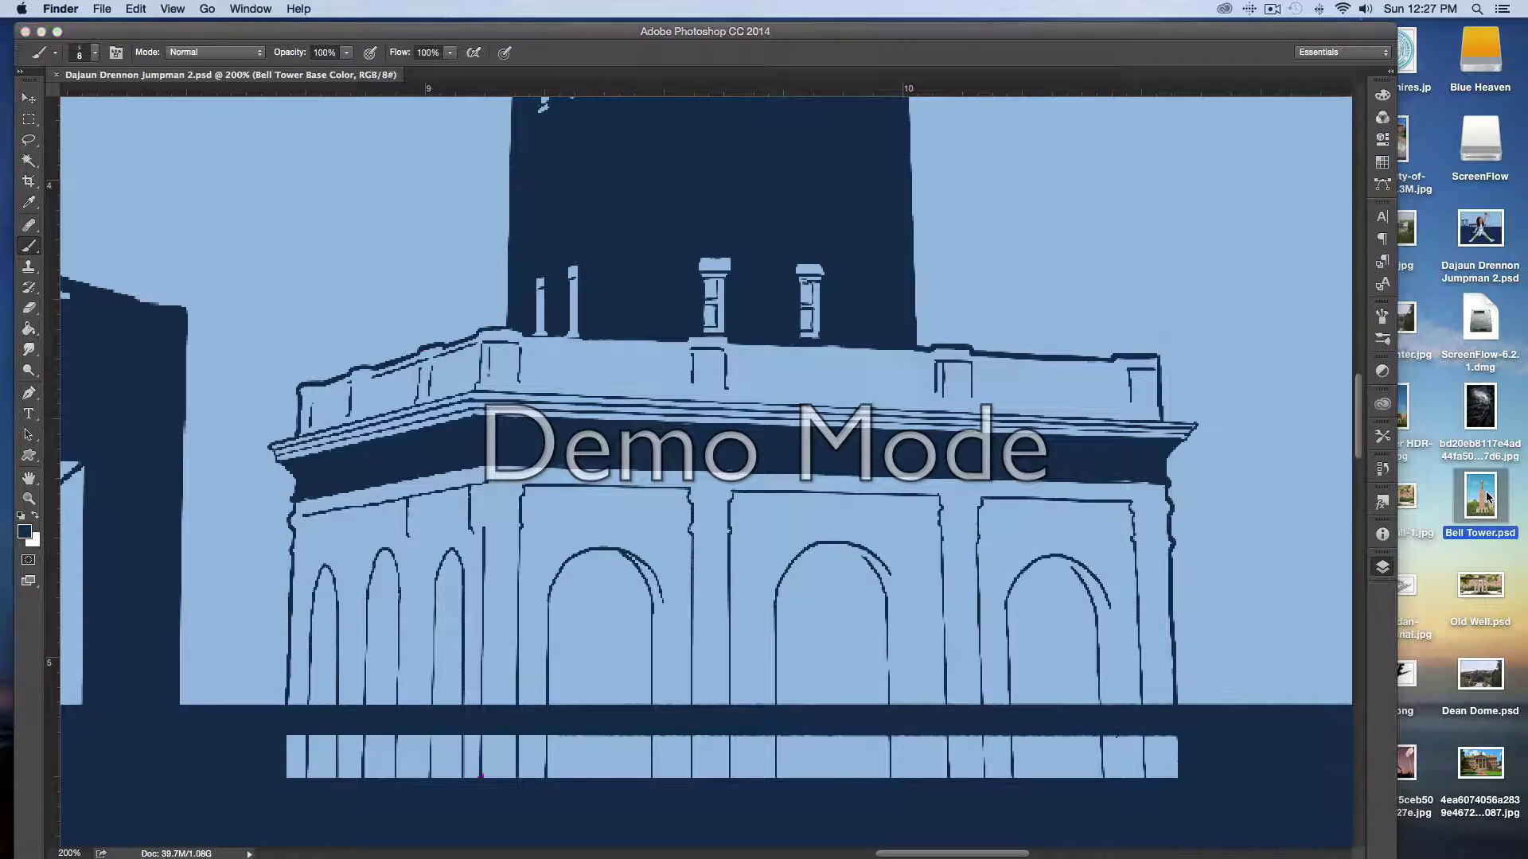
{"action": "double_click", "coordinate": [1487, 497]}
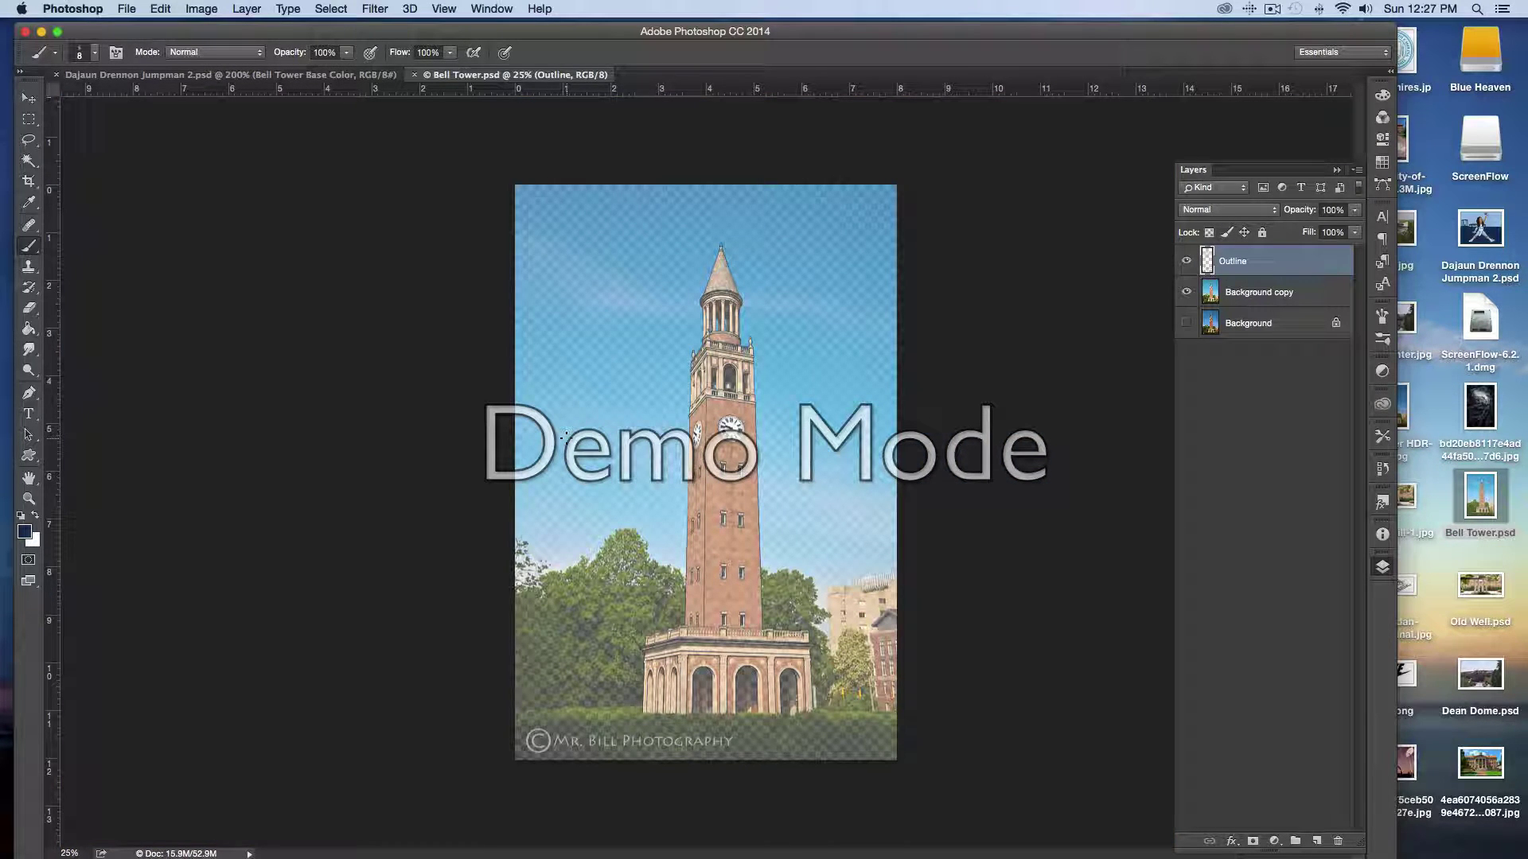
{"action": "left_click", "coordinate": [179, 75]}
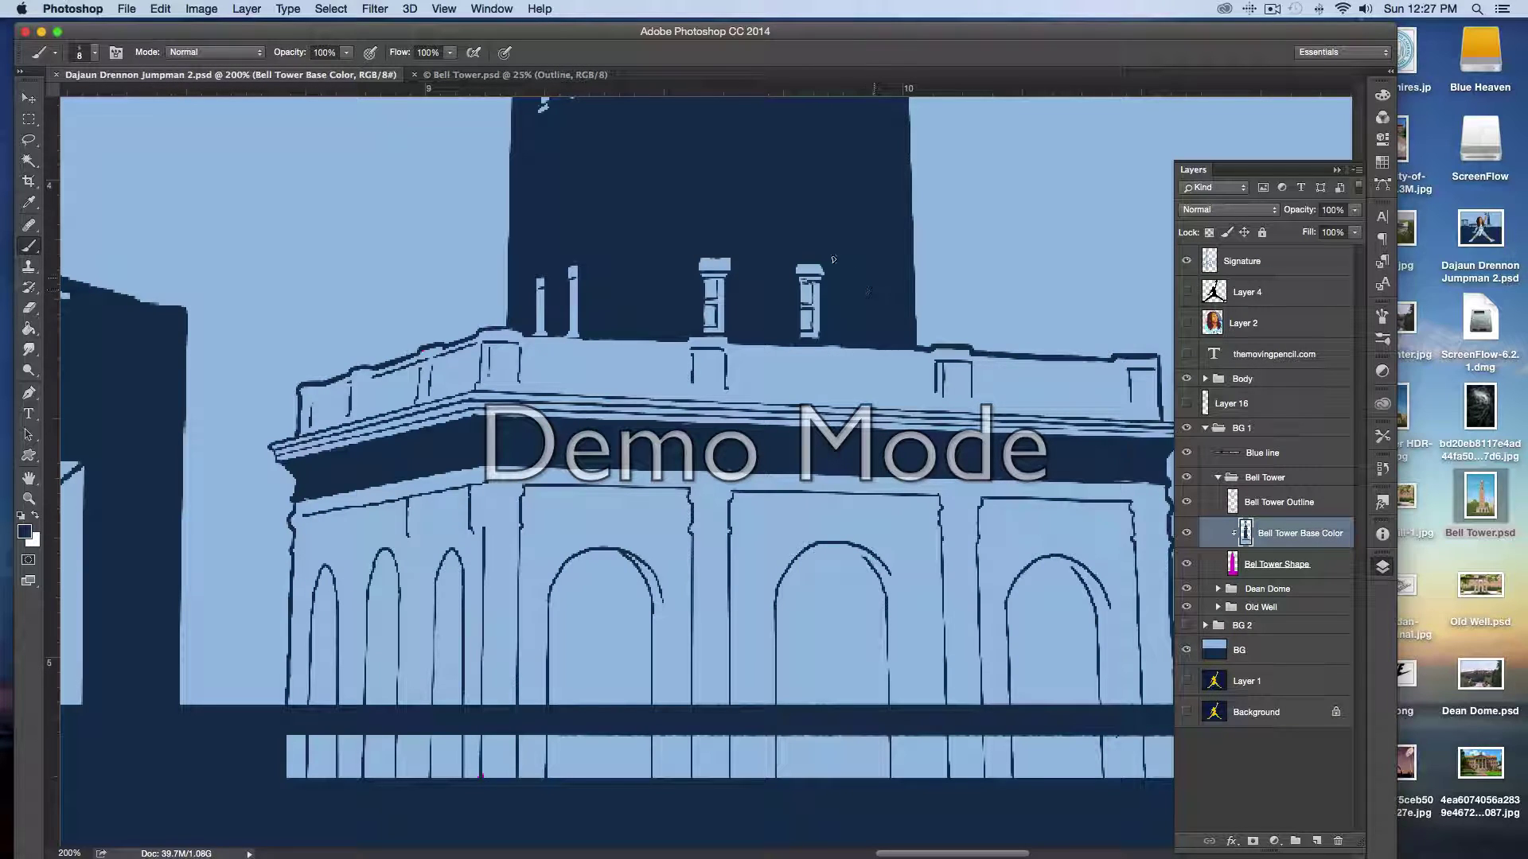
{"action": "left_click", "coordinate": [508, 76]}
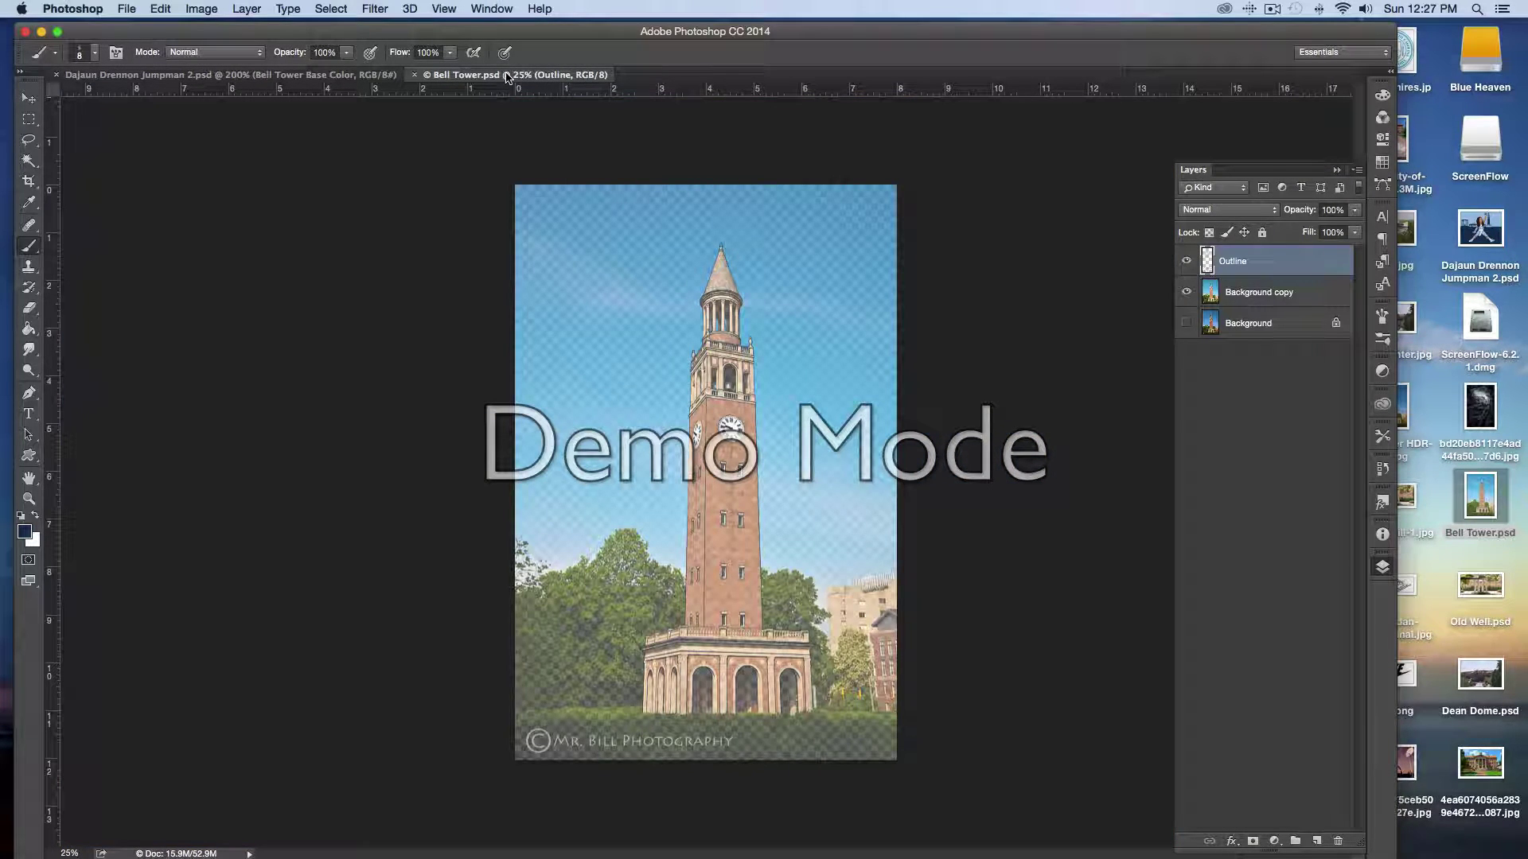
{"action": "left_click", "coordinate": [236, 76]}
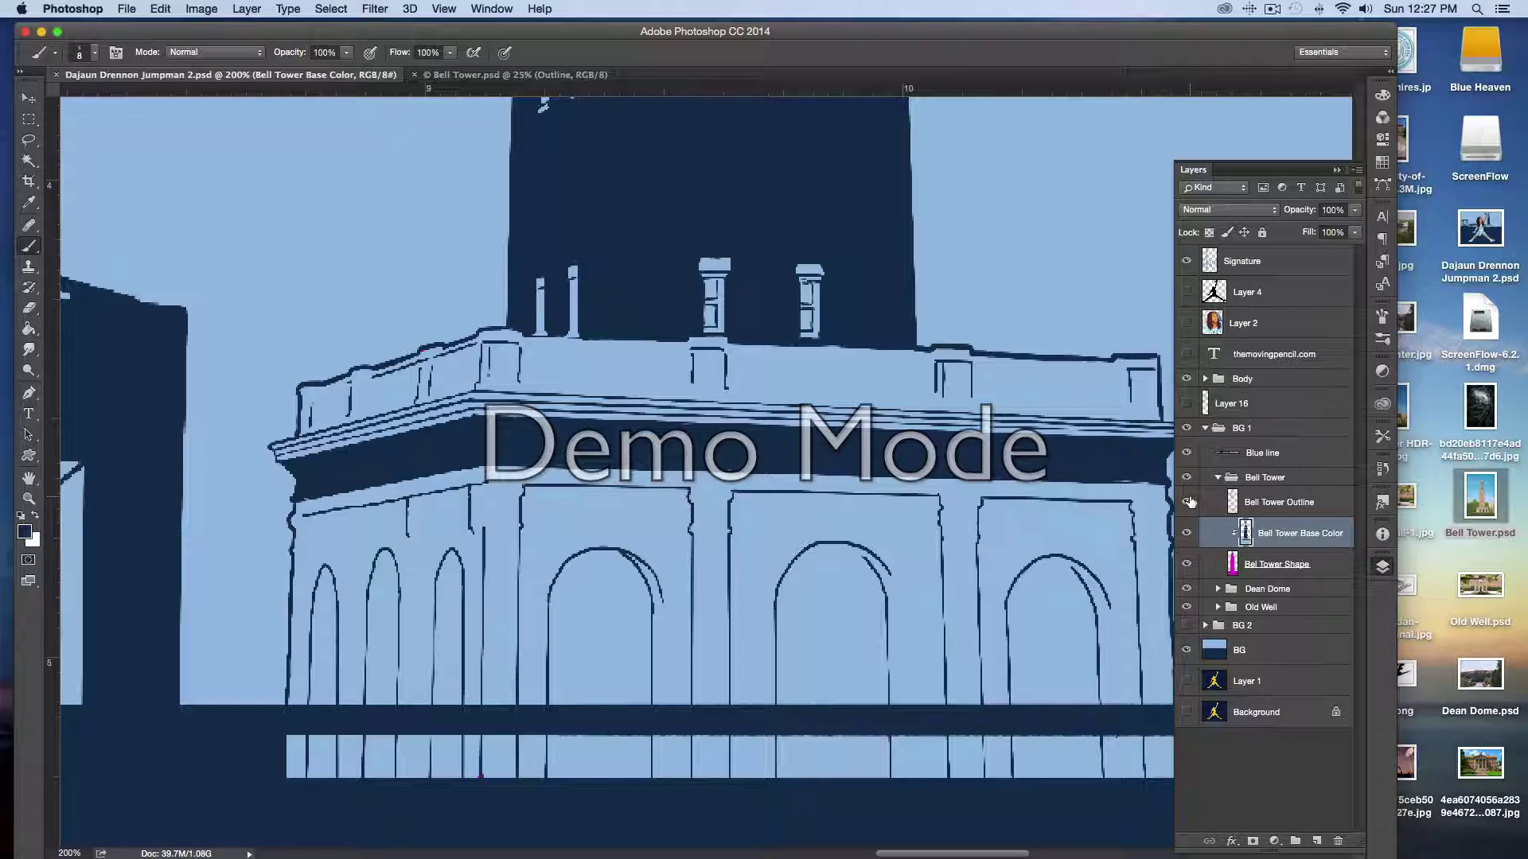
{"action": "left_click", "coordinate": [426, 78]}
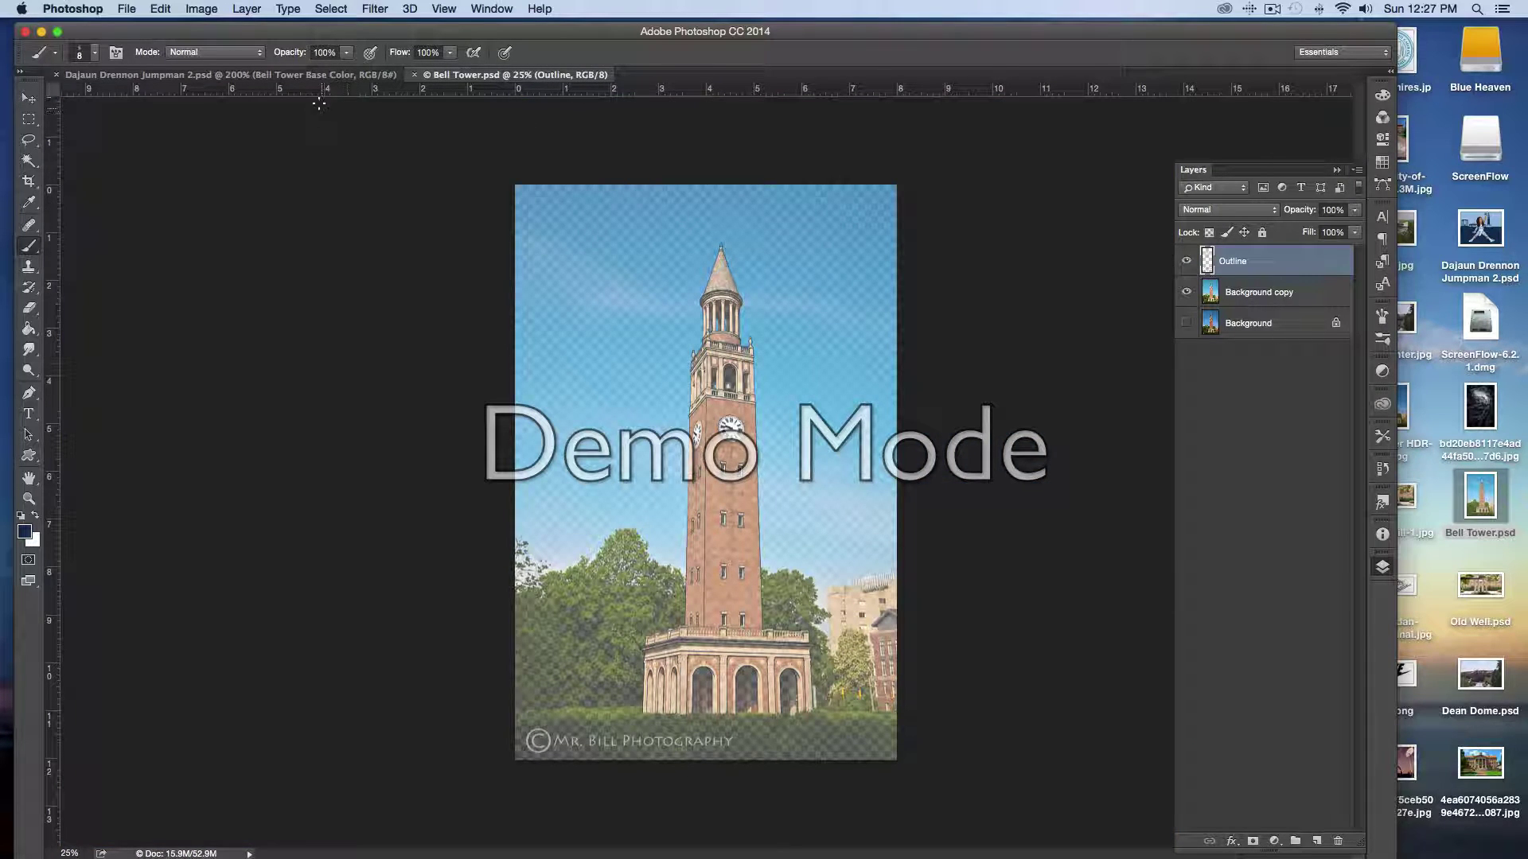
{"action": "left_click", "coordinate": [327, 75]}
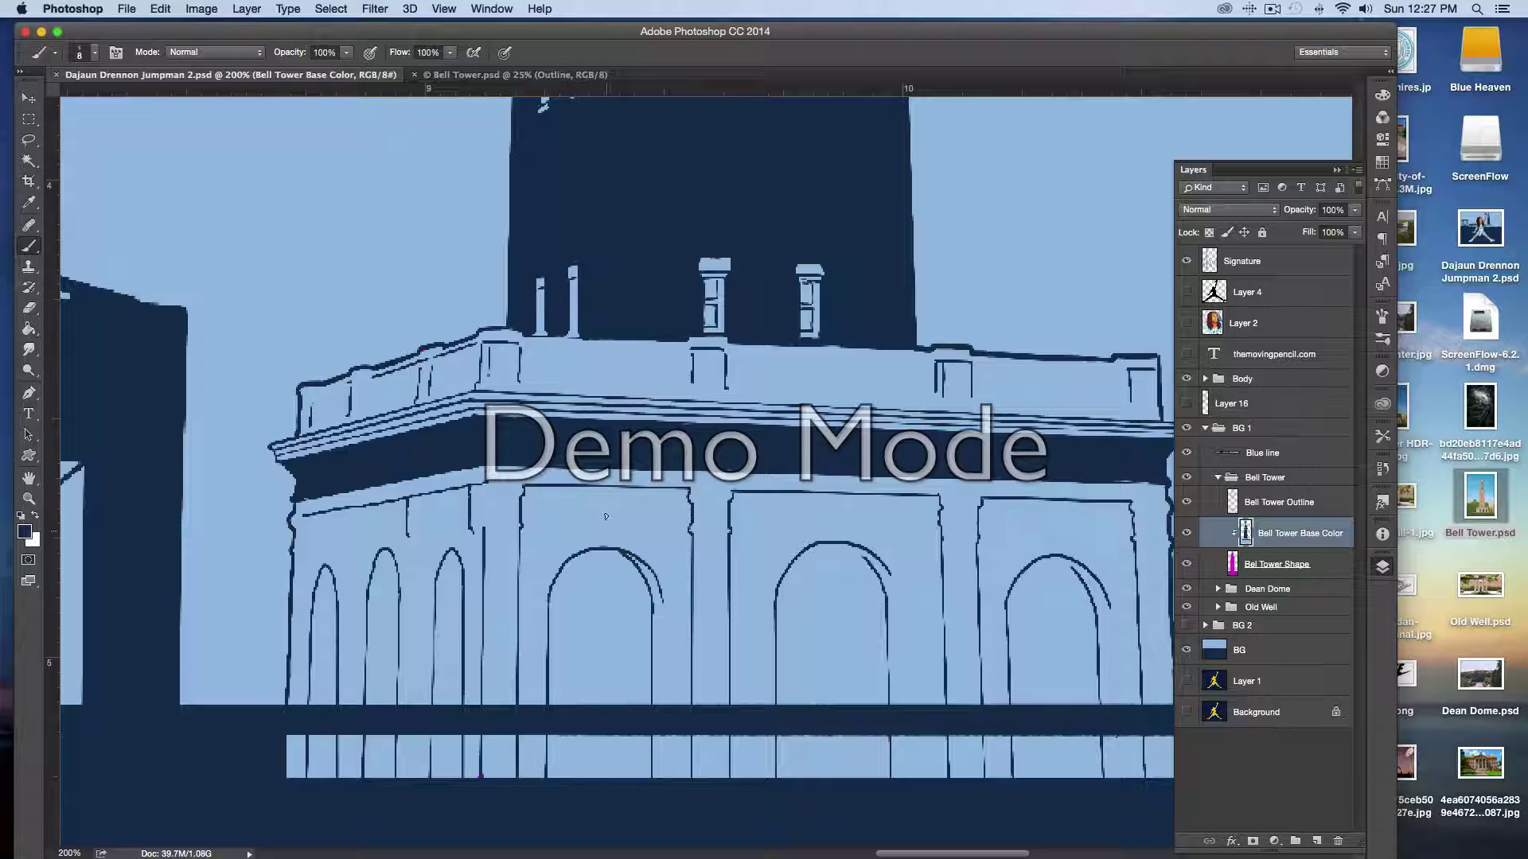
- Paint a thick navy border around the outside of the front face's arch nearest the building's corner
{"action": "mouse_move", "coordinate": [550, 547]}
{"action": "left_mouse_down"}
{"action": "mouse_move", "coordinate": [532, 704]}
{"action": "mouse_move", "coordinate": [527, 641]}
{"action": "left_mouse_up"}
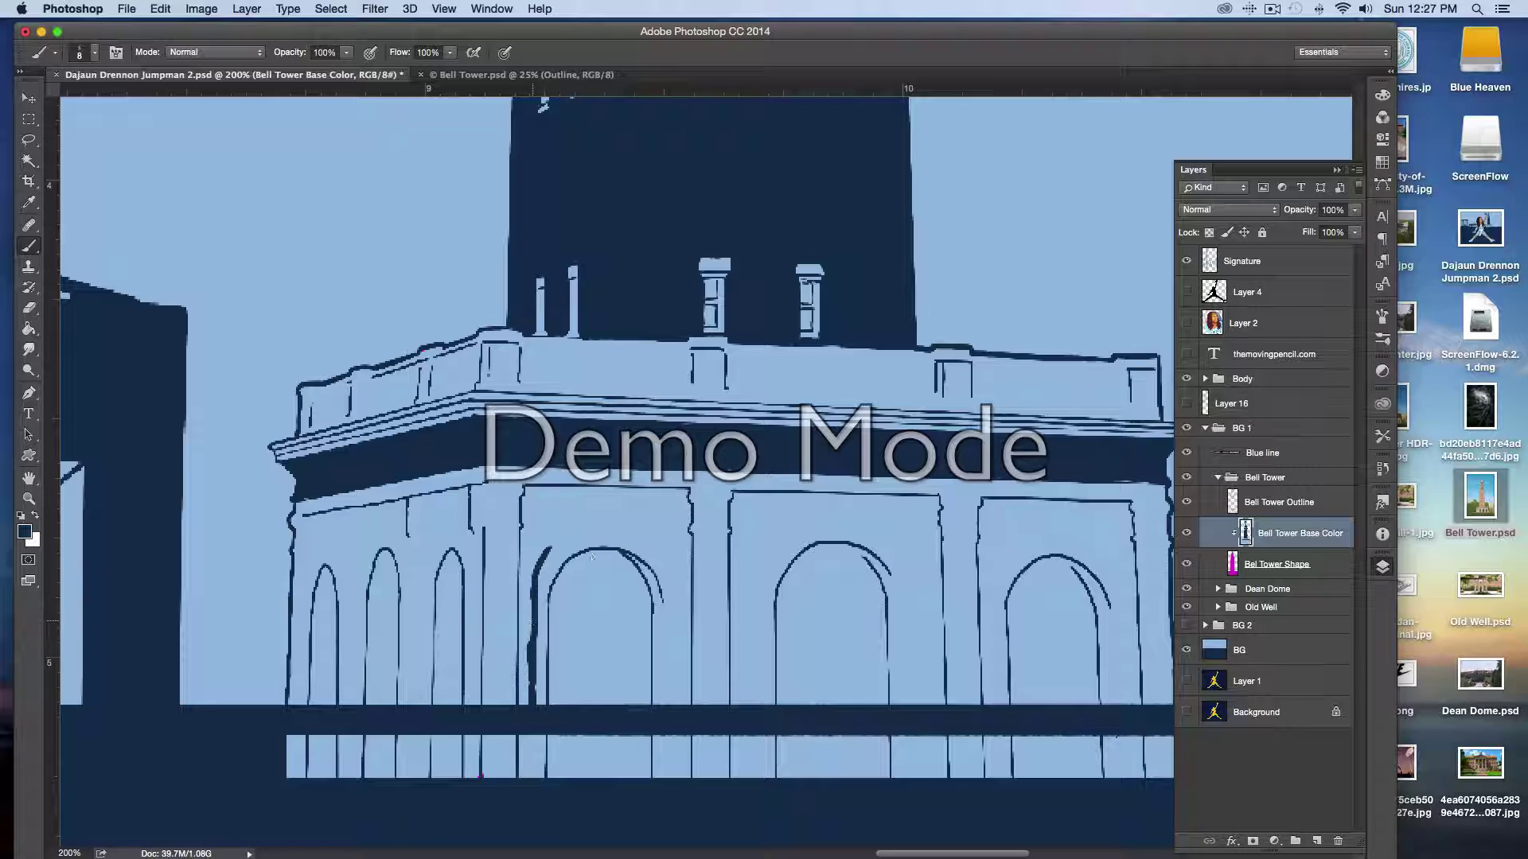
{"action": "mouse_move", "coordinate": [549, 550]}
{"action": "left_mouse_down"}
{"action": "mouse_move", "coordinate": [614, 531]}
{"action": "mouse_move", "coordinate": [659, 577]}
{"action": "mouse_move", "coordinate": [681, 561]}
{"action": "mouse_move", "coordinate": [640, 538]}
{"action": "mouse_move", "coordinate": [674, 608]}
{"action": "left_mouse_up"}
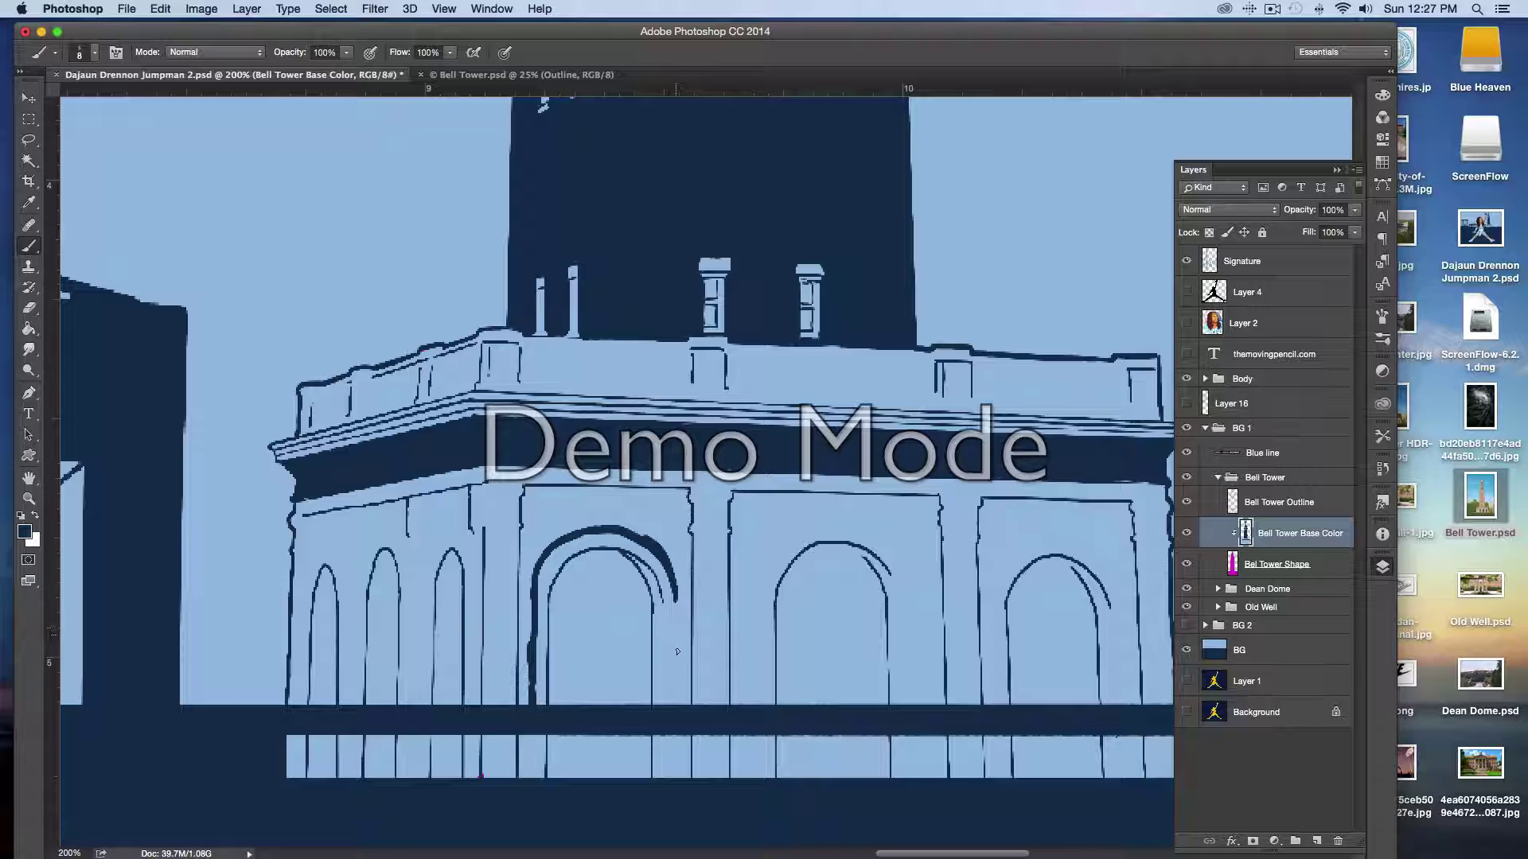
{"action": "left_click_drag", "start_coordinate": [673, 711], "coordinate": [674, 646]}
{"action": "left_click_drag", "start_coordinate": [674, 589], "coordinate": [675, 705]}
{"action": "left_click_drag", "start_coordinate": [525, 689], "coordinate": [529, 613]}
{"action": "mouse_move", "coordinate": [530, 678]}
{"action": "left_mouse_down"}
{"action": "mouse_move", "coordinate": [533, 546]}
{"action": "mouse_move", "coordinate": [549, 525]}
{"action": "left_mouse_up"}
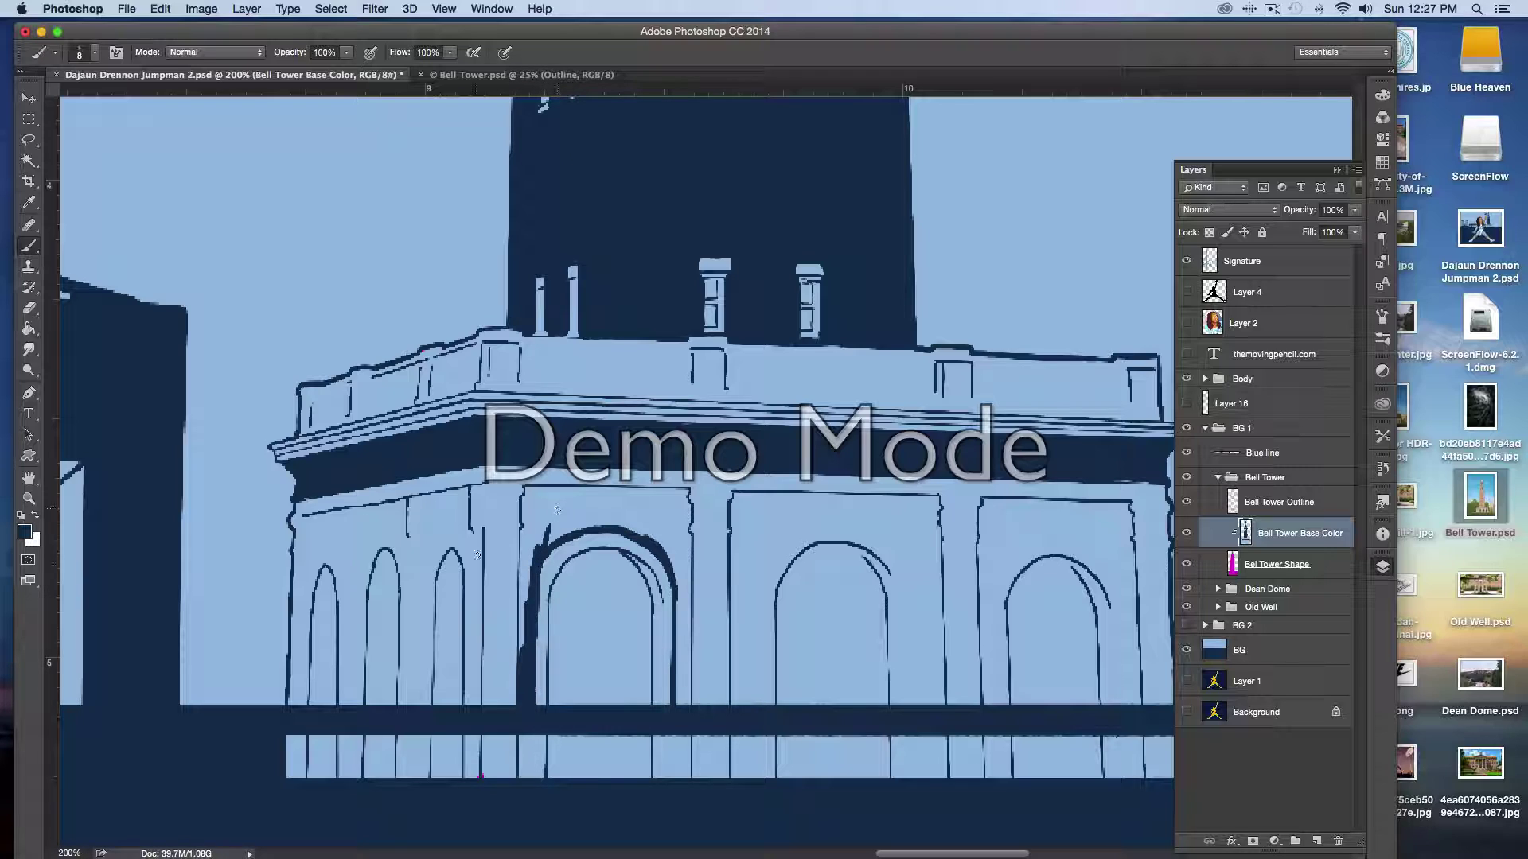
- Paint navy borders around the three narrow arches on the base building's left face
{"action": "left_click_drag", "start_coordinate": [467, 492], "coordinate": [481, 585]}
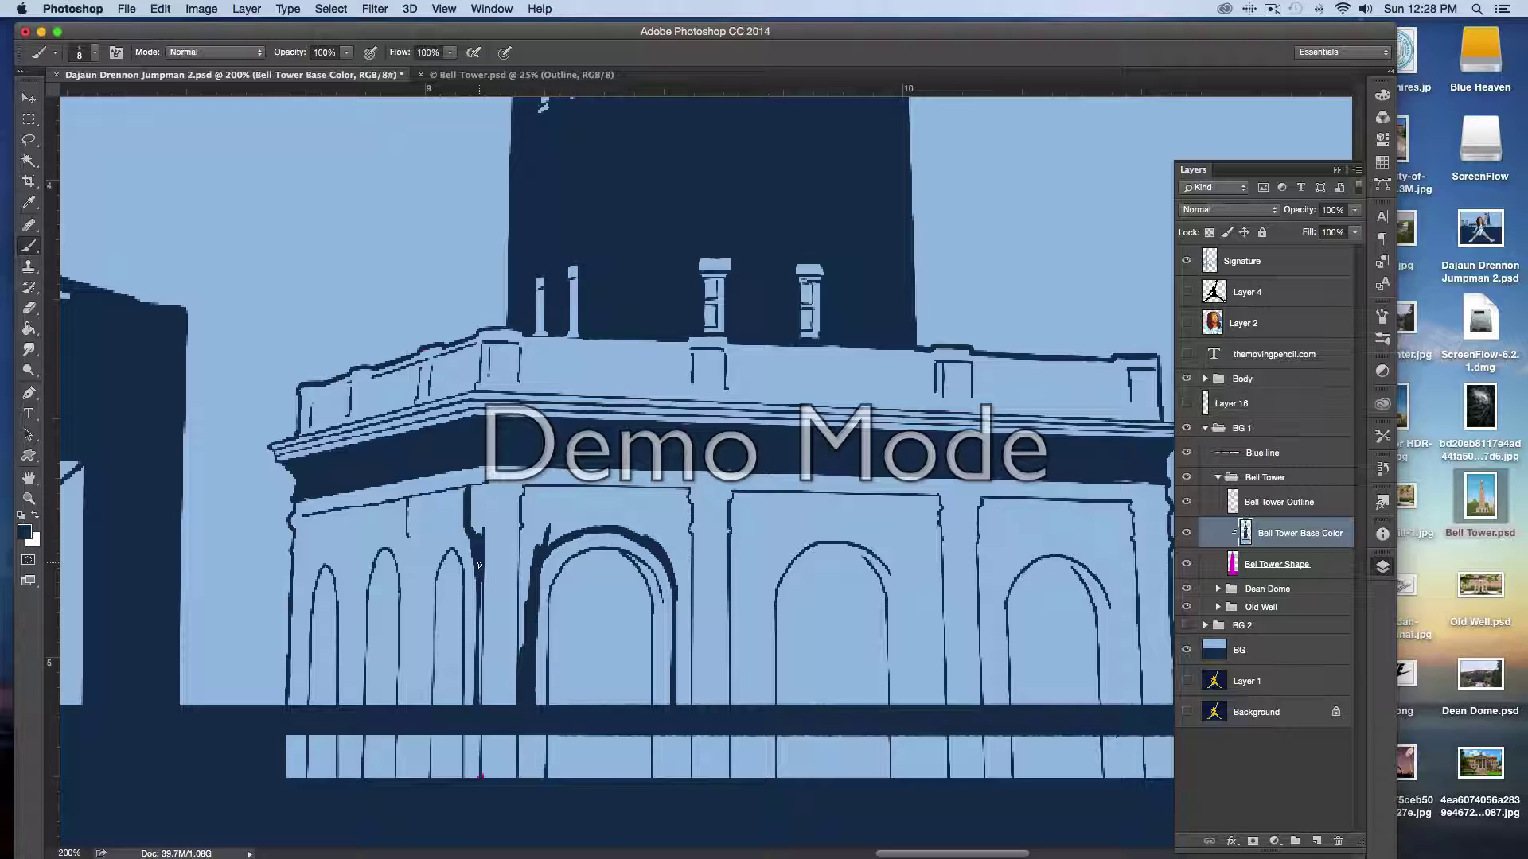
{"action": "mouse_move", "coordinate": [477, 591]}
{"action": "left_mouse_down"}
{"action": "mouse_move", "coordinate": [474, 713]}
{"action": "mouse_move", "coordinate": [479, 625]}
{"action": "left_mouse_up"}
{"action": "mouse_move", "coordinate": [475, 627]}
{"action": "left_mouse_down"}
{"action": "mouse_move", "coordinate": [457, 534]}
{"action": "mouse_move", "coordinate": [441, 534]}
{"action": "mouse_move", "coordinate": [431, 545]}
{"action": "mouse_move", "coordinate": [470, 551]}
{"action": "mouse_move", "coordinate": [441, 538]}
{"action": "mouse_move", "coordinate": [421, 577]}
{"action": "mouse_move", "coordinate": [434, 595]}
{"action": "mouse_move", "coordinate": [433, 550]}
{"action": "mouse_move", "coordinate": [417, 724]}
{"action": "left_mouse_up"}
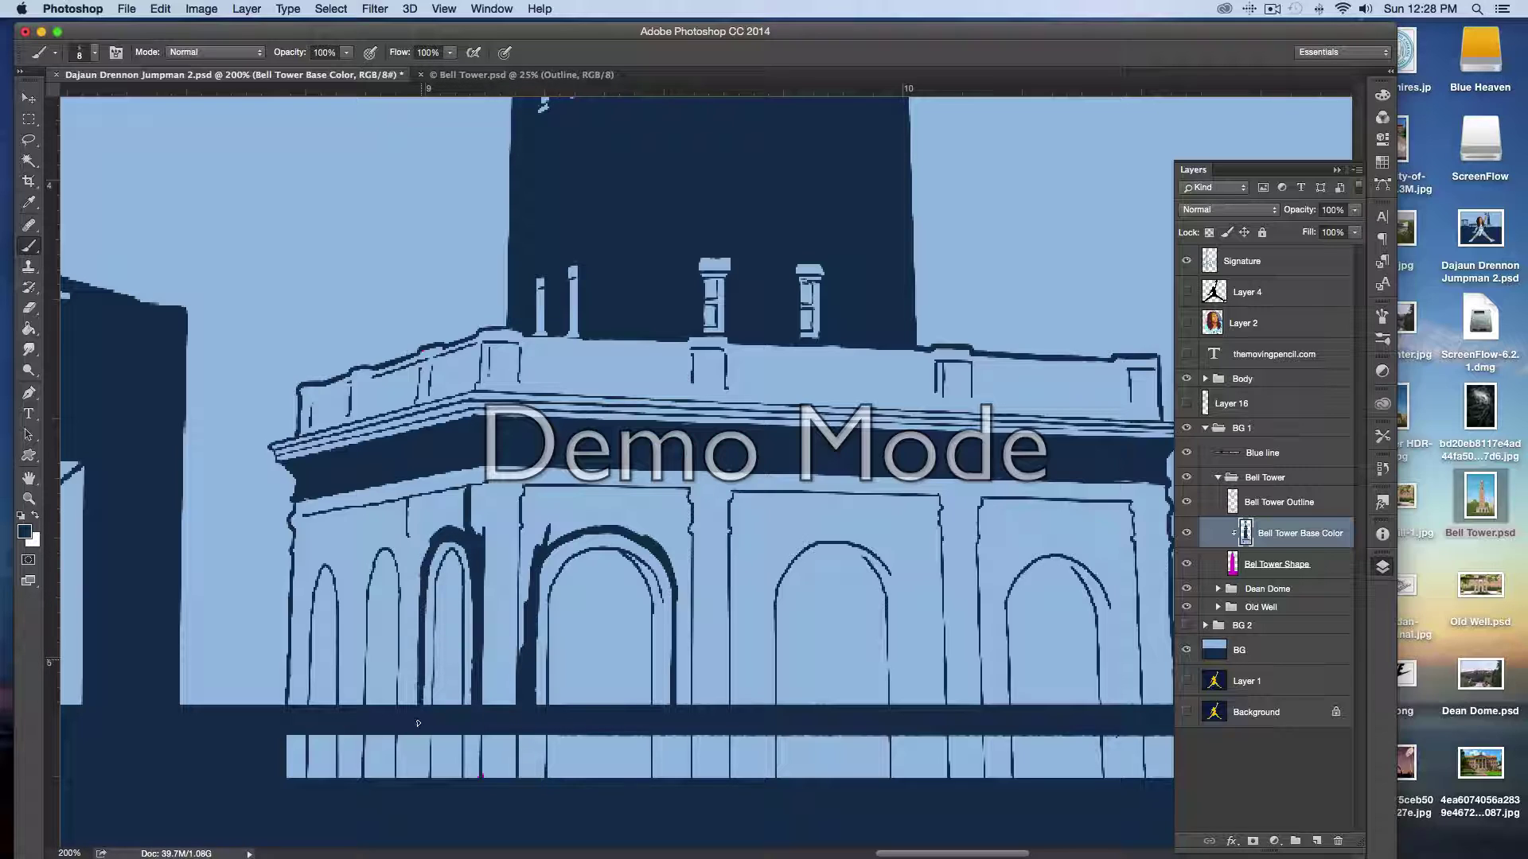
{"action": "mouse_move", "coordinate": [412, 571]}
{"action": "left_mouse_down"}
{"action": "mouse_move", "coordinate": [406, 724]}
{"action": "mouse_move", "coordinate": [406, 559]}
{"action": "mouse_move", "coordinate": [413, 596]}
{"action": "mouse_move", "coordinate": [385, 537]}
{"action": "mouse_move", "coordinate": [354, 561]}
{"action": "mouse_move", "coordinate": [367, 553]}
{"action": "mouse_move", "coordinate": [352, 703]}
{"action": "mouse_move", "coordinate": [355, 576]}
{"action": "left_mouse_up"}
{"action": "mouse_move", "coordinate": [348, 698]}
{"action": "left_mouse_down"}
{"action": "mouse_move", "coordinate": [338, 552]}
{"action": "mouse_move", "coordinate": [350, 616]}
{"action": "mouse_move", "coordinate": [349, 599]}
{"action": "mouse_move", "coordinate": [321, 550]}
{"action": "mouse_move", "coordinate": [303, 587]}
{"action": "mouse_move", "coordinate": [328, 588]}
{"action": "mouse_move", "coordinate": [306, 571]}
{"action": "mouse_move", "coordinate": [319, 559]}
{"action": "mouse_move", "coordinate": [305, 619]}
{"action": "mouse_move", "coordinate": [302, 587]}
{"action": "mouse_move", "coordinate": [299, 708]}
{"action": "left_mouse_up"}
{"action": "left_click_drag", "start_coordinate": [302, 578], "coordinate": [309, 703]}
{"action": "left_click_drag", "start_coordinate": [304, 563], "coordinate": [305, 522]}
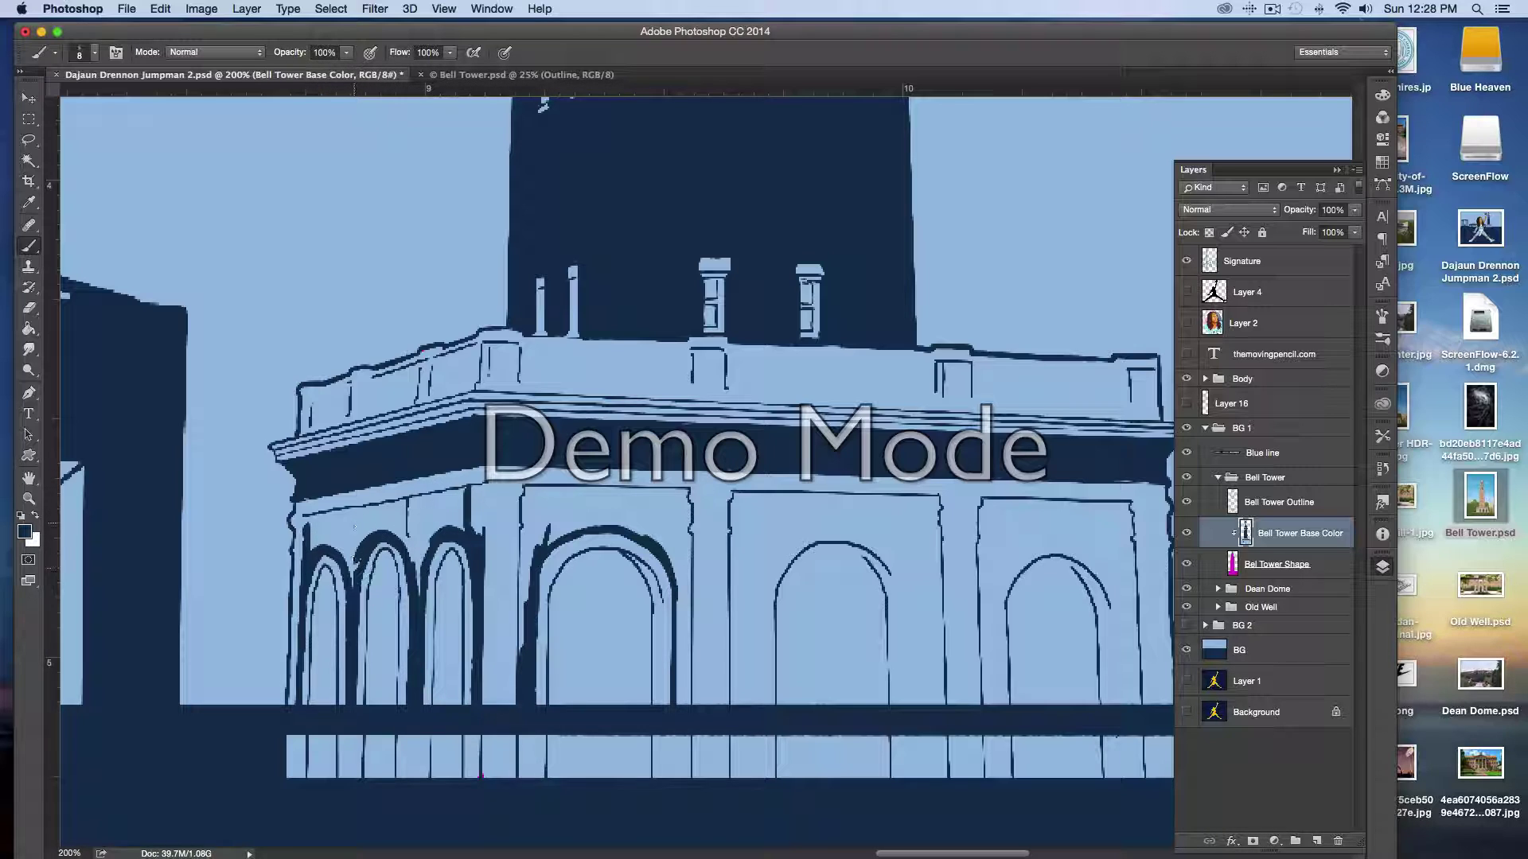
- Paint a thin light blue pilaster between the first and second narrow arches on the left face, redoing the first stroke
{"action": "left_click", "coordinate": [356, 527], "text": "alt"}
{"action": "left_click_drag", "start_coordinate": [354, 533], "coordinate": [355, 726]}
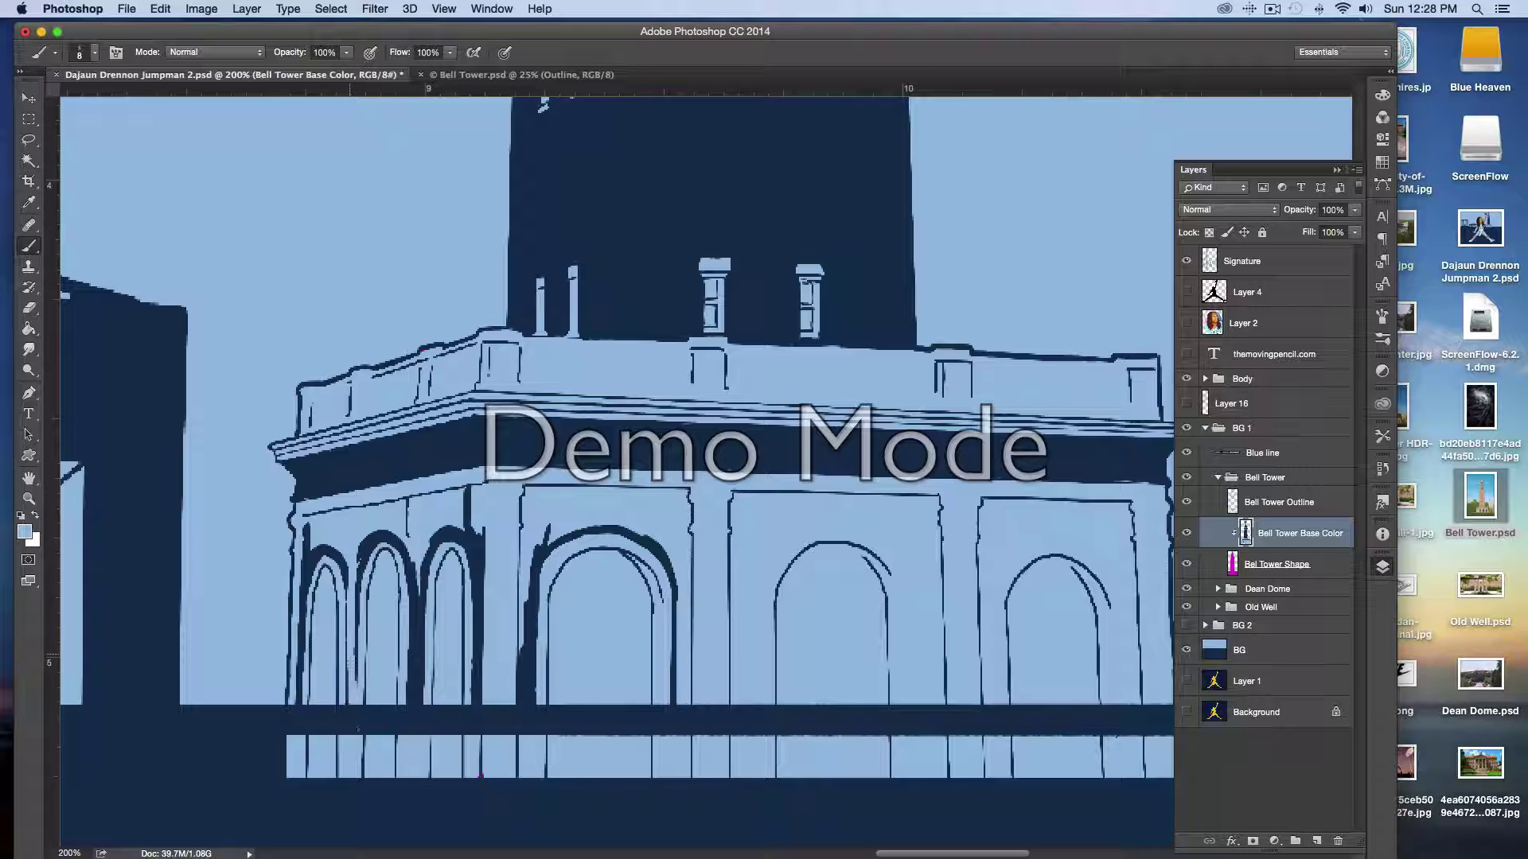
{"action": "key", "text": "super+z"}
{"action": "left_click_drag", "start_coordinate": [353, 658], "coordinate": [349, 707]}
{"action": "left_click_drag", "start_coordinate": [350, 652], "coordinate": [350, 528]}
- Fill the wall areas above the left face's three narrow arches with navy
{"action": "left_click", "coordinate": [372, 539], "text": "alt"}
{"action": "left_click_drag", "start_coordinate": [355, 578], "coordinate": [358, 514]}
{"action": "mouse_move", "coordinate": [408, 560]}
{"action": "left_mouse_down"}
{"action": "mouse_move", "coordinate": [413, 579]}
{"action": "mouse_move", "coordinate": [402, 504]}
{"action": "mouse_move", "coordinate": [363, 513]}
{"action": "mouse_move", "coordinate": [366, 529]}
{"action": "mouse_move", "coordinate": [455, 524]}
{"action": "mouse_move", "coordinate": [429, 503]}
{"action": "mouse_move", "coordinate": [433, 527]}
{"action": "mouse_move", "coordinate": [457, 525]}
{"action": "mouse_move", "coordinate": [447, 533]}
{"action": "mouse_move", "coordinate": [460, 497]}
{"action": "mouse_move", "coordinate": [436, 498]}
{"action": "mouse_move", "coordinate": [444, 509]}
{"action": "left_mouse_up"}
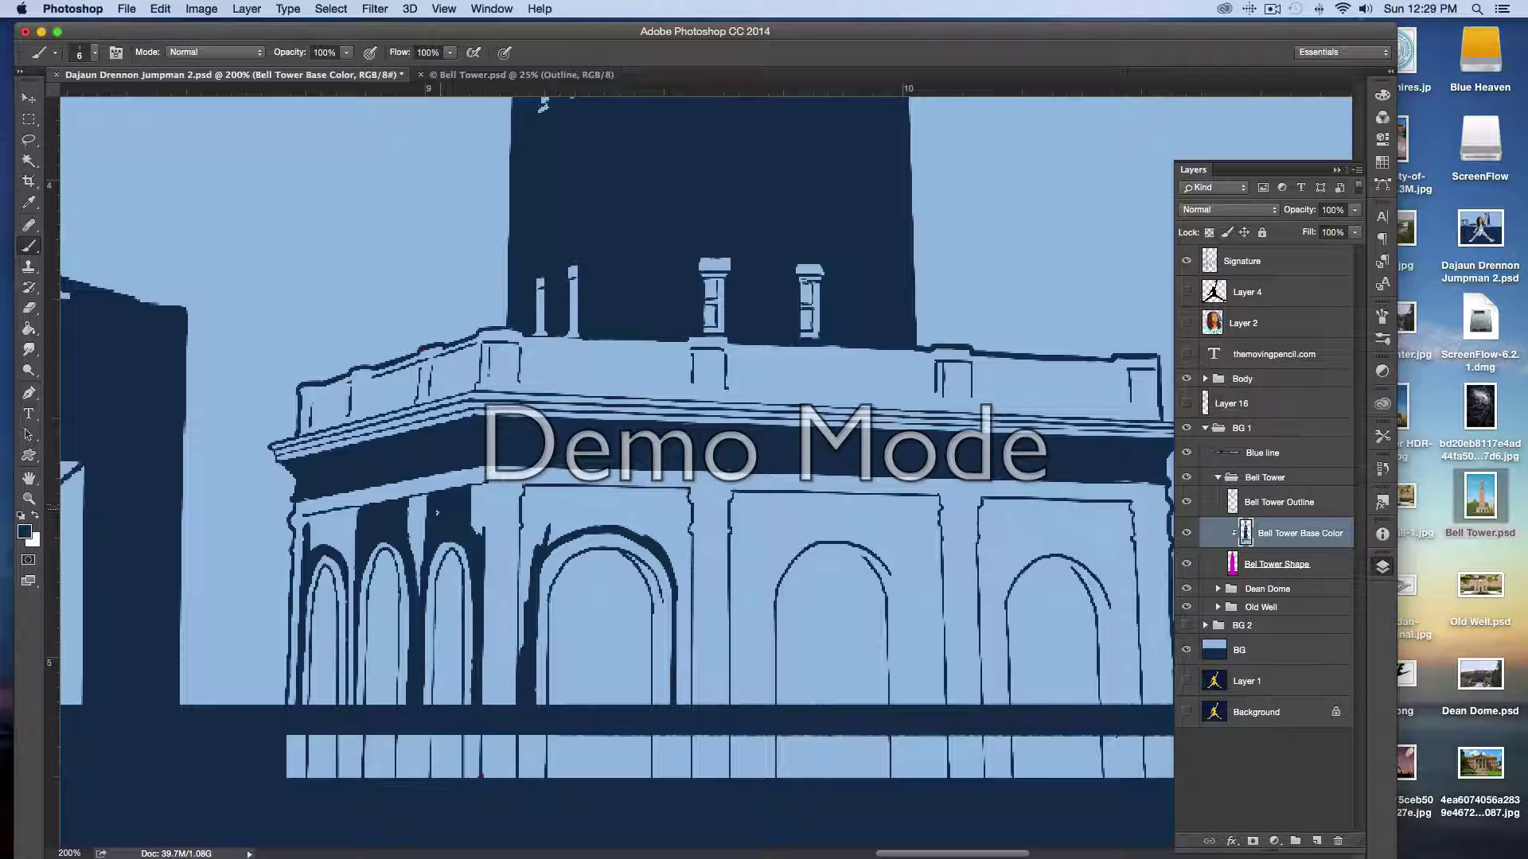
{"action": "mouse_move", "coordinate": [344, 556]}
{"action": "left_mouse_down"}
{"action": "mouse_move", "coordinate": [345, 518]}
{"action": "mouse_move", "coordinate": [307, 525]}
{"action": "mouse_move", "coordinate": [342, 555]}
{"action": "mouse_move", "coordinate": [315, 541]}
{"action": "left_mouse_up"}
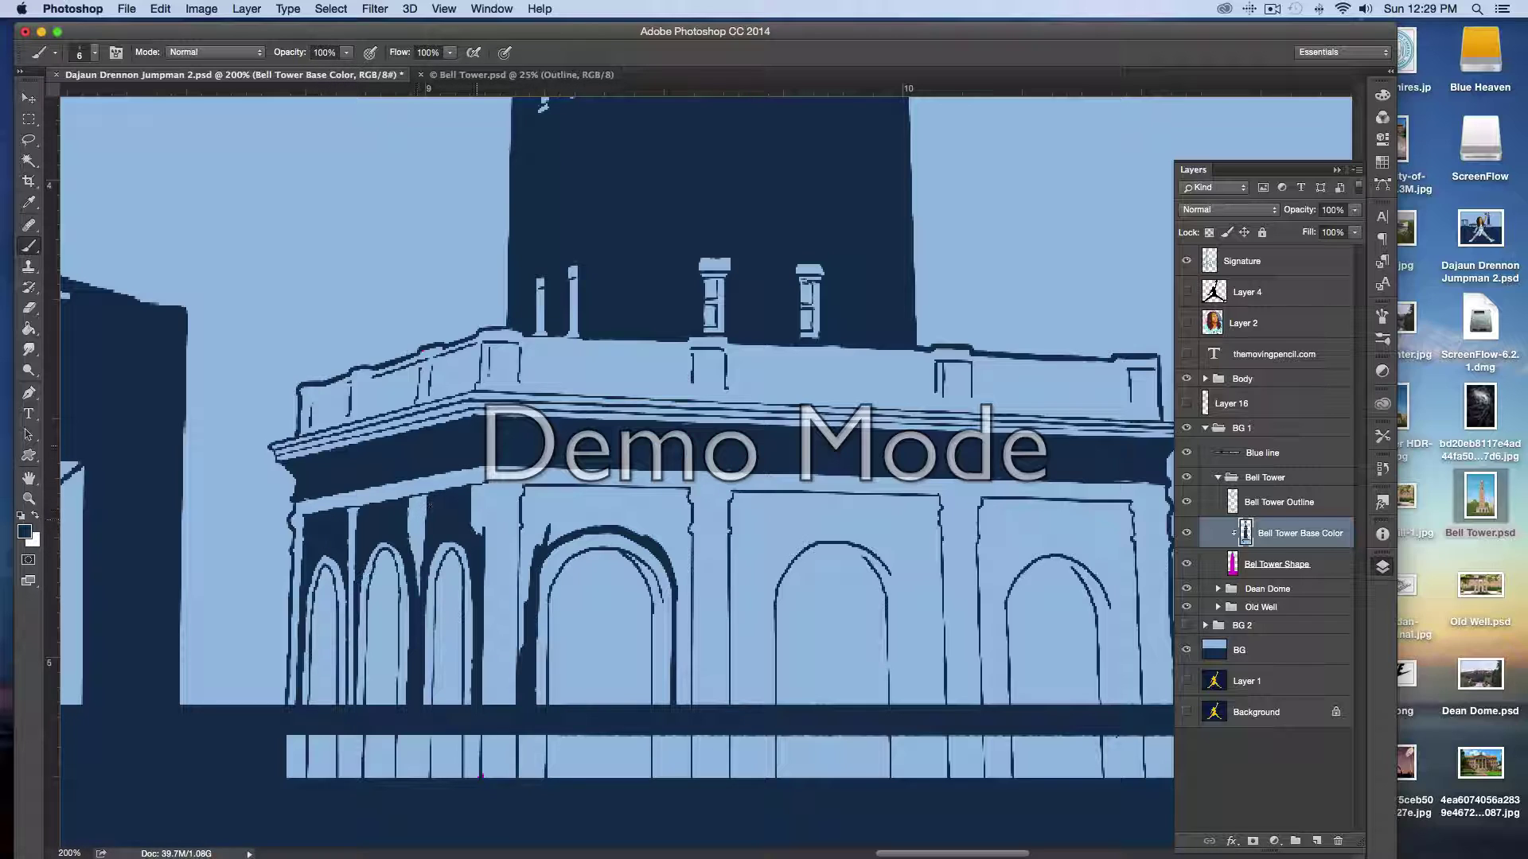
- Paint a light blue pilaster between the second and third narrow arches on the left face
{"action": "left_click", "coordinate": [415, 517], "text": "alt"}
{"action": "left_click_drag", "start_coordinate": [415, 628], "coordinate": [415, 713]}
{"action": "left_click_drag", "start_coordinate": [412, 539], "coordinate": [418, 518]}
{"action": "left_click_drag", "start_coordinate": [415, 712], "coordinate": [414, 576]}
{"action": "mouse_move", "coordinate": [417, 692]}
{"action": "left_mouse_down"}
{"action": "mouse_move", "coordinate": [410, 521]}
{"action": "mouse_move", "coordinate": [410, 559]}
{"action": "mouse_move", "coordinate": [424, 510]}
{"action": "left_mouse_up"}
- Fill the wall panel around the front face's first arch with navy, leaving the arch trim and pilasters light blue
{"action": "left_click", "coordinate": [403, 518], "text": "alt"}
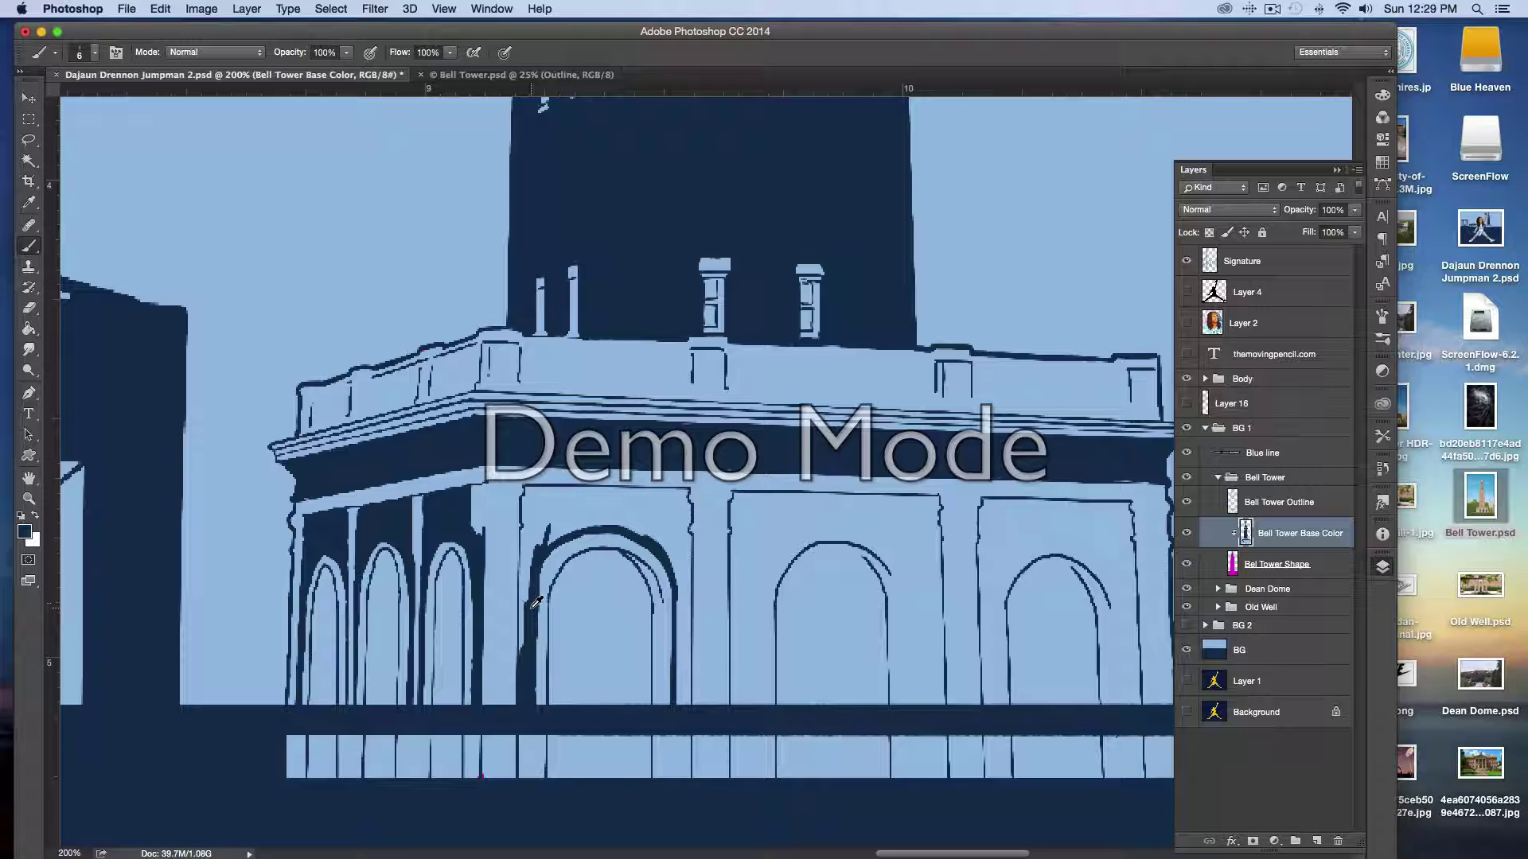
{"action": "left_click_drag", "start_coordinate": [521, 661], "coordinate": [524, 531]}
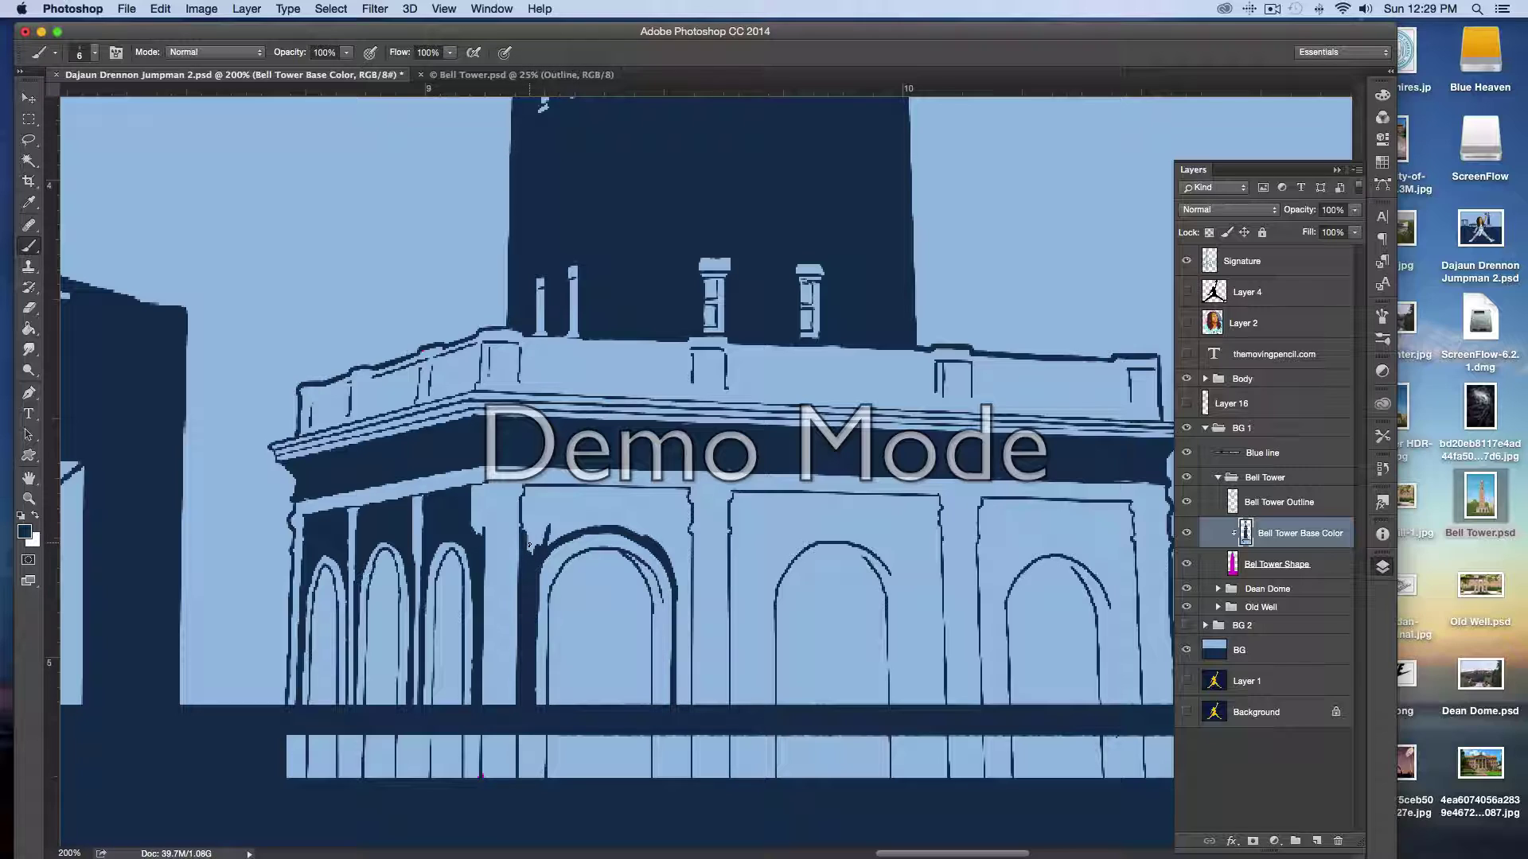
{"action": "left_click_drag", "start_coordinate": [686, 489], "coordinate": [689, 557]}
{"action": "left_click_drag", "start_coordinate": [689, 705], "coordinate": [687, 683]}
{"action": "mouse_move", "coordinate": [689, 557]}
{"action": "left_mouse_down"}
{"action": "mouse_move", "coordinate": [685, 704]}
{"action": "mouse_move", "coordinate": [681, 557]}
{"action": "mouse_move", "coordinate": [688, 570]}
{"action": "mouse_move", "coordinate": [660, 544]}
{"action": "left_mouse_up"}
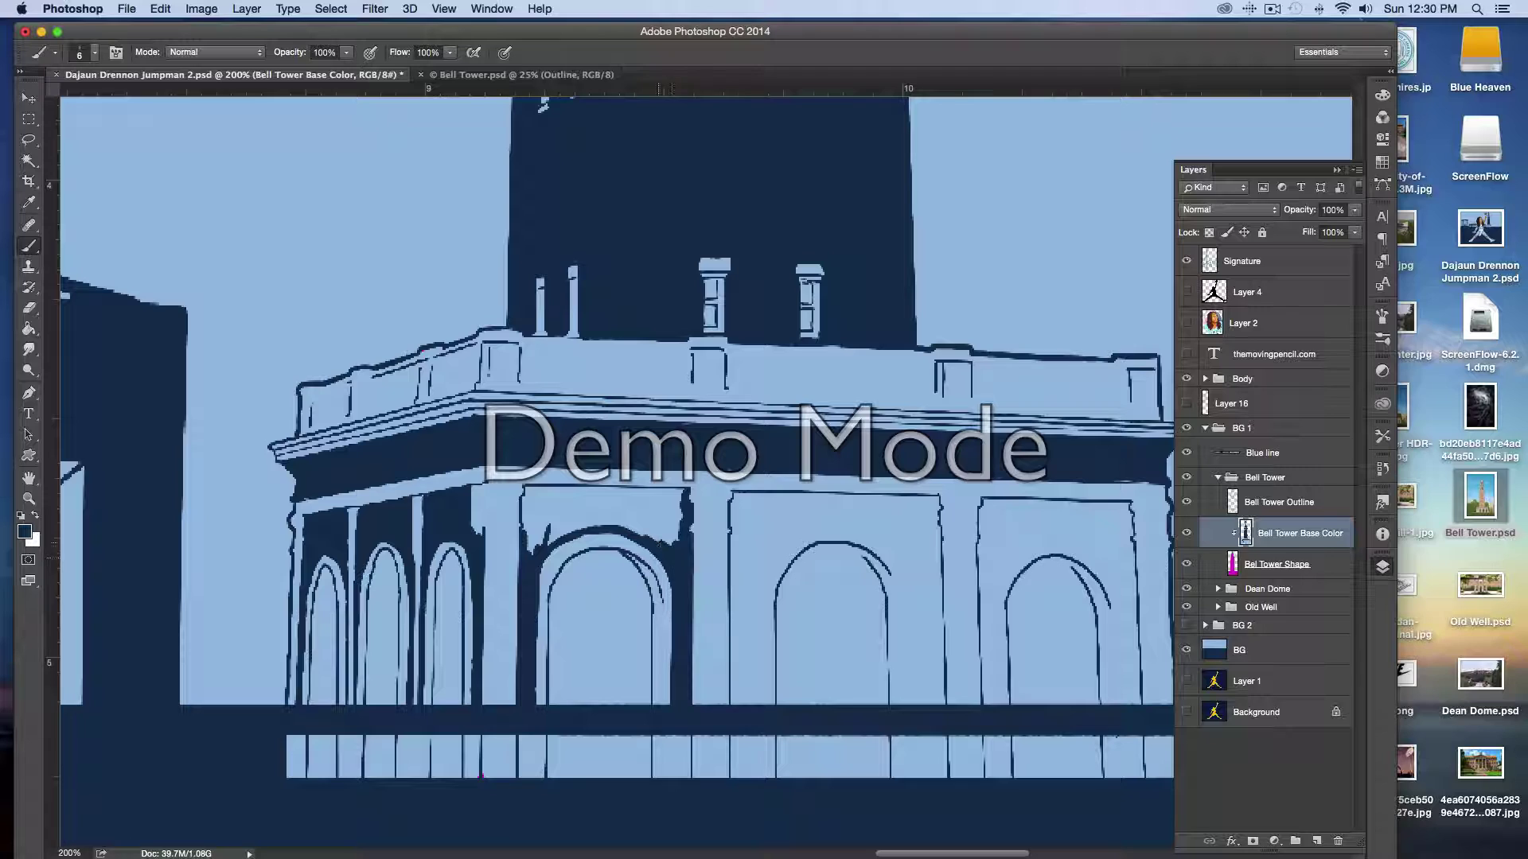
{"action": "mouse_move", "coordinate": [667, 544]}
{"action": "left_mouse_down"}
{"action": "mouse_move", "coordinate": [672, 496]}
{"action": "mouse_move", "coordinate": [572, 491]}
{"action": "mouse_move", "coordinate": [533, 549]}
{"action": "mouse_move", "coordinate": [596, 505]}
{"action": "mouse_move", "coordinate": [619, 516]}
{"action": "left_mouse_up"}
{"action": "mouse_move", "coordinate": [529, 541]}
{"action": "left_mouse_down"}
{"action": "mouse_move", "coordinate": [527, 496]}
{"action": "mouse_move", "coordinate": [569, 494]}
{"action": "mouse_move", "coordinate": [481, 529]}
{"action": "mouse_move", "coordinate": [480, 492]}
{"action": "mouse_move", "coordinate": [474, 529]}
{"action": "mouse_move", "coordinate": [470, 500]}
{"action": "left_mouse_up"}
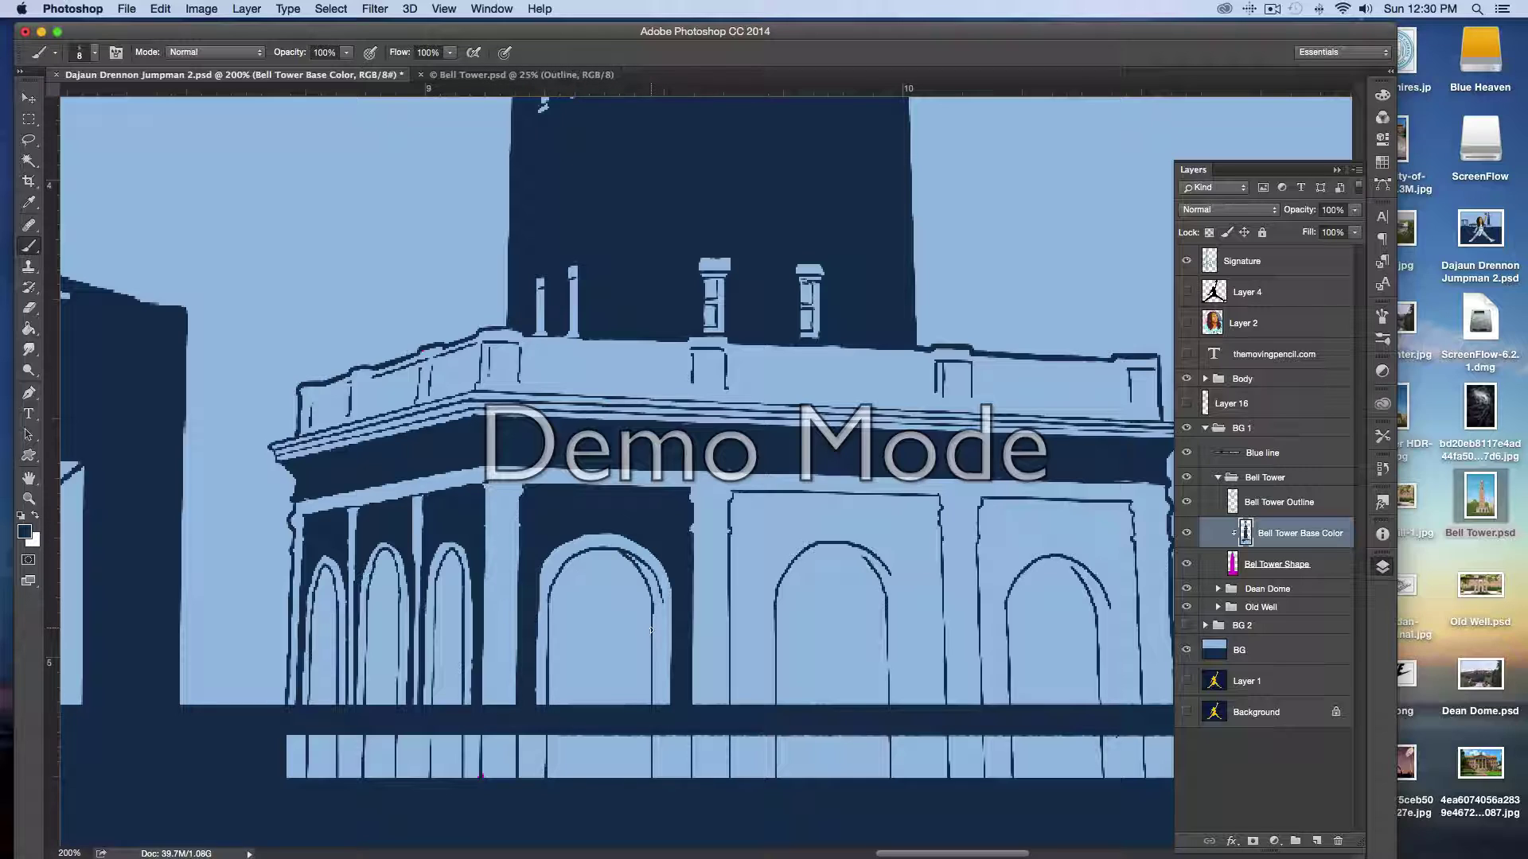
- Fill the wall panel around the front face's middle arch with navy, leaving a light blue trim around the opening
{"action": "mouse_move", "coordinate": [800, 528]}
{"action": "left_mouse_down"}
{"action": "mouse_move", "coordinate": [762, 606]}
{"action": "mouse_move", "coordinate": [785, 611]}
{"action": "mouse_move", "coordinate": [760, 581]}
{"action": "mouse_move", "coordinate": [756, 712]}
{"action": "left_mouse_up"}
{"action": "left_click_drag", "start_coordinate": [759, 602], "coordinate": [756, 706]}
{"action": "mouse_move", "coordinate": [899, 557]}
{"action": "left_mouse_down"}
{"action": "mouse_move", "coordinate": [919, 704]}
{"action": "mouse_move", "coordinate": [902, 649]}
{"action": "left_mouse_up"}
{"action": "key", "text": "super+z"}
{"action": "mouse_move", "coordinate": [903, 570]}
{"action": "left_mouse_down"}
{"action": "mouse_move", "coordinate": [861, 525]}
{"action": "mouse_move", "coordinate": [793, 532]}
{"action": "mouse_move", "coordinate": [779, 556]}
{"action": "left_mouse_up"}
{"action": "left_click_drag", "start_coordinate": [937, 501], "coordinate": [940, 707]}
{"action": "left_click_drag", "start_coordinate": [736, 499], "coordinate": [734, 705]}
{"action": "mouse_move", "coordinate": [748, 589]}
{"action": "left_mouse_down"}
{"action": "mouse_move", "coordinate": [745, 705]}
{"action": "mouse_move", "coordinate": [737, 562]}
{"action": "mouse_move", "coordinate": [748, 519]}
{"action": "mouse_move", "coordinate": [748, 564]}
{"action": "mouse_move", "coordinate": [788, 525]}
{"action": "left_mouse_up"}
{"action": "mouse_move", "coordinate": [932, 503]}
{"action": "left_mouse_down"}
{"action": "mouse_move", "coordinate": [748, 500]}
{"action": "mouse_move", "coordinate": [812, 497]}
{"action": "mouse_move", "coordinate": [736, 522]}
{"action": "mouse_move", "coordinate": [771, 506]}
{"action": "mouse_move", "coordinate": [763, 518]}
{"action": "mouse_move", "coordinate": [811, 514]}
{"action": "mouse_move", "coordinate": [786, 523]}
{"action": "mouse_move", "coordinate": [922, 520]}
{"action": "mouse_move", "coordinate": [825, 510]}
{"action": "mouse_move", "coordinate": [914, 513]}
{"action": "mouse_move", "coordinate": [894, 541]}
{"action": "mouse_move", "coordinate": [907, 562]}
{"action": "mouse_move", "coordinate": [921, 536]}
{"action": "mouse_move", "coordinate": [936, 668]}
{"action": "mouse_move", "coordinate": [932, 707]}
{"action": "mouse_move", "coordinate": [913, 706]}
{"action": "mouse_move", "coordinate": [911, 585]}
{"action": "mouse_move", "coordinate": [921, 688]}
{"action": "mouse_move", "coordinate": [933, 613]}
{"action": "left_mouse_up"}
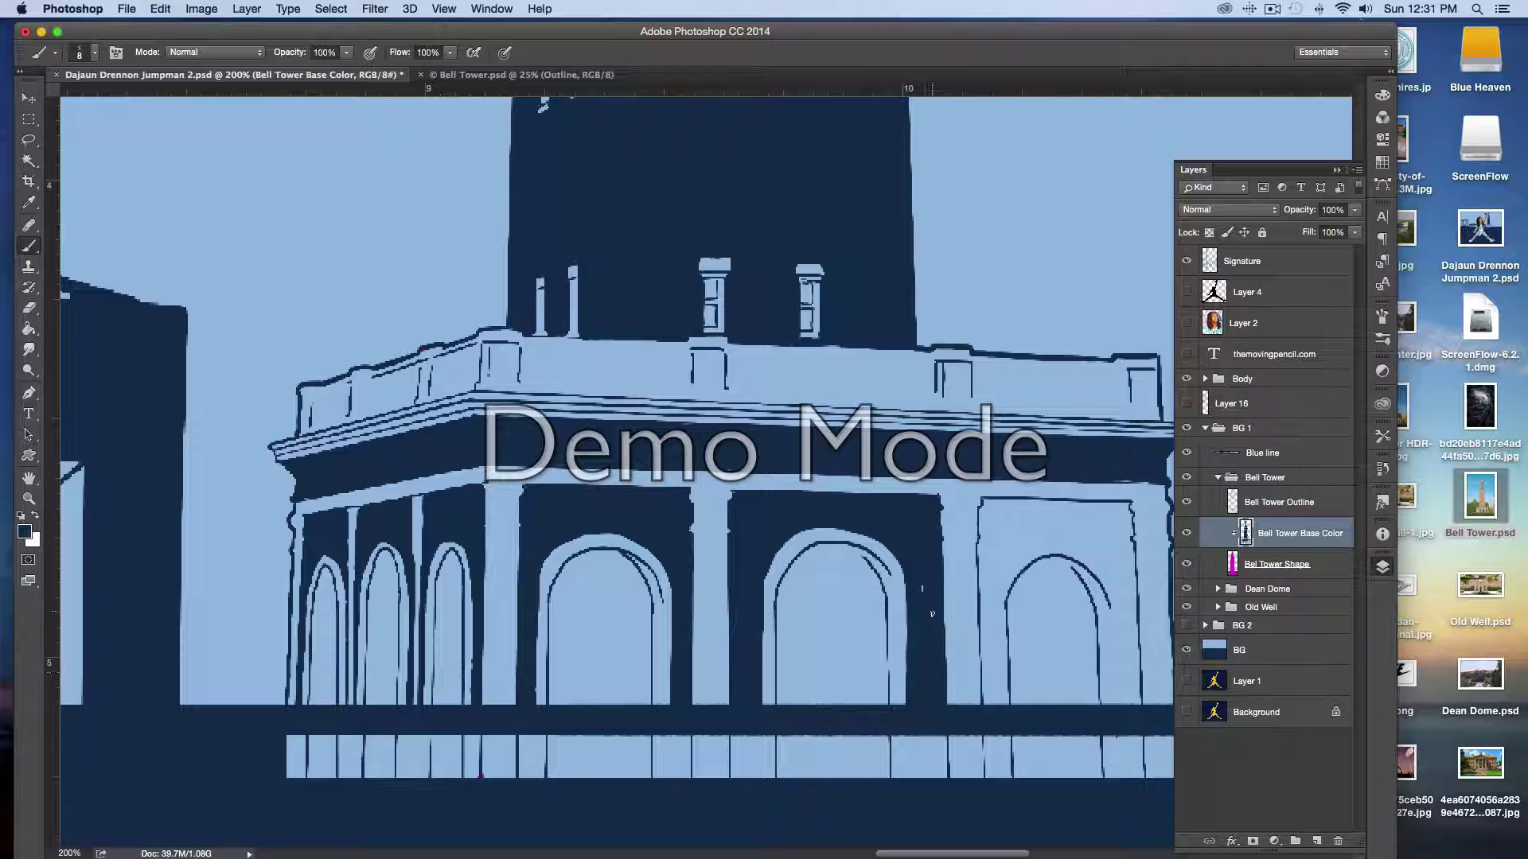
- Fill the wall panel around the front face's third arch with navy up to the pilasters
{"action": "mouse_move", "coordinate": [1035, 541]}
{"action": "left_mouse_down"}
{"action": "mouse_move", "coordinate": [993, 603]}
{"action": "mouse_move", "coordinate": [1003, 704]}
{"action": "mouse_move", "coordinate": [990, 689]}
{"action": "mouse_move", "coordinate": [984, 703]}
{"action": "mouse_move", "coordinate": [986, 506]}
{"action": "left_mouse_up"}
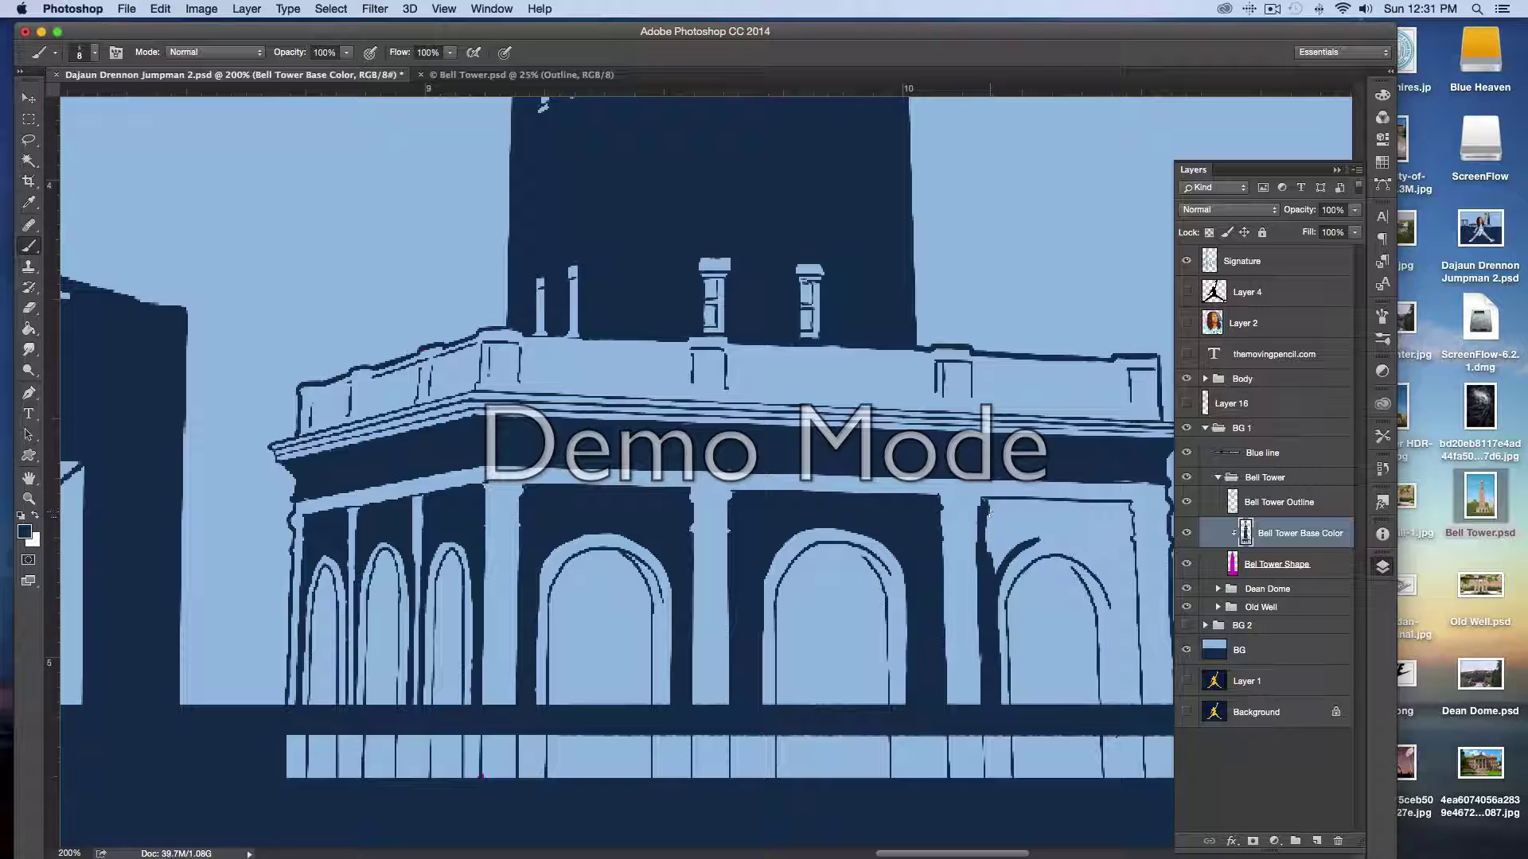
{"action": "mouse_move", "coordinate": [1124, 510]}
{"action": "left_mouse_down"}
{"action": "mouse_move", "coordinate": [983, 504]}
{"action": "mouse_move", "coordinate": [1128, 521]}
{"action": "mouse_move", "coordinate": [1137, 704]}
{"action": "mouse_move", "coordinate": [1135, 636]}
{"action": "left_mouse_up"}
{"action": "mouse_move", "coordinate": [1131, 713]}
{"action": "left_mouse_down"}
{"action": "mouse_move", "coordinate": [1108, 559]}
{"action": "mouse_move", "coordinate": [1129, 642]}
{"action": "mouse_move", "coordinate": [1091, 552]}
{"action": "mouse_move", "coordinate": [1004, 550]}
{"action": "left_mouse_up"}
{"action": "left_click_drag", "start_coordinate": [1124, 611], "coordinate": [1126, 554]}
{"action": "key", "text": "bracketright"}
{"action": "key", "text": "bracketright"}
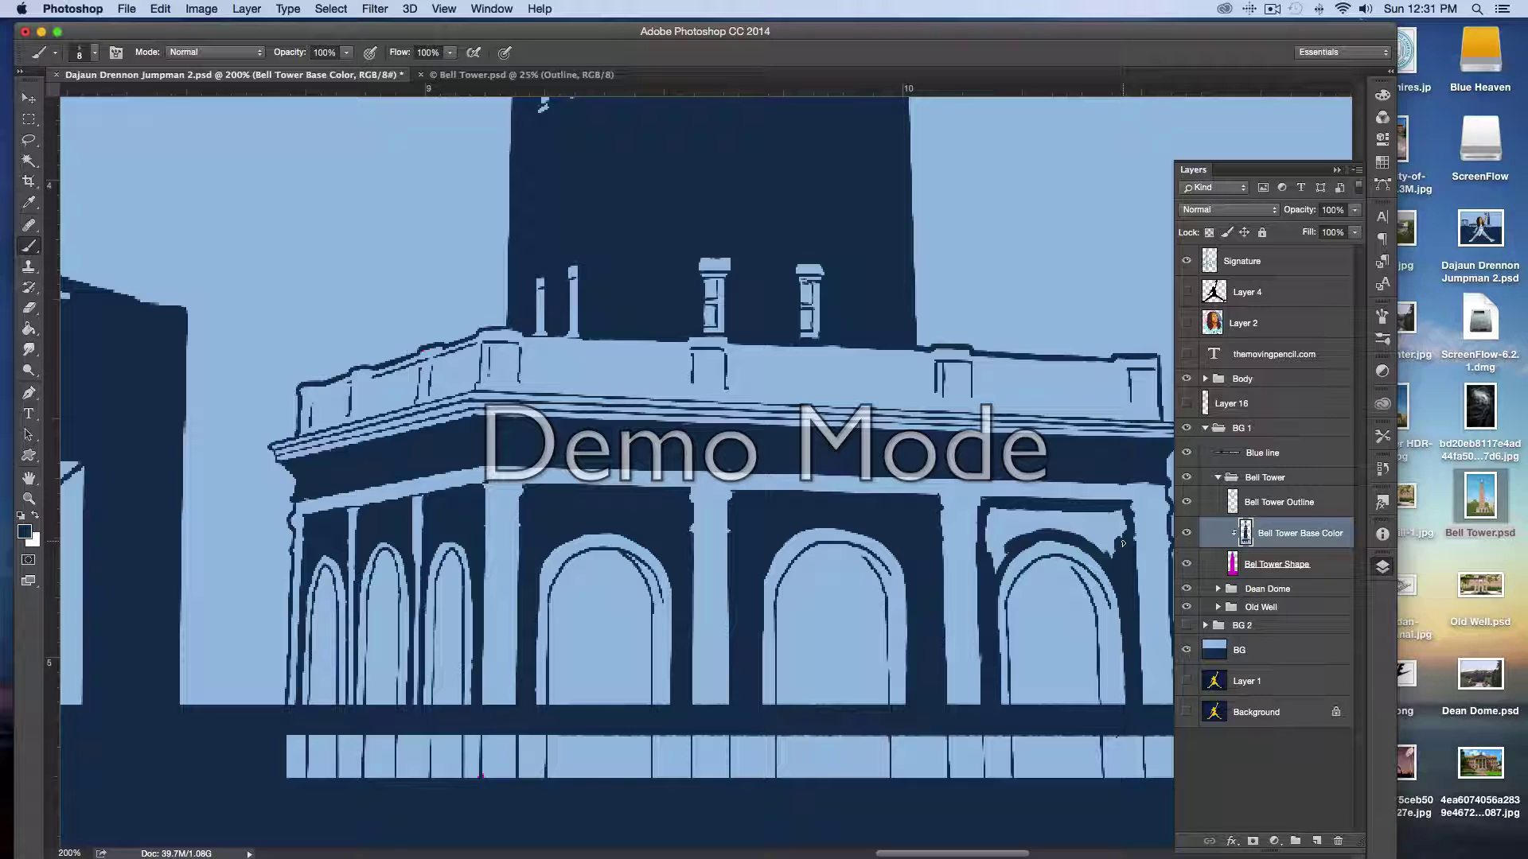
{"action": "mouse_move", "coordinate": [1098, 549]}
{"action": "left_mouse_down"}
{"action": "mouse_move", "coordinate": [1098, 511]}
{"action": "mouse_move", "coordinate": [1080, 538]}
{"action": "mouse_move", "coordinate": [1097, 538]}
{"action": "mouse_move", "coordinate": [987, 549]}
{"action": "mouse_move", "coordinate": [1002, 561]}
{"action": "mouse_move", "coordinate": [984, 571]}
{"action": "mouse_move", "coordinate": [996, 515]}
{"action": "mouse_move", "coordinate": [1015, 520]}
{"action": "mouse_move", "coordinate": [990, 531]}
{"action": "mouse_move", "coordinate": [1066, 514]}
{"action": "left_mouse_up"}
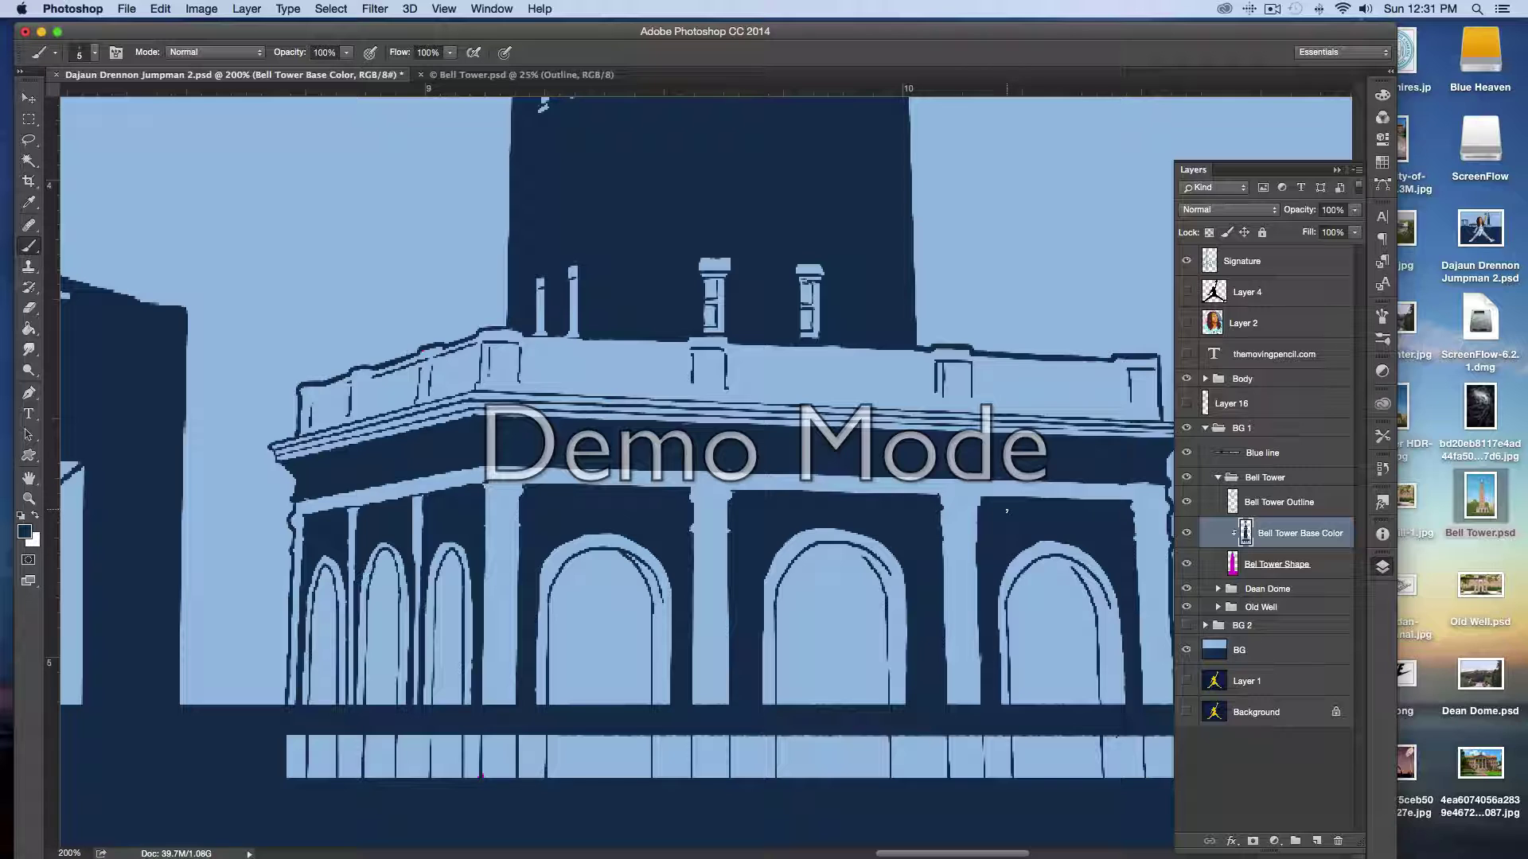
- Check the reference photo and paint navy baluster gaps in the front balustrade's first section and along the left face
{"action": "scroll", "coordinate": [1006, 512], "scroll_direction": "up", "scroll_amount": 5}
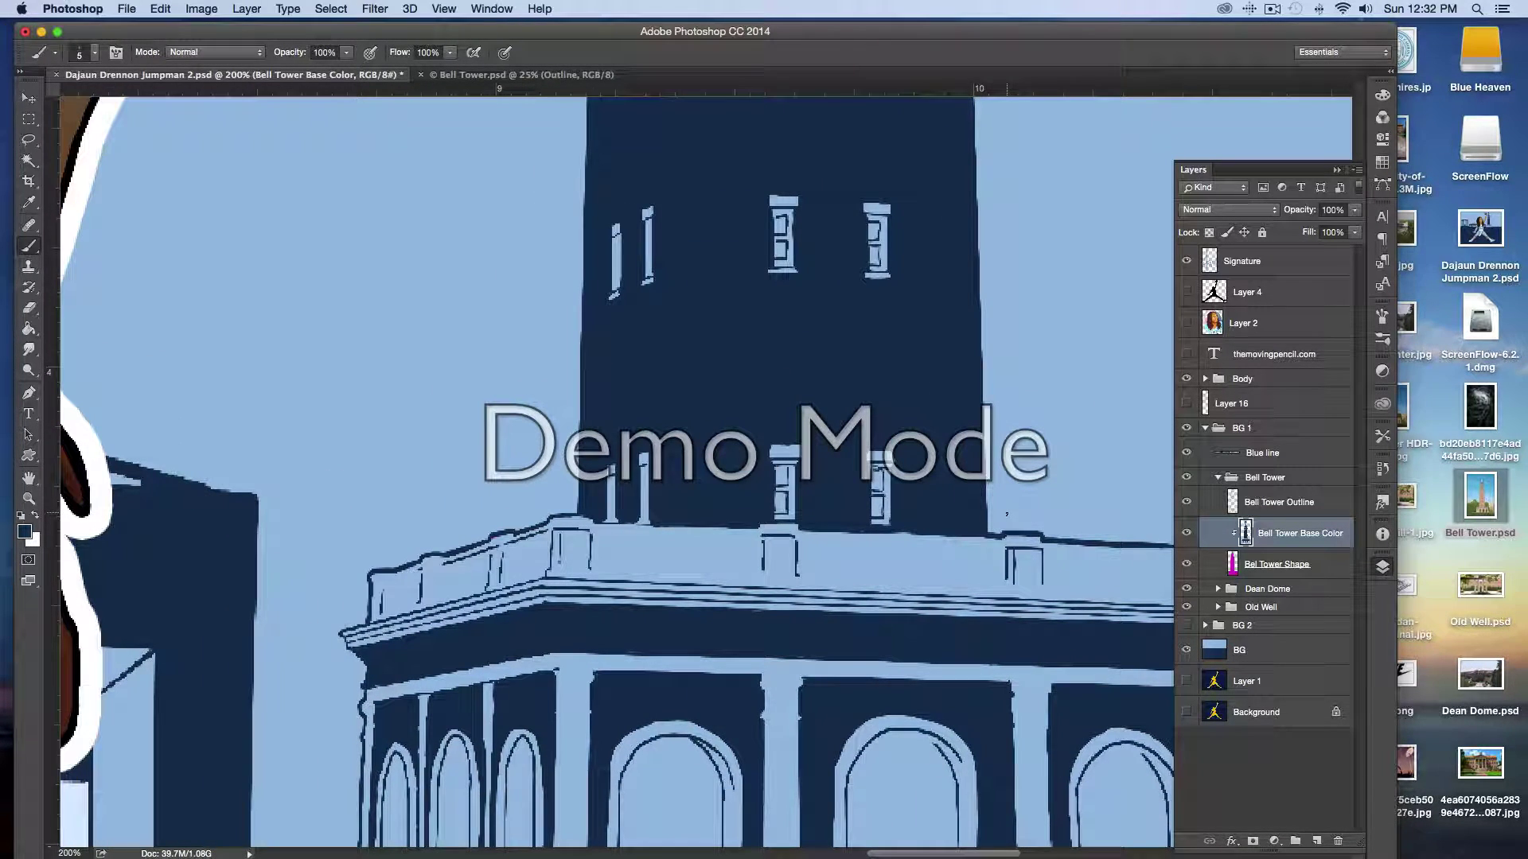
{"action": "left_click", "coordinate": [447, 75]}
{"action": "left_click", "coordinate": [275, 75]}
{"action": "mouse_move", "coordinate": [751, 547]}
{"action": "left_mouse_down"}
{"action": "mouse_move", "coordinate": [720, 576]}
{"action": "mouse_move", "coordinate": [711, 543]}
{"action": "mouse_move", "coordinate": [708, 576]}
{"action": "mouse_move", "coordinate": [667, 569]}
{"action": "mouse_move", "coordinate": [666, 542]}
{"action": "mouse_move", "coordinate": [663, 570]}
{"action": "mouse_move", "coordinate": [660, 543]}
{"action": "mouse_move", "coordinate": [660, 569]}
{"action": "mouse_move", "coordinate": [660, 544]}
{"action": "mouse_move", "coordinate": [632, 572]}
{"action": "mouse_move", "coordinate": [648, 540]}
{"action": "mouse_move", "coordinate": [646, 558]}
{"action": "mouse_move", "coordinate": [670, 536]}
{"action": "mouse_move", "coordinate": [630, 562]}
{"action": "left_mouse_up"}
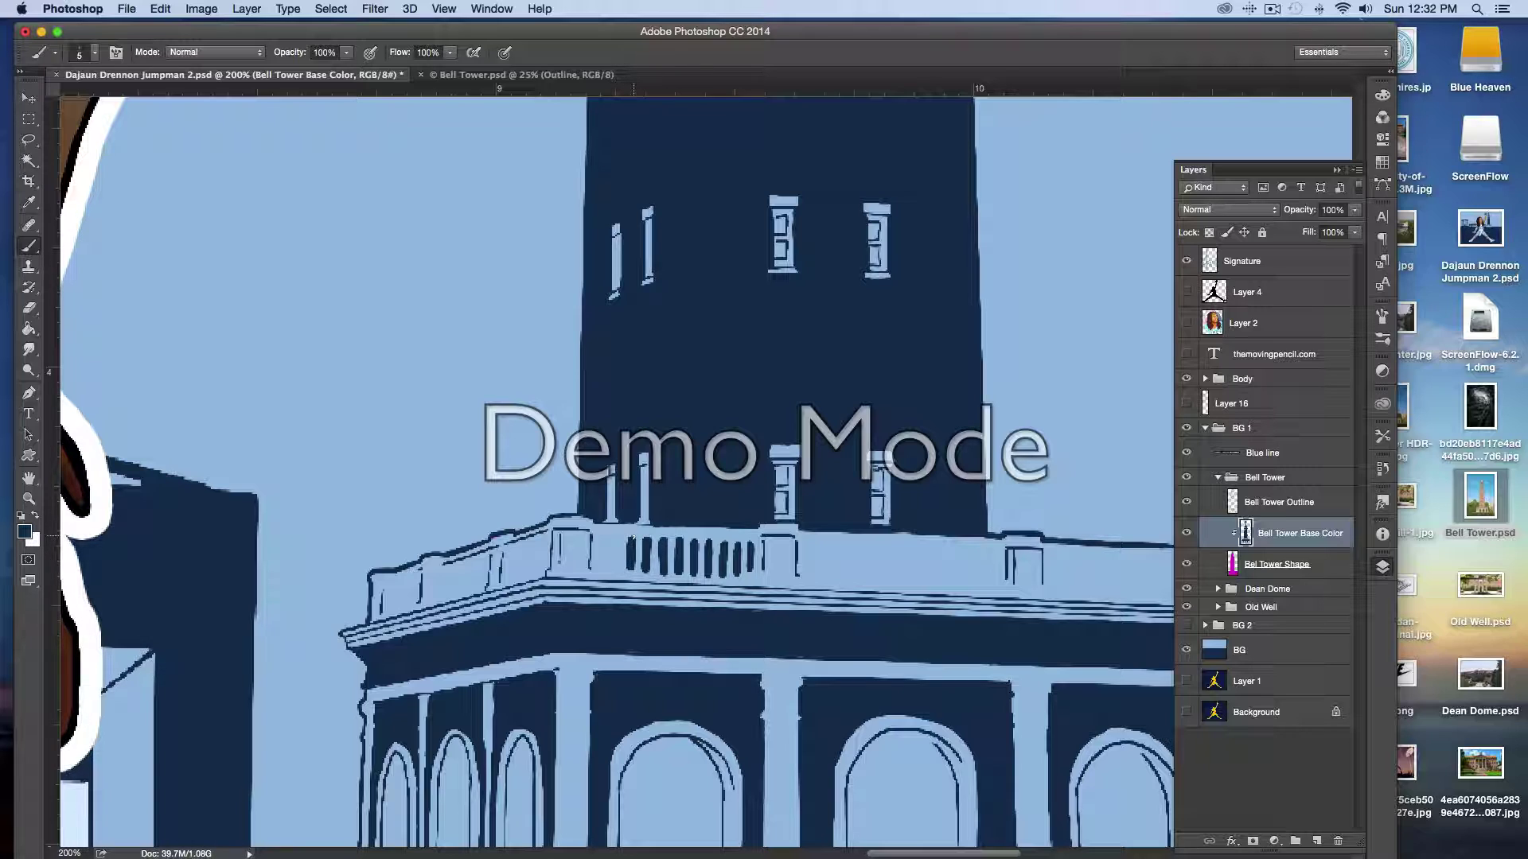
{"action": "mouse_move", "coordinate": [617, 540]}
{"action": "left_mouse_down"}
{"action": "mouse_move", "coordinate": [618, 565]}
{"action": "mouse_move", "coordinate": [614, 539]}
{"action": "mouse_move", "coordinate": [531, 571]}
{"action": "mouse_move", "coordinate": [522, 549]}
{"action": "mouse_move", "coordinate": [512, 578]}
{"action": "mouse_move", "coordinate": [395, 613]}
{"action": "left_mouse_up"}
- Paint a row of navy baluster gaps across the middle section of the front balustrade
{"action": "left_click_drag", "start_coordinate": [806, 552], "coordinate": [806, 574]}
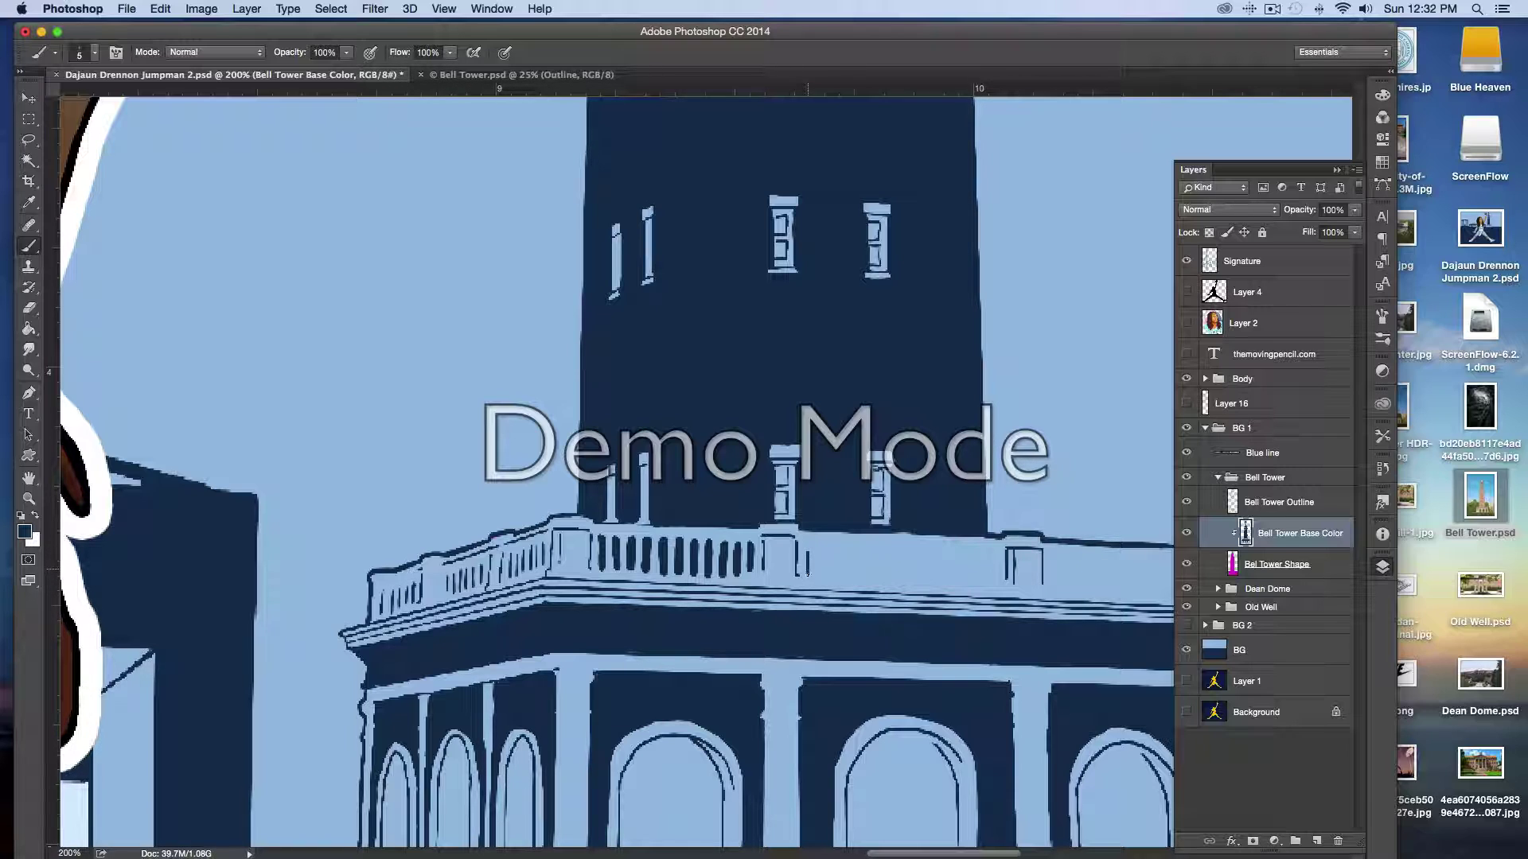
{"action": "left_click_drag", "start_coordinate": [995, 574], "coordinate": [994, 554]}
{"action": "mouse_move", "coordinate": [819, 549]}
{"action": "left_mouse_down"}
{"action": "mouse_move", "coordinate": [822, 581]}
{"action": "mouse_move", "coordinate": [825, 549]}
{"action": "left_mouse_up"}
{"action": "mouse_move", "coordinate": [835, 549]}
{"action": "left_mouse_down"}
{"action": "mouse_move", "coordinate": [837, 582]}
{"action": "mouse_move", "coordinate": [839, 548]}
{"action": "mouse_move", "coordinate": [851, 582]}
{"action": "mouse_move", "coordinate": [854, 549]}
{"action": "mouse_move", "coordinate": [866, 582]}
{"action": "mouse_move", "coordinate": [870, 548]}
{"action": "mouse_move", "coordinate": [881, 583]}
{"action": "mouse_move", "coordinate": [885, 549]}
{"action": "mouse_move", "coordinate": [896, 581]}
{"action": "mouse_move", "coordinate": [899, 557]}
{"action": "mouse_move", "coordinate": [913, 581]}
{"action": "mouse_move", "coordinate": [909, 539]}
{"action": "mouse_move", "coordinate": [942, 583]}
{"action": "mouse_move", "coordinate": [953, 557]}
{"action": "mouse_move", "coordinate": [964, 570]}
{"action": "mouse_move", "coordinate": [980, 555]}
{"action": "mouse_move", "coordinate": [979, 580]}
{"action": "mouse_move", "coordinate": [981, 562]}
{"action": "left_mouse_up"}
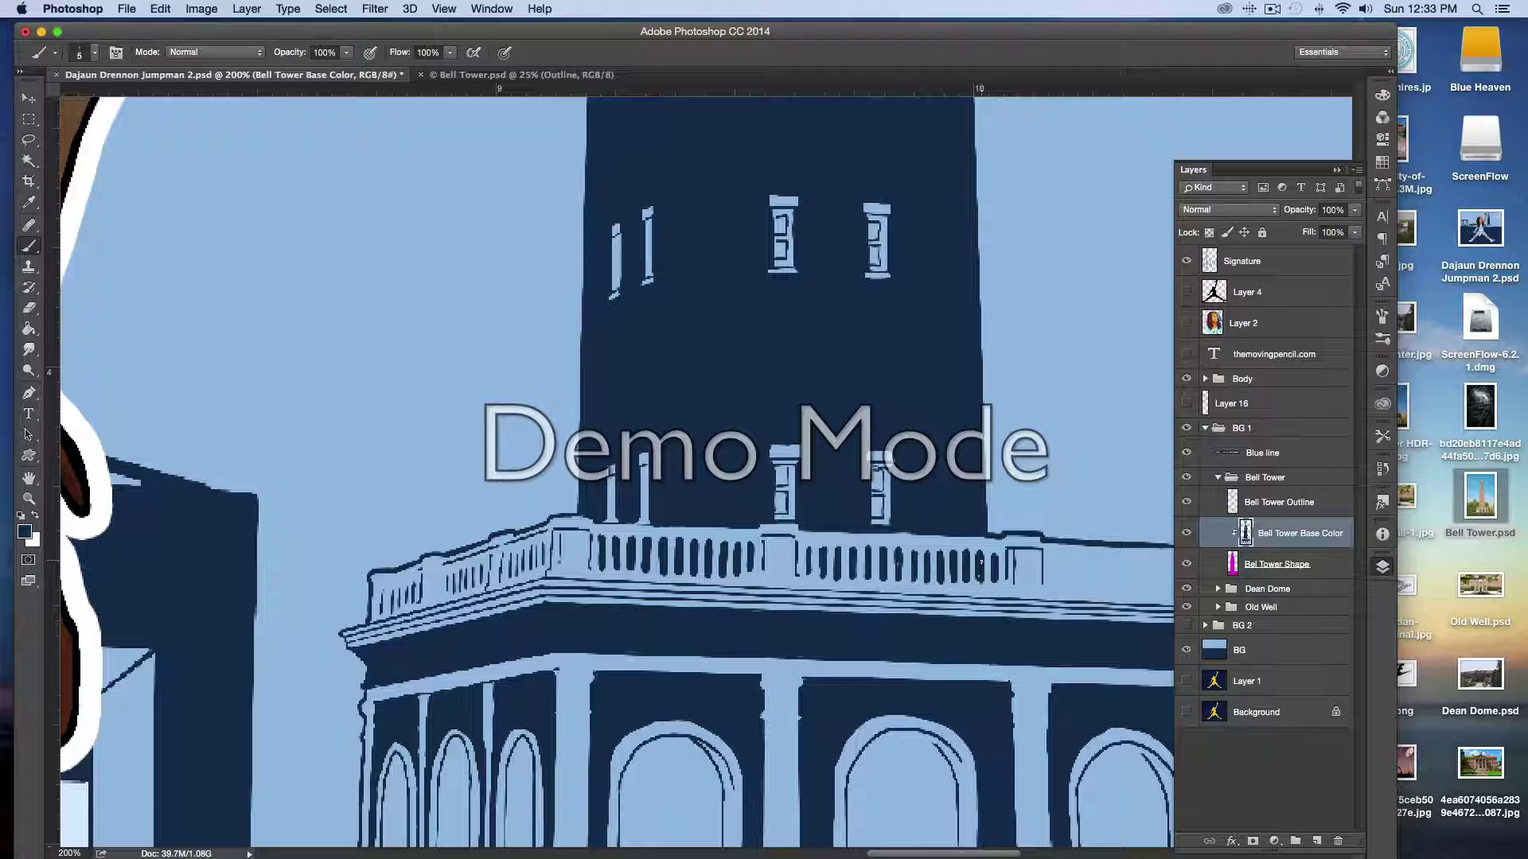
- Paint navy baluster gaps in the front balustrade's last section, beside the far corner post
{"action": "scroll", "coordinate": [980, 562], "scroll_direction": "right", "scroll_amount": 5}
{"action": "mouse_move", "coordinate": [687, 559]}
{"action": "left_mouse_down"}
{"action": "mouse_move", "coordinate": [699, 589]}
{"action": "mouse_move", "coordinate": [704, 557]}
{"action": "mouse_move", "coordinate": [729, 589]}
{"action": "mouse_move", "coordinate": [729, 554]}
{"action": "mouse_move", "coordinate": [753, 589]}
{"action": "mouse_move", "coordinate": [761, 557]}
{"action": "left_mouse_up"}
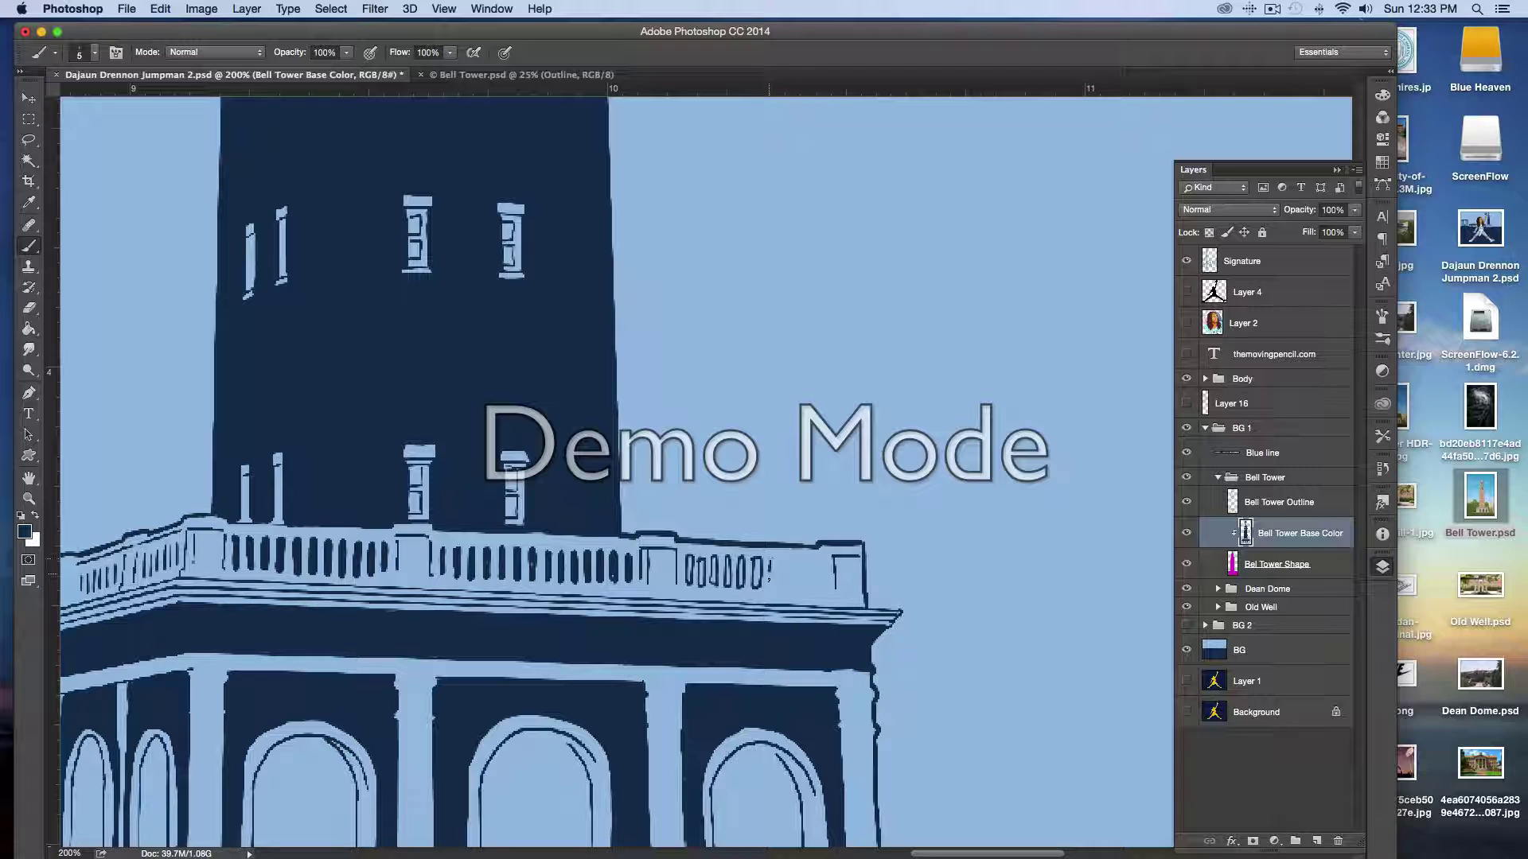
{"action": "mouse_move", "coordinate": [782, 589]}
{"action": "left_mouse_down"}
{"action": "mouse_move", "coordinate": [783, 555]}
{"action": "mouse_move", "coordinate": [791, 589]}
{"action": "left_mouse_up"}
- Cover the light blue strip beneath the base building with navy, using the brush enlarged to 60
{"action": "scroll", "coordinate": [820, 564], "scroll_direction": "down", "scroll_amount": 4}
{"action": "scroll", "coordinate": [821, 563], "scroll_direction": "left", "scroll_amount": 2}
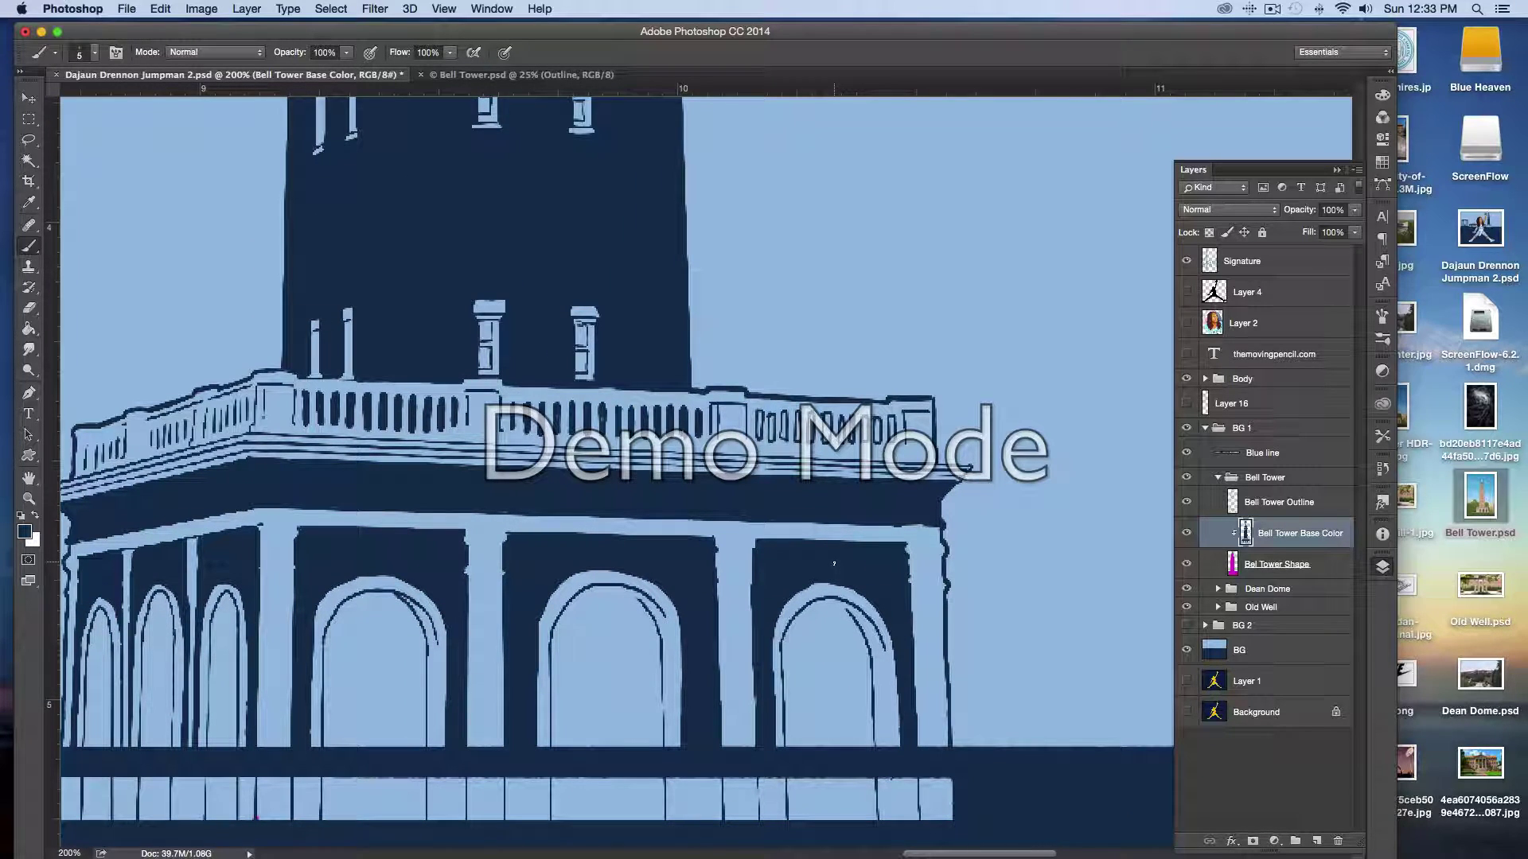
{"action": "scroll", "coordinate": [833, 564], "scroll_direction": "down", "scroll_amount": 2}
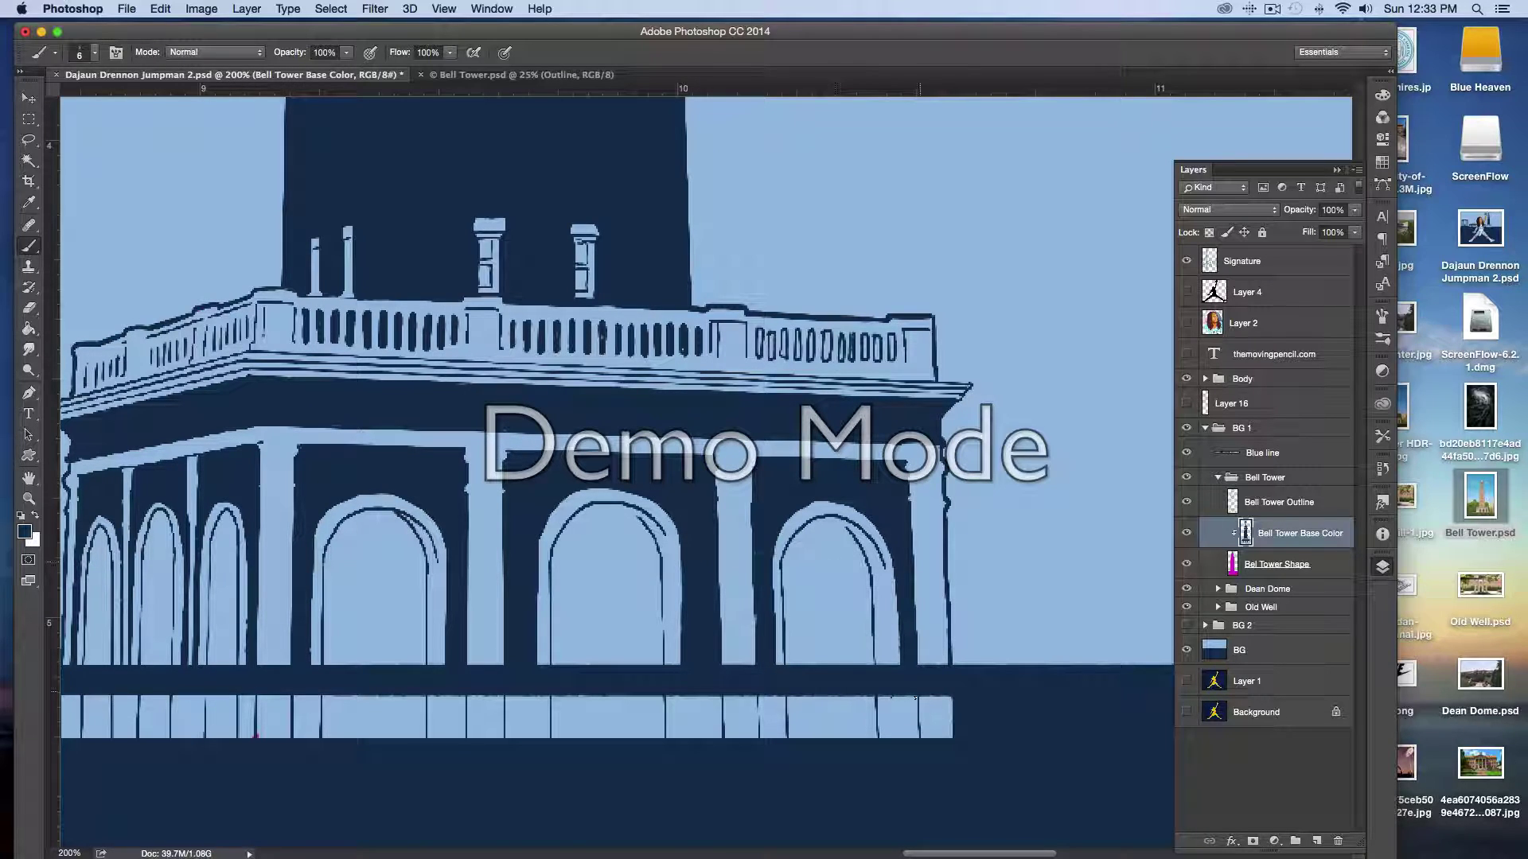
{"action": "key", "text": "bracketright"}
{"action": "key", "text": "bracketright"}
{"action": "key", "text": "bracketright"}
{"action": "key", "text": "bracketright"}
{"action": "mouse_move", "coordinate": [959, 720]}
{"action": "left_mouse_down"}
{"action": "mouse_move", "coordinate": [313, 717]}
{"action": "mouse_move", "coordinate": [264, 728]}
{"action": "left_mouse_up"}
{"action": "key", "text": "super+z"}
{"action": "mouse_move", "coordinate": [963, 720]}
{"action": "left_mouse_down"}
{"action": "mouse_move", "coordinate": [828, 711]}
{"action": "mouse_move", "coordinate": [160, 733]}
{"action": "left_mouse_up"}
{"action": "scroll", "coordinate": [185, 748], "scroll_direction": "left", "scroll_amount": 5}
{"action": "scroll", "coordinate": [186, 748], "scroll_direction": "left", "scroll_amount": 3}
{"action": "left_click_drag", "start_coordinate": [468, 716], "coordinate": [403, 744]}
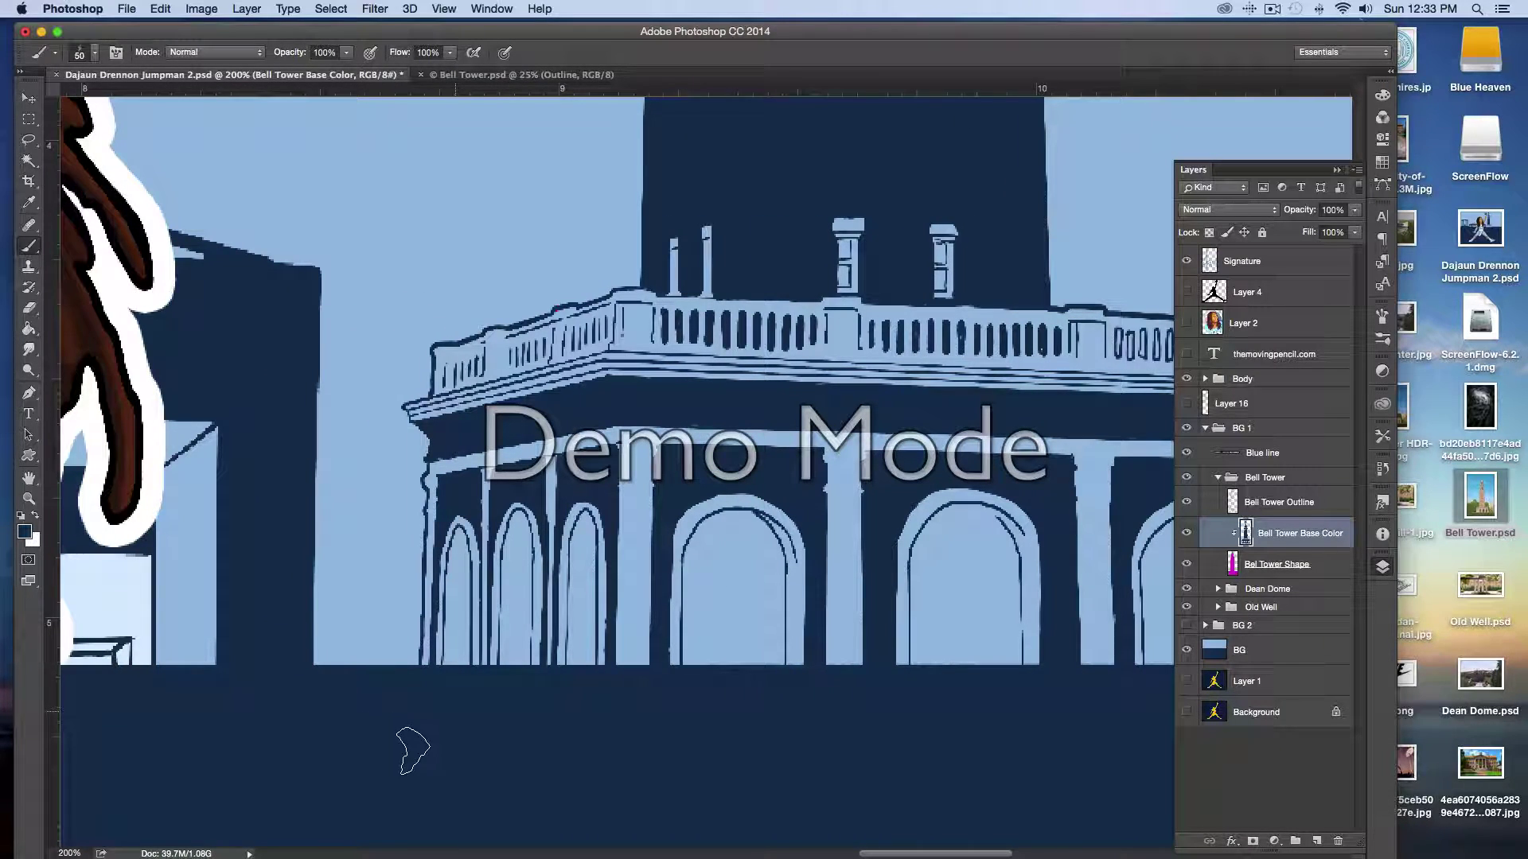
- Fill the opening of the base building's last front arch, beside the far corner, with navy using a small brush of size 10
{"action": "scroll", "coordinate": [406, 746], "scroll_direction": "right", "scroll_amount": 9}
{"action": "key", "text": "bracketleft"}
{"action": "key", "text": "bracketleft"}
{"action": "key", "text": "bracketleft"}
{"action": "key", "text": "bracketleft"}
{"action": "key", "text": "bracketleft"}
{"action": "key", "text": "bracketleft"}
{"action": "key", "text": "bracketleft"}
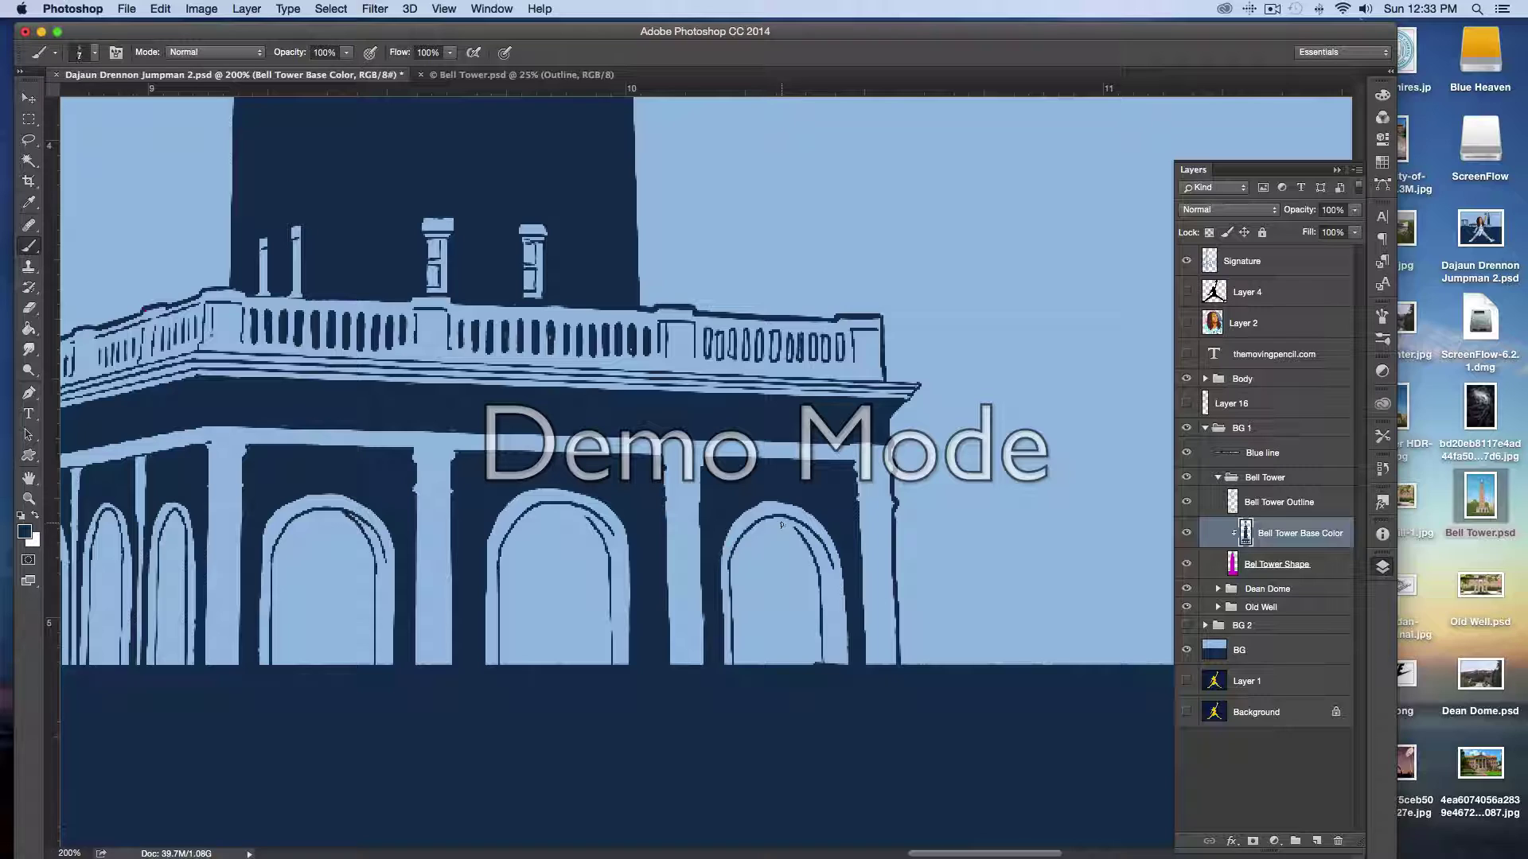
{"action": "mouse_move", "coordinate": [782, 521]}
{"action": "left_mouse_down"}
{"action": "mouse_move", "coordinate": [812, 575]}
{"action": "mouse_move", "coordinate": [819, 669]}
{"action": "mouse_move", "coordinate": [817, 608]}
{"action": "mouse_move", "coordinate": [729, 646]}
{"action": "mouse_move", "coordinate": [733, 661]}
{"action": "mouse_move", "coordinate": [731, 563]}
{"action": "mouse_move", "coordinate": [780, 519]}
{"action": "mouse_move", "coordinate": [773, 538]}
{"action": "mouse_move", "coordinate": [805, 587]}
{"action": "mouse_move", "coordinate": [799, 684]}
{"action": "mouse_move", "coordinate": [798, 555]}
{"action": "mouse_move", "coordinate": [805, 613]}
{"action": "mouse_move", "coordinate": [790, 582]}
{"action": "mouse_move", "coordinate": [764, 656]}
{"action": "mouse_move", "coordinate": [752, 627]}
{"action": "mouse_move", "coordinate": [741, 665]}
{"action": "mouse_move", "coordinate": [740, 567]}
{"action": "mouse_move", "coordinate": [766, 531]}
{"action": "mouse_move", "coordinate": [784, 577]}
{"action": "left_mouse_up"}
{"action": "key", "text": "ctrl+z"}
{"action": "key", "text": "bracketright"}
{"action": "key", "text": "bracketright"}
- Fill the opening of the middle front arch with navy, keeping its light blue surround
{"action": "mouse_move", "coordinate": [568, 504]}
{"action": "left_mouse_down"}
{"action": "mouse_move", "coordinate": [604, 607]}
{"action": "mouse_move", "coordinate": [605, 576]}
{"action": "mouse_move", "coordinate": [616, 696]}
{"action": "left_mouse_up"}
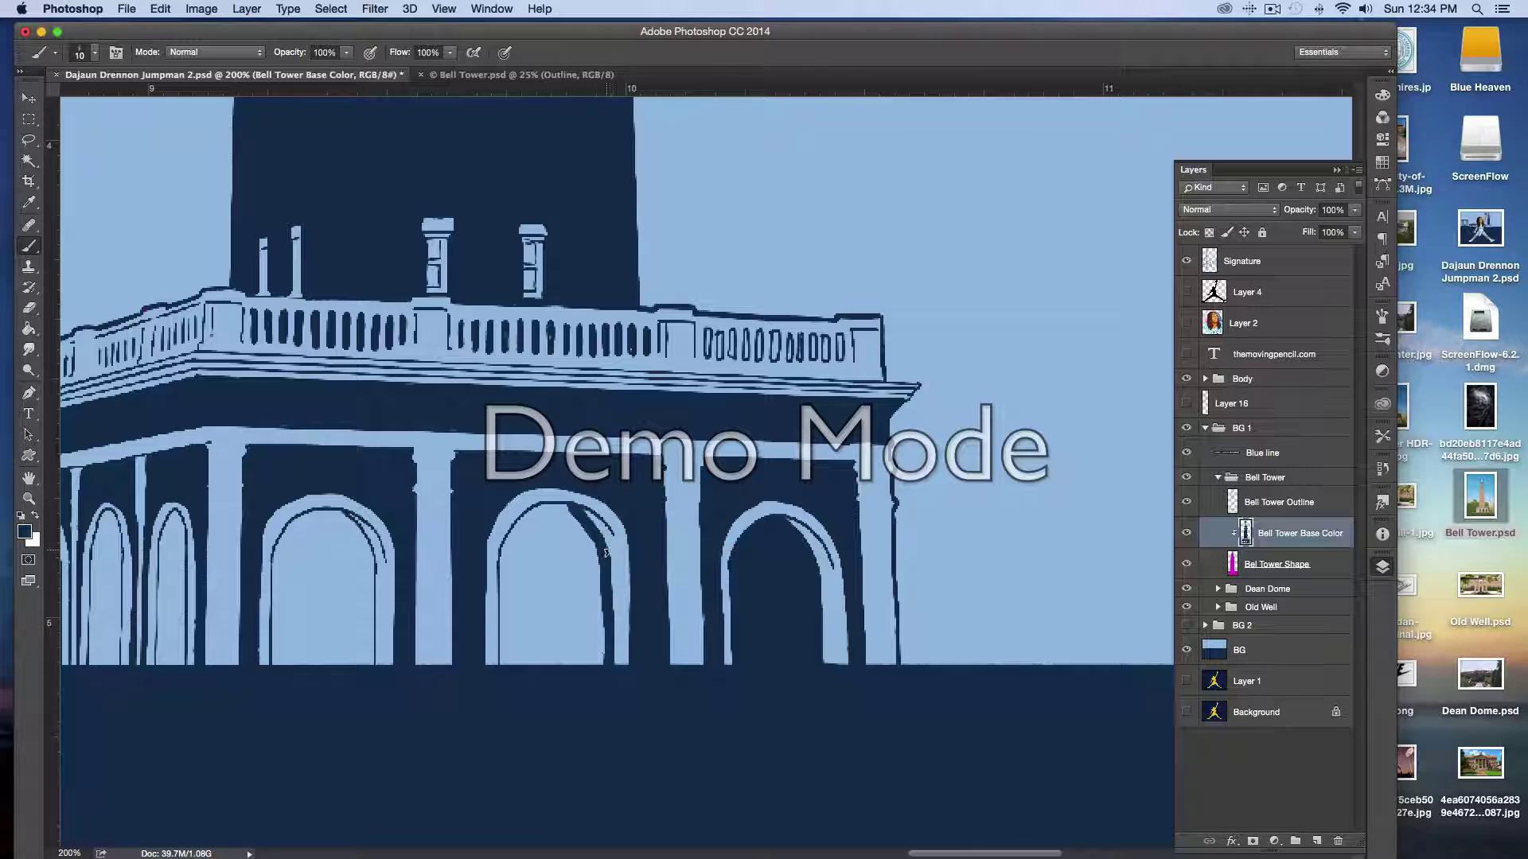
{"action": "mouse_move", "coordinate": [555, 507]}
{"action": "left_mouse_down"}
{"action": "mouse_move", "coordinate": [515, 530]}
{"action": "mouse_move", "coordinate": [533, 548]}
{"action": "mouse_move", "coordinate": [511, 551]}
{"action": "mouse_move", "coordinate": [523, 520]}
{"action": "mouse_move", "coordinate": [511, 532]}
{"action": "mouse_move", "coordinate": [506, 591]}
{"action": "mouse_move", "coordinate": [502, 555]}
{"action": "mouse_move", "coordinate": [503, 662]}
{"action": "left_mouse_up"}
{"action": "key", "text": "bracketright"}
{"action": "key", "text": "bracketright"}
{"action": "key", "text": "bracketright"}
{"action": "mouse_move", "coordinate": [557, 528]}
{"action": "left_mouse_down"}
{"action": "mouse_move", "coordinate": [593, 616]}
{"action": "mouse_move", "coordinate": [581, 686]}
{"action": "mouse_move", "coordinate": [542, 656]}
{"action": "mouse_move", "coordinate": [537, 628]}
{"action": "mouse_move", "coordinate": [525, 659]}
{"action": "mouse_move", "coordinate": [511, 639]}
{"action": "mouse_move", "coordinate": [513, 561]}
{"action": "mouse_move", "coordinate": [531, 569]}
{"action": "mouse_move", "coordinate": [534, 602]}
{"action": "mouse_move", "coordinate": [568, 550]}
{"action": "left_mouse_up"}
{"action": "key", "text": "ctrl+z"}
{"action": "key", "text": "bracketleft"}
{"action": "key", "text": "bracketleft"}
{"action": "key", "text": "bracketleft"}
- Outline and fill the opening of the first front arch with navy, using the brush at size 10
{"action": "scroll", "coordinate": [568, 551], "scroll_direction": "left", "scroll_amount": 5}
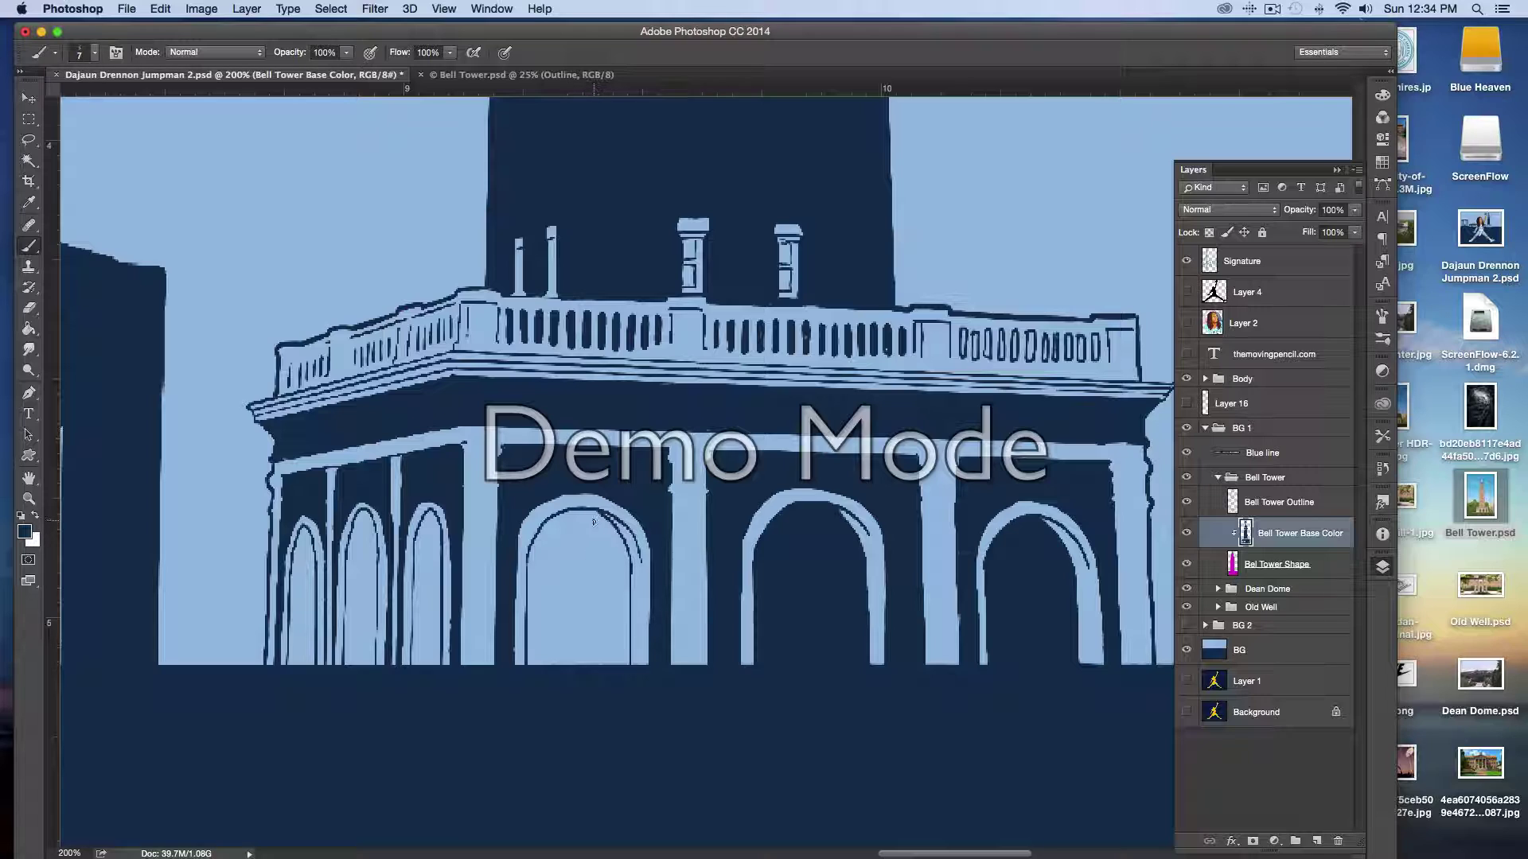
{"action": "mouse_move", "coordinate": [595, 521]}
{"action": "left_mouse_down"}
{"action": "mouse_move", "coordinate": [617, 561]}
{"action": "mouse_move", "coordinate": [603, 527]}
{"action": "mouse_move", "coordinate": [626, 573]}
{"action": "mouse_move", "coordinate": [624, 558]}
{"action": "mouse_move", "coordinate": [618, 684]}
{"action": "mouse_move", "coordinate": [580, 614]}
{"action": "mouse_move", "coordinate": [583, 673]}
{"action": "mouse_move", "coordinate": [617, 583]}
{"action": "left_mouse_up"}
{"action": "mouse_move", "coordinate": [565, 662]}
{"action": "left_mouse_down"}
{"action": "mouse_move", "coordinate": [550, 601]}
{"action": "mouse_move", "coordinate": [543, 663]}
{"action": "mouse_move", "coordinate": [556, 662]}
{"action": "mouse_move", "coordinate": [545, 632]}
{"action": "mouse_move", "coordinate": [533, 668]}
{"action": "mouse_move", "coordinate": [529, 626]}
{"action": "mouse_move", "coordinate": [533, 543]}
{"action": "mouse_move", "coordinate": [556, 546]}
{"action": "mouse_move", "coordinate": [536, 551]}
{"action": "mouse_move", "coordinate": [541, 531]}
{"action": "mouse_move", "coordinate": [534, 543]}
{"action": "mouse_move", "coordinate": [568, 520]}
{"action": "left_mouse_up"}
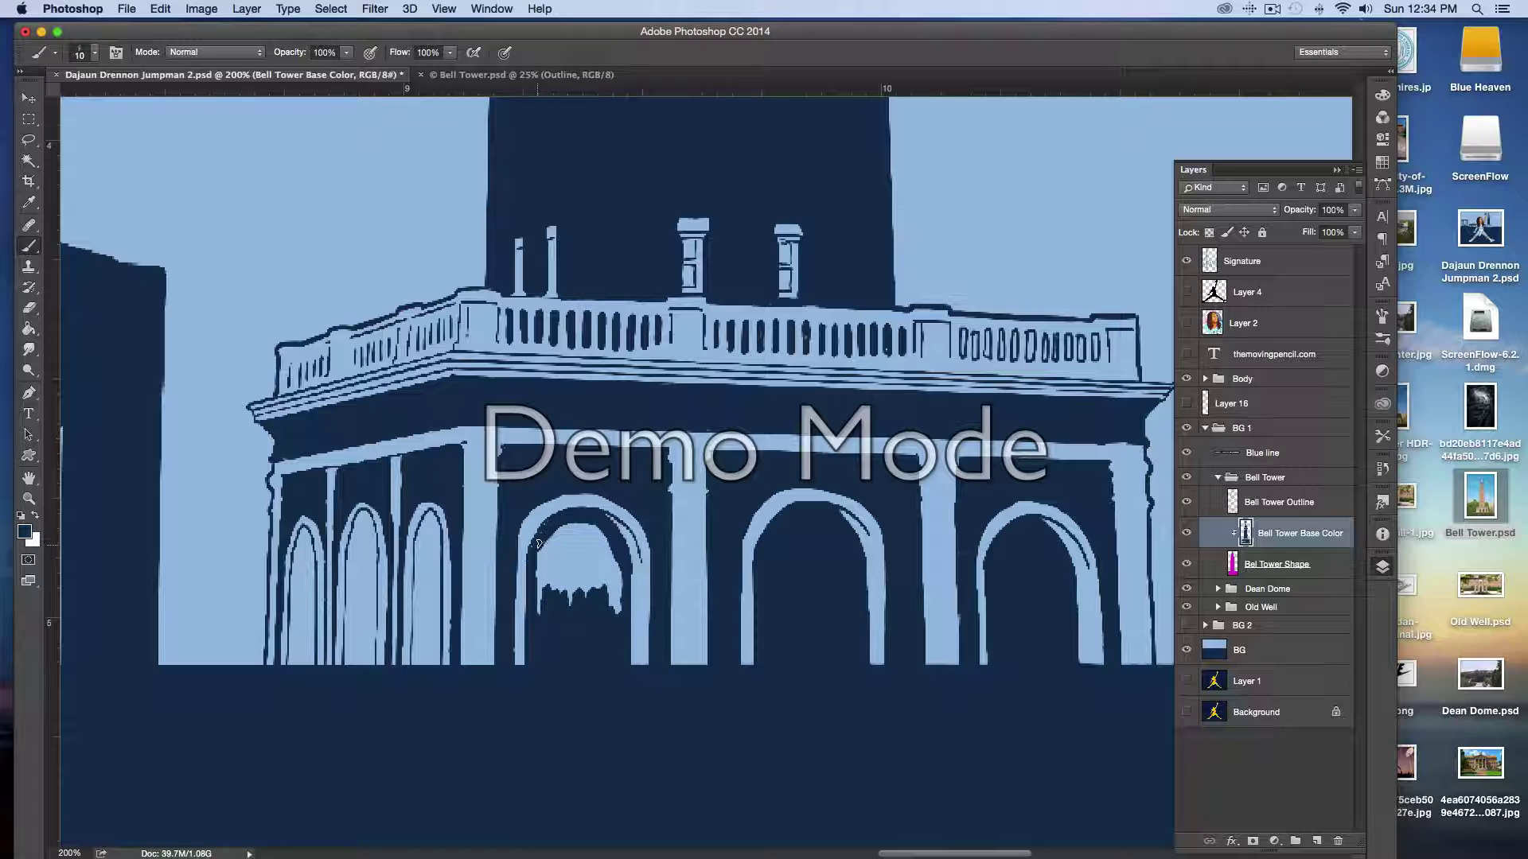
{"action": "key", "text": "bracketright"}
{"action": "mouse_move", "coordinate": [545, 574]}
{"action": "left_mouse_down"}
{"action": "mouse_move", "coordinate": [580, 537]}
{"action": "mouse_move", "coordinate": [558, 541]}
{"action": "mouse_move", "coordinate": [607, 550]}
{"action": "mouse_move", "coordinate": [615, 614]}
{"action": "mouse_move", "coordinate": [597, 635]}
{"action": "mouse_move", "coordinate": [563, 574]}
{"action": "left_mouse_up"}
- Fill the three narrow arch openings on the building's left face with navy, using the brush at size 9
{"action": "key", "text": "bracketleft"}
{"action": "key", "text": "bracketleft"}
{"action": "left_click_drag", "start_coordinate": [429, 518], "coordinate": [436, 660]}
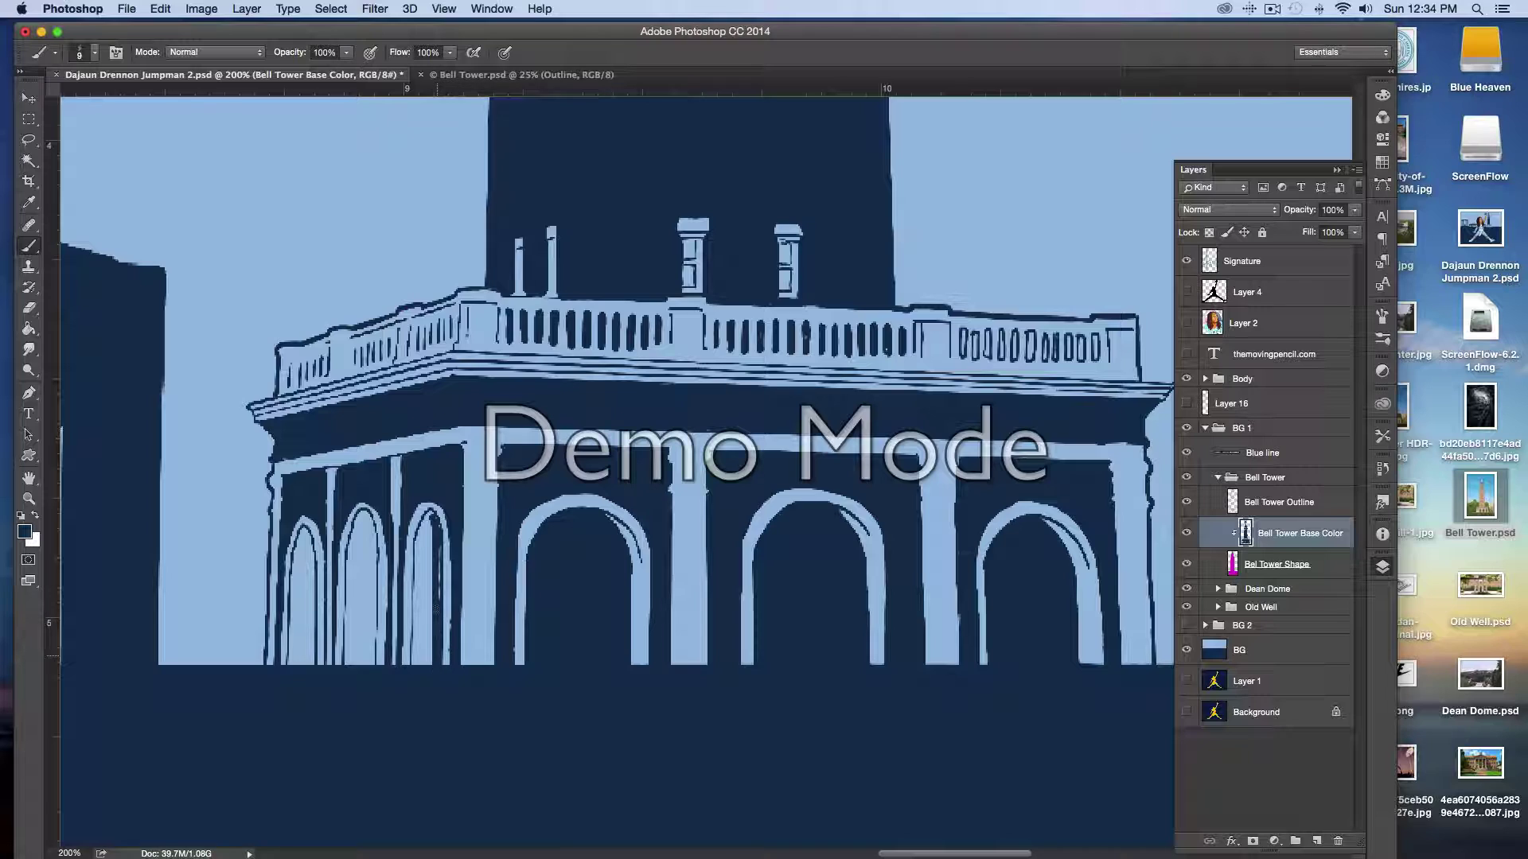
{"action": "mouse_move", "coordinate": [429, 521]}
{"action": "left_mouse_down"}
{"action": "mouse_move", "coordinate": [417, 664]}
{"action": "mouse_move", "coordinate": [421, 530]}
{"action": "mouse_move", "coordinate": [436, 533]}
{"action": "mouse_move", "coordinate": [428, 623]}
{"action": "left_mouse_up"}
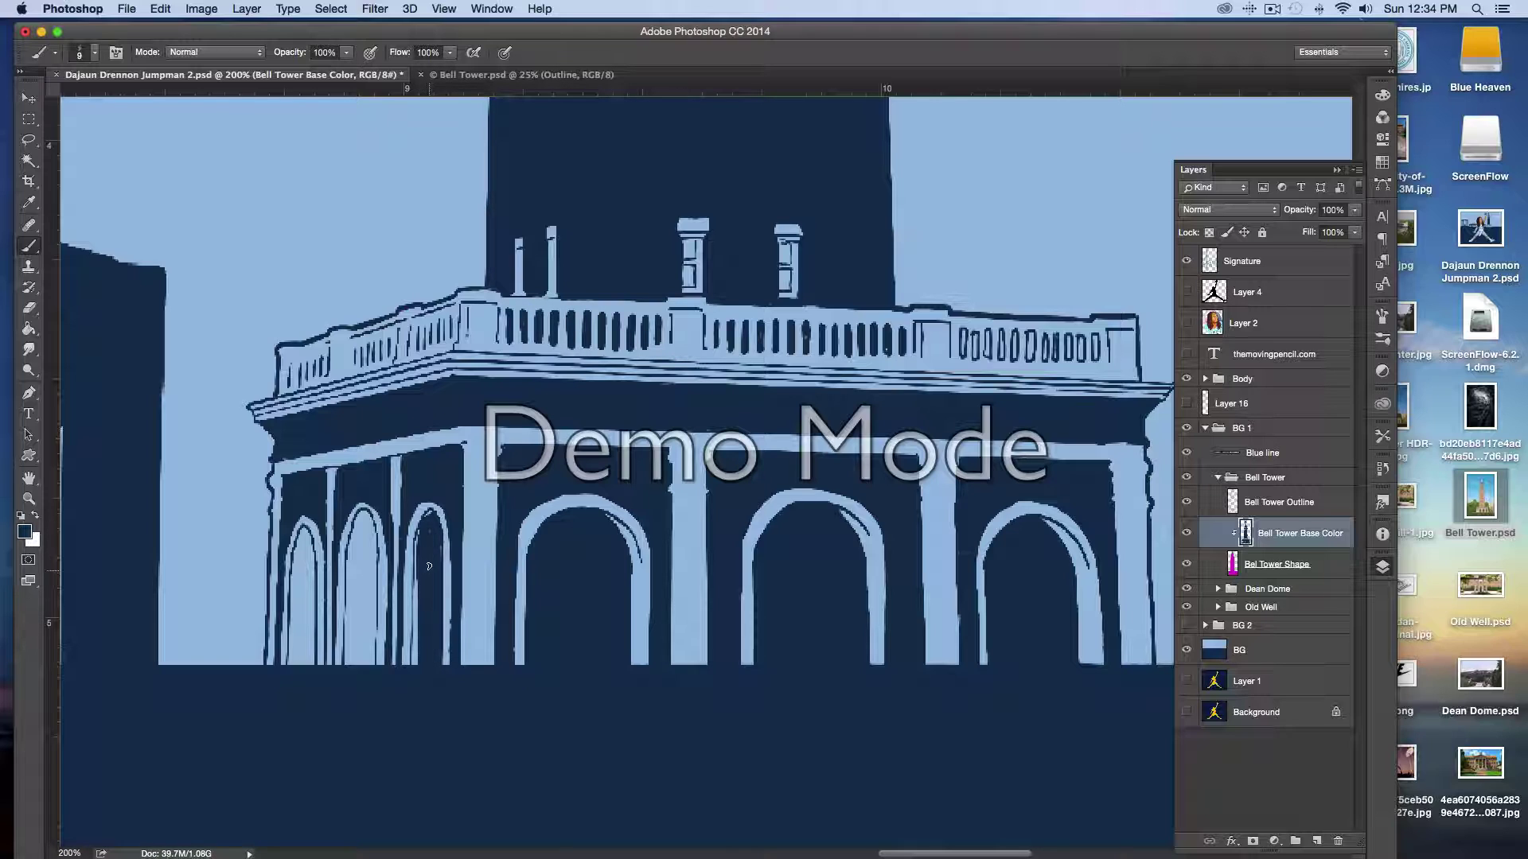
{"action": "left_click_drag", "start_coordinate": [426, 522], "coordinate": [414, 654]}
{"action": "mouse_move", "coordinate": [368, 524]}
{"action": "left_mouse_down"}
{"action": "mouse_move", "coordinate": [372, 657]}
{"action": "mouse_move", "coordinate": [355, 516]}
{"action": "mouse_move", "coordinate": [347, 691]}
{"action": "left_mouse_up"}
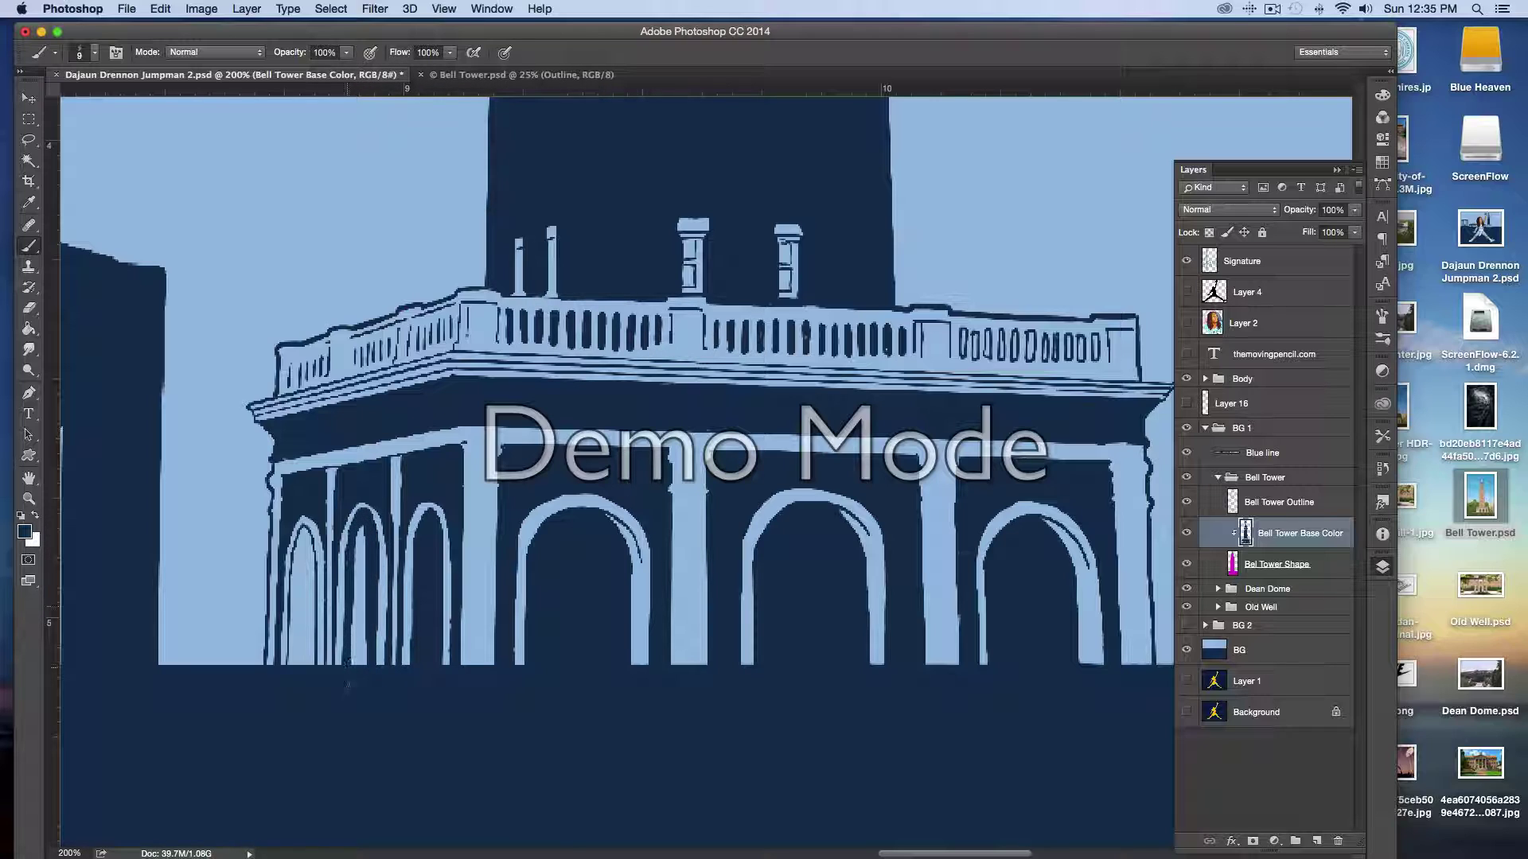
{"action": "left_click_drag", "start_coordinate": [358, 534], "coordinate": [352, 655]}
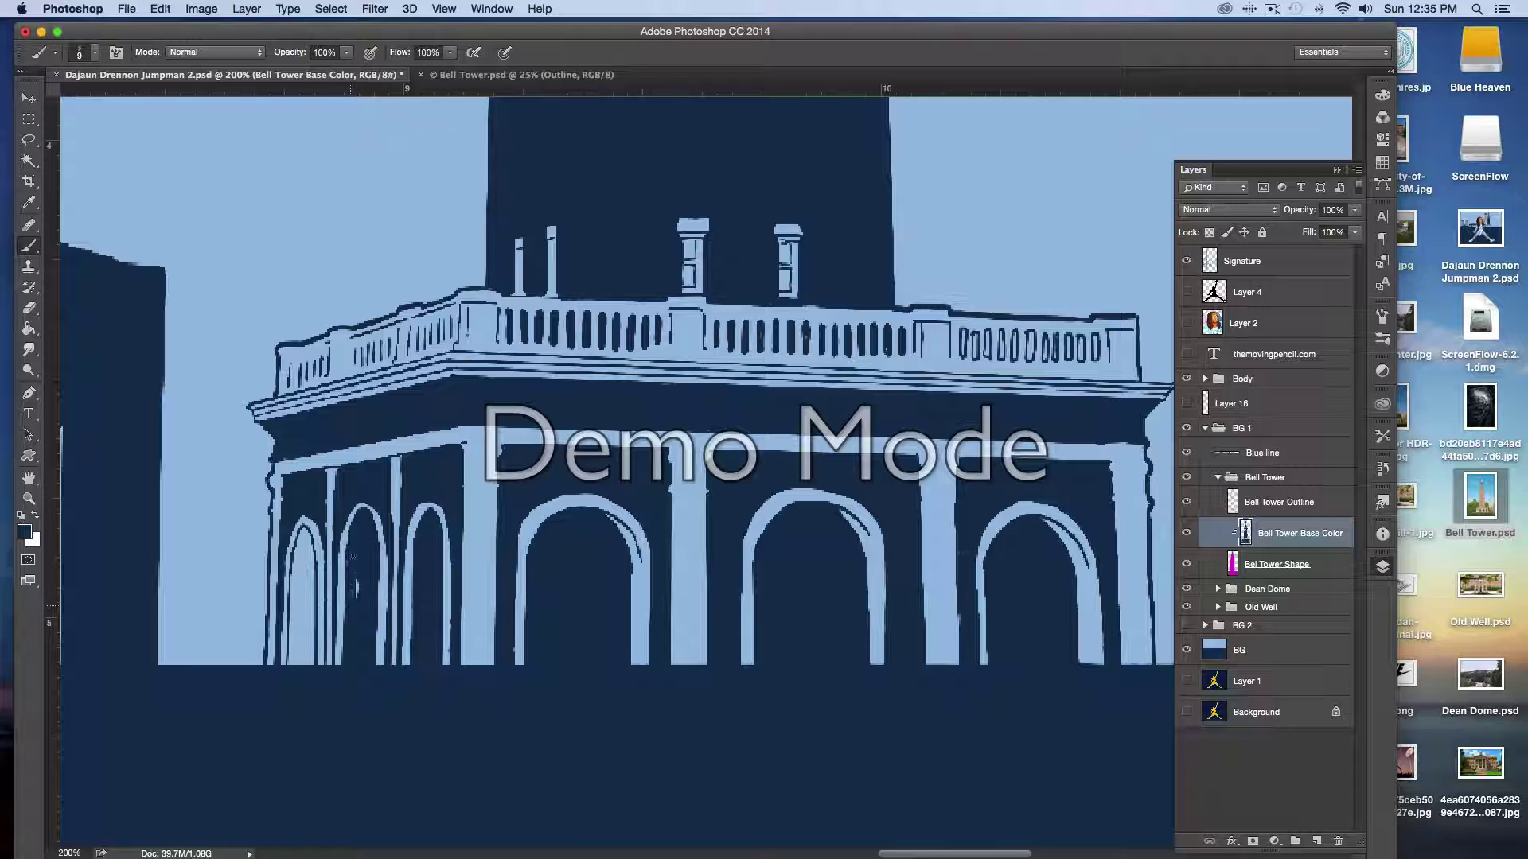
{"action": "mouse_move", "coordinate": [303, 543]}
{"action": "left_mouse_down"}
{"action": "mouse_move", "coordinate": [312, 621]}
{"action": "mouse_move", "coordinate": [291, 669]}
{"action": "mouse_move", "coordinate": [299, 533]}
{"action": "mouse_move", "coordinate": [301, 600]}
{"action": "mouse_move", "coordinate": [302, 557]}
{"action": "left_mouse_up"}
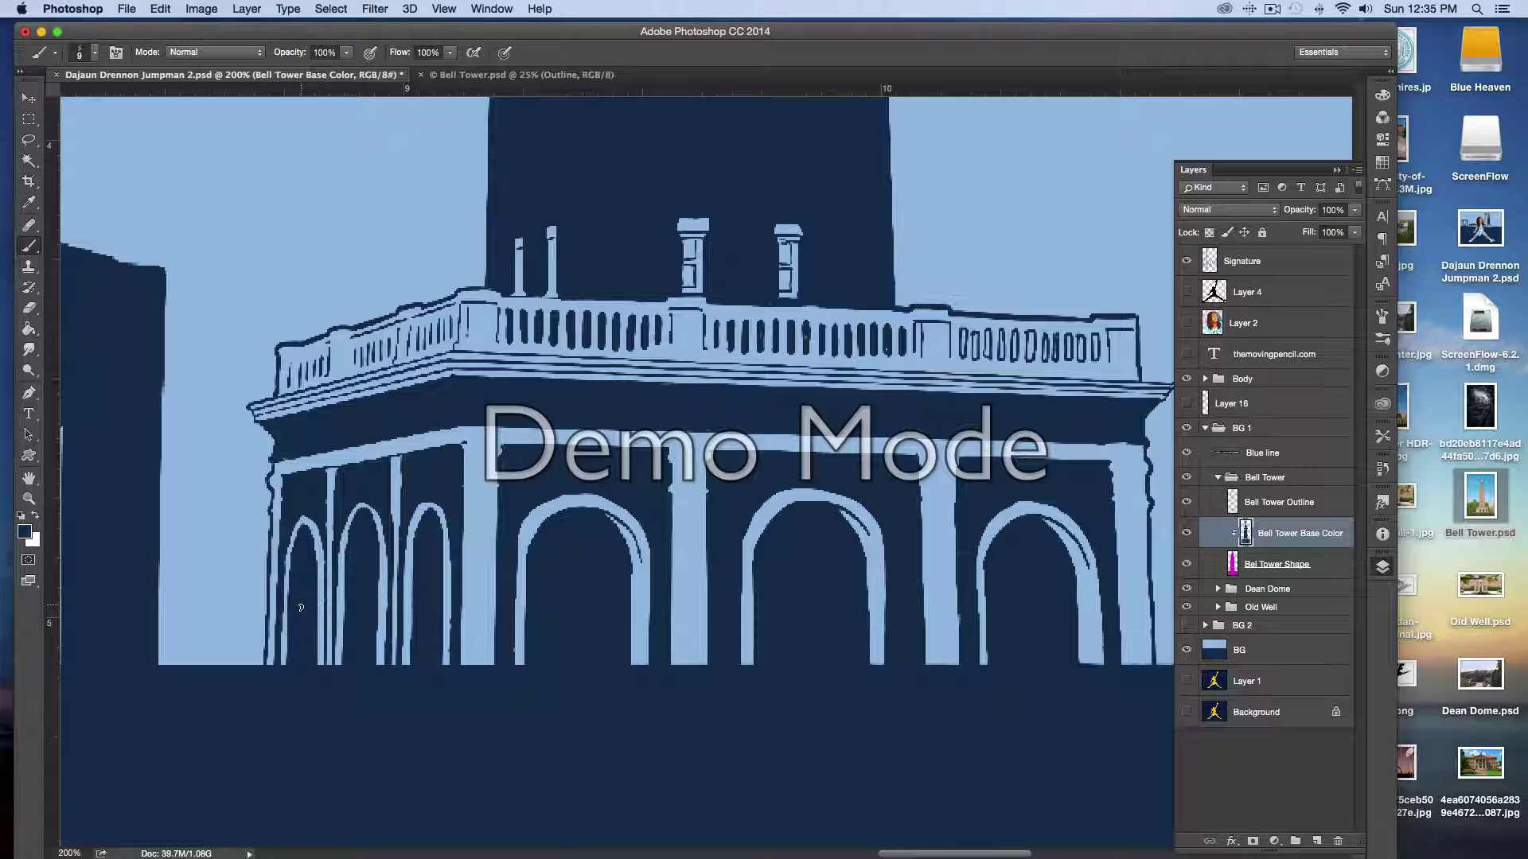
- Fit the whole illustration in view and switch to ScreenFlow from the Applications folder
{"action": "key", "text": "z"}
{"action": "left_click", "coordinate": [471, 52]}
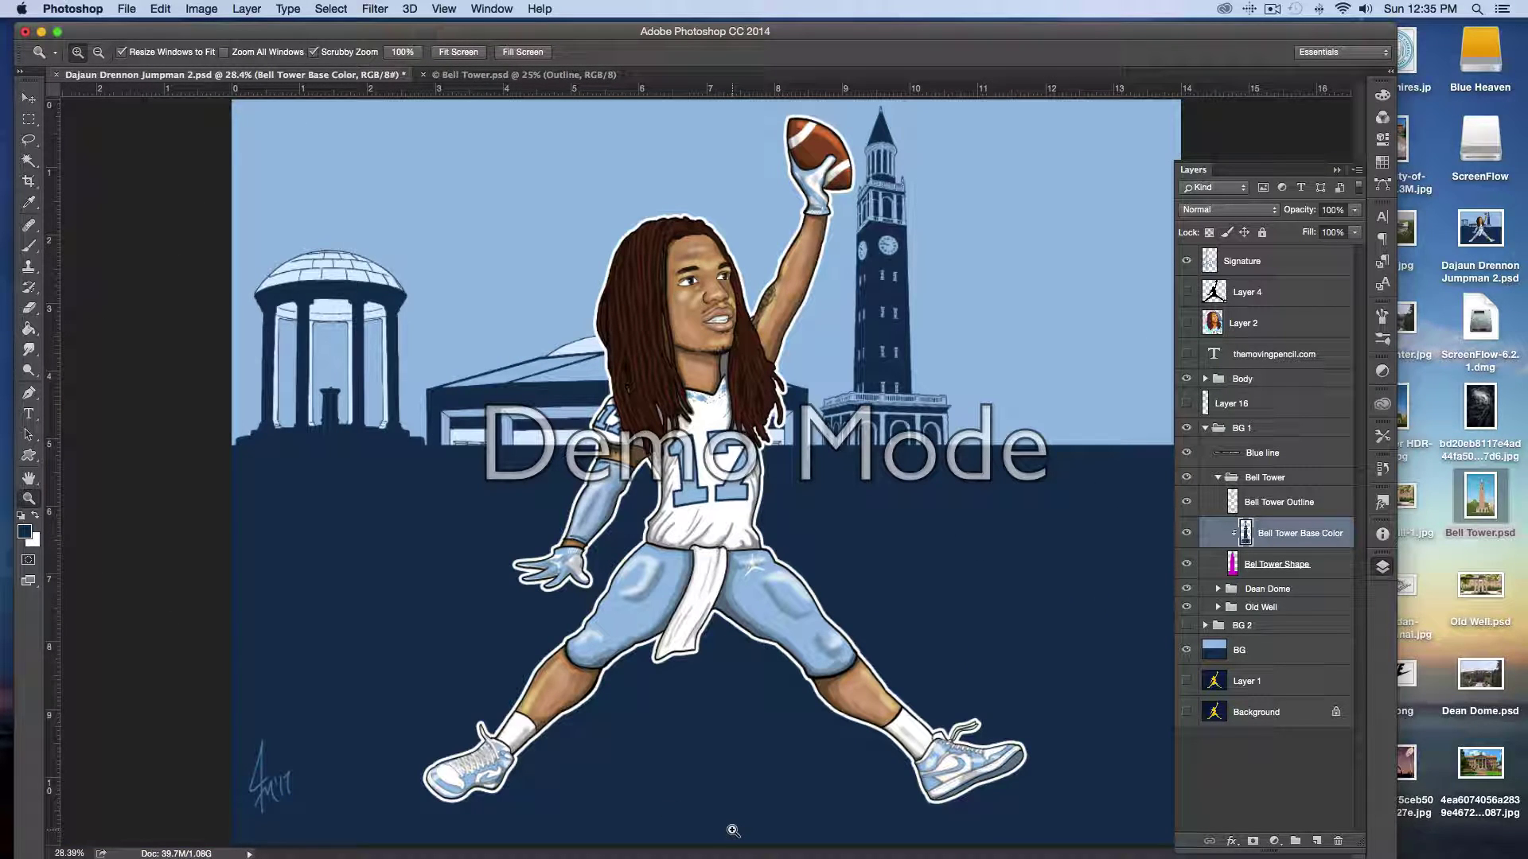
{"action": "mouse_move", "coordinate": [1256, 832]}
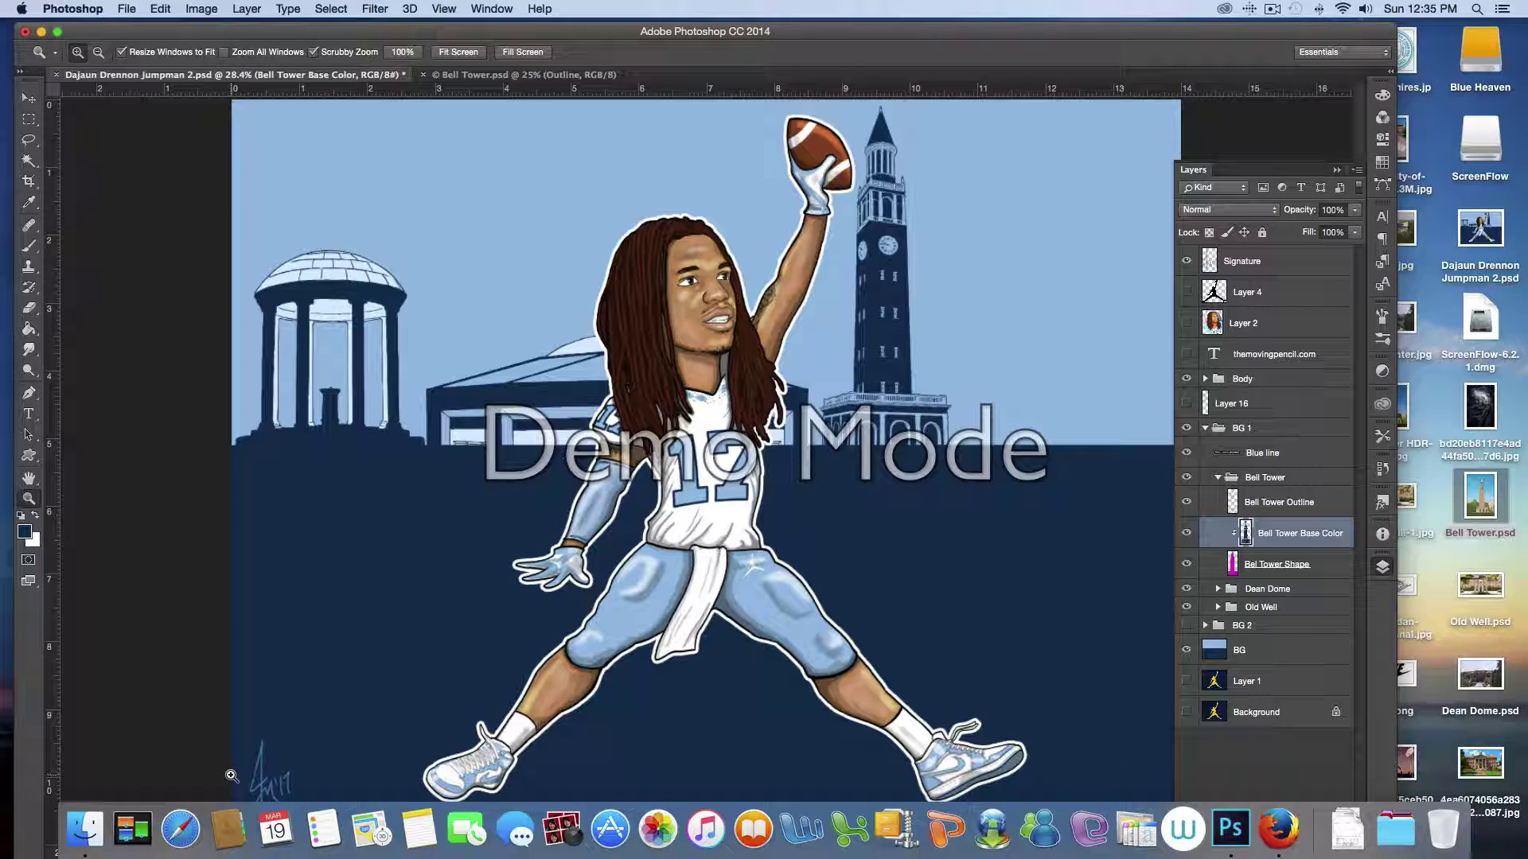
{"action": "left_click", "coordinate": [1402, 833]}
{"action": "scroll", "coordinate": [1278, 613], "scroll_direction": "down", "scroll_amount": 5}
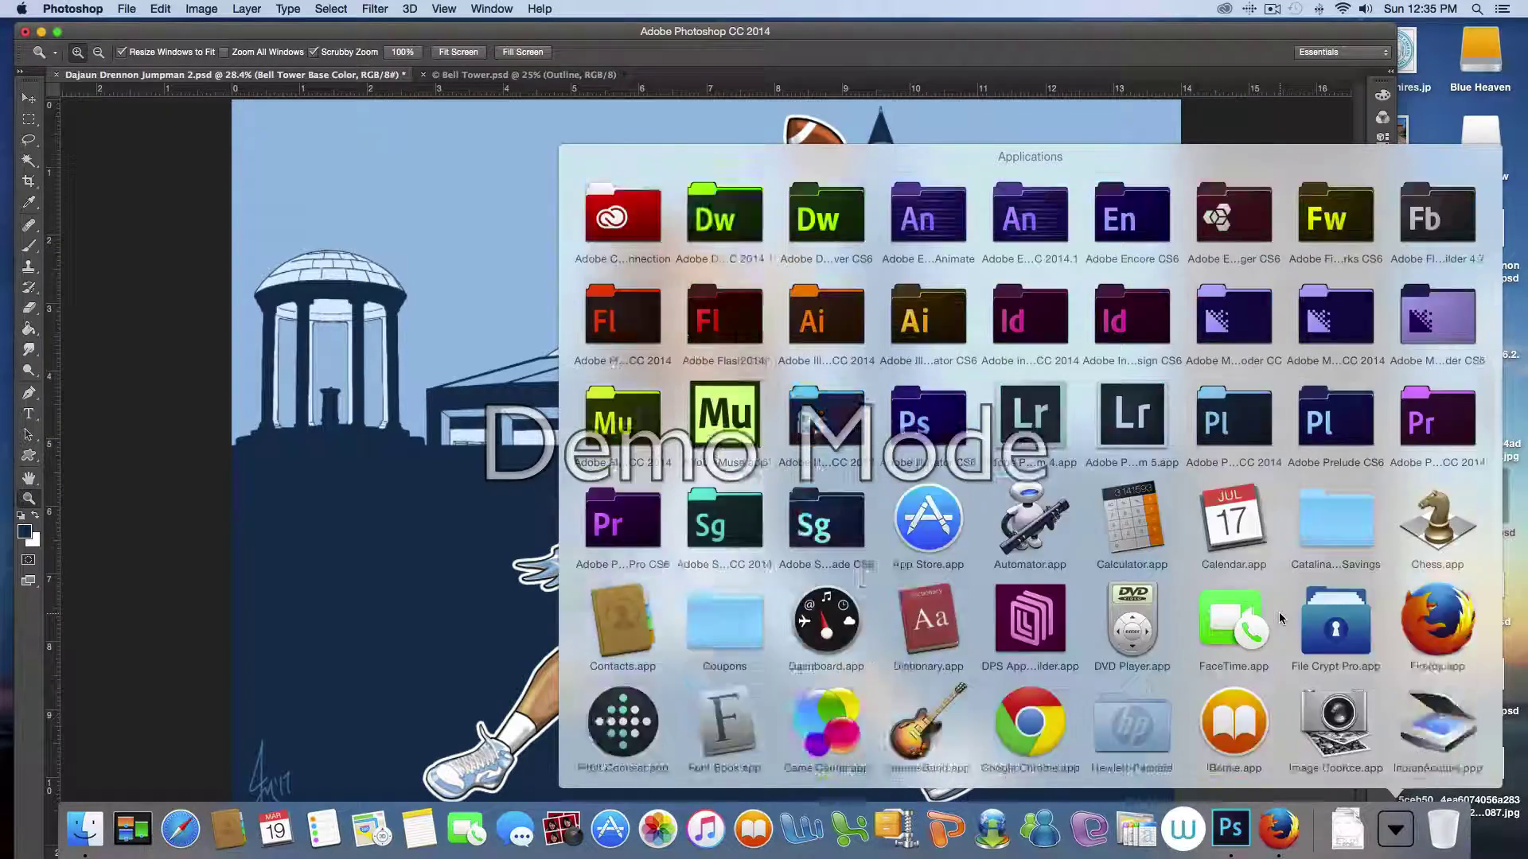
{"action": "left_click", "coordinate": [1450, 638]}
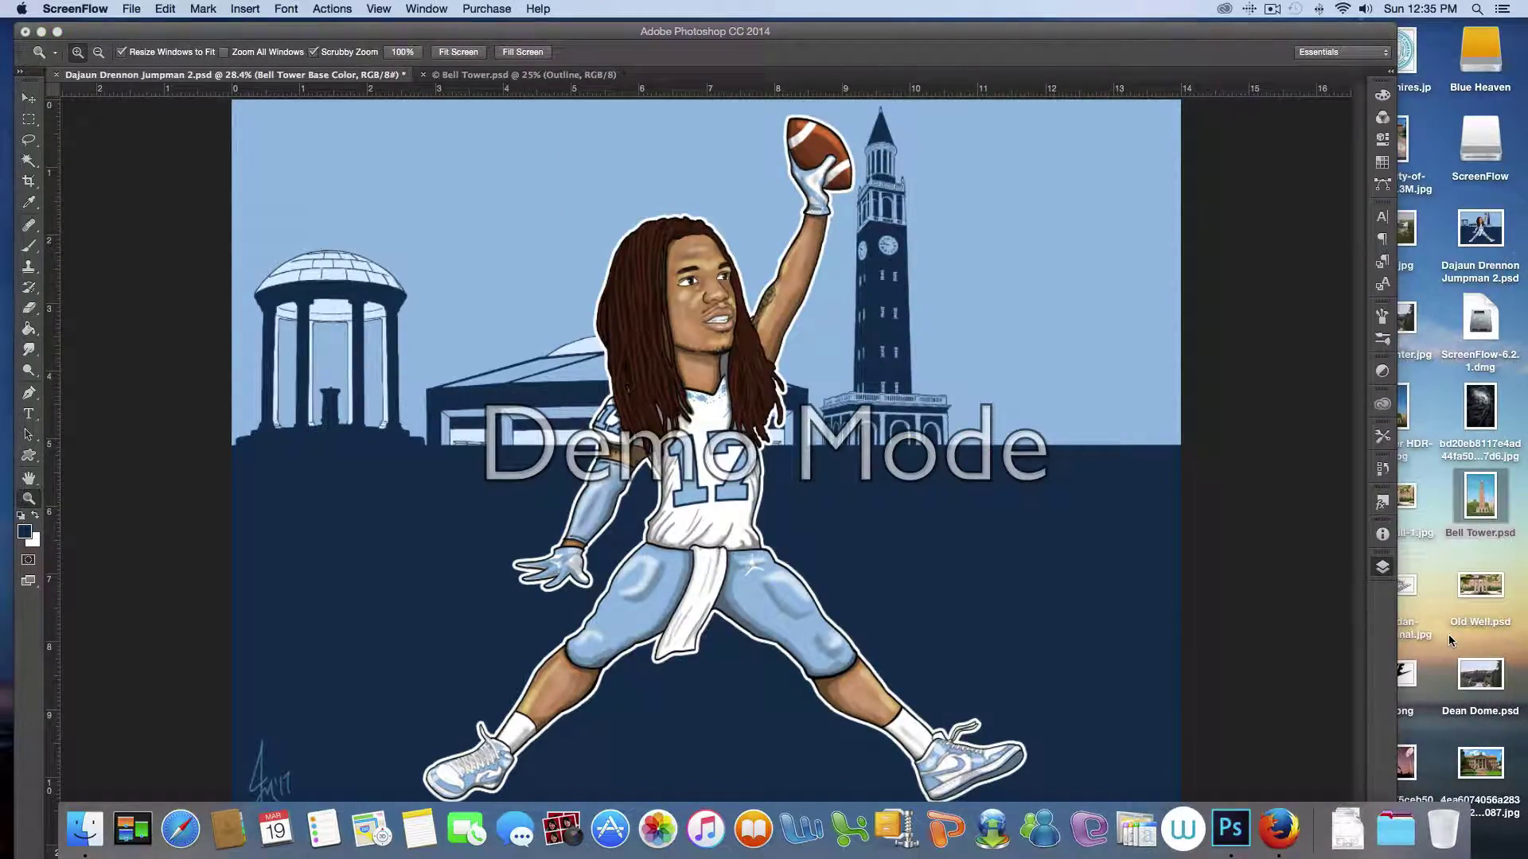